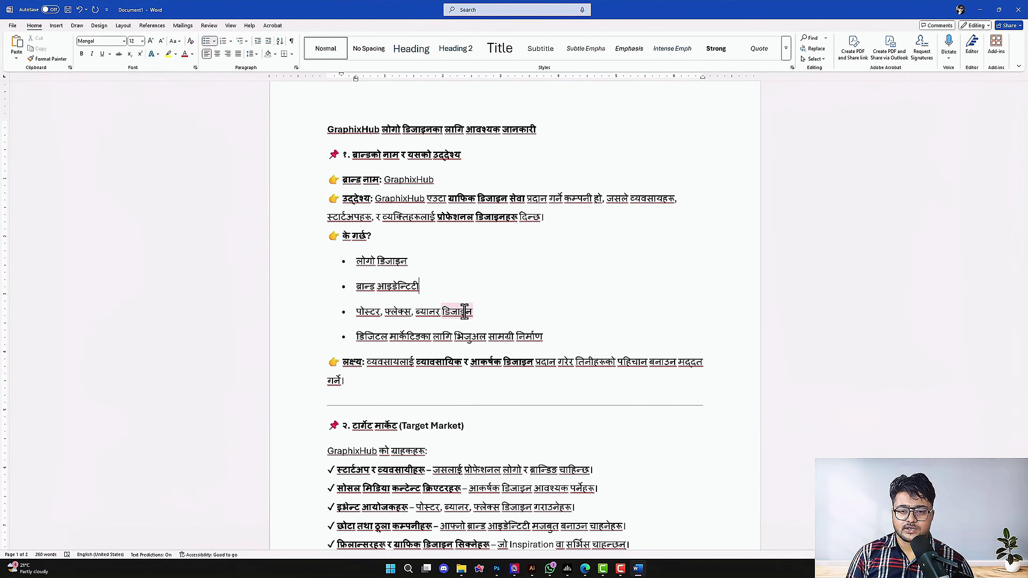
Read the GraphixHub logo brief's sections on brand purpose, target market and brand personality
scroll(464, 311, down, 1)
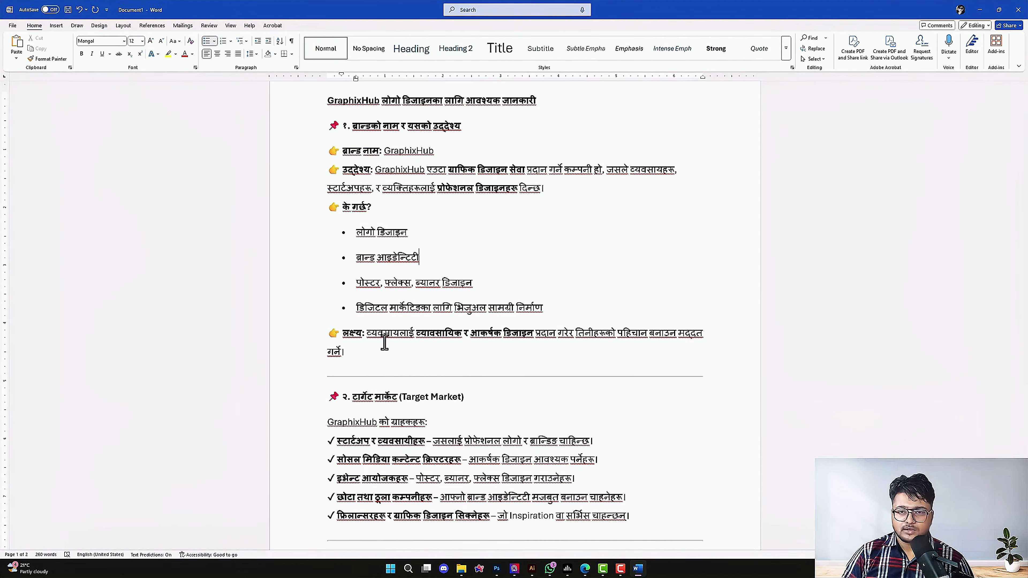
scroll(384, 343, down, 4)
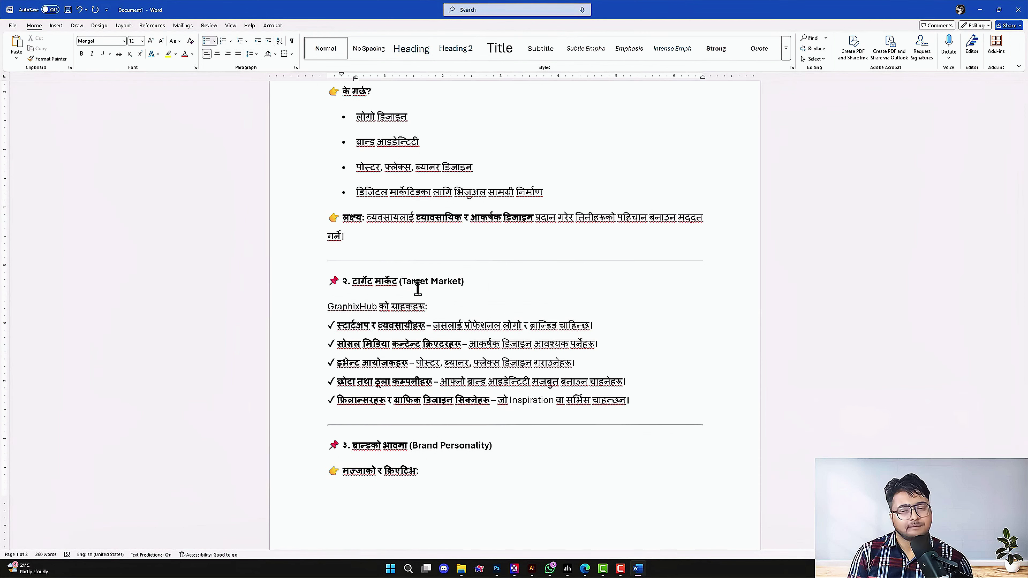
scroll(417, 287, down, 5)
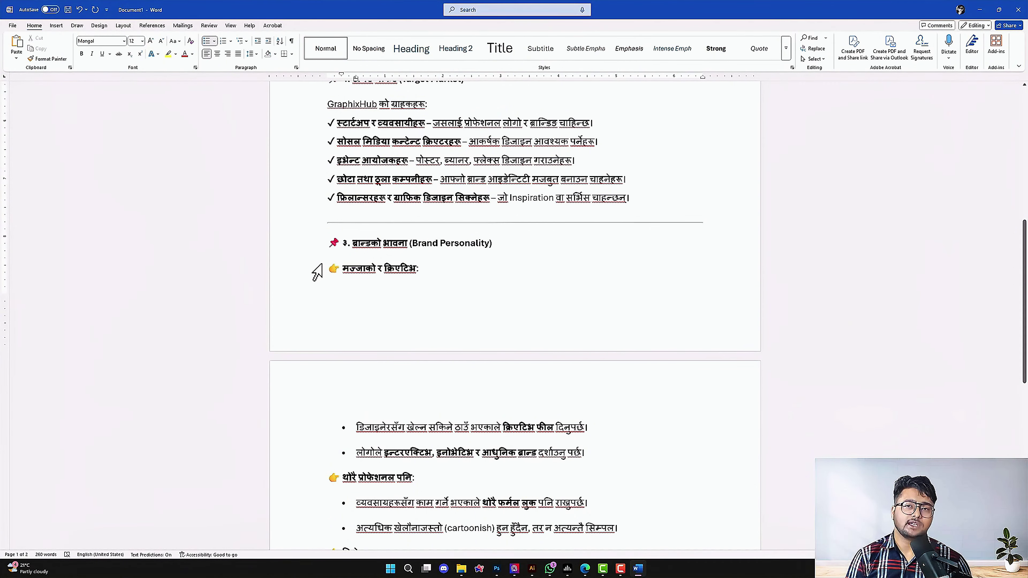
scroll(317, 272, down, 1)
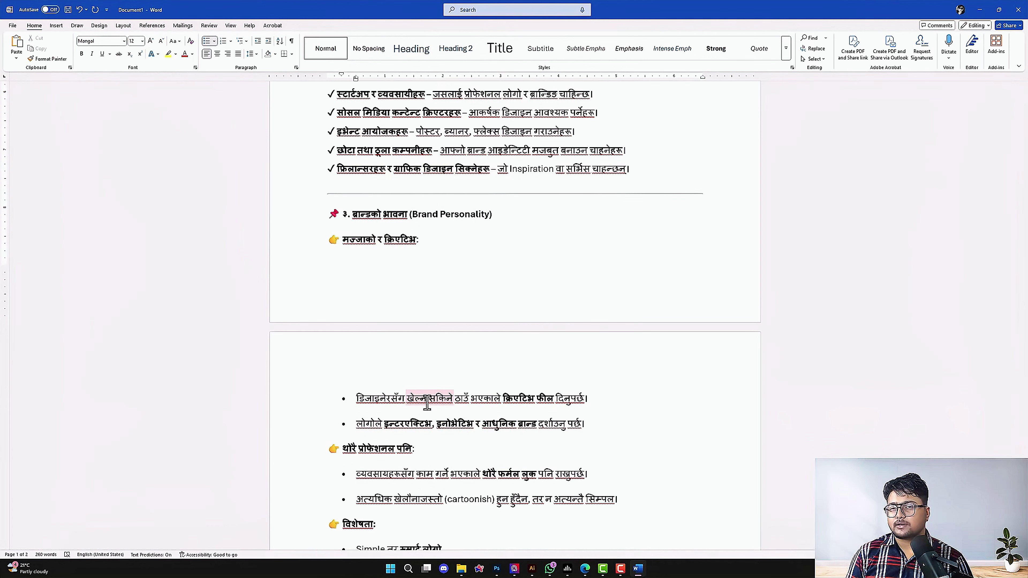
scroll(389, 374, down, 2)
double_click(384, 379)
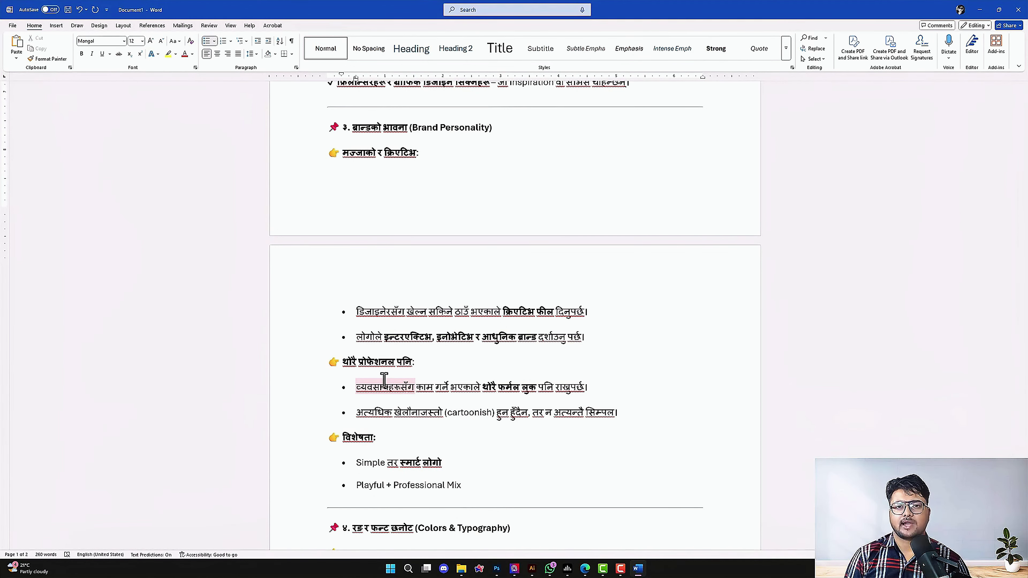
scroll(384, 378, down, 2)
click(367, 324)
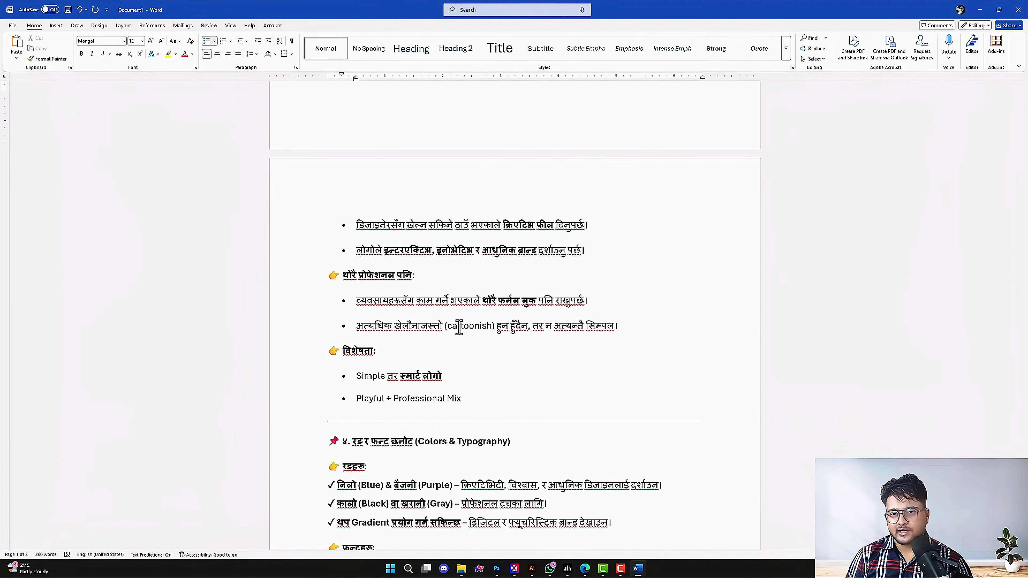
scroll(459, 327, down, 1)
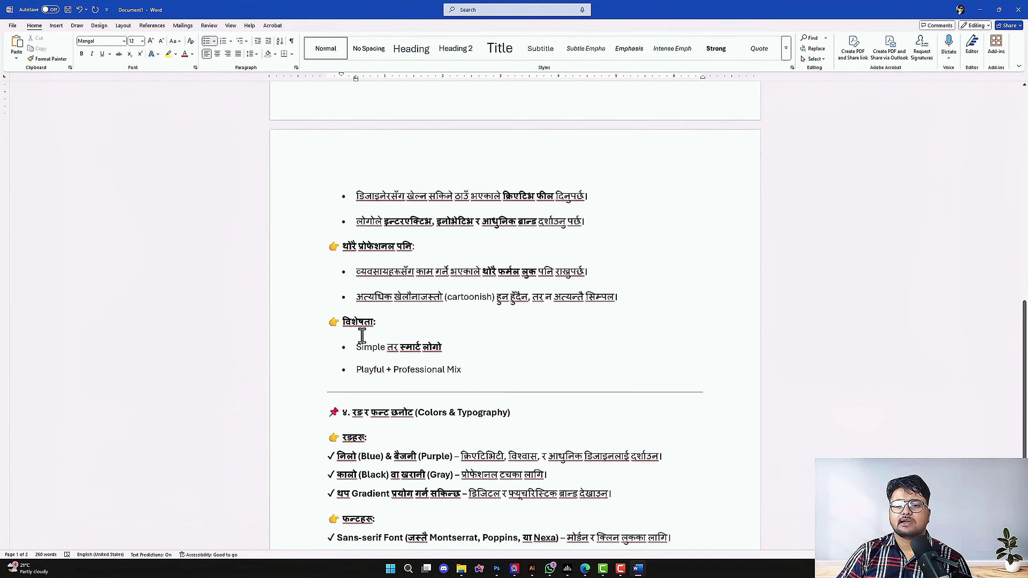
drag(400, 347, 443, 348)
click(357, 369)
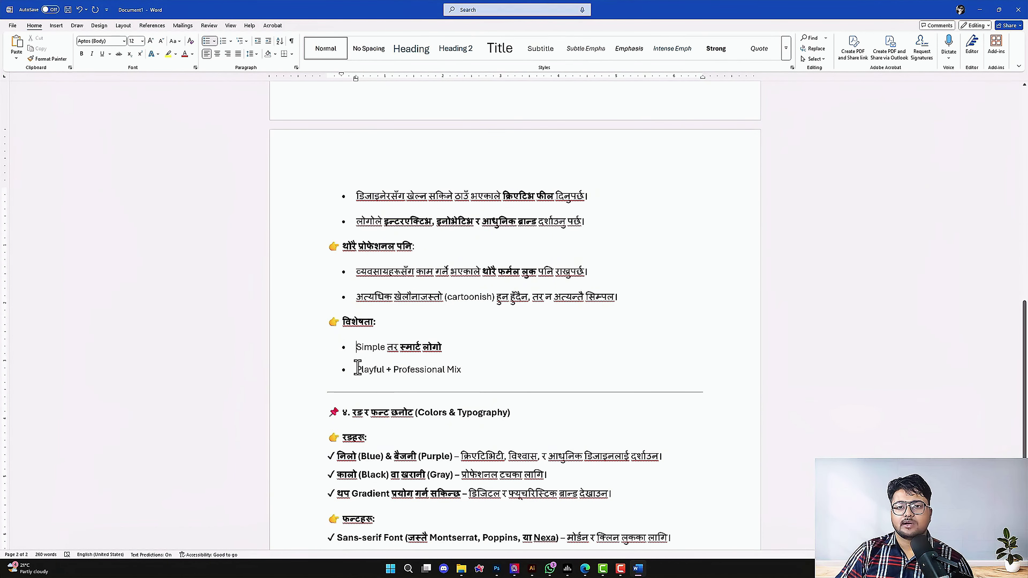
Read the brief's Colors & Typography section, covering the suggested colors, gradient use and font choices
scroll(418, 369, down, 3)
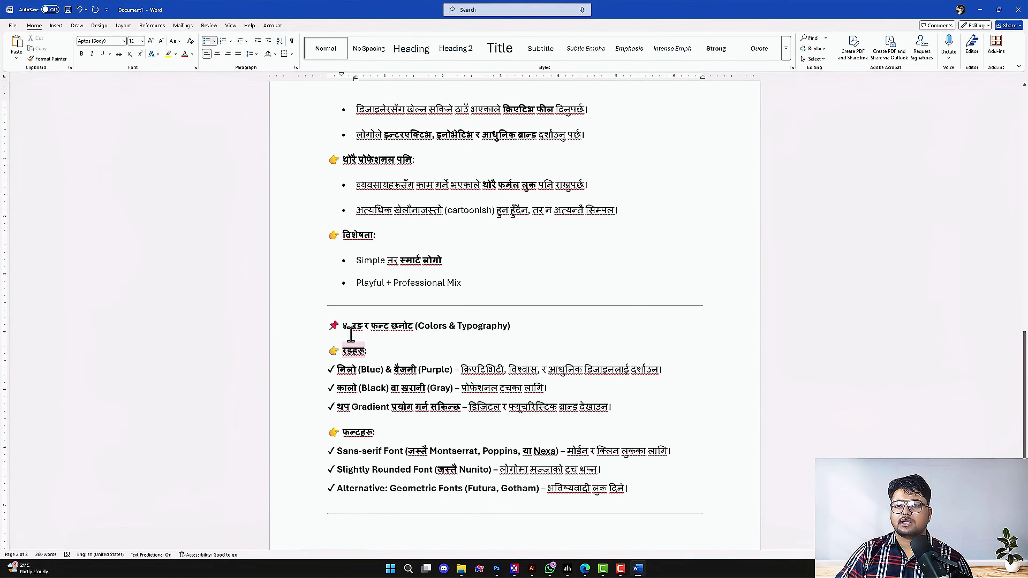
drag(337, 369, 350, 369)
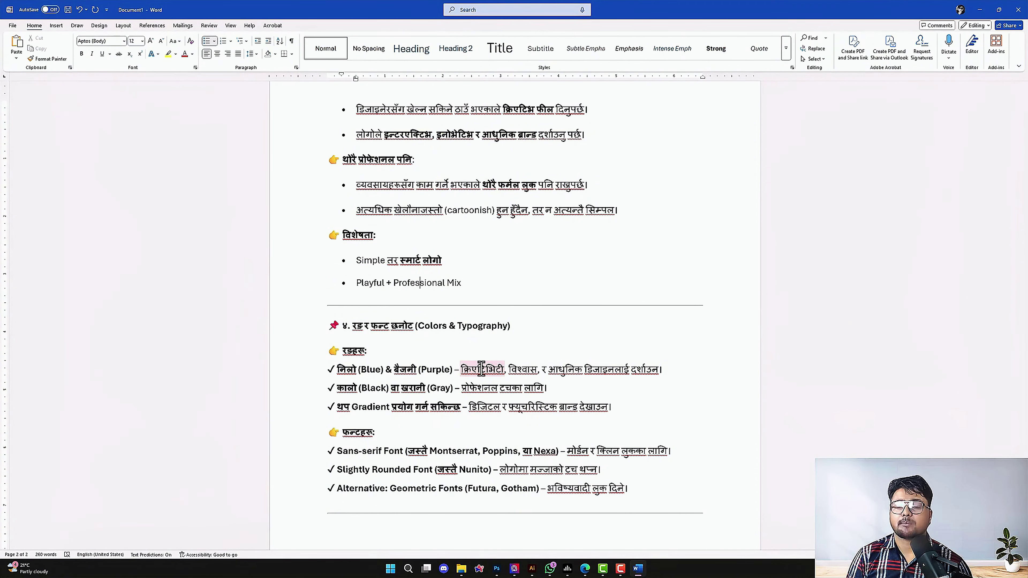
click(342, 390)
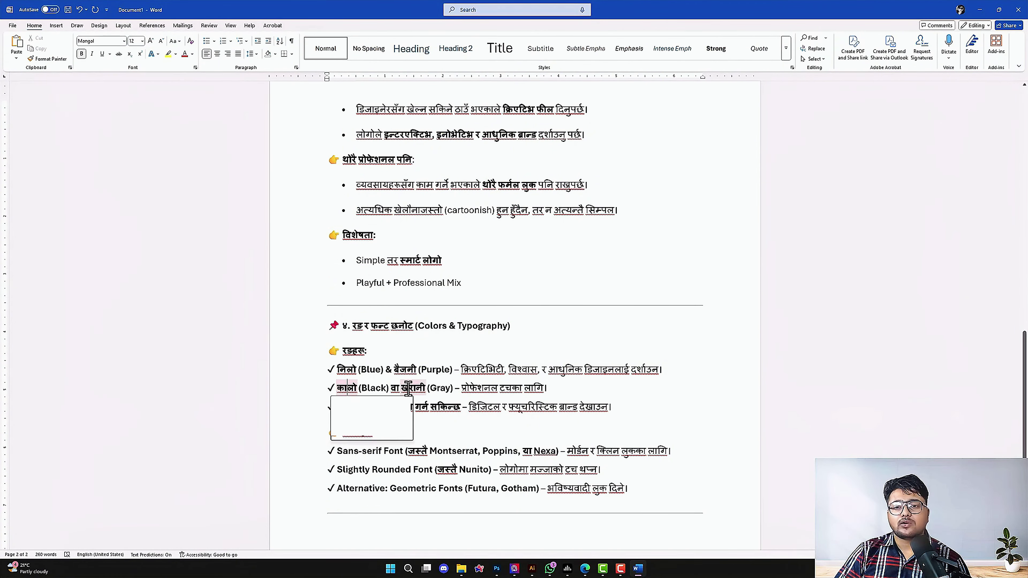
click(430, 390)
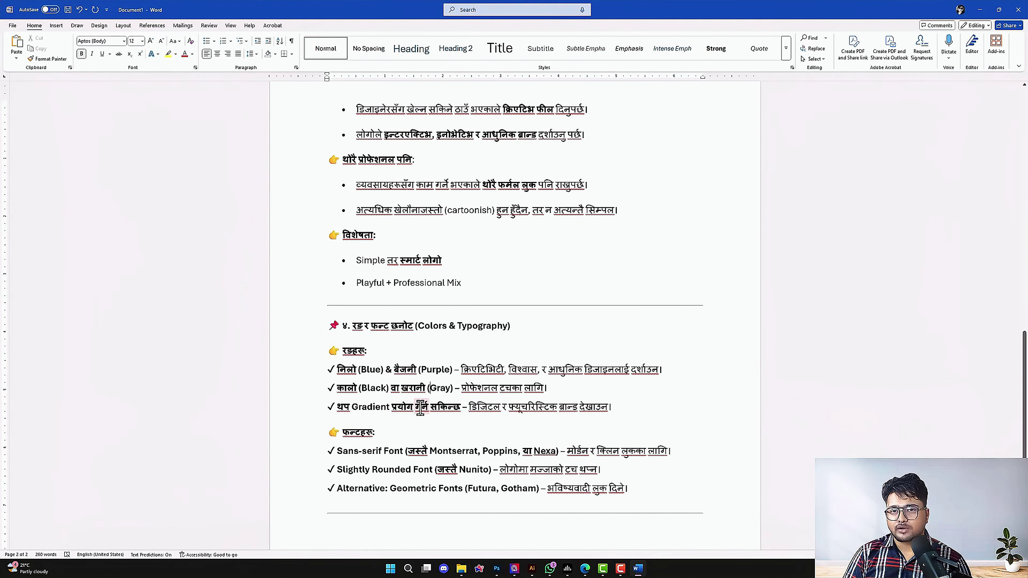
scroll(420, 408, down, 2)
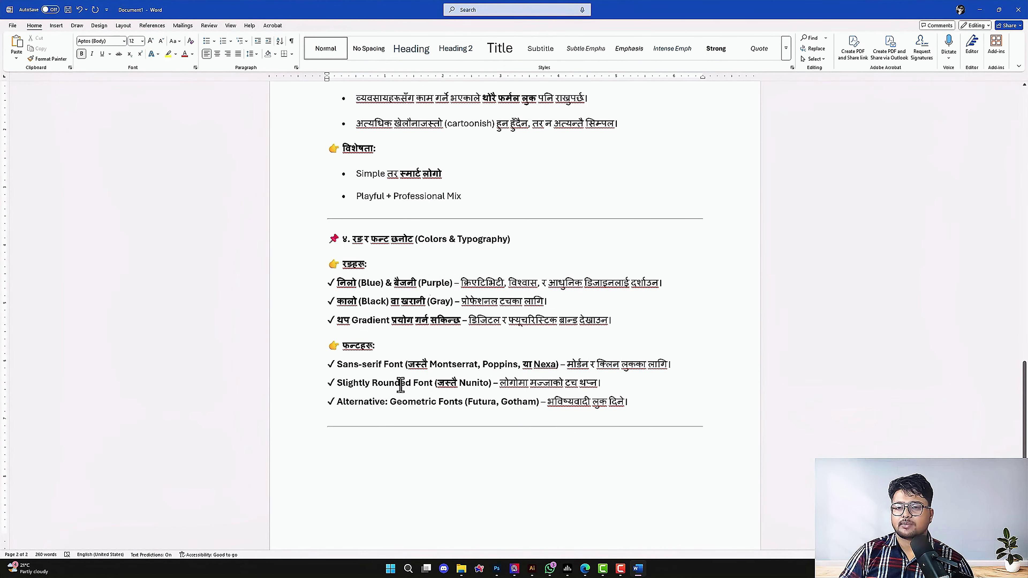
click(476, 383)
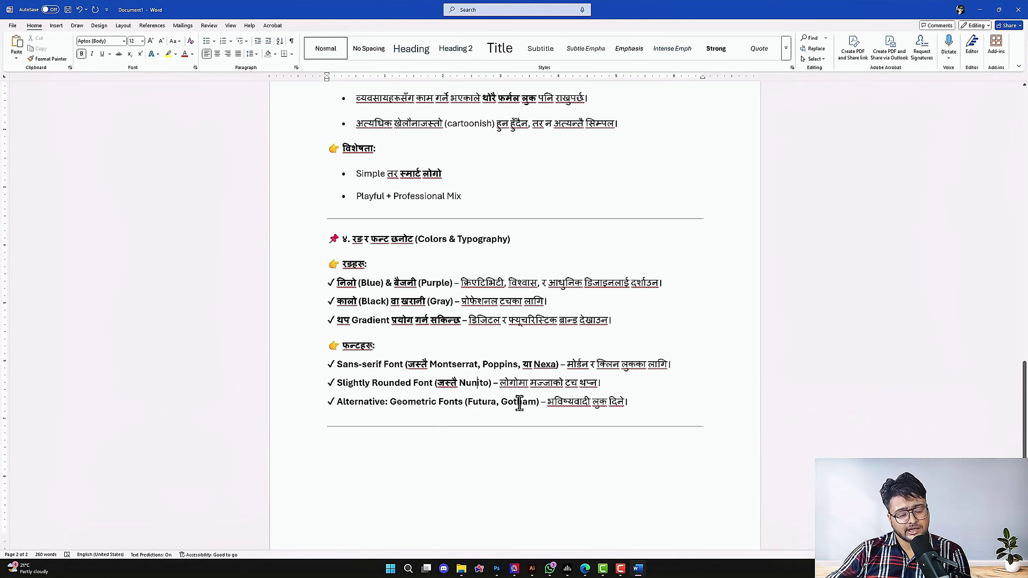
Review the brief again from its start and highlight the Blue & Purple and Black or Gray color lines
scroll(513, 400, up, 15)
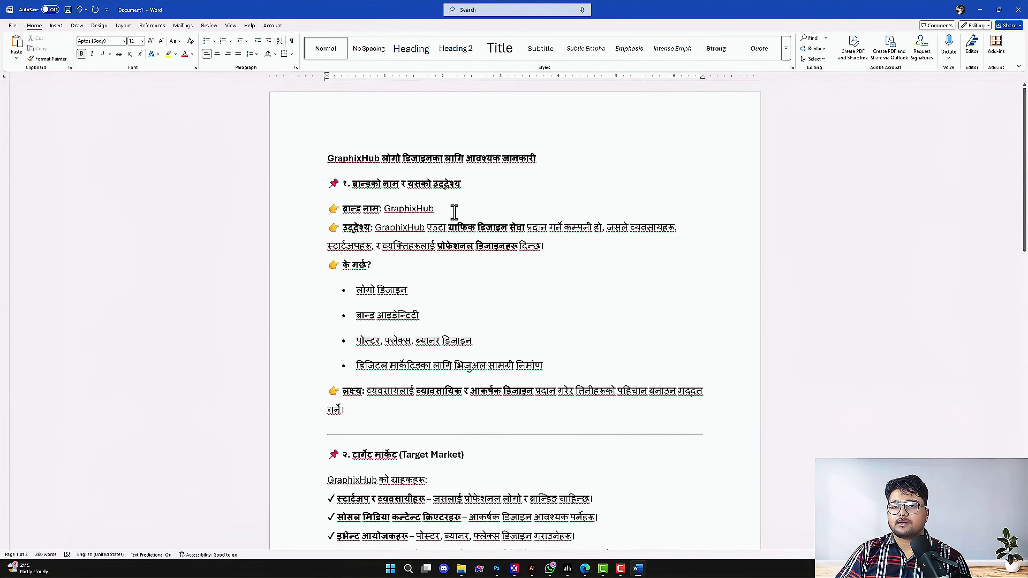
scroll(467, 284, down, 4)
scroll(468, 283, down, 1)
scroll(470, 289, down, 15)
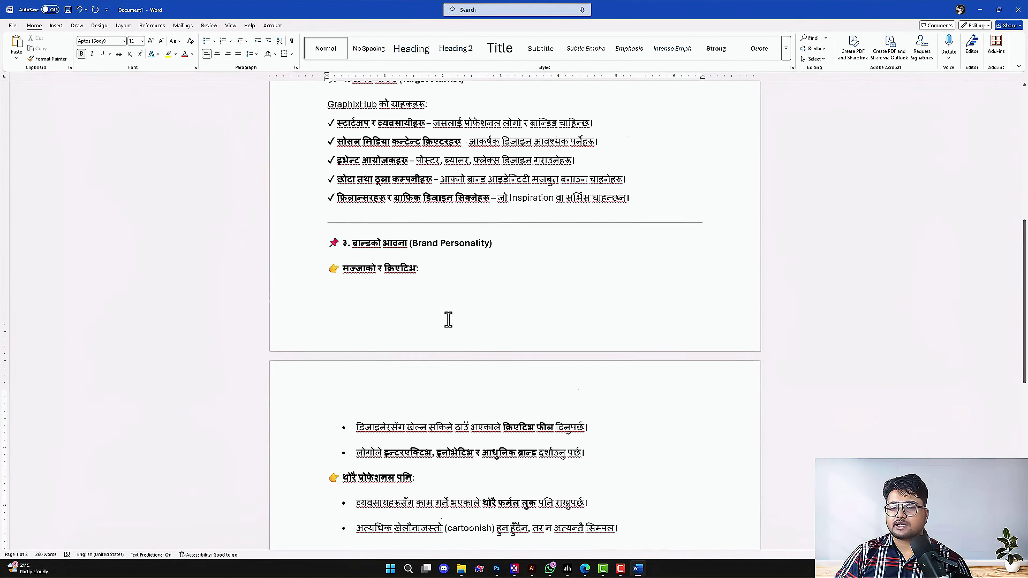
drag(329, 426, 555, 453)
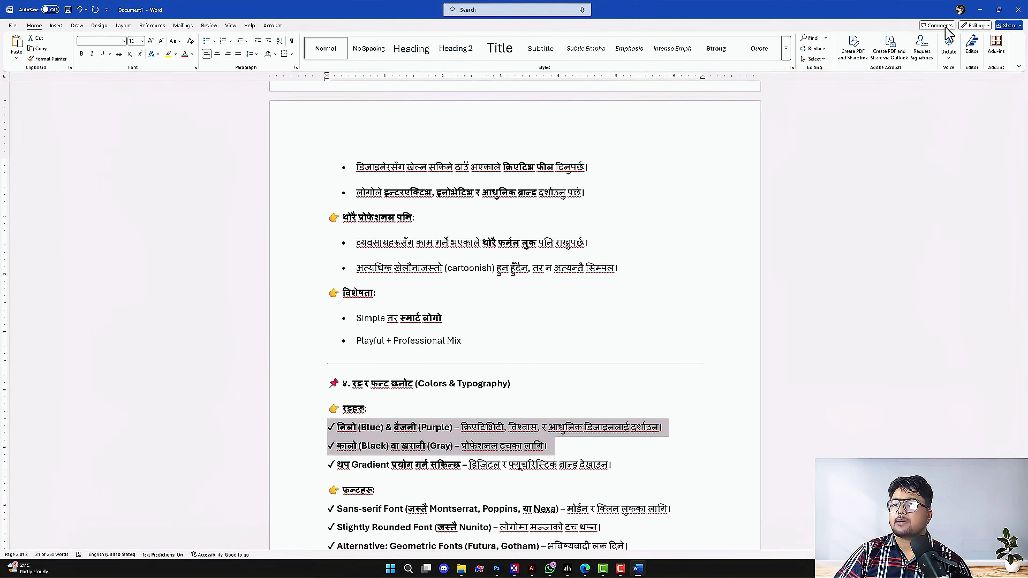
Switch to the browser and read Looka's brand colors guide from its title through the opening of the section on why brand colors are important
click(979, 9)
scroll(253, 202, up, 10)
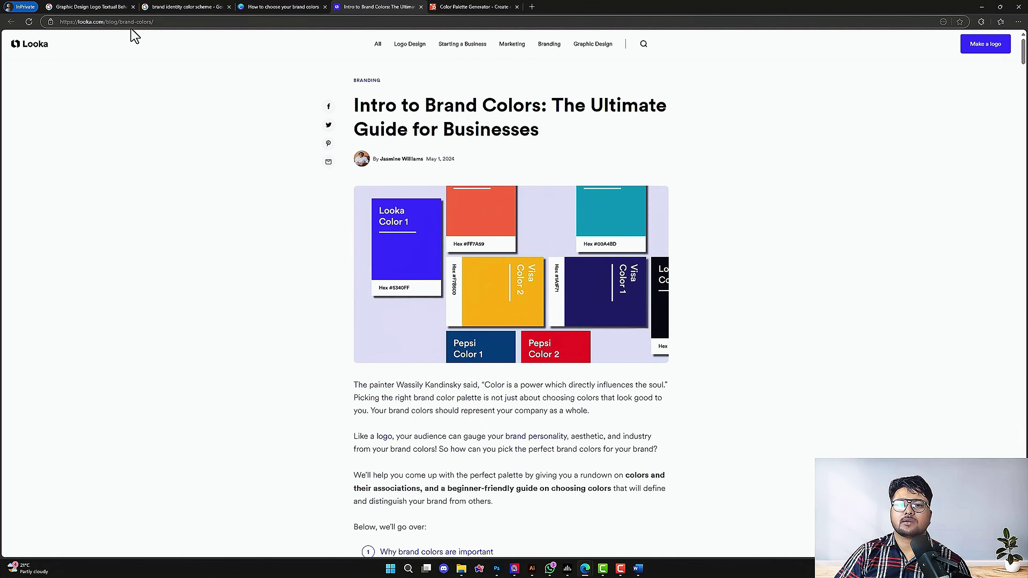
drag(354, 106, 549, 104)
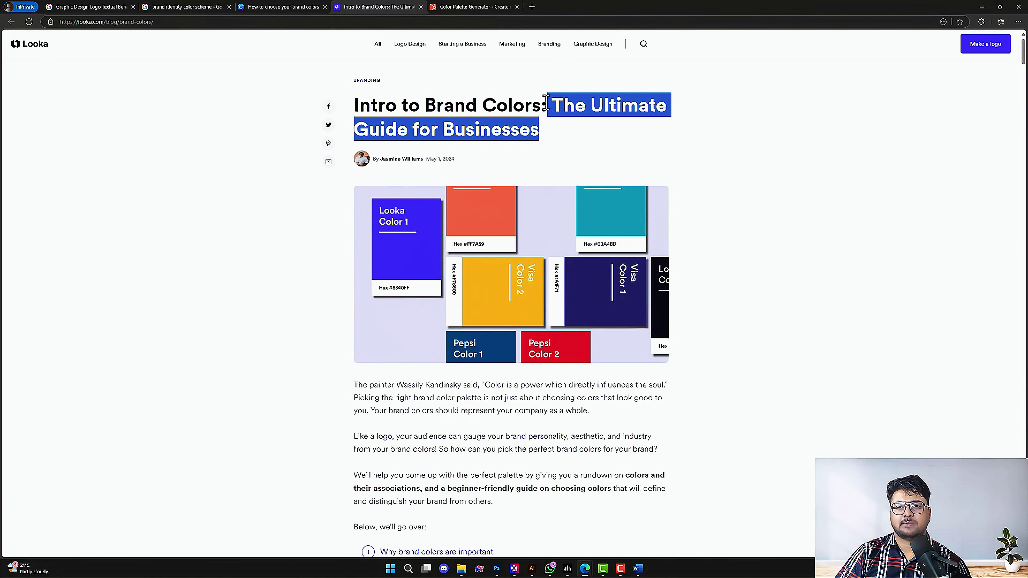
scroll(530, 234, down, 3)
scroll(413, 215, down, 4)
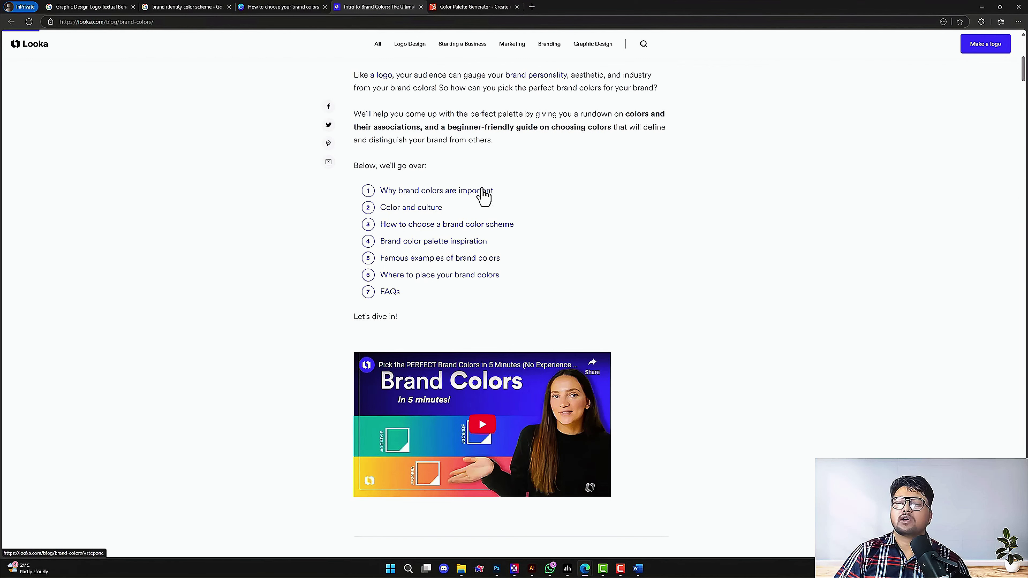
scroll(488, 198, down, 3)
scroll(489, 201, down, 3)
drag(354, 327, 651, 338)
scroll(491, 293, down, 2)
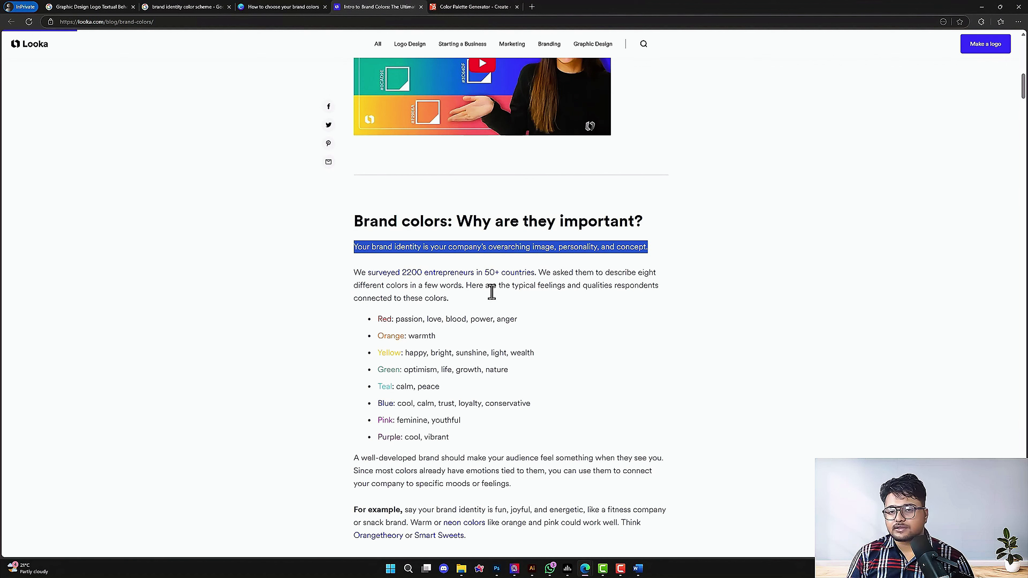
Examine the guide's list of feelings and qualities associated with each color, from red to purple
click(377, 324)
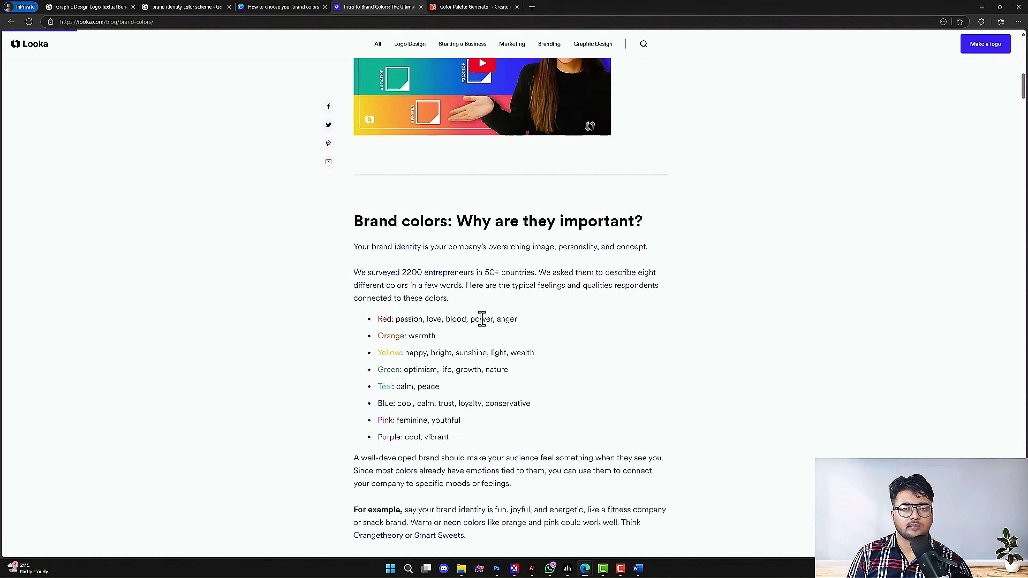
drag(436, 337, 543, 358)
click(532, 354)
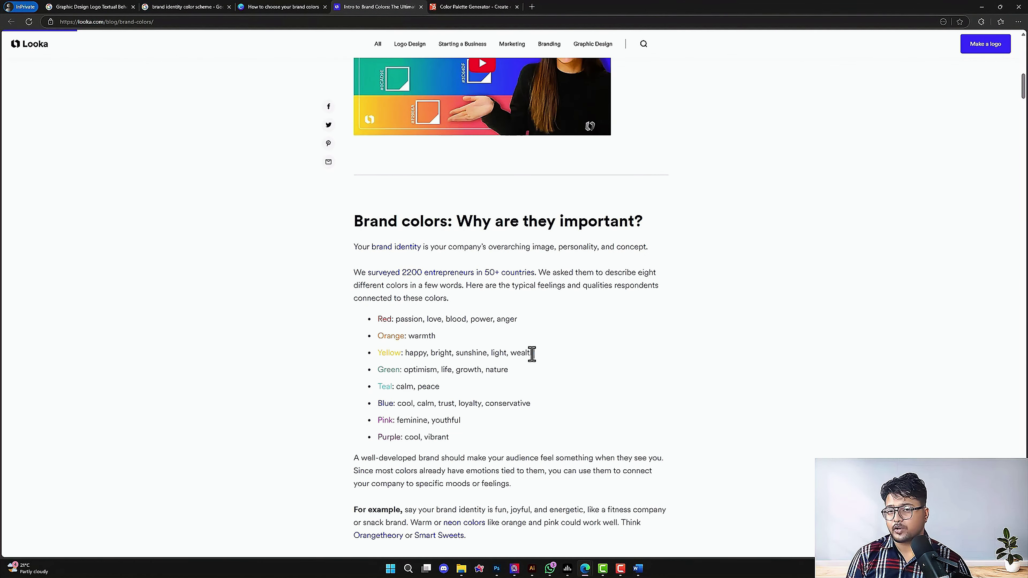
drag(378, 358, 482, 369)
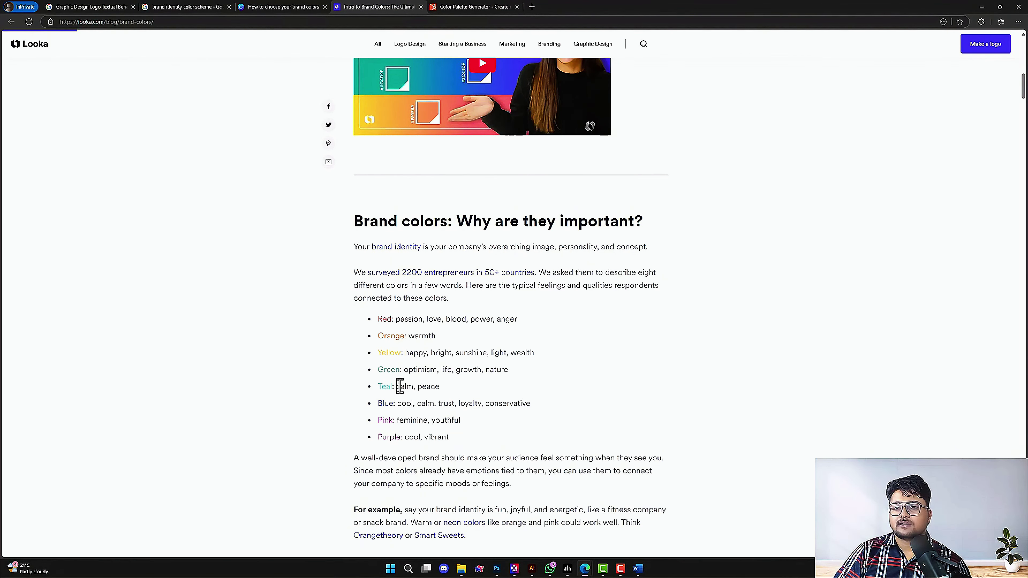
double_click(428, 387)
click(437, 389)
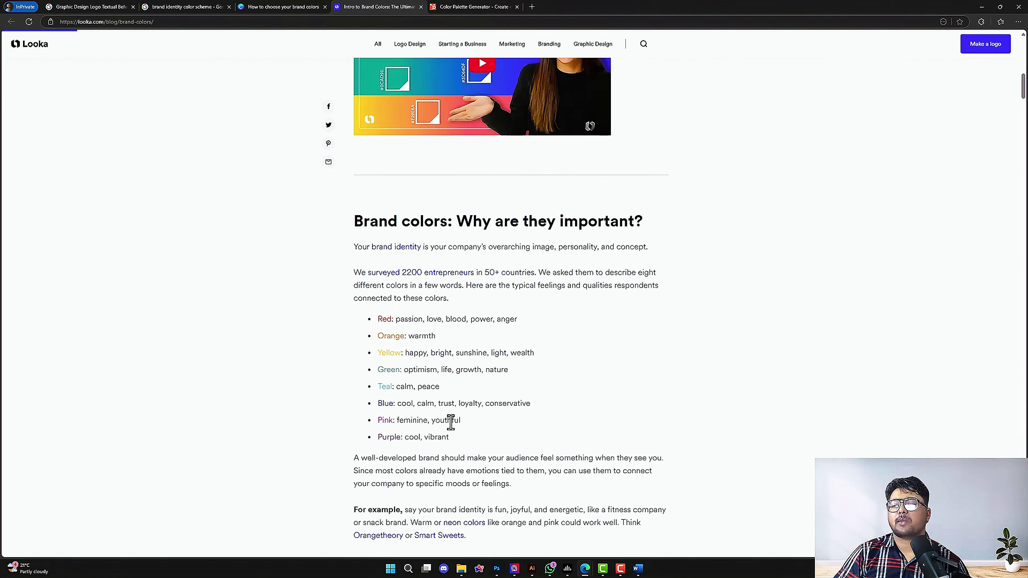
scroll(452, 444, down, 10)
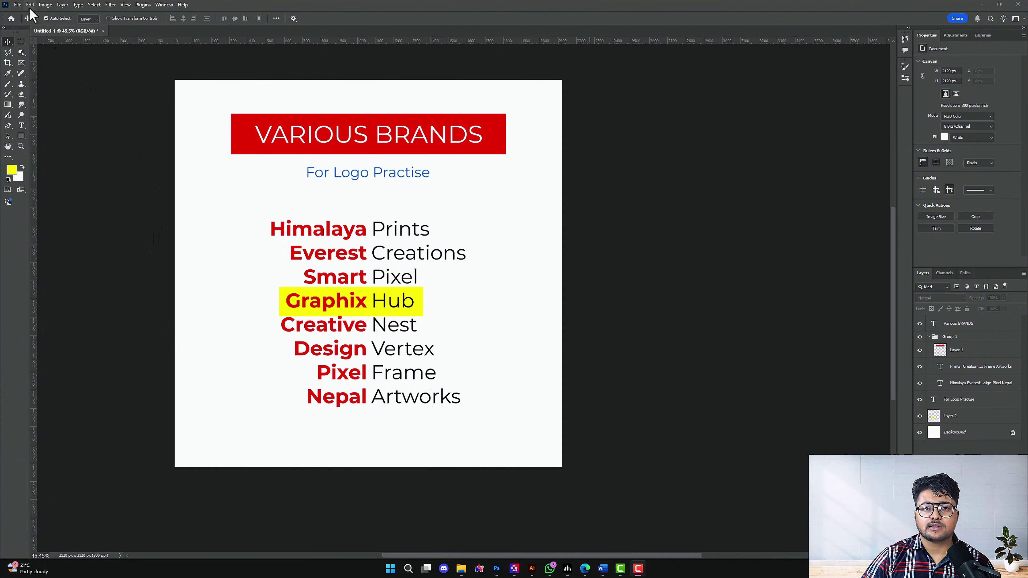
Start a new document in Photoshop and name it "GraphixHub Logo Design"
click(17, 6)
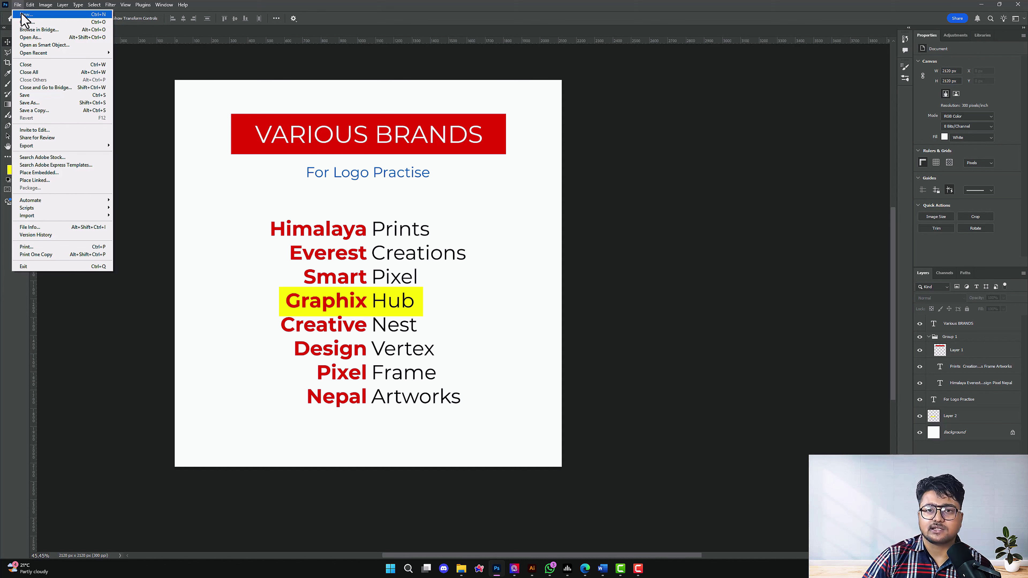
click(26, 16)
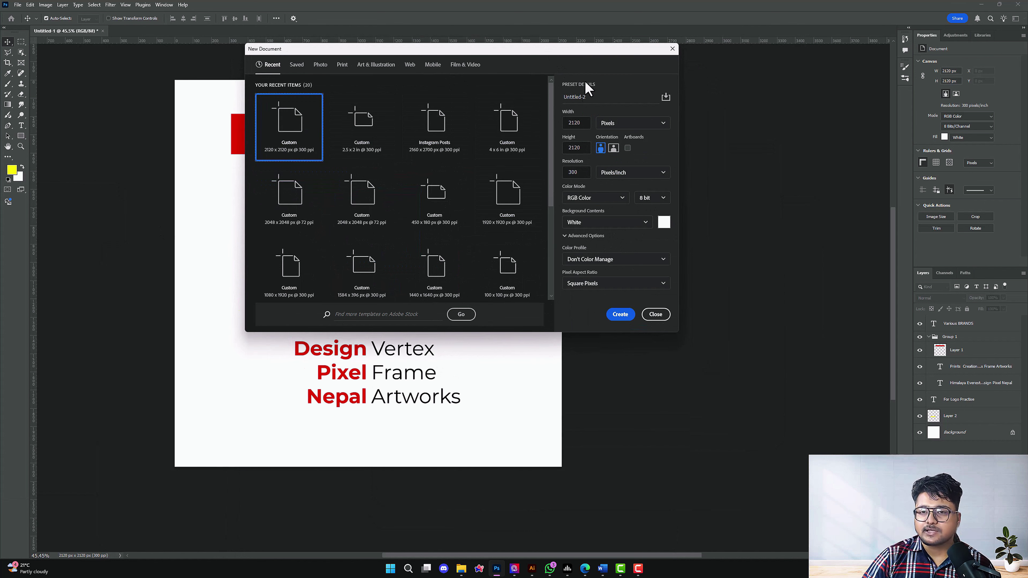
click(582, 98)
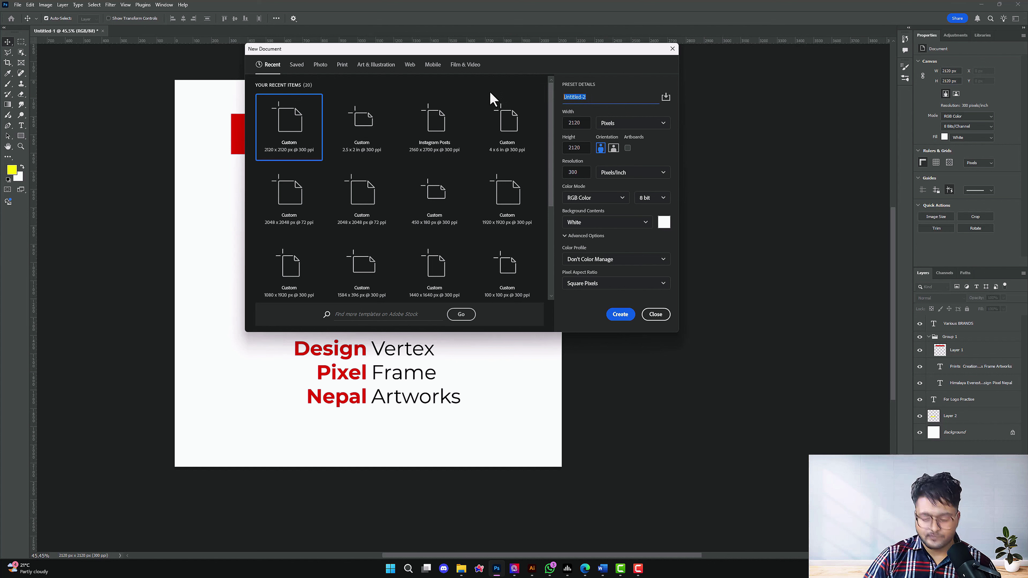
key(BackSpace)
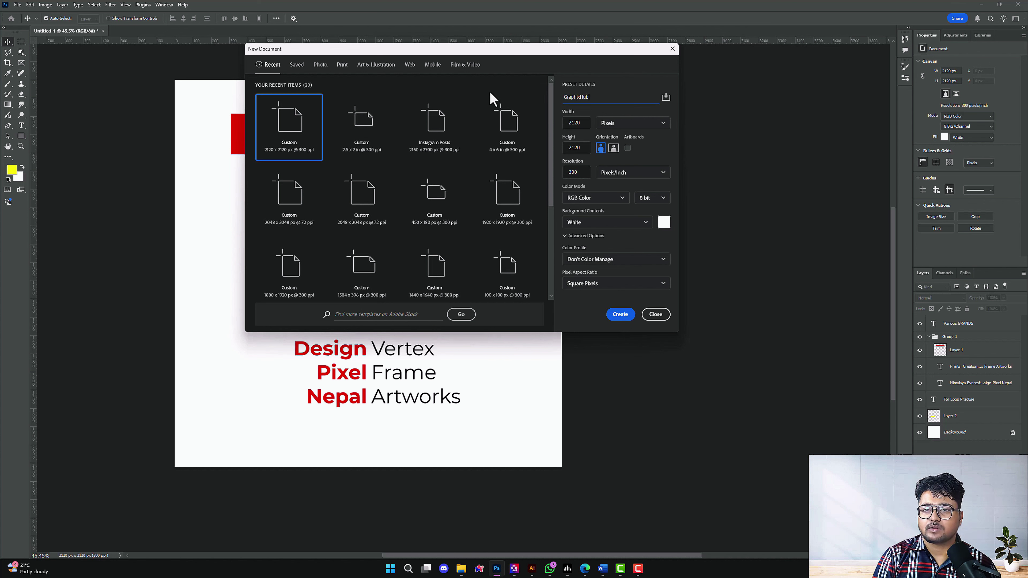
text(GraphixHub Logo Design)
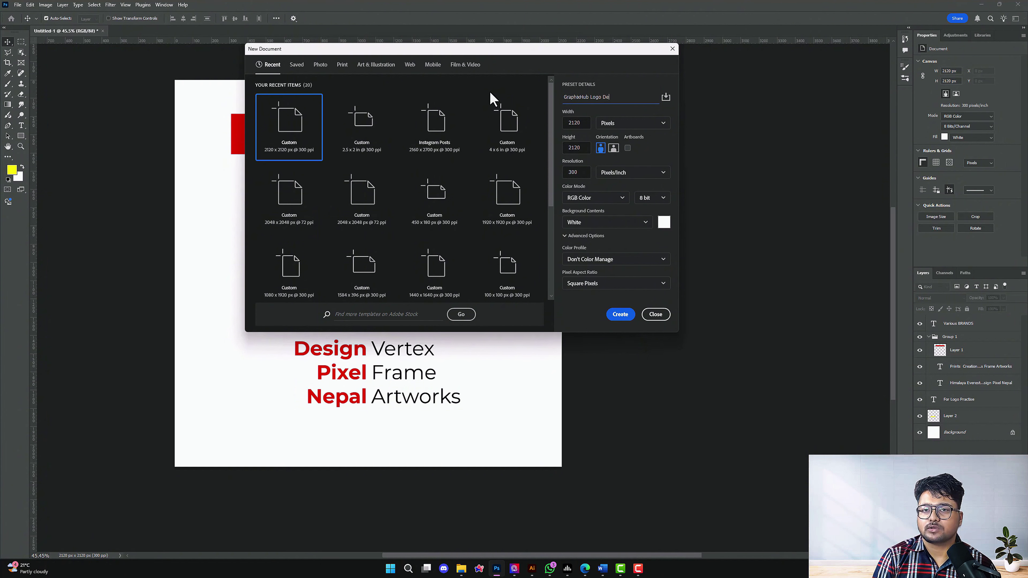
Set the new document's width and height to 1920 pixels each
click(587, 121)
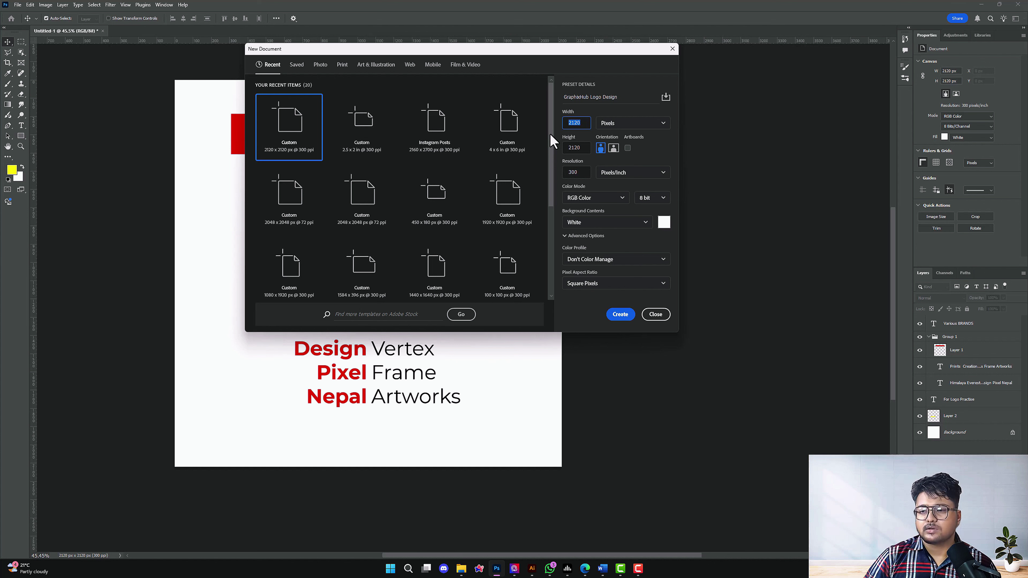
text(1920)
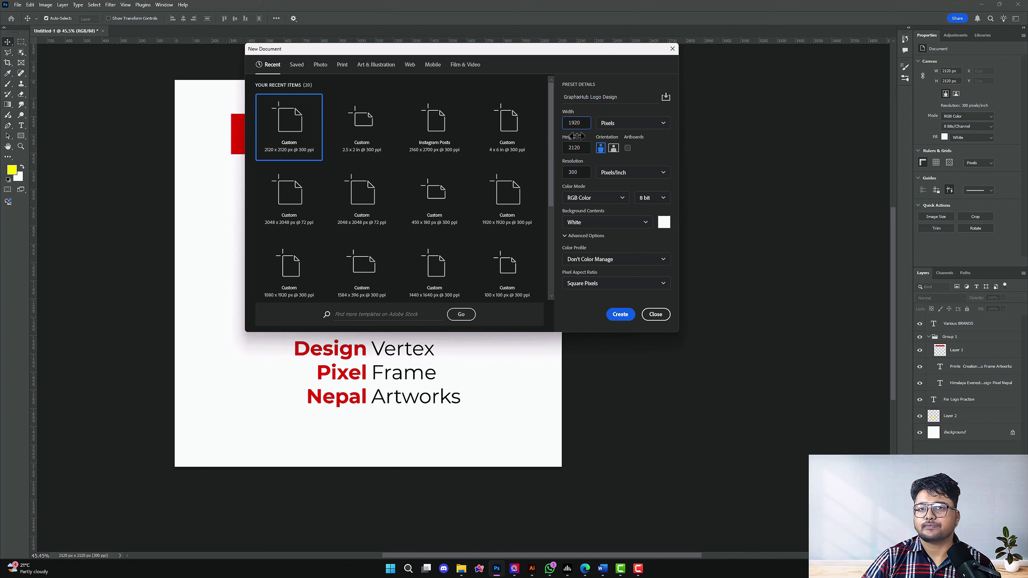
key(Tab)
text(19)
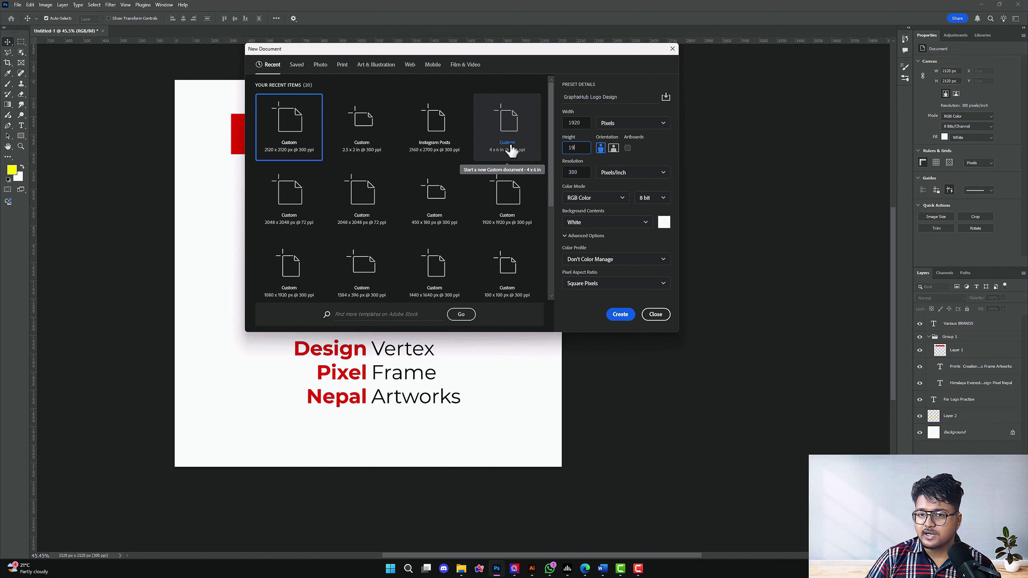
key(Tab)
key(Tab)
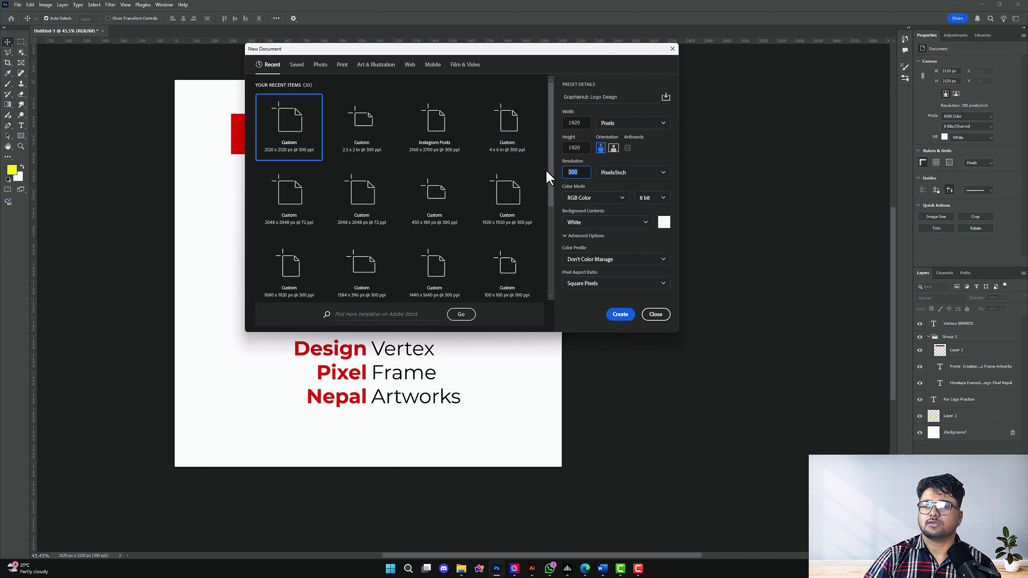
Set the resolution to 300 pixels/inch with RGB Color mode and a white background, and create the document
text(300)
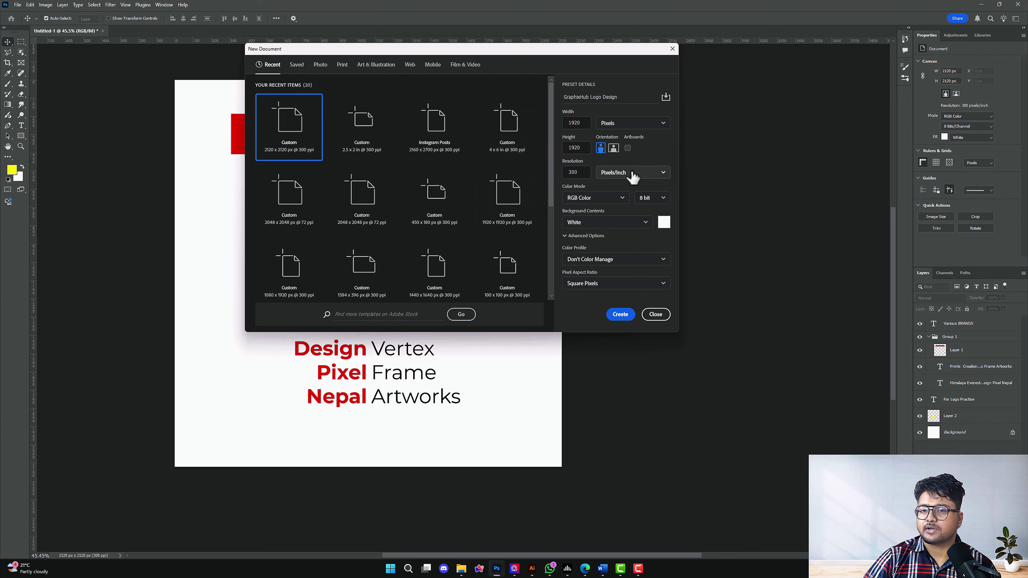
click(625, 175)
click(625, 175)
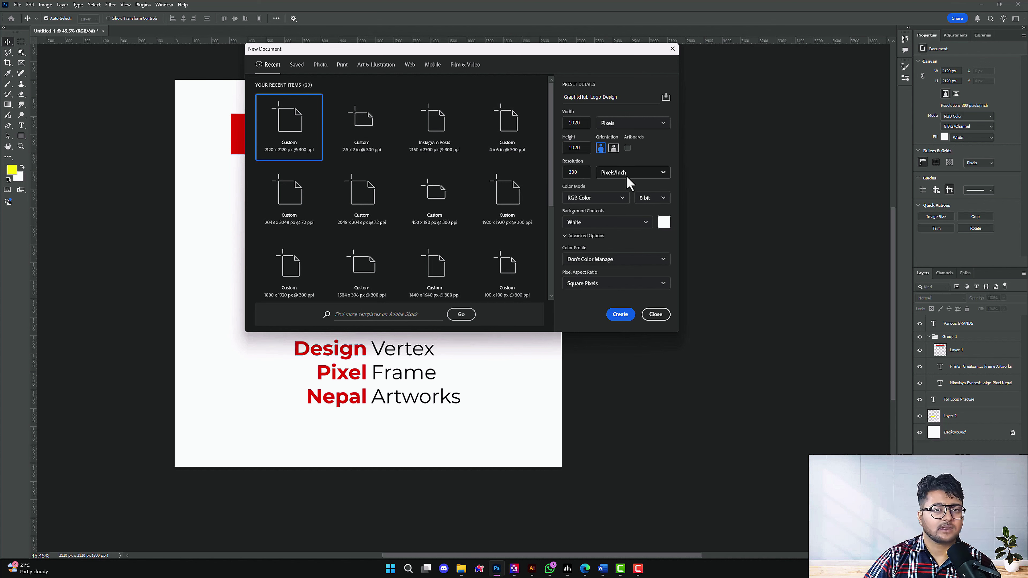
click(587, 224)
click(582, 237)
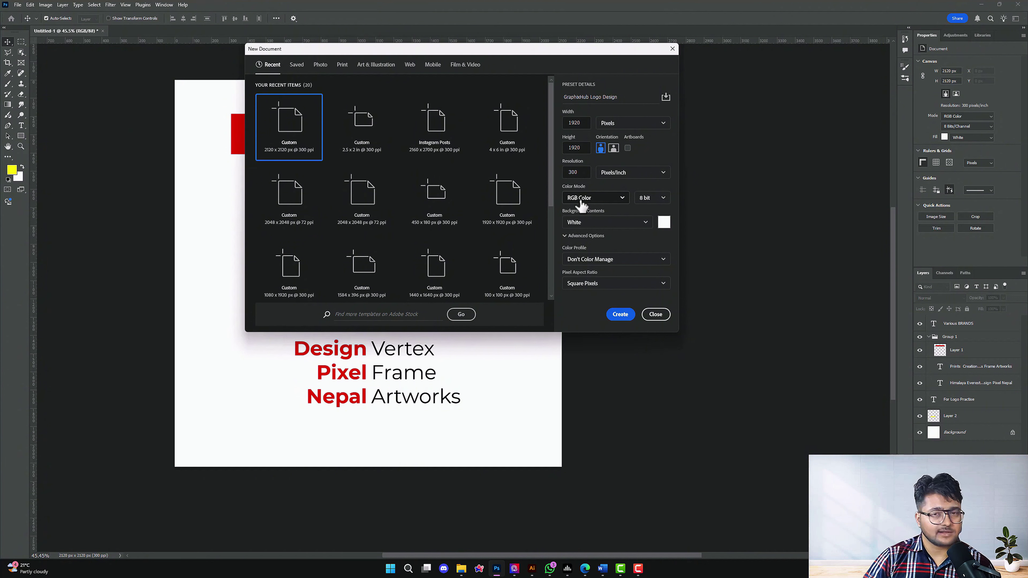
click(581, 204)
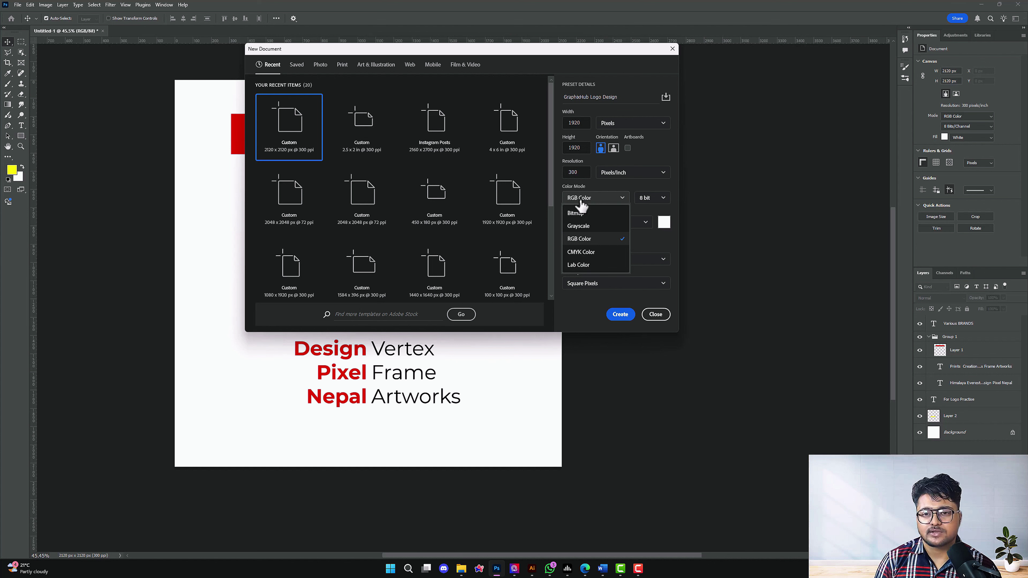
click(602, 242)
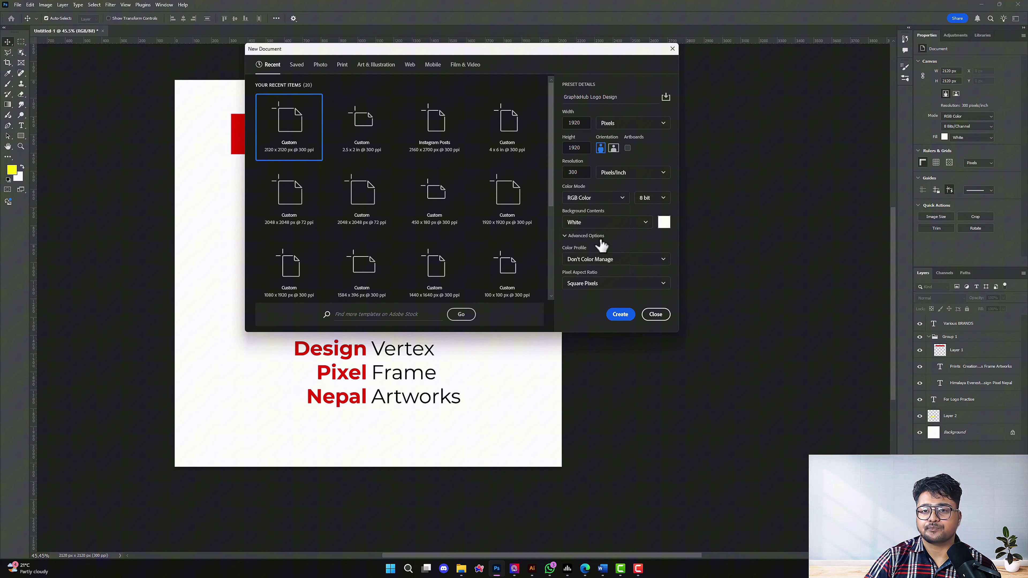
click(620, 314)
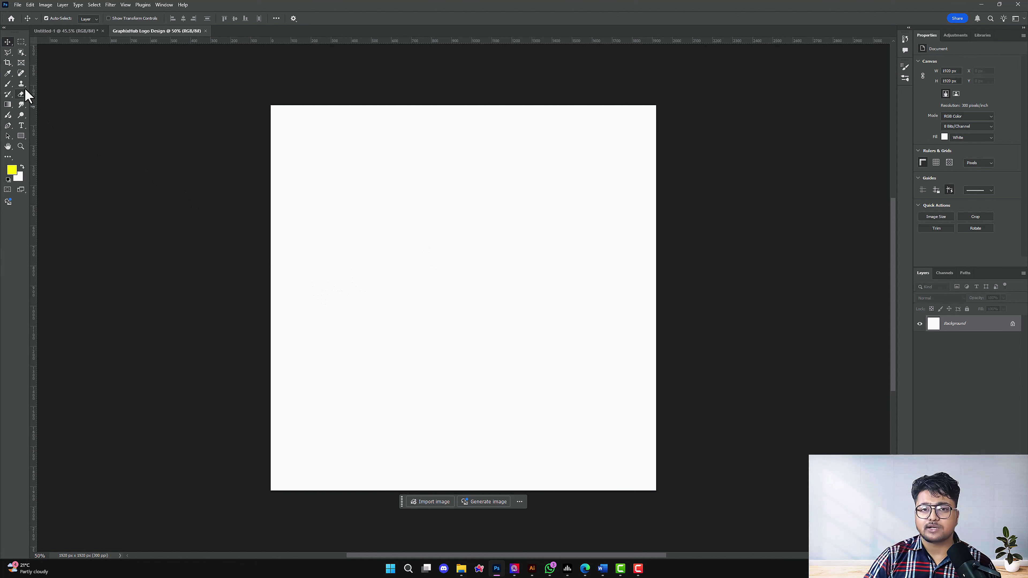
Reset the foreground and background colors to default and add the text "GraphixHub" in the upper part of the canvas
click(9, 180)
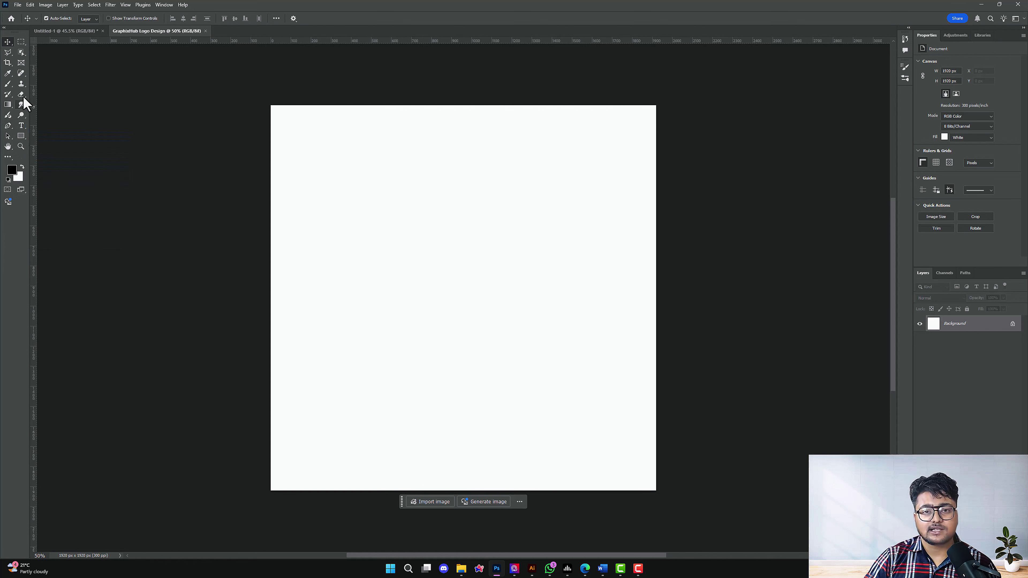
click(20, 127)
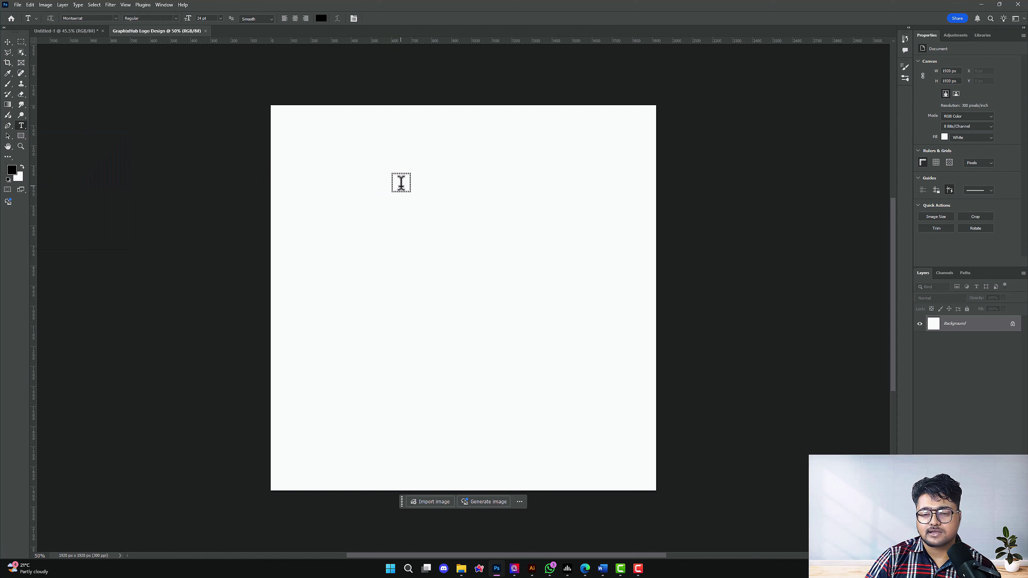
click(401, 182)
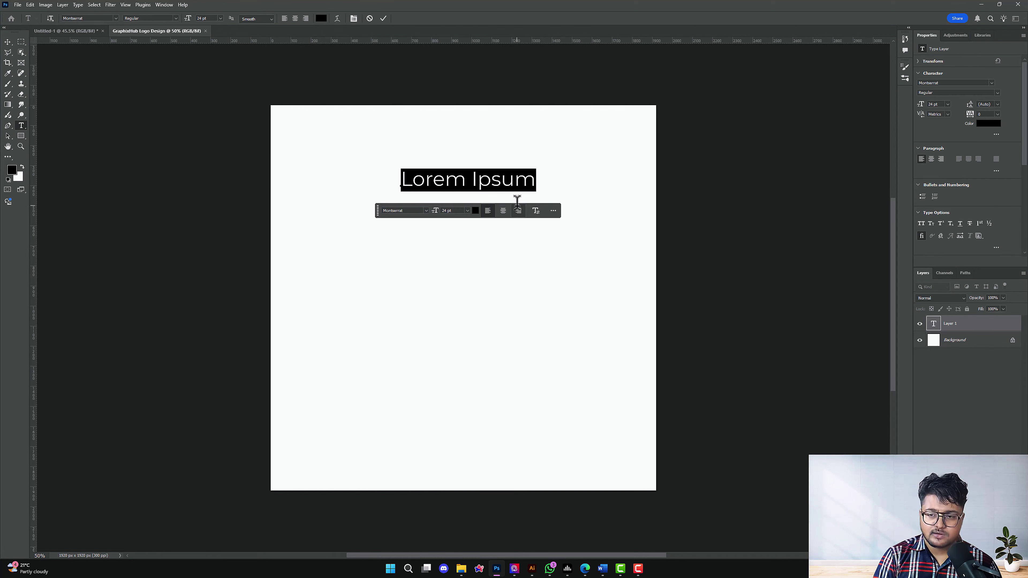
text(Gra )
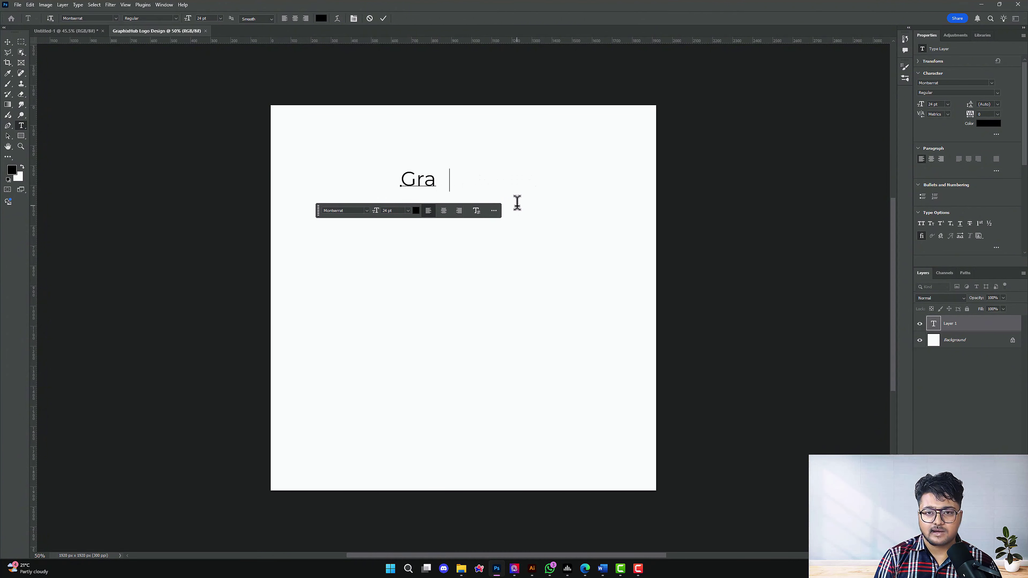
text(phixHU)
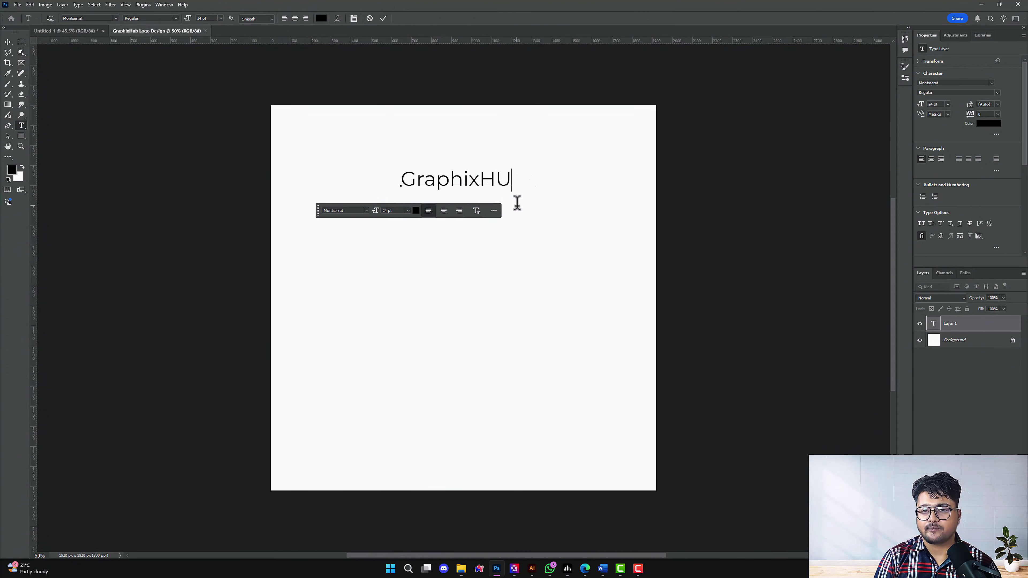
key(BackSpace)
text(ub)
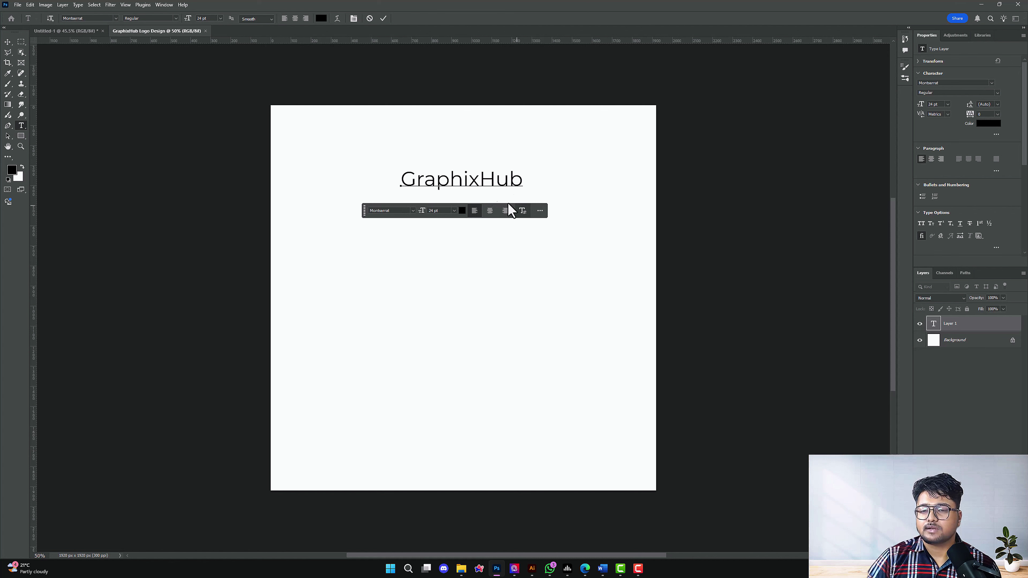
key(ctrl+Return)
key(v)
Duplicate the GraphixHub text just below the original and set the copy's font to Milkshake Regular
scroll(461, 211, up, 2)
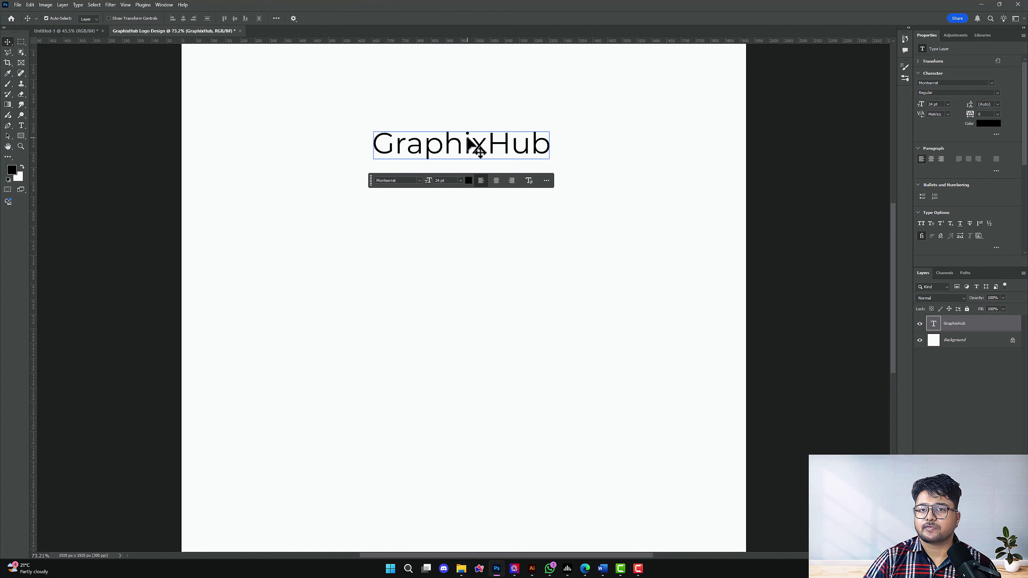
drag(469, 138, 390, 216)
scroll(386, 146, up, 2)
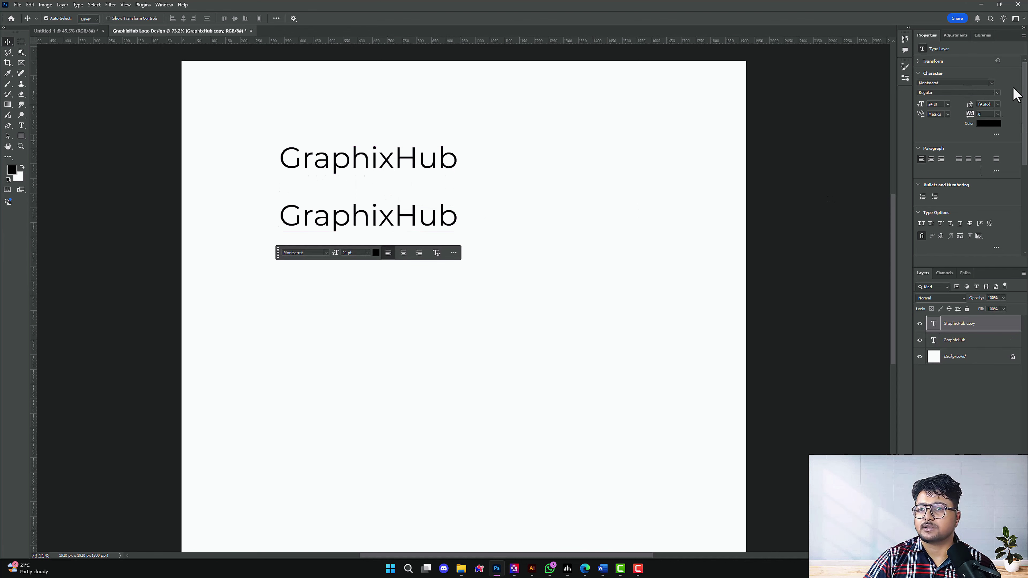
click(989, 82)
text(m)
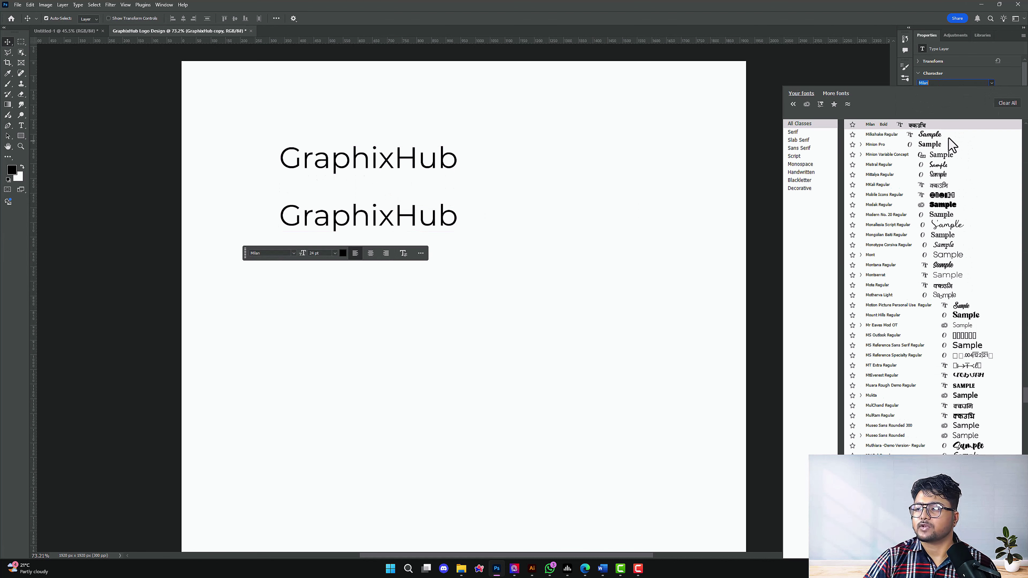
click(947, 135)
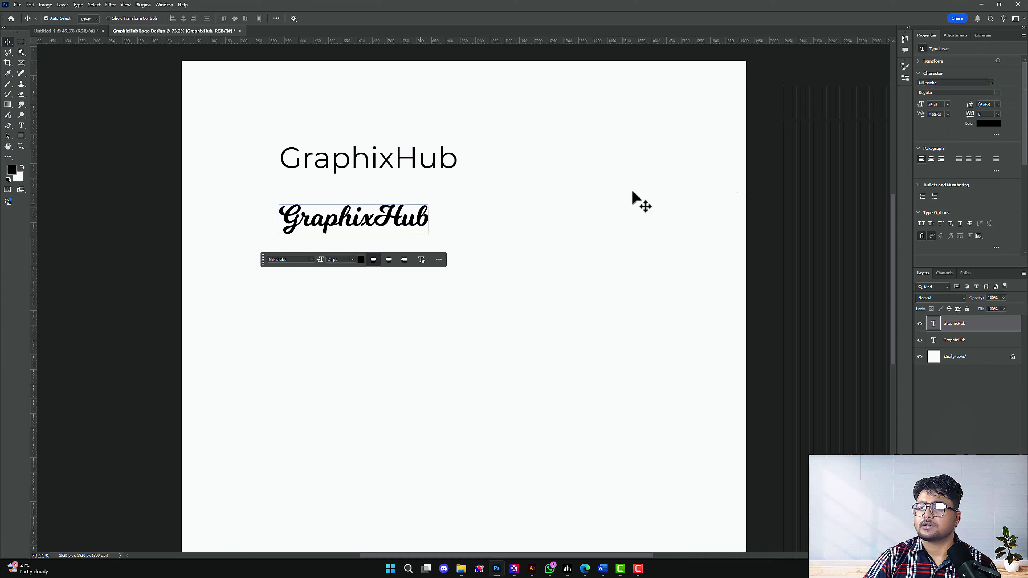
Duplicate the script GraphixHub text below itself and set the new copy's font to Aachen BT Roman
drag(347, 205, 356, 255)
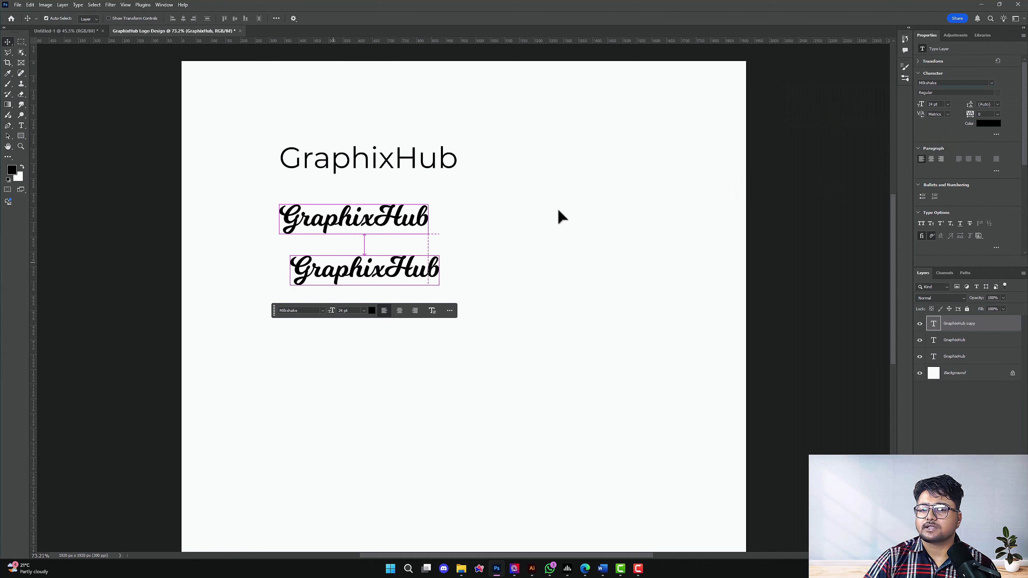
click(991, 83)
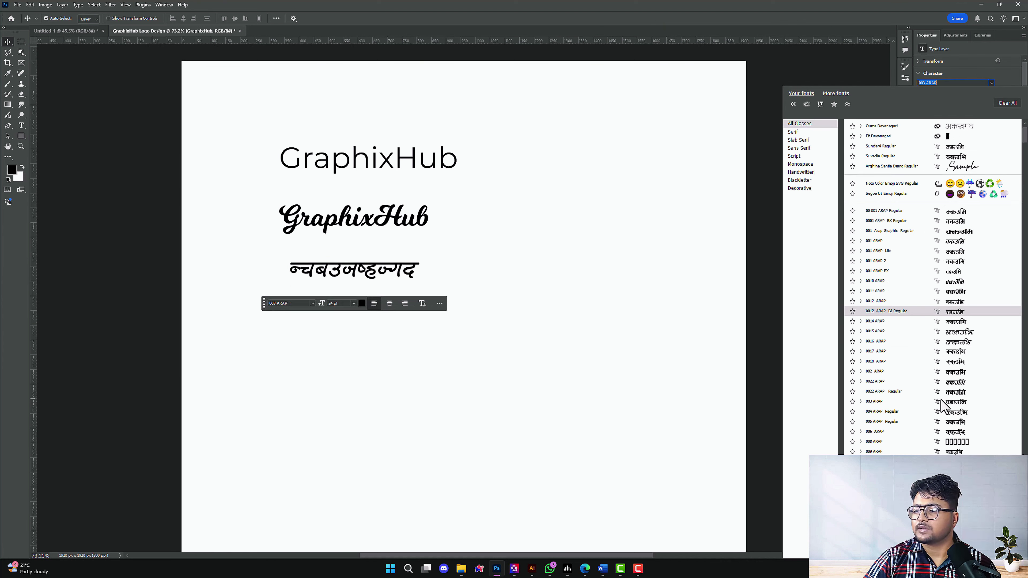
scroll(941, 405, down, 10)
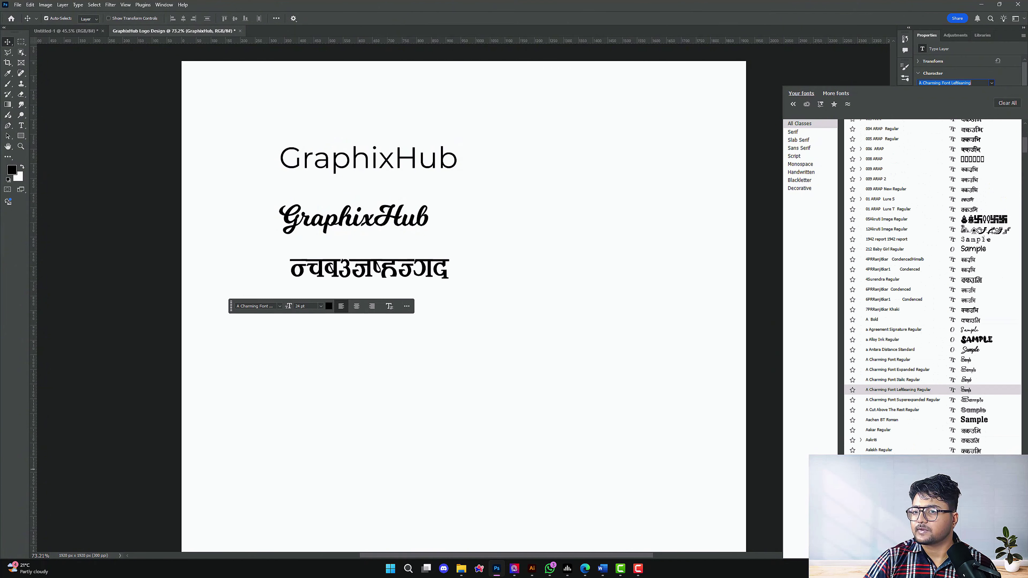
click(969, 425)
Duplicate the Aachen BT text to its right and set the new copy's font to Anton
drag(386, 286, 546, 280)
double_click(546, 277)
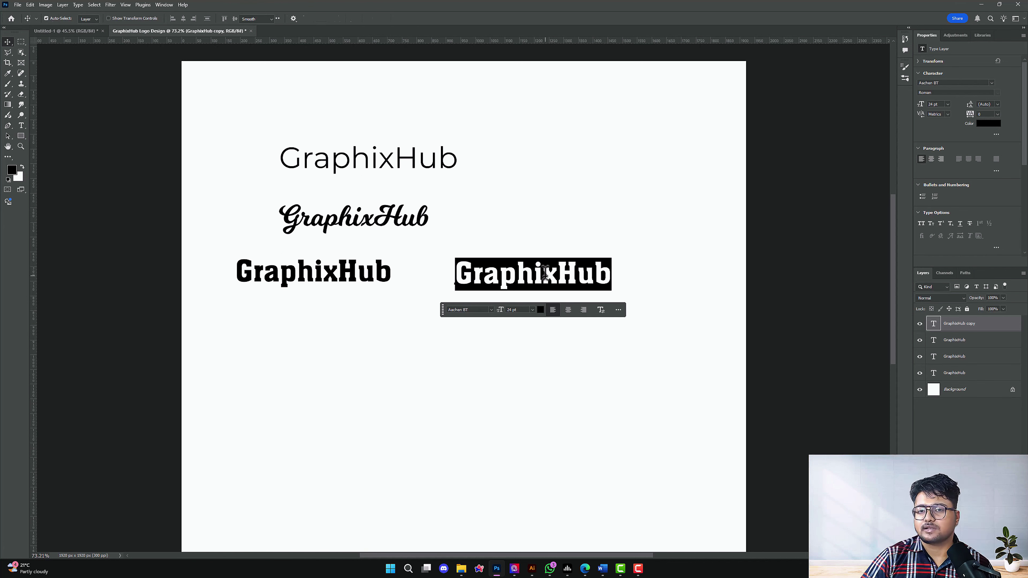
click(472, 310)
text(anton)
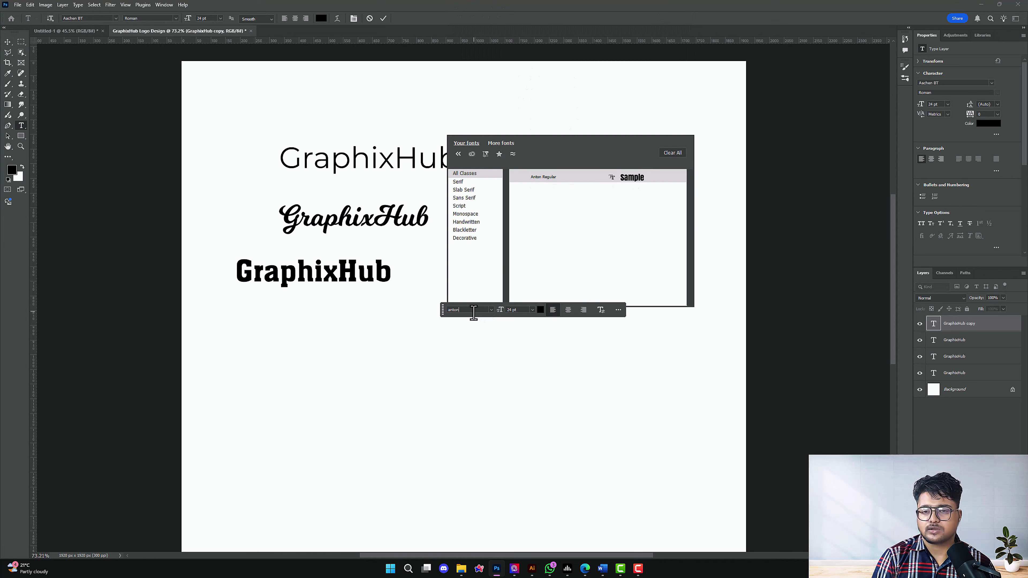
key(Return)
key(ctrl+Return)
key(v)
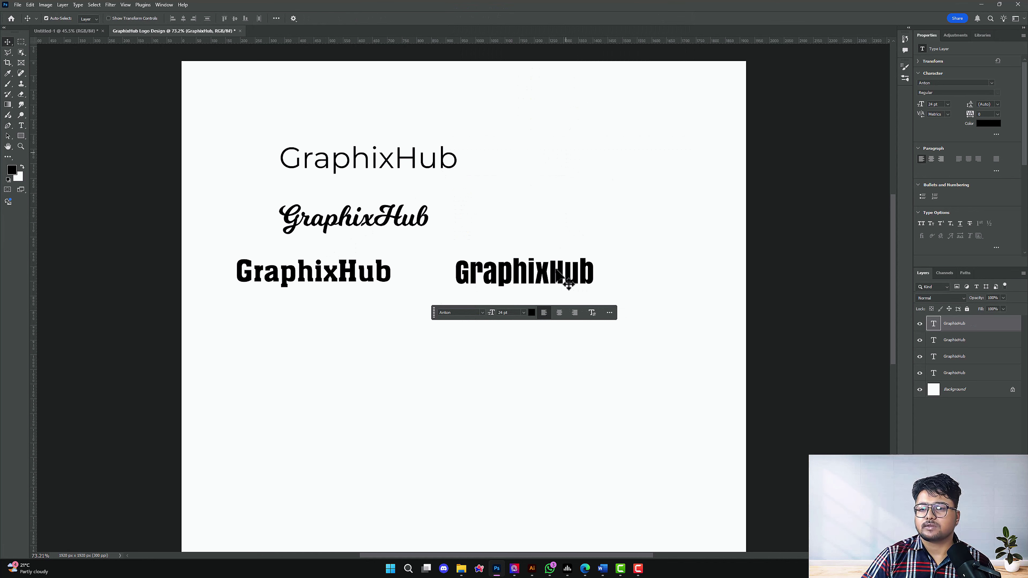
Move the Anton text beside the Montserrat one, duplicate it below, and set the copy's font to Avenir Next LT Pro
drag(543, 274, 572, 238)
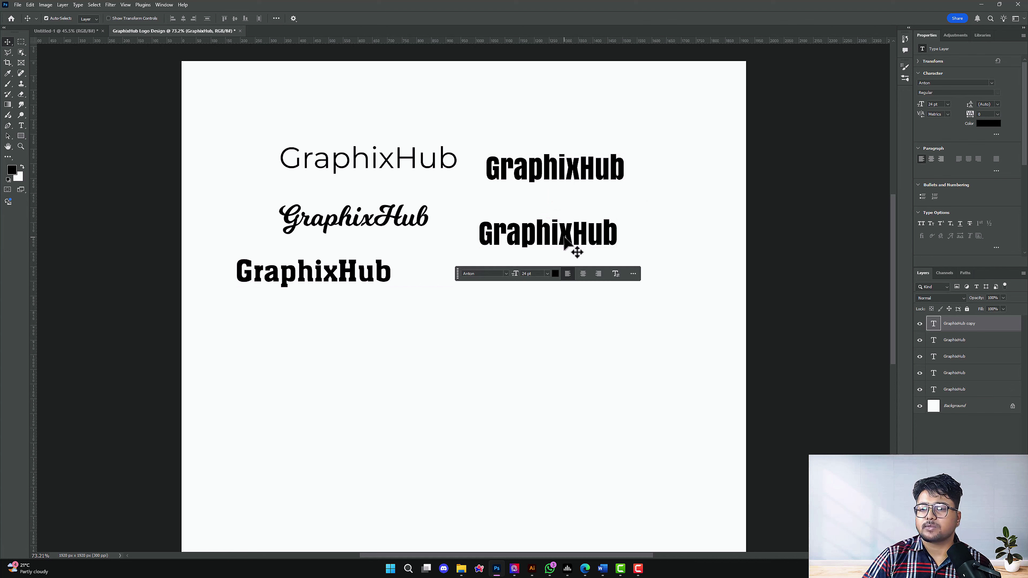
double_click(522, 243)
click(489, 274)
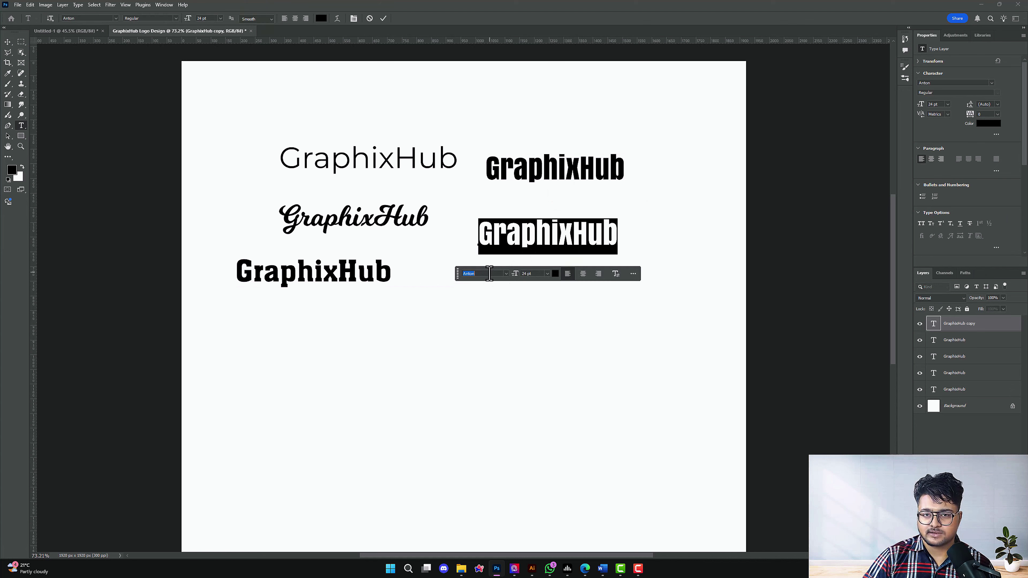
text(a nex)
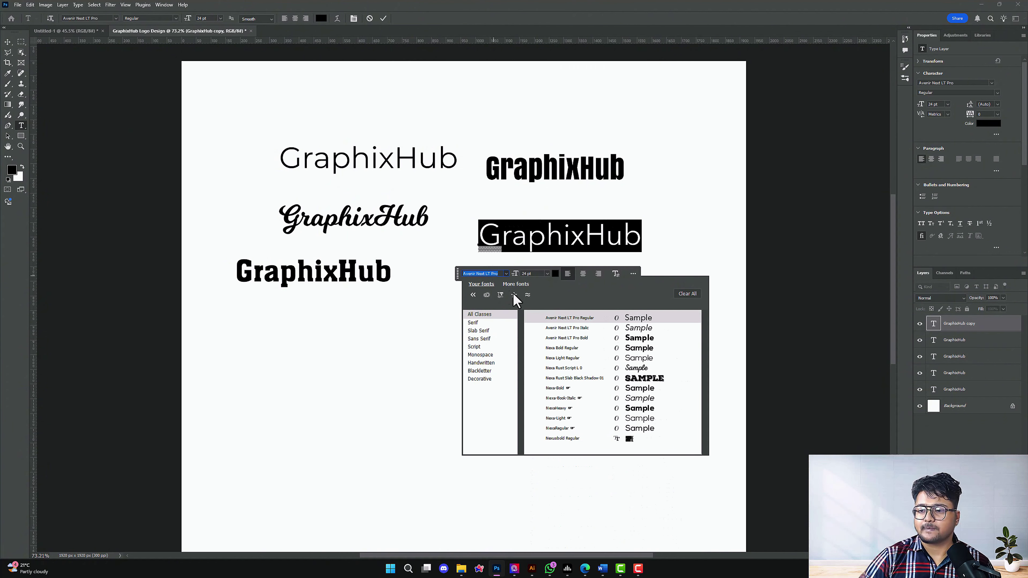
key(Return)
click(7, 42)
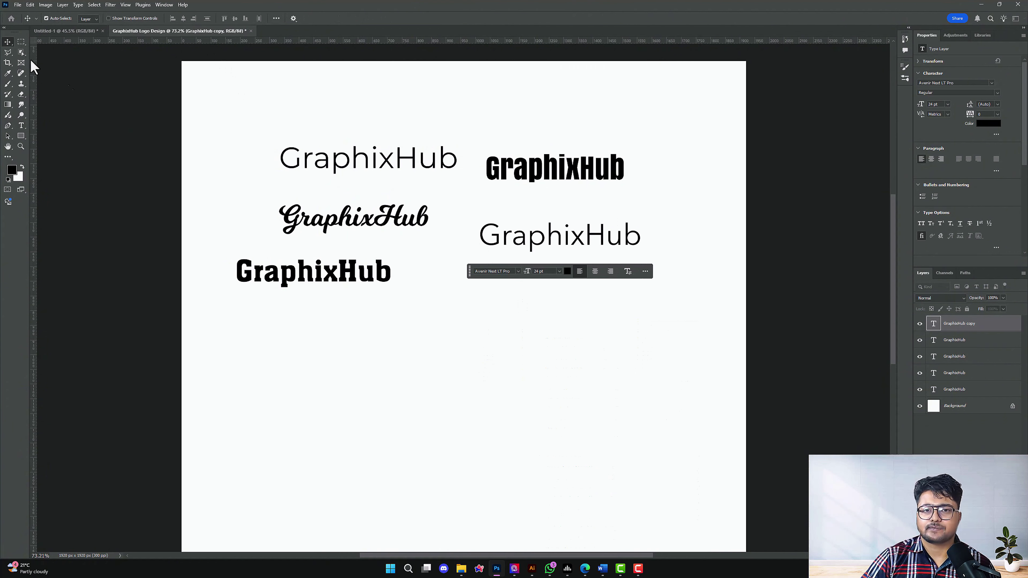
Duplicate the Avenir Next text, set the copy's font to Nexa Light, and place it below as the third wordmark in the right-hand column
drag(599, 255, 579, 302)
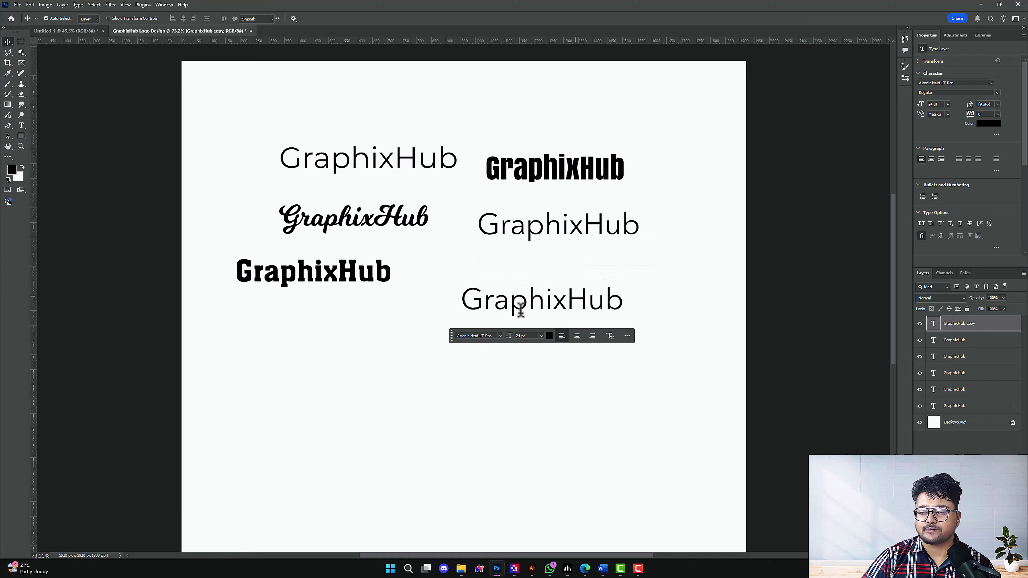
double_click(520, 300)
click(469, 336)
text(ne)
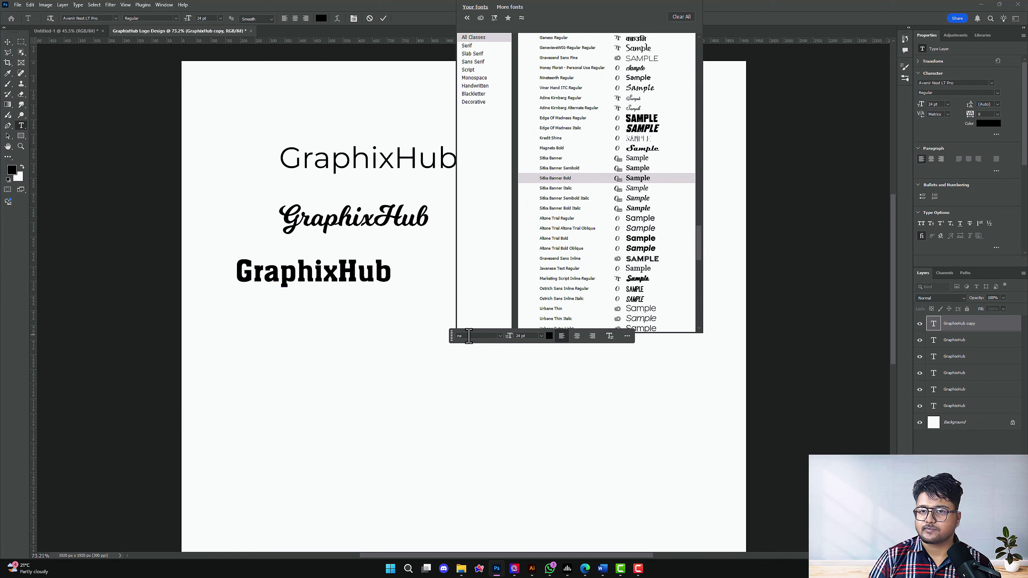
text(xa Light)
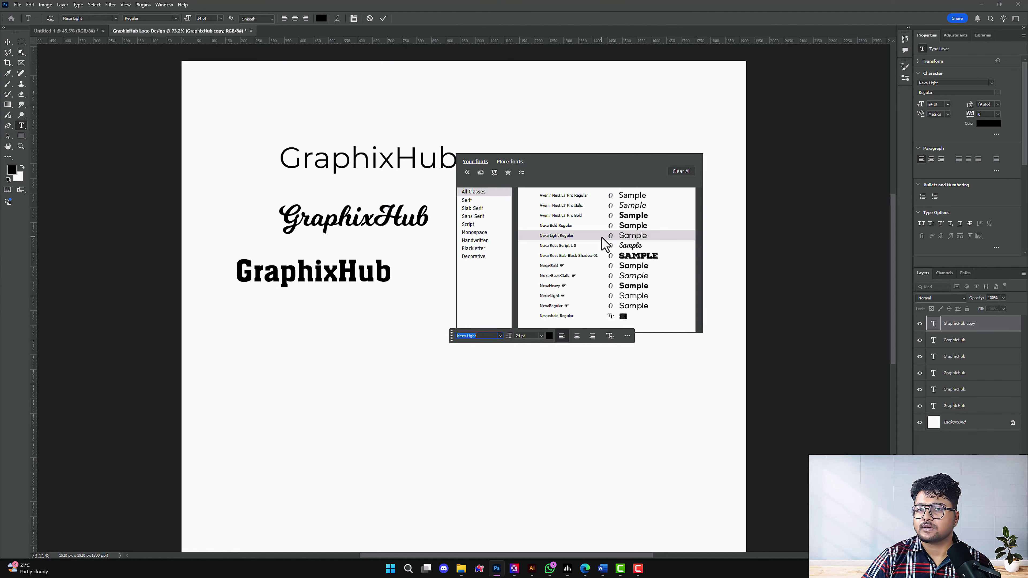
click(602, 238)
click(672, 308)
key(v)
drag(585, 300, 615, 267)
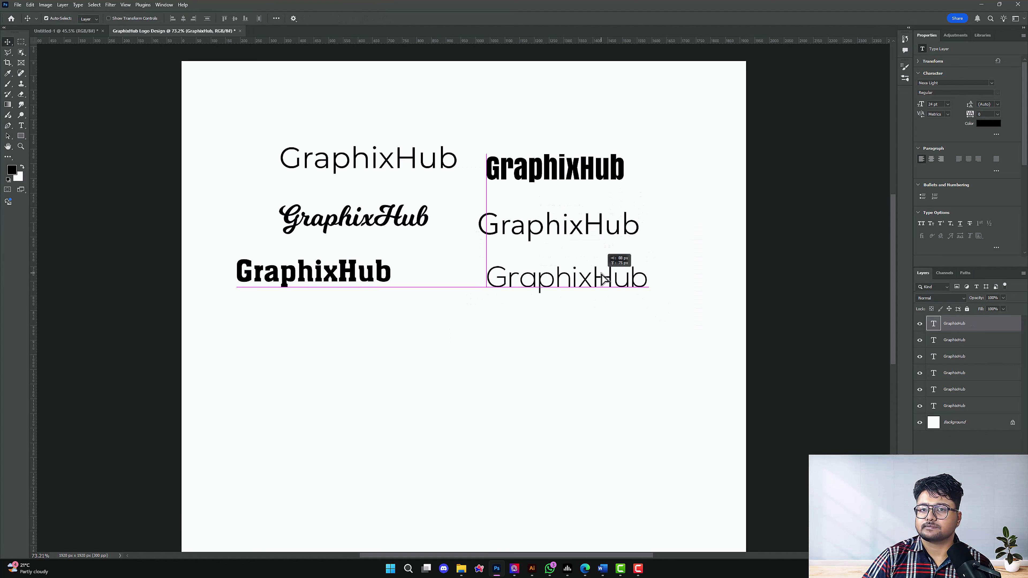
Duplicate the Nexa Light text below the Aachen BT text and try the Century font on the copy
drag(526, 290, 340, 340)
double_click(420, 327)
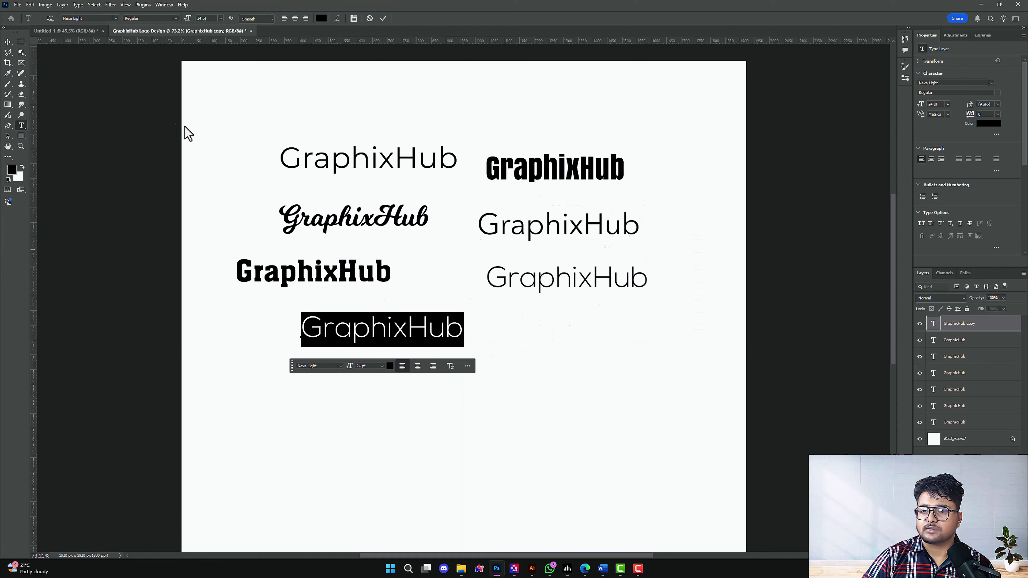
click(99, 19)
text(century)
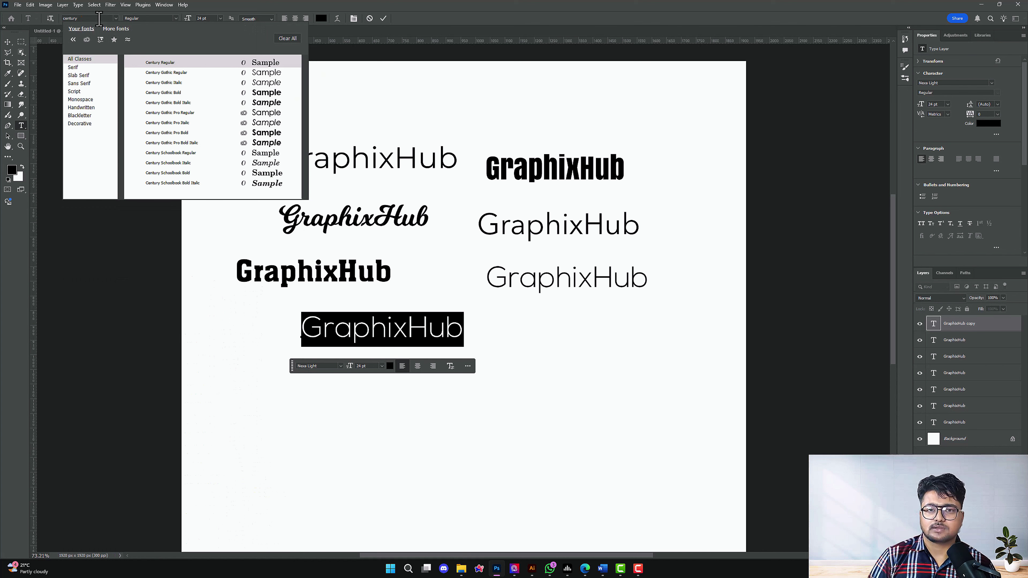
key(Escape)
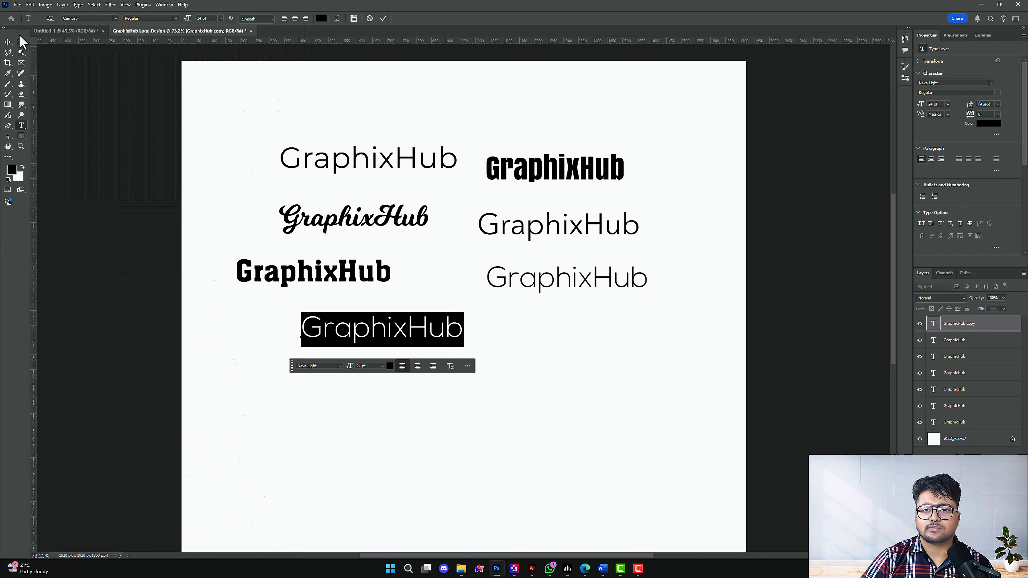
click(7, 41)
Place the newest Nexa Light copy directly under the Aachen BT text and set its font to Century Gothic
drag(416, 336, 351, 328)
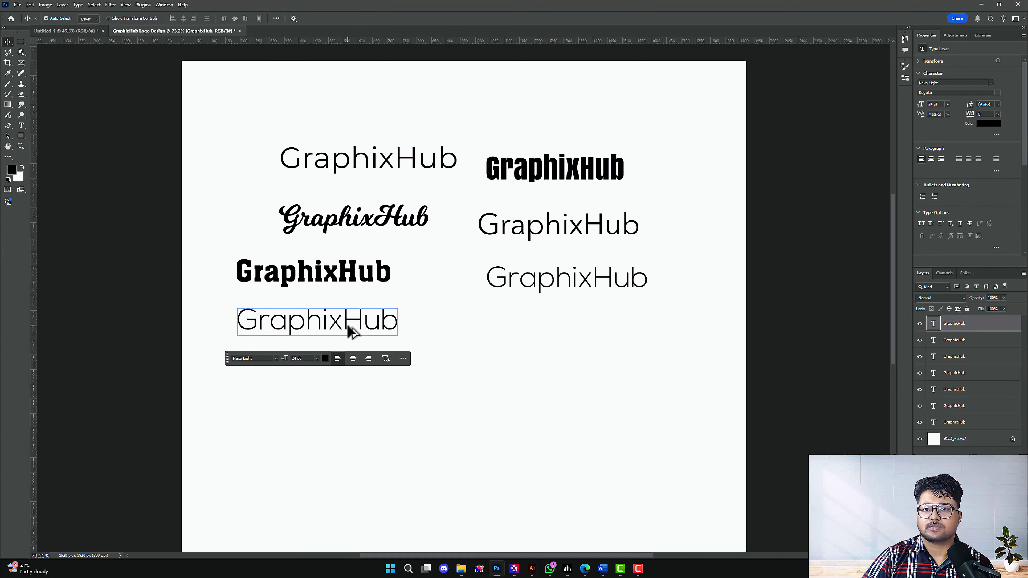
double_click(323, 323)
click(250, 358)
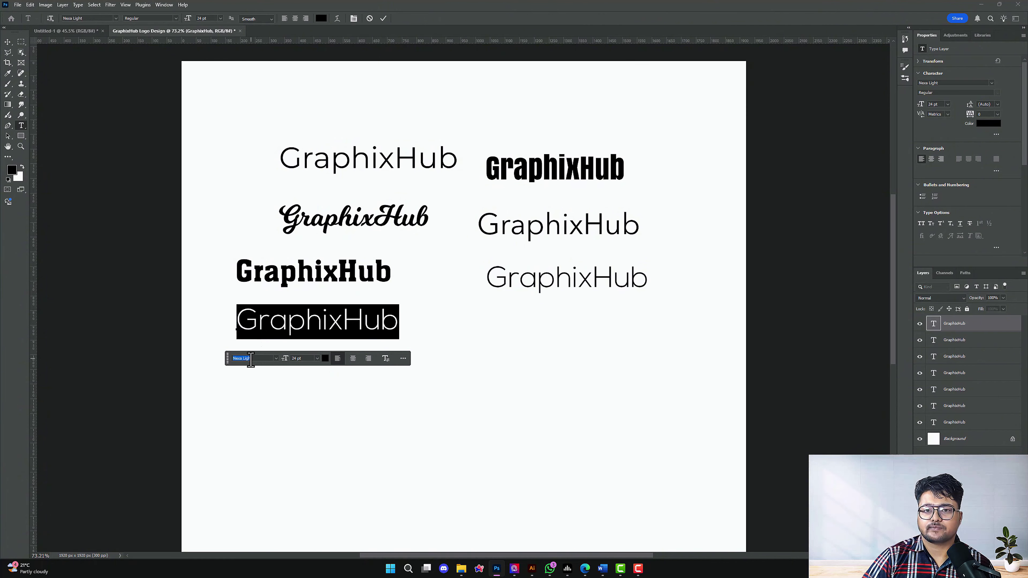
text(Century Gothic)
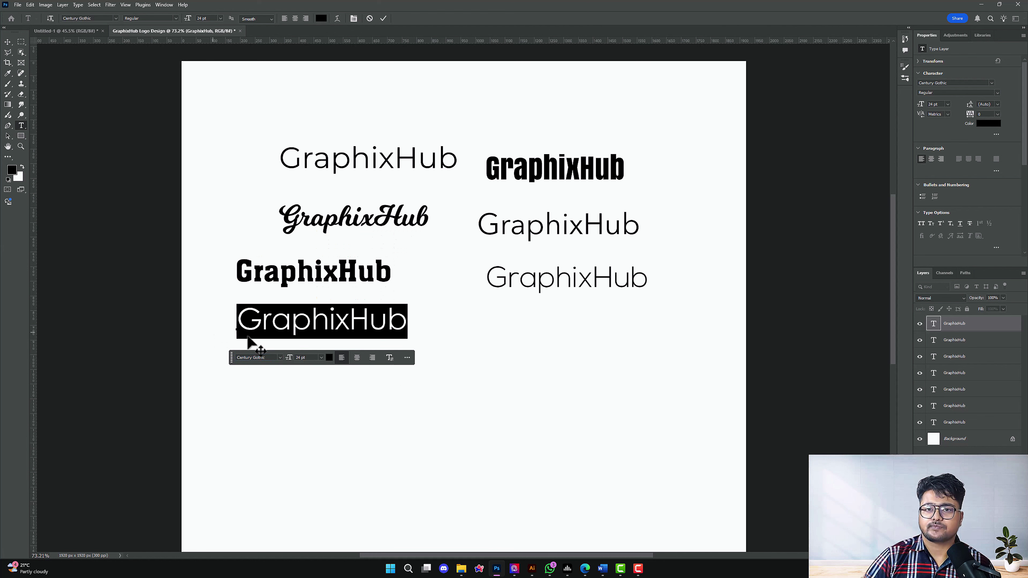
key(ctrl+Return)
key(v)
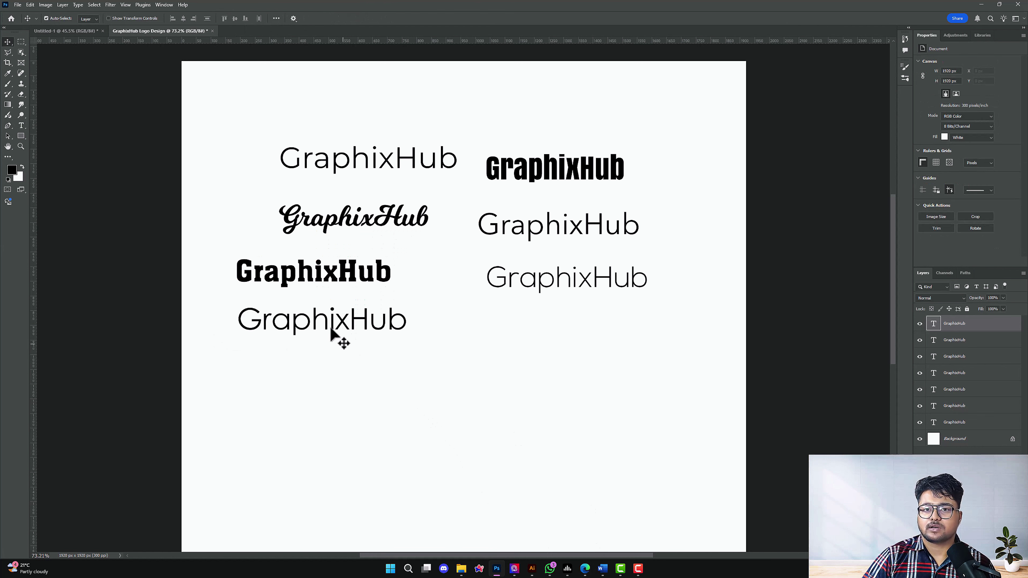
Duplicate the Century Gothic text, set the copy's font to Roboto Bold, and place it below the Nexa Light wordmark in the right-hand column
drag(333, 330, 548, 331)
double_click(549, 331)
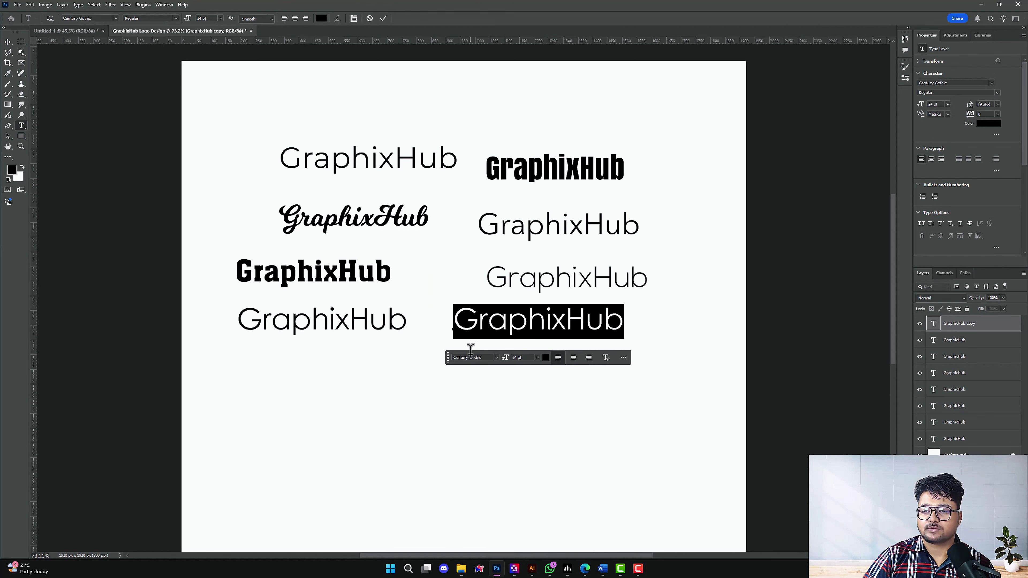
click(484, 359)
text(roboto)
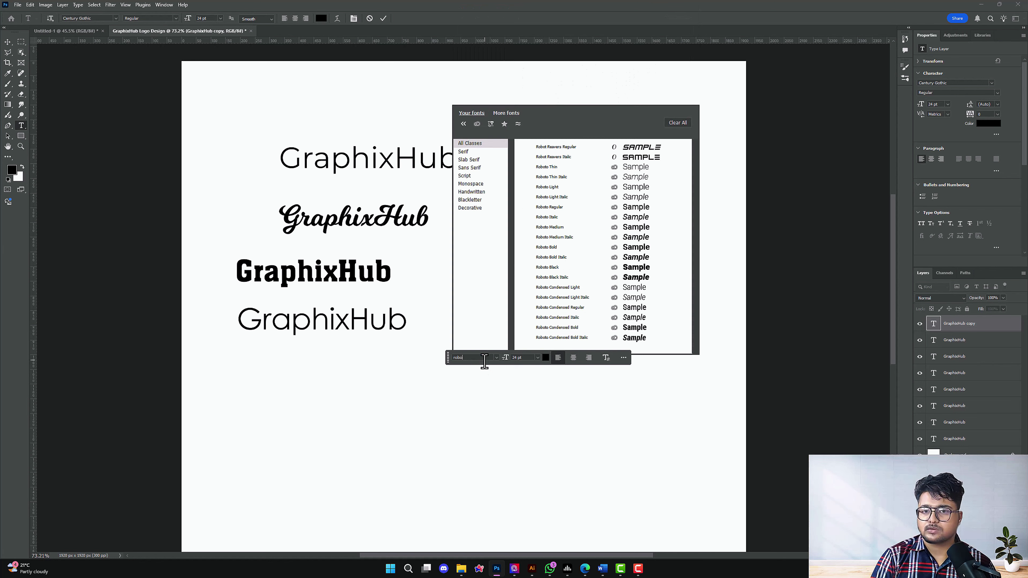
click(566, 247)
key(ctrl+Return)
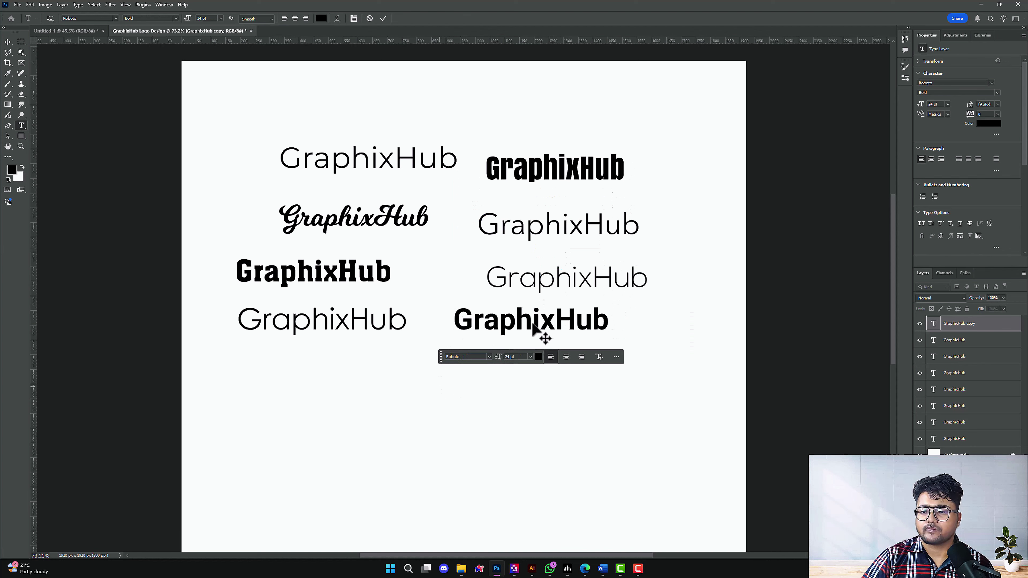
key(v)
drag(542, 335, 602, 344)
Duplicate the Roboto text below the Century Gothic one, set the copy's font to Futura PT Heavy, and move it closer under that wordmark
double_click(339, 389)
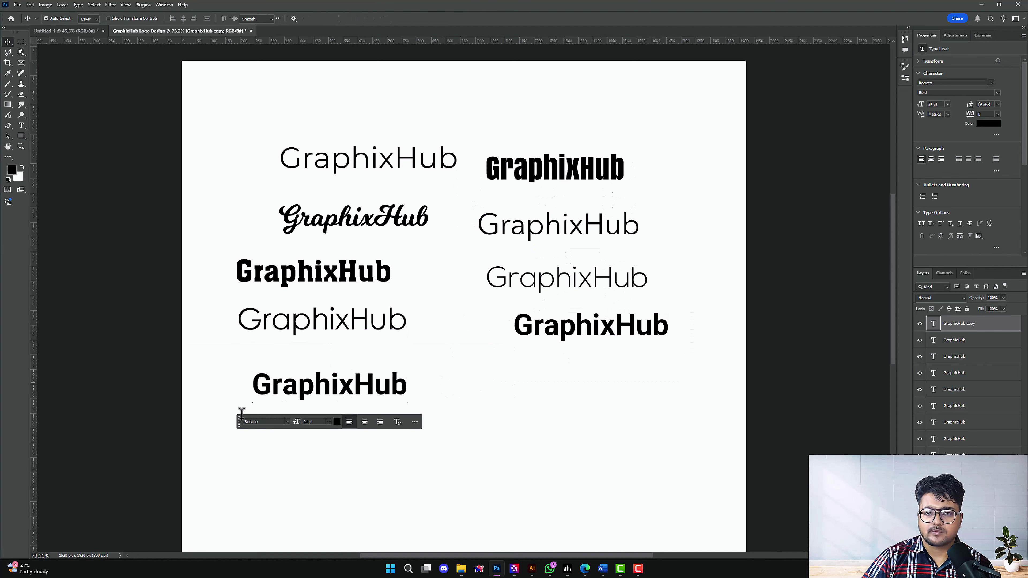
click(267, 421)
text(futu)
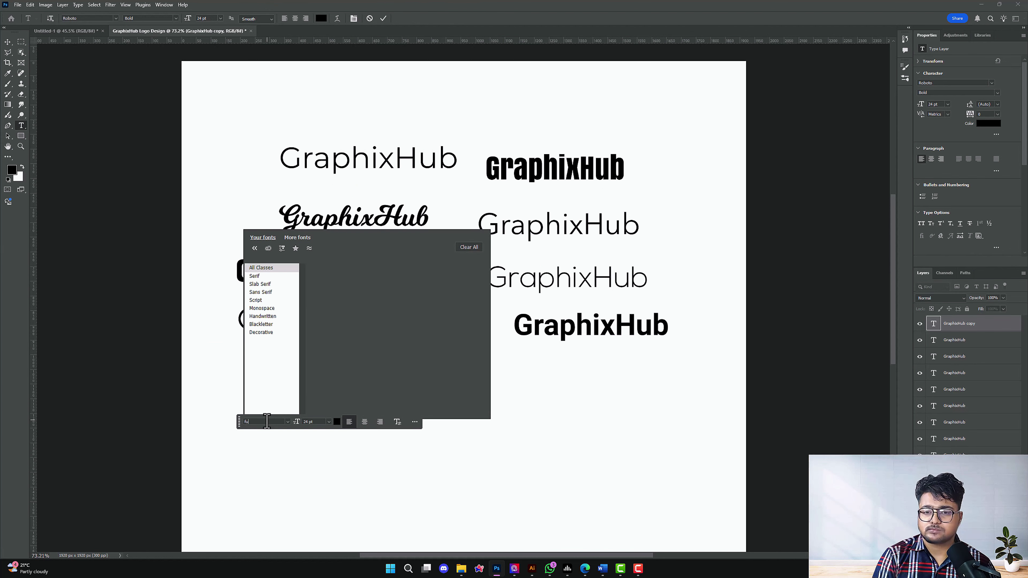
key(Down)
key(Down)
key(Down)
key(Down)
key(Down)
key(Down)
key(Down)
key(Down)
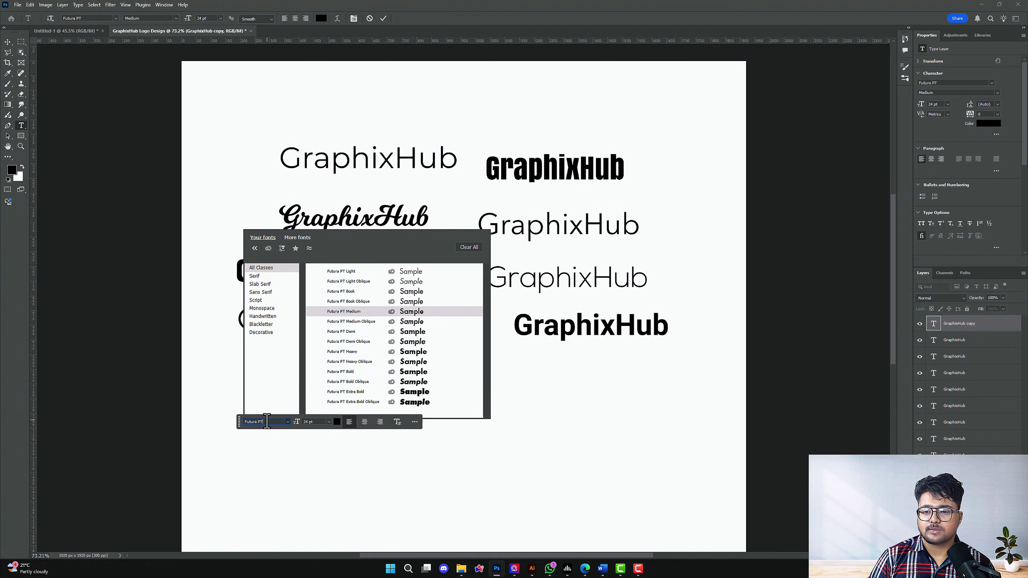
key(Return)
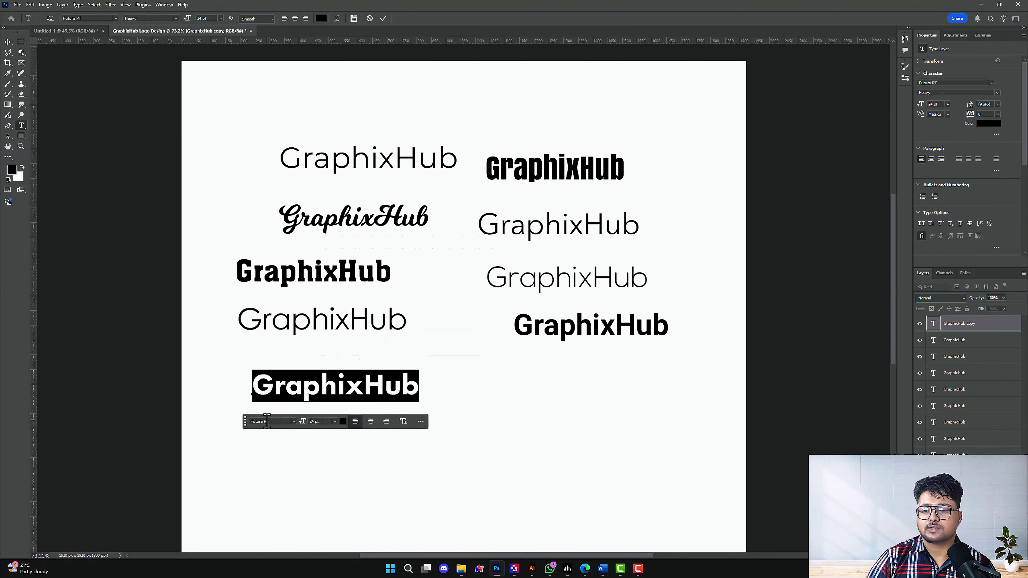
click(7, 42)
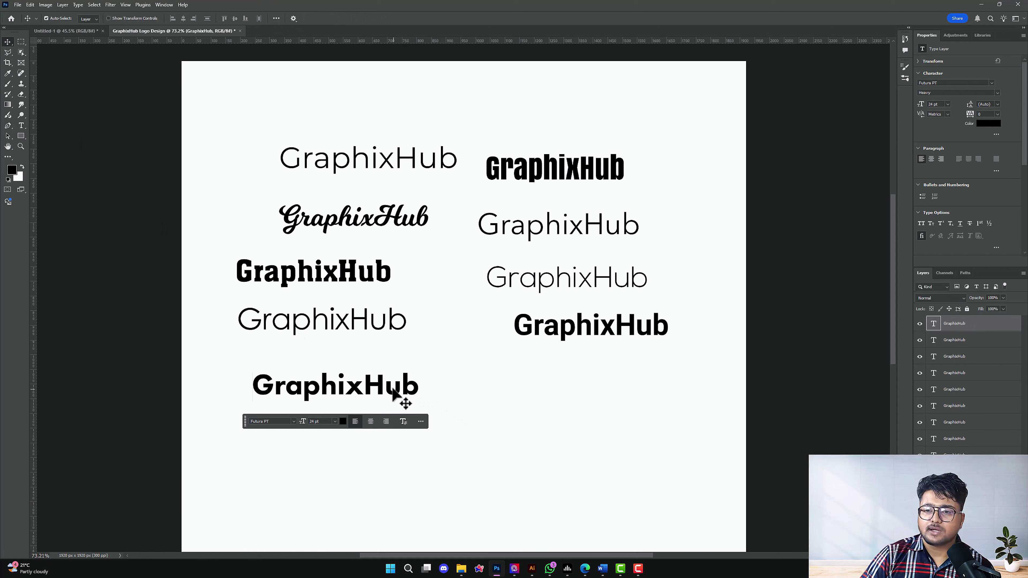
drag(403, 398, 391, 378)
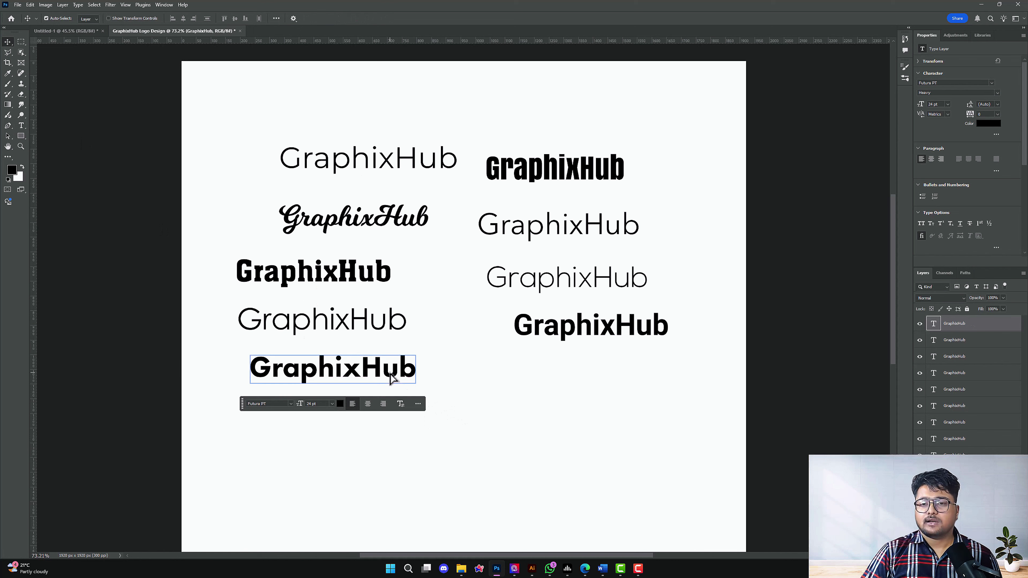
Align the five wordmarks of the left-hand column by their left edges, move them up, and distribute them evenly in height
click(344, 330)
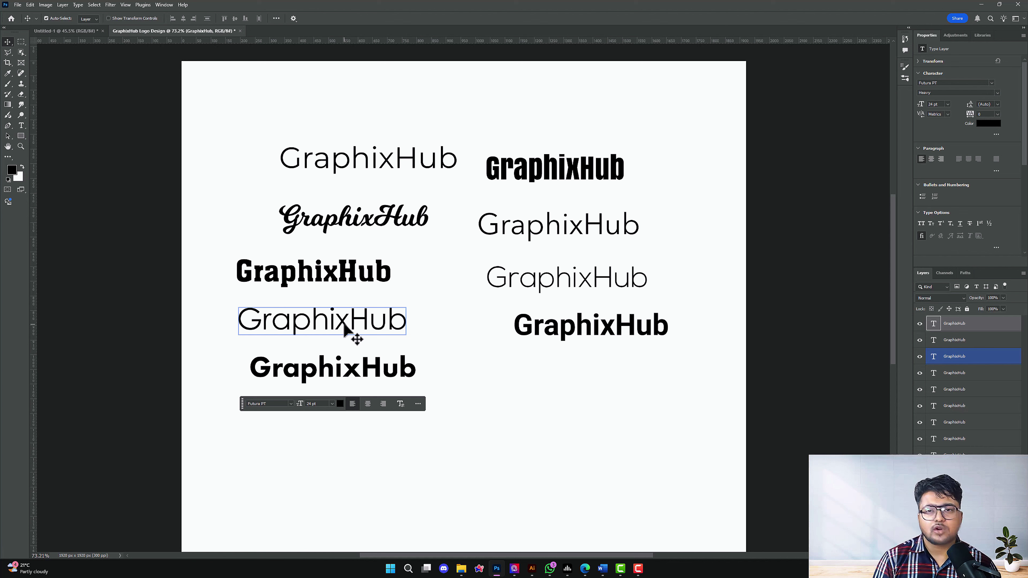
scroll(345, 326, down, 3)
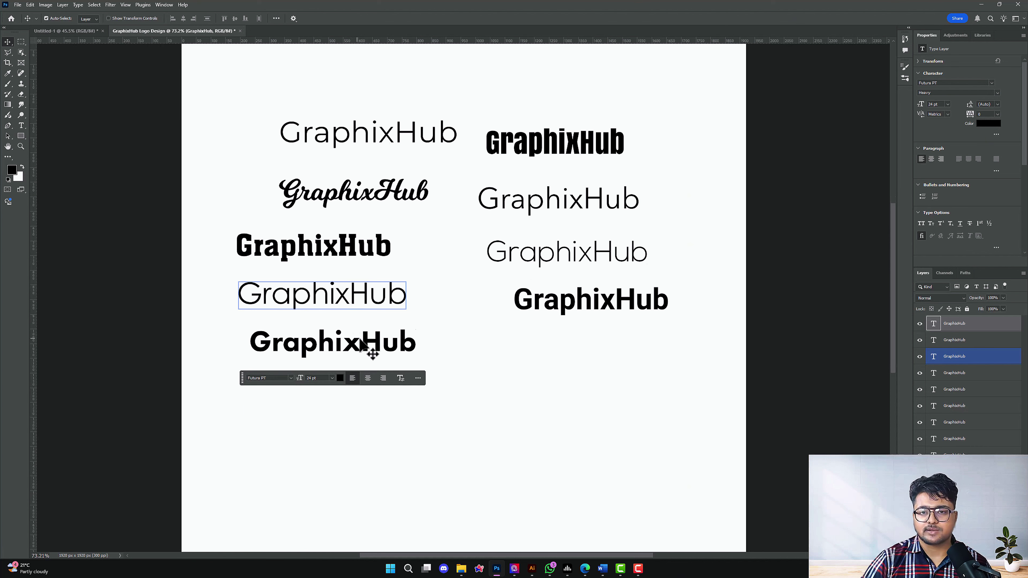
scroll(396, 340, down, 2)
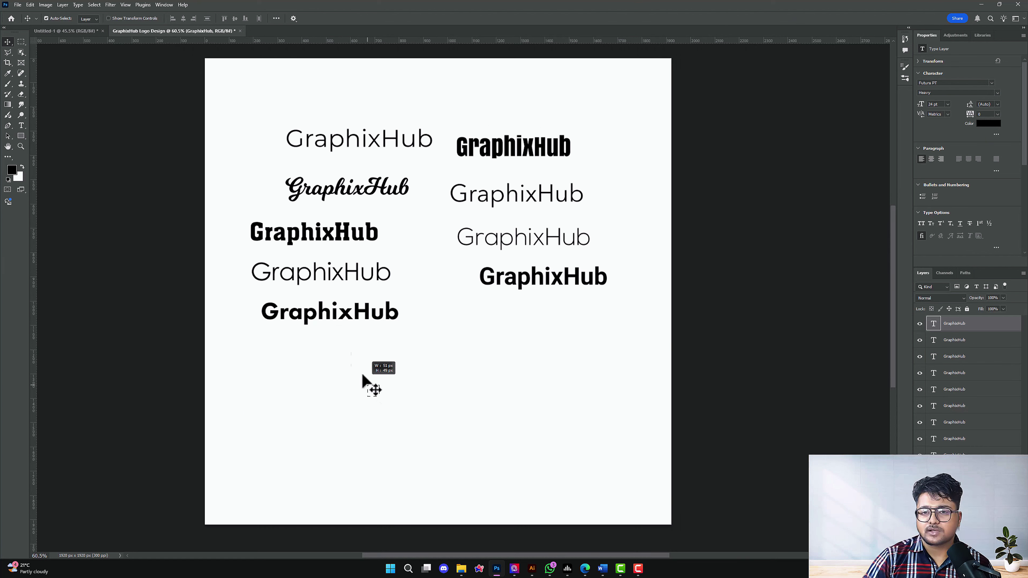
drag(381, 395, 275, 79)
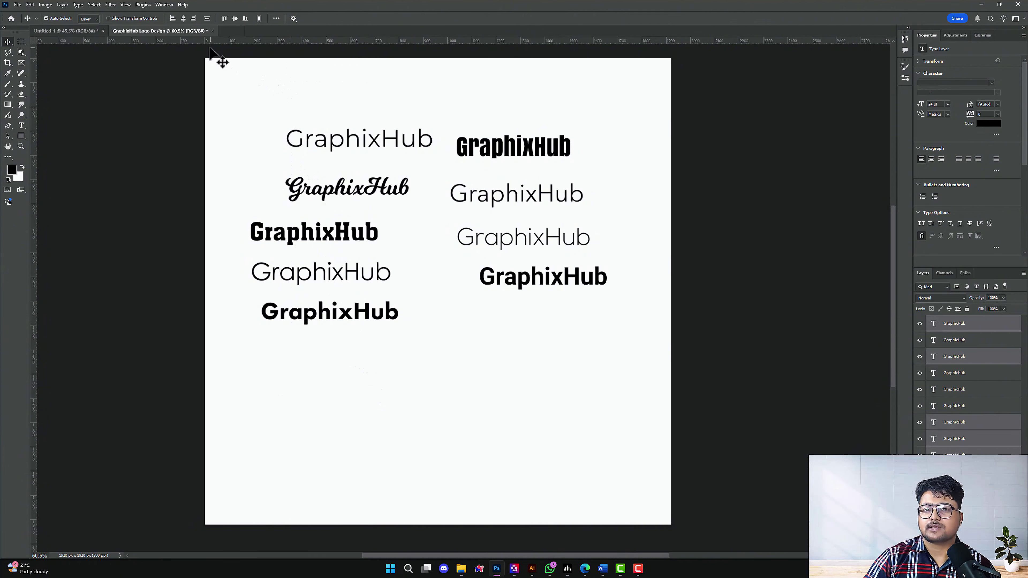
click(173, 18)
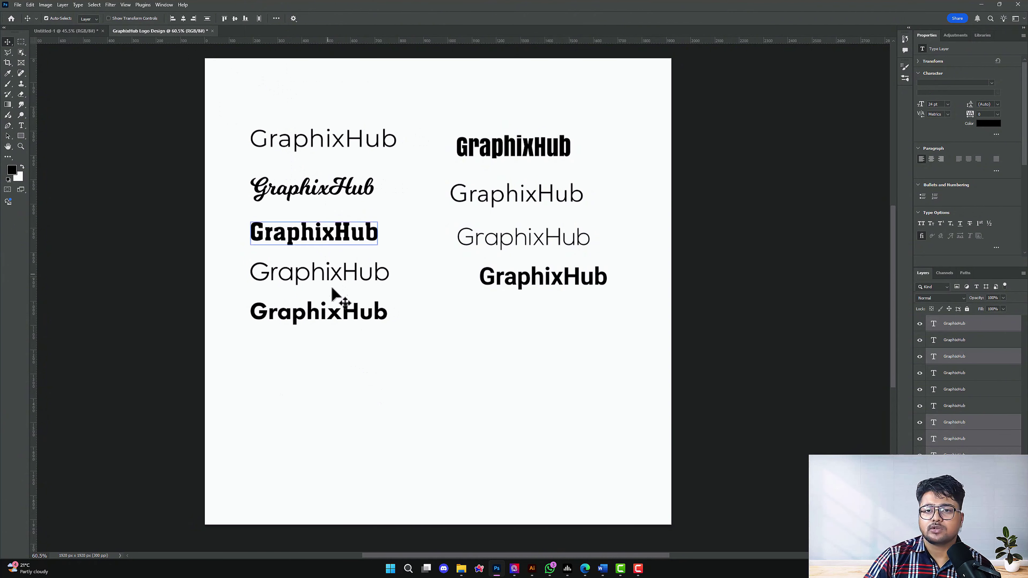
drag(307, 242, 306, 203)
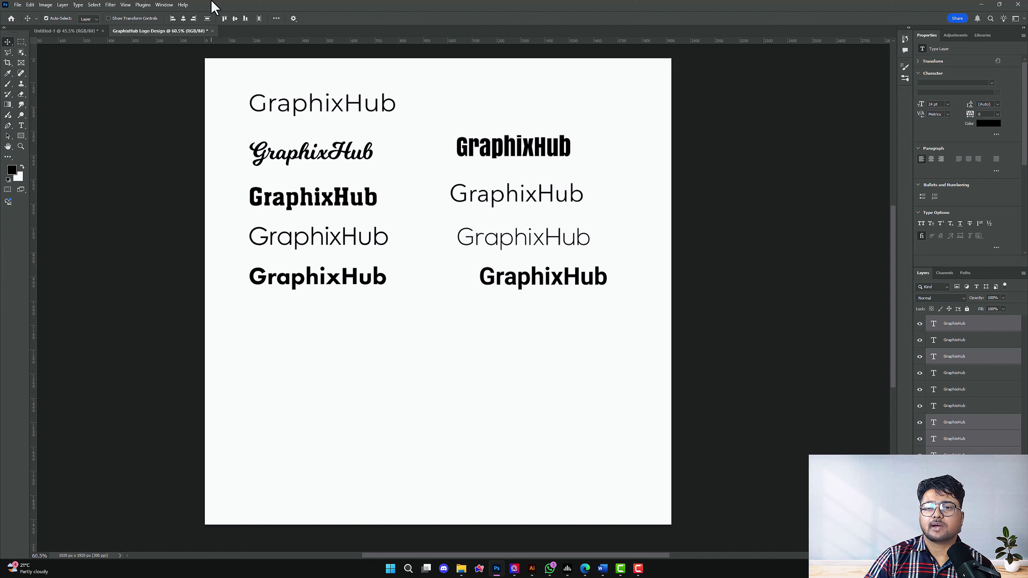
click(207, 18)
Align the four wordmarks of the right-hand column by their left edges and move them up level with the first column
drag(623, 388, 429, 121)
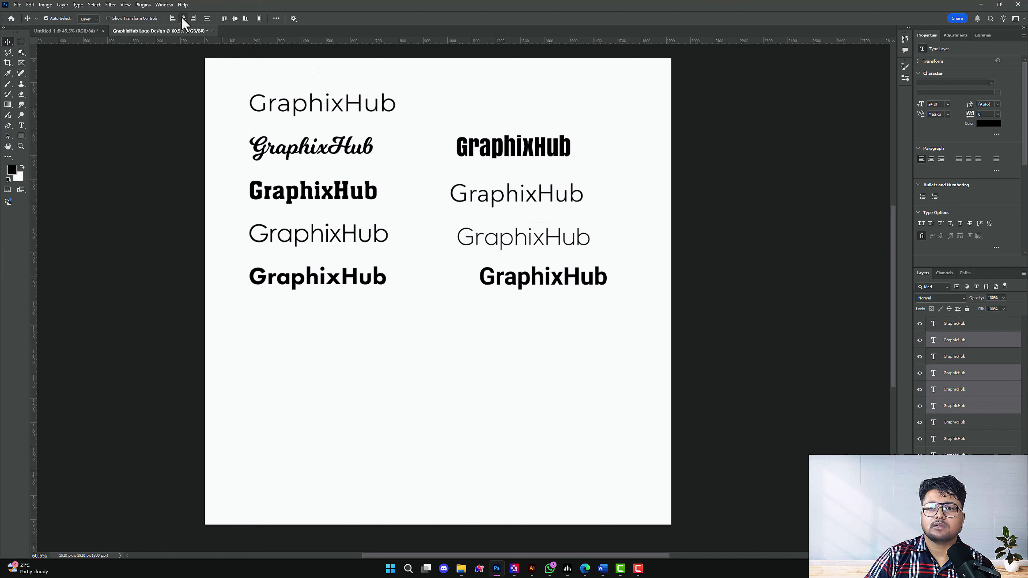
click(172, 18)
drag(491, 152, 498, 110)
Duplicate the Roboto text directly below itself and set the copy's font to Sarala
drag(500, 245, 499, 286)
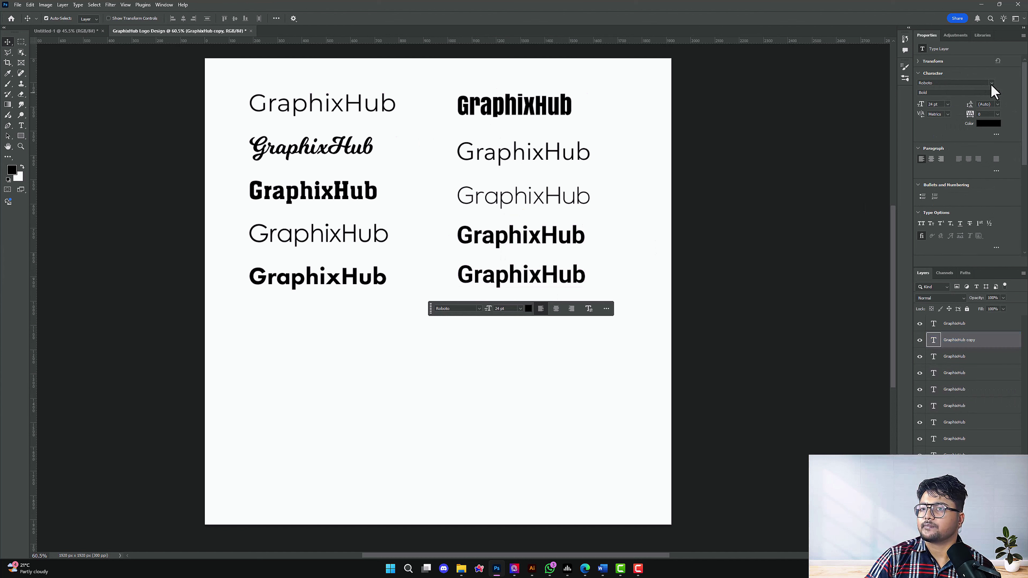
click(991, 83)
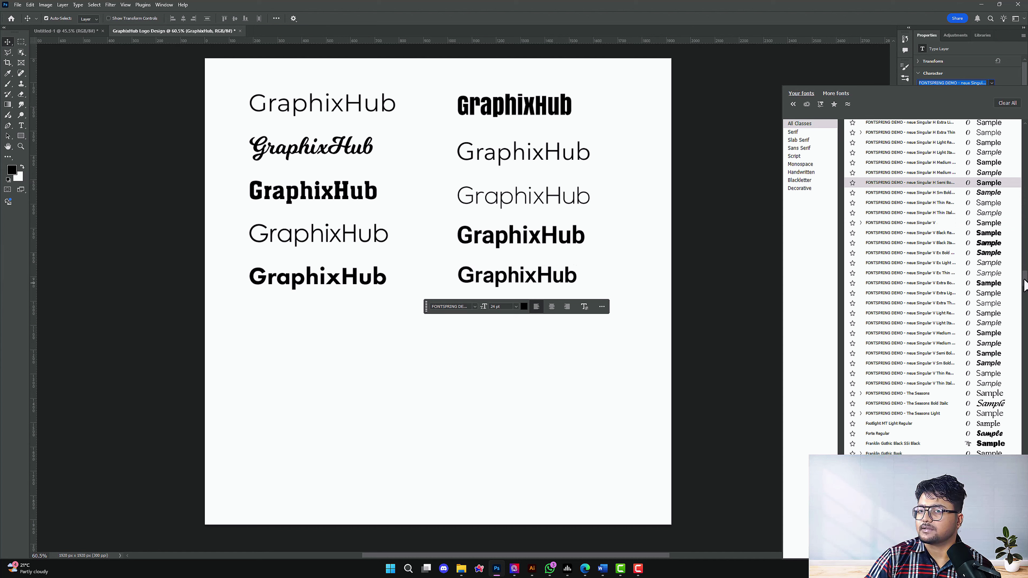
drag(1025, 285, 1024, 344)
click(949, 309)
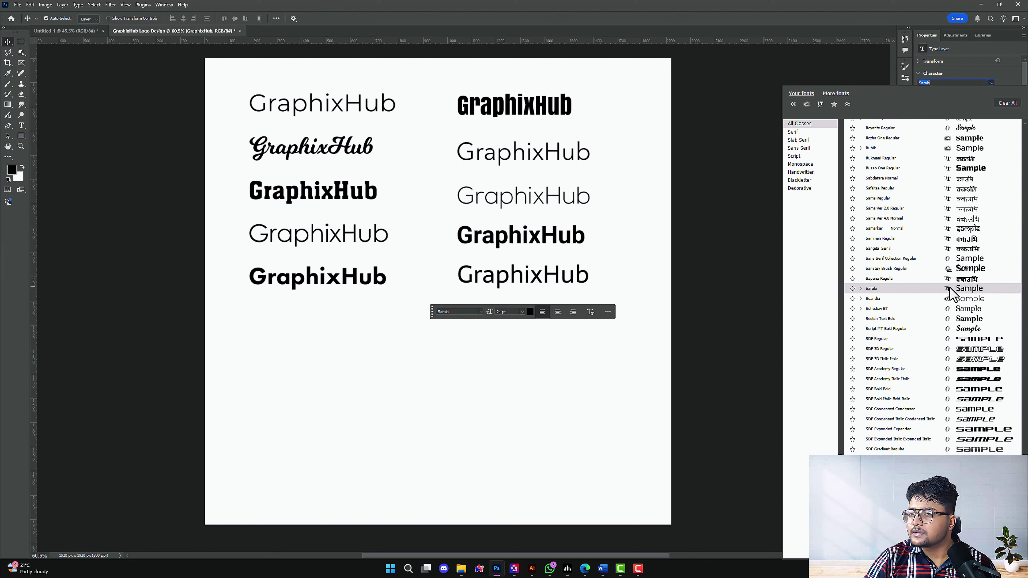
click(949, 288)
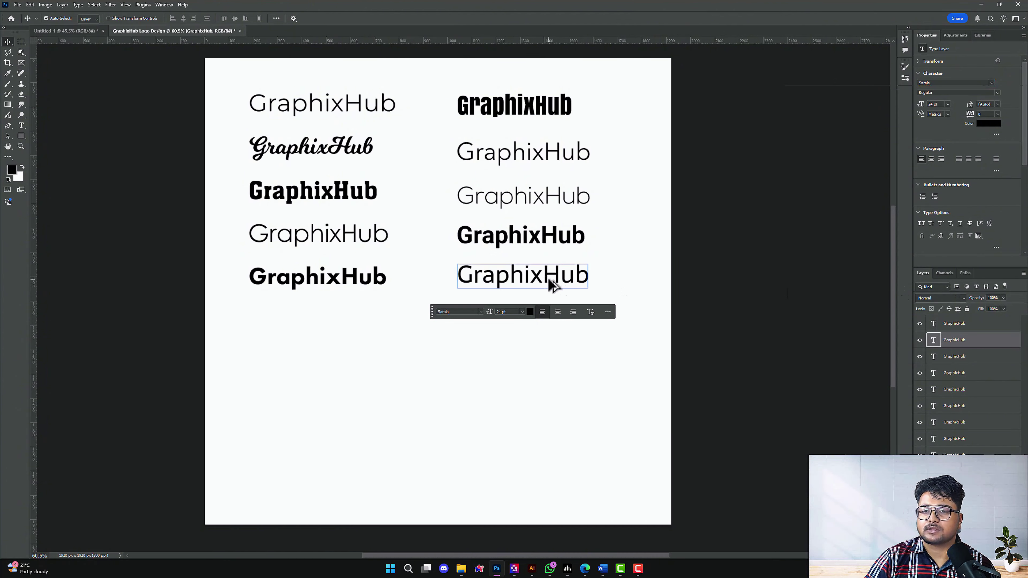
Duplicate the Sarala text to the end of the left-hand column and set the copy's font to Mukta
drag(552, 285, 351, 343)
double_click(351, 340)
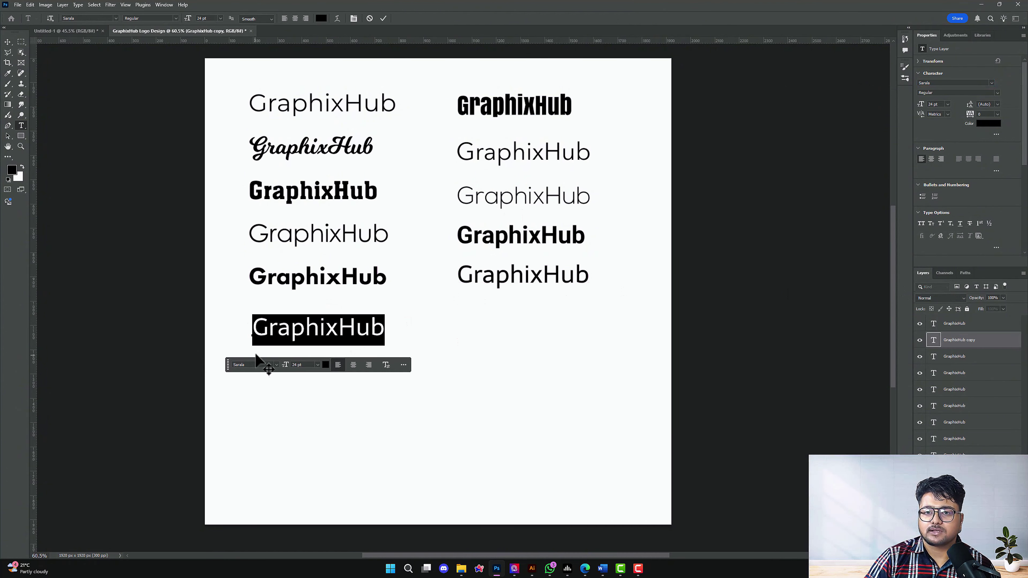
click(115, 18)
key(Down)
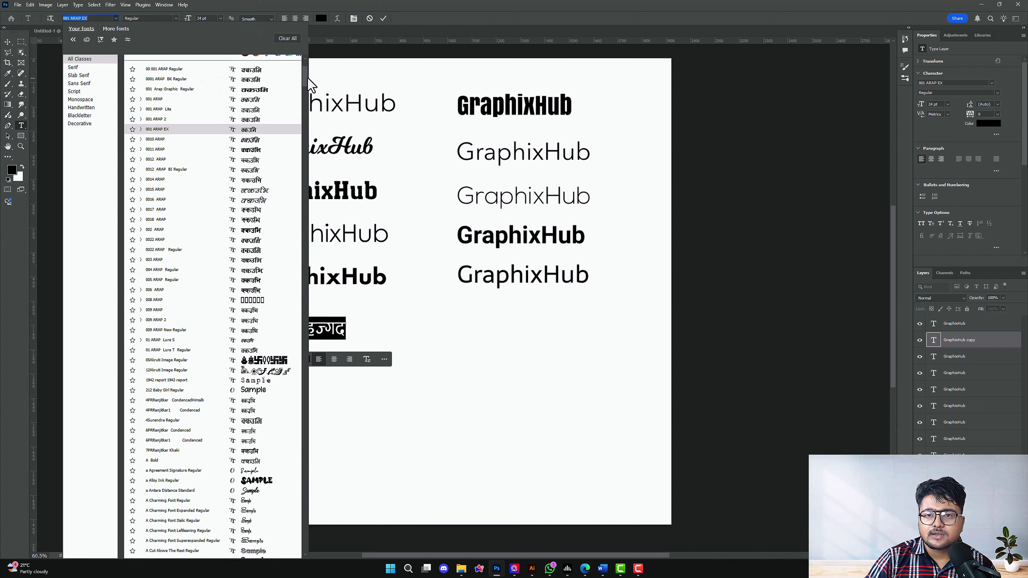
drag(305, 76, 305, 368)
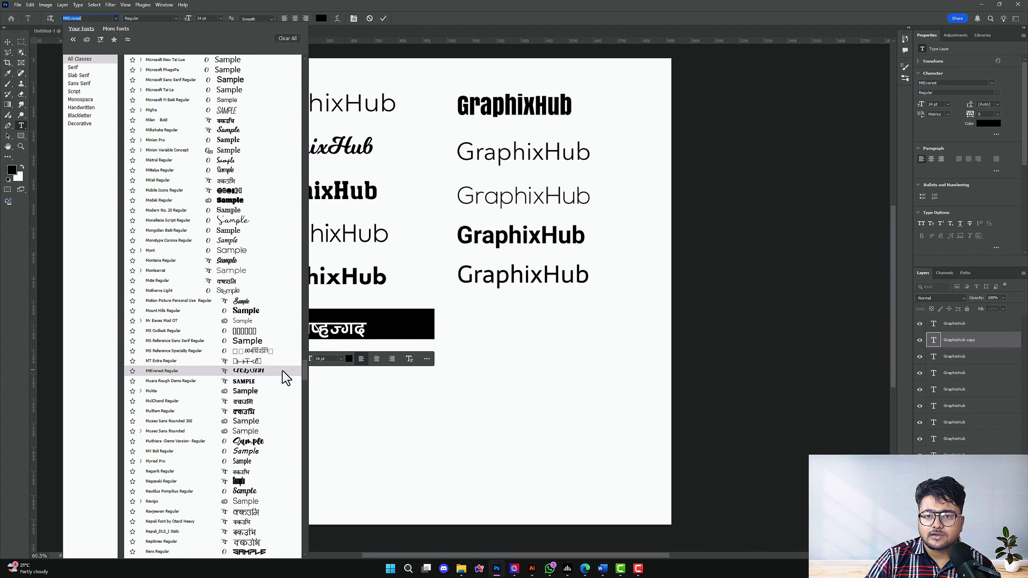
click(259, 391)
drag(348, 331, 349, 323)
key(ctrl+Return)
Shift the left-hand wordmarks toward the canvas's upper-left corner and stack the right-hand wordmarks beneath them, keeping the last one inside the canvas
drag(356, 421, 316, 101)
drag(305, 150, 283, 146)
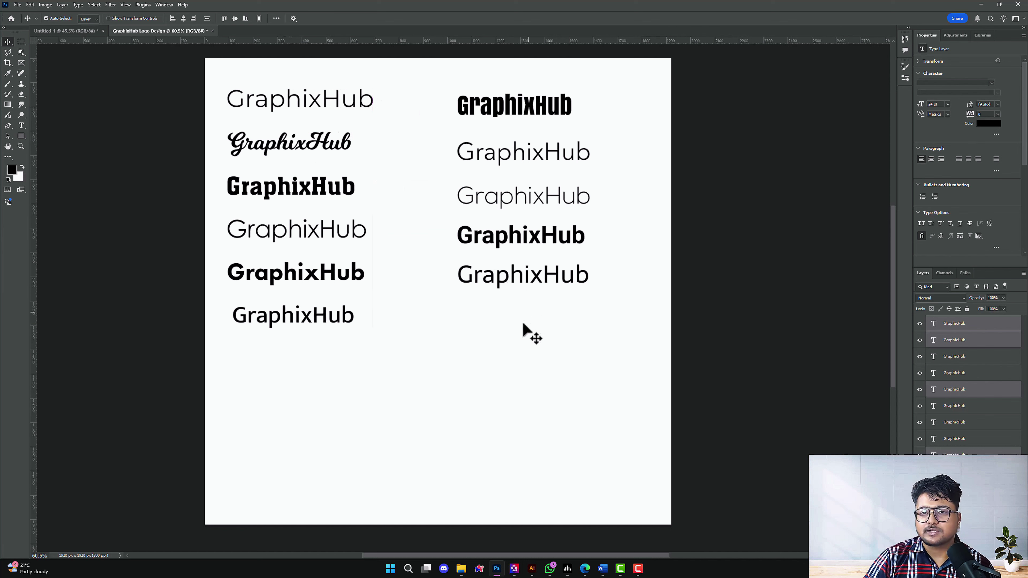
drag(524, 327, 272, 348)
scroll(326, 308, down, 3)
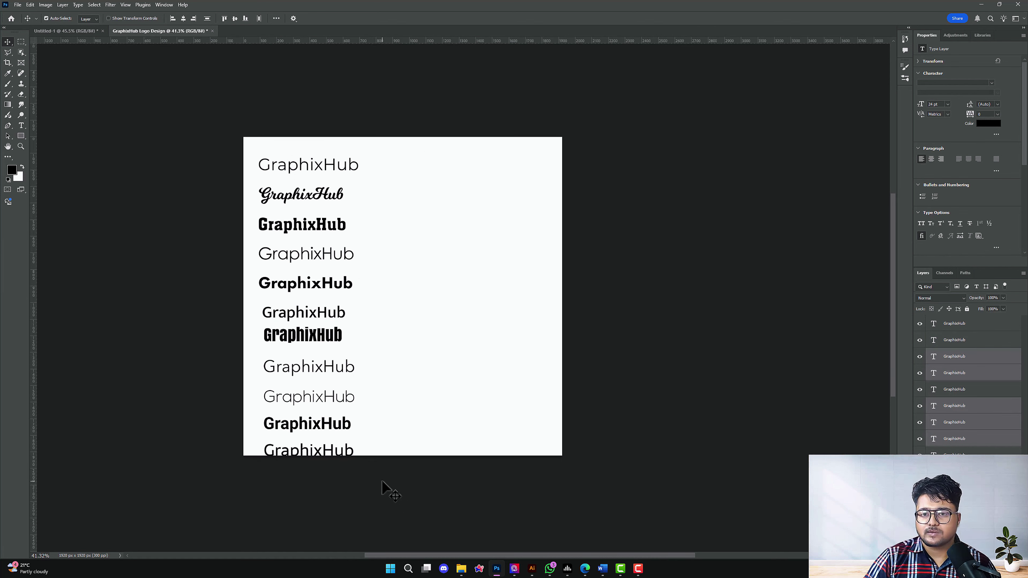
ctrl+click(323, 450)
drag(339, 452, 340, 446)
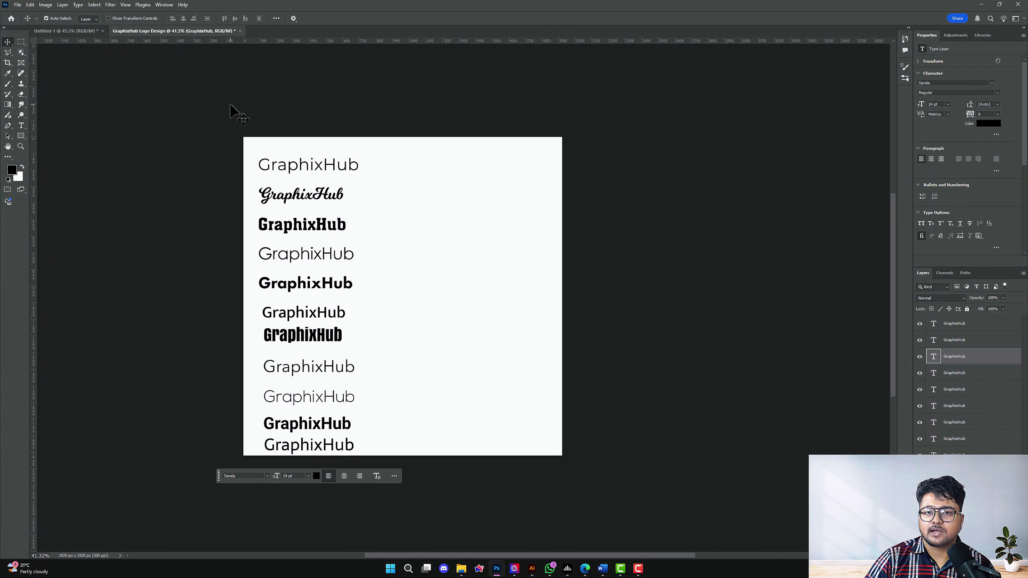
Align all wordmarks by their left edges, distribute them evenly in height, and move the whole stack slightly up
drag(229, 105, 397, 465)
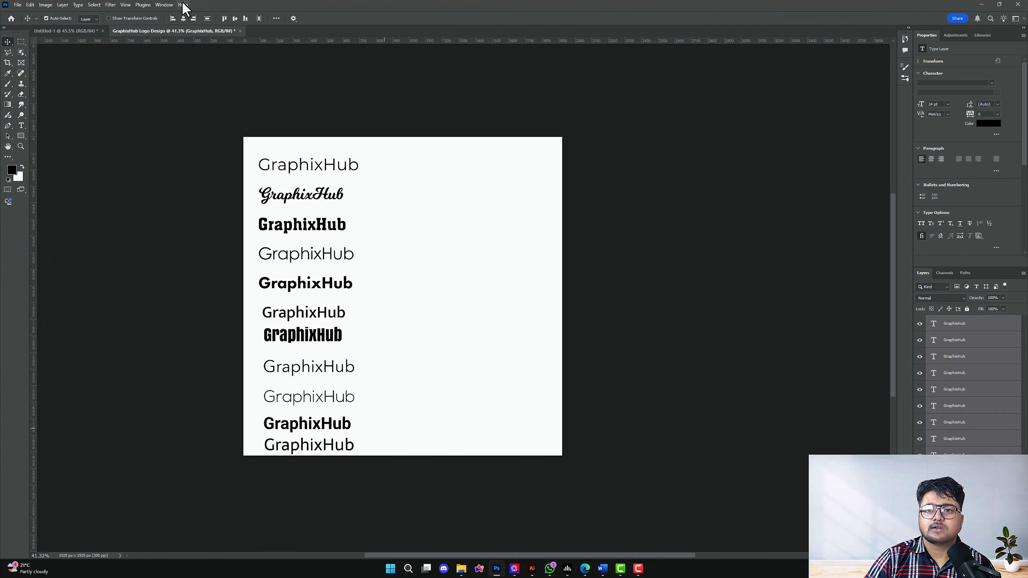
click(173, 18)
click(207, 21)
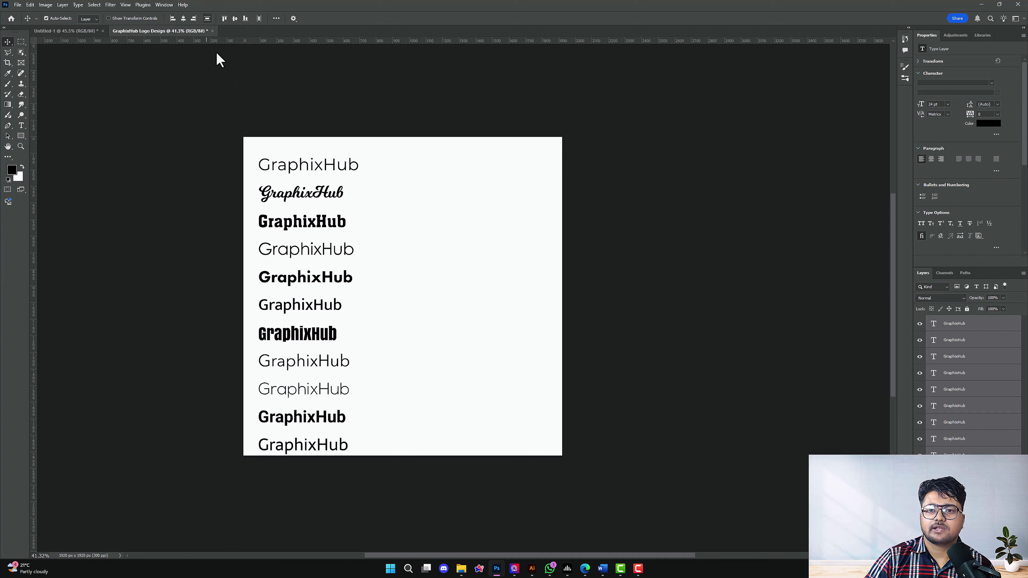
drag(337, 349, 336, 339)
click(509, 269)
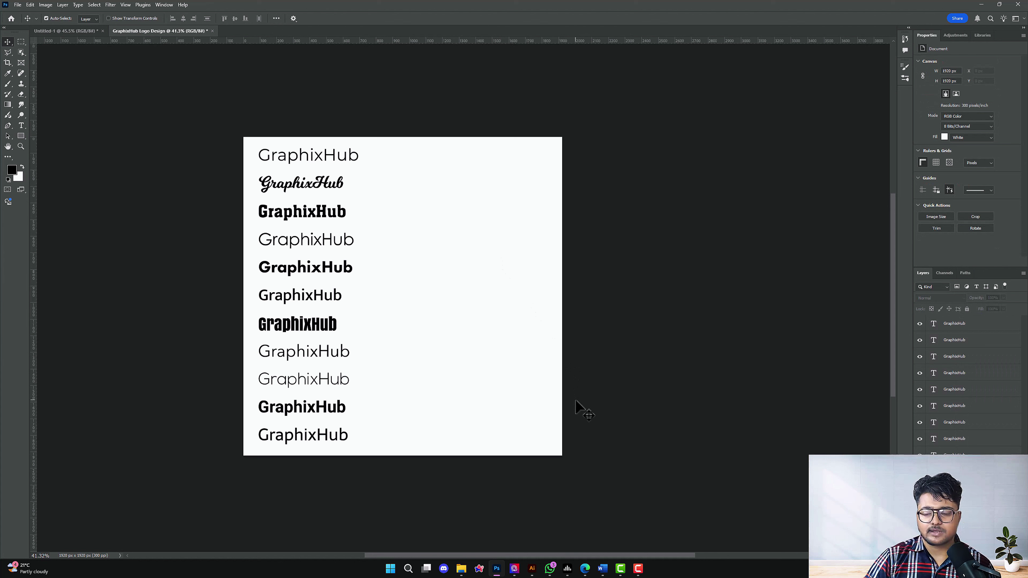
Switch to the brief in Word and review its Colors & Typography section for the recommended fonts
click(603, 569)
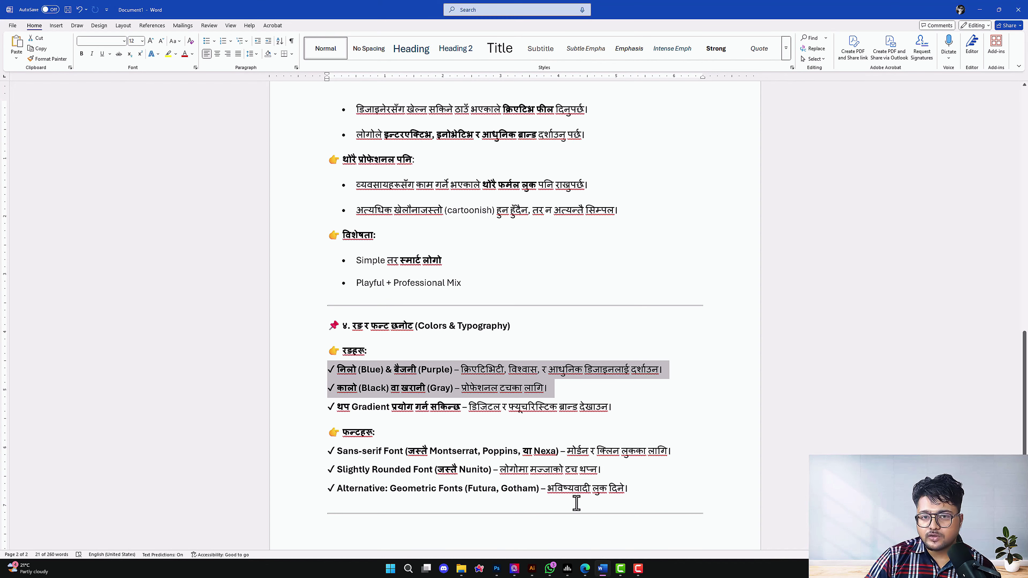
click(359, 370)
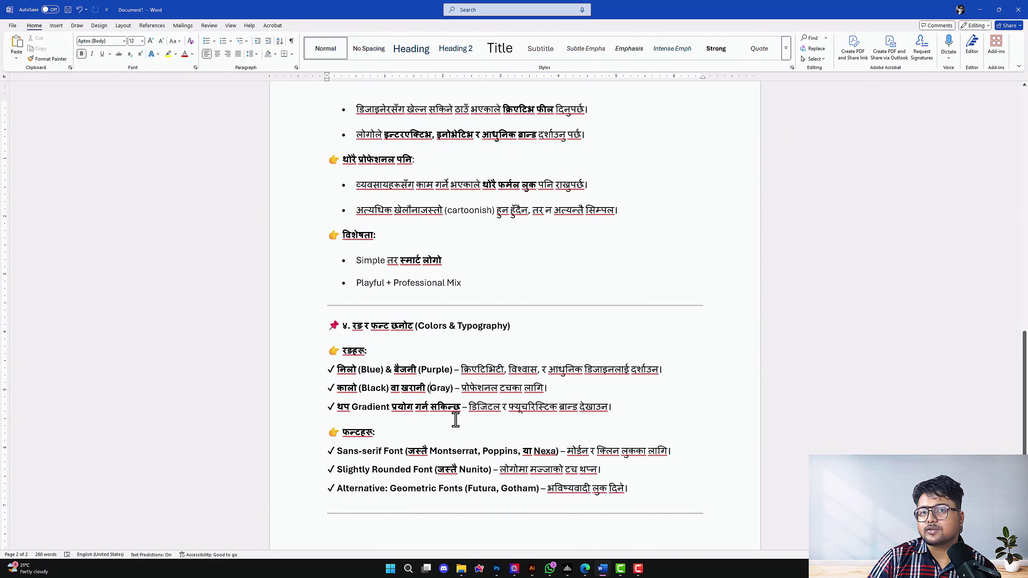
Switch back to the logo document in Photoshop, set the foreground color to blue #0079e9, and fill the top Montserrat wordmark with it
click(979, 10)
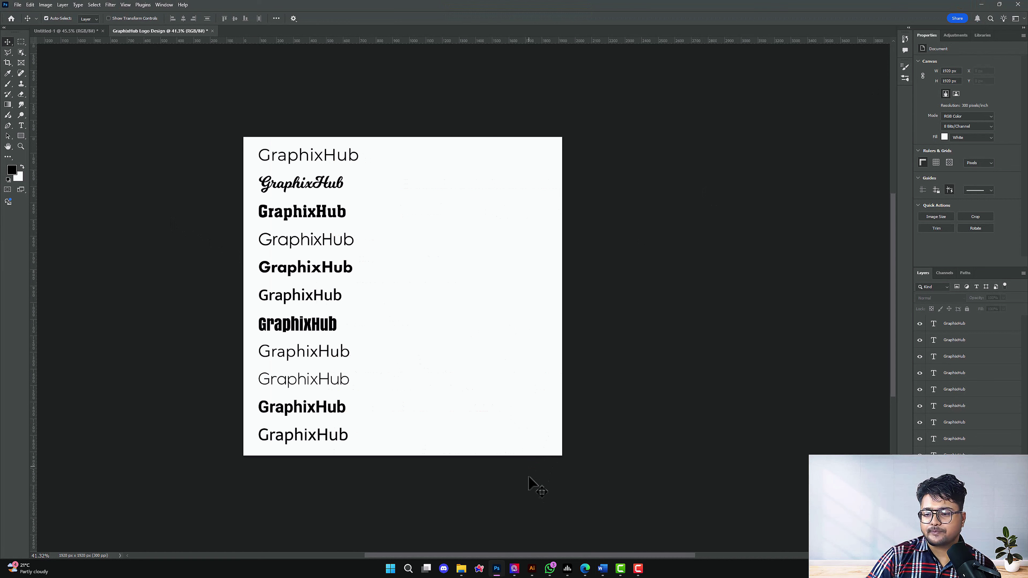
click(326, 181)
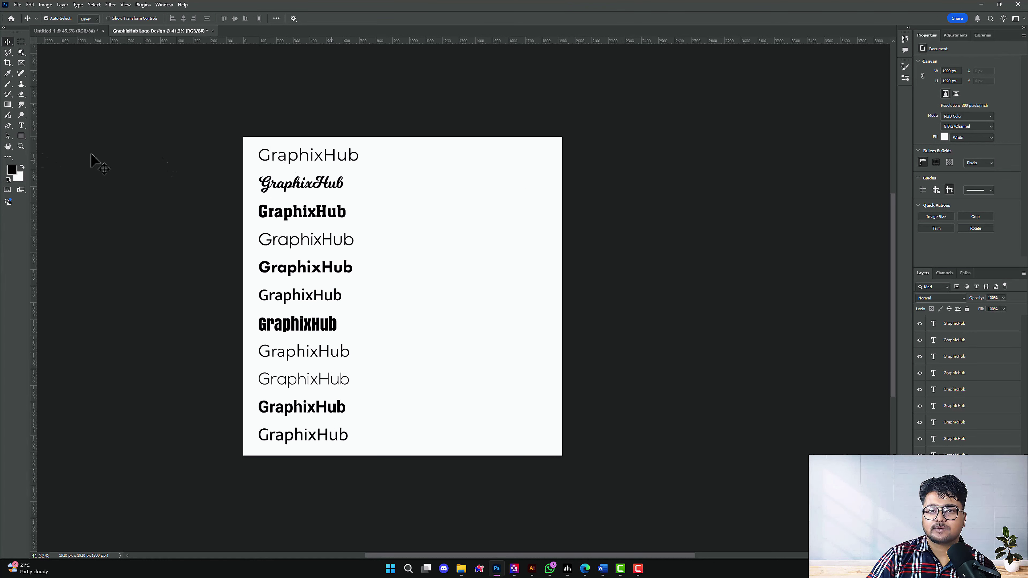
click(12, 170)
drag(560, 256, 558, 255)
drag(546, 220, 553, 220)
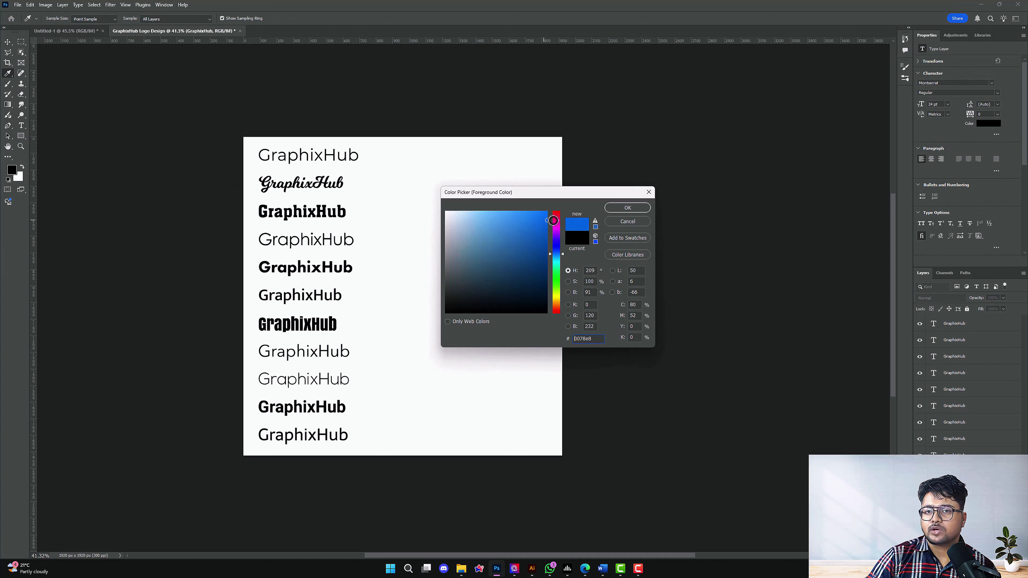
click(627, 208)
key(v)
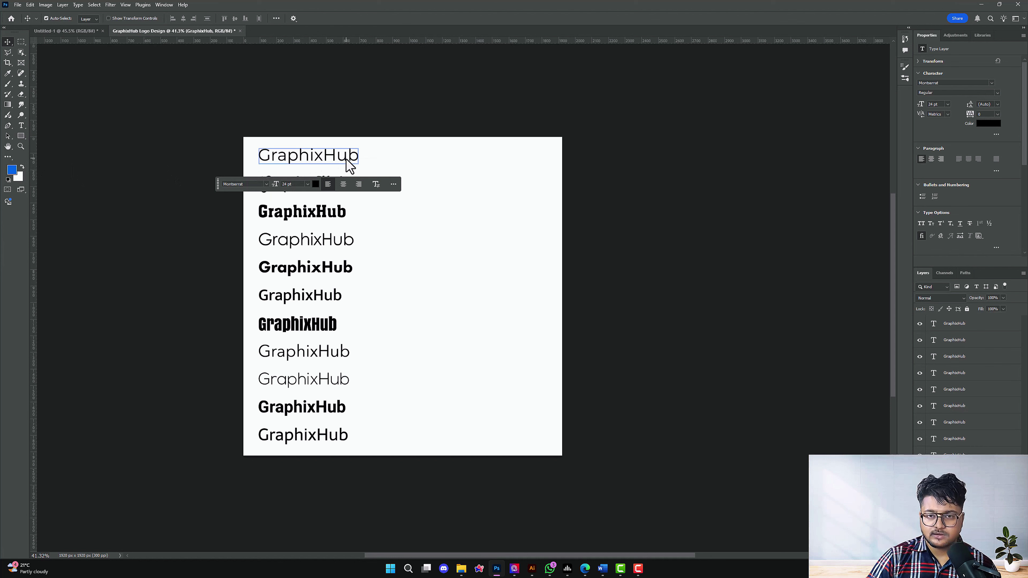
key(alt+BackSpace)
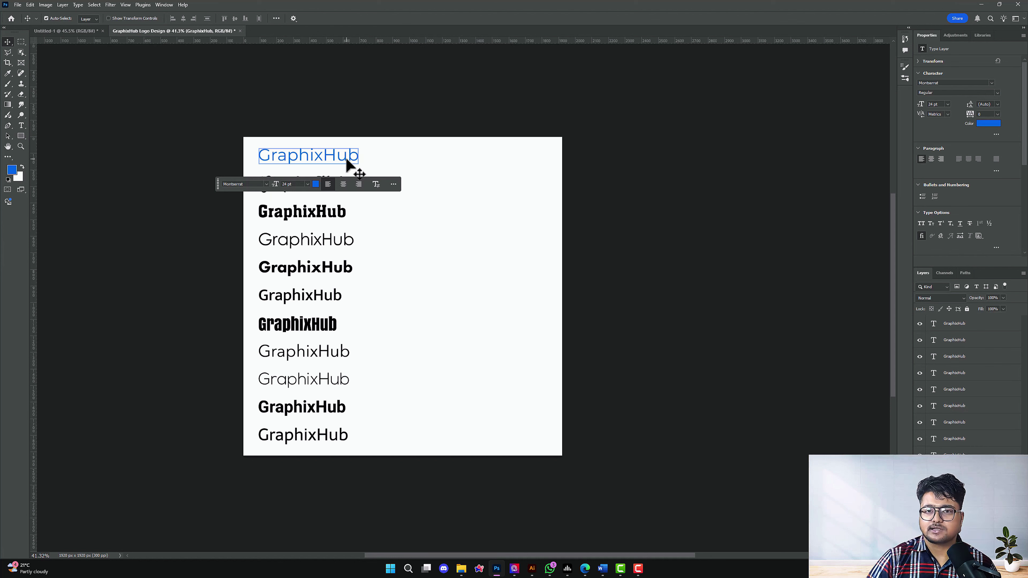
Keep the blue as background color, set the foreground to purple #8a00da, and fill the second, script-style wordmark with it
scroll(350, 167, up, 4)
click(238, 235)
key(x)
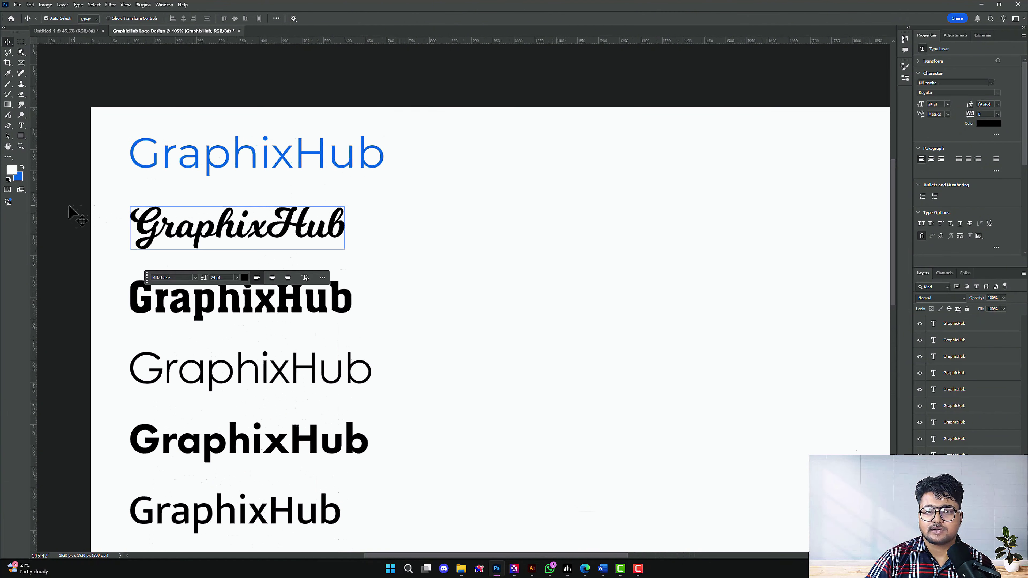
click(12, 169)
drag(556, 247, 556, 234)
click(543, 237)
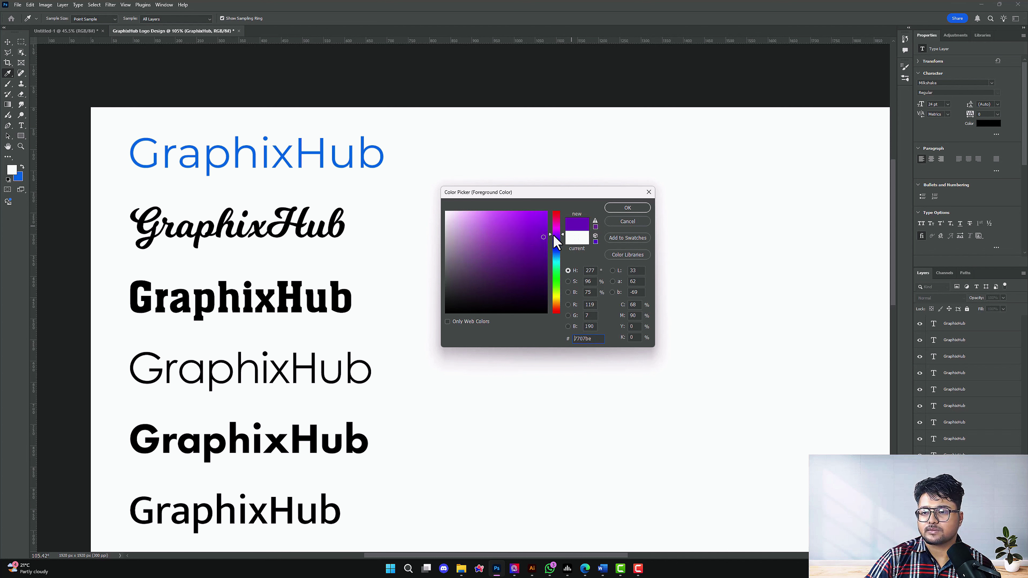
drag(531, 227, 549, 226)
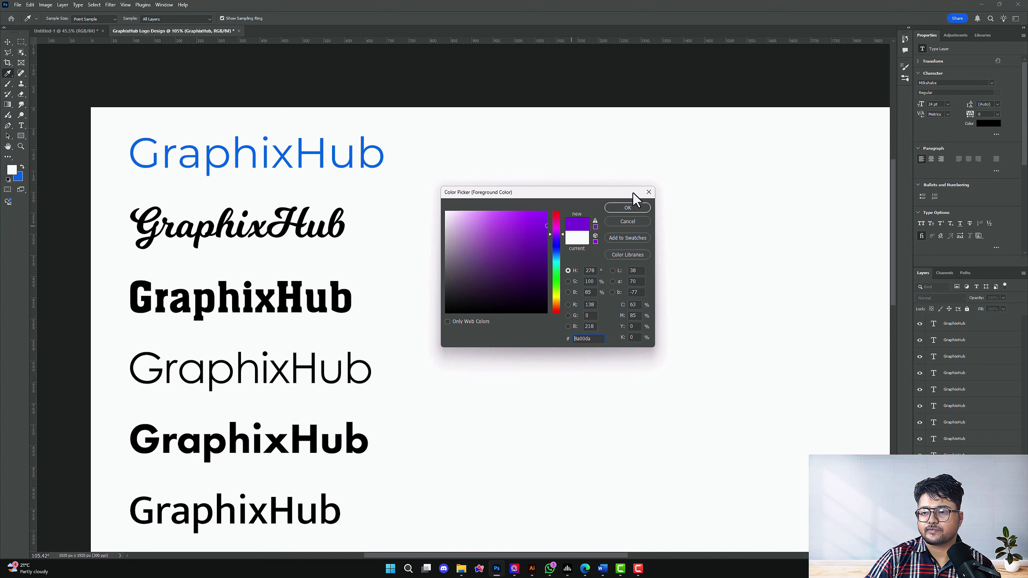
click(627, 207)
key(v)
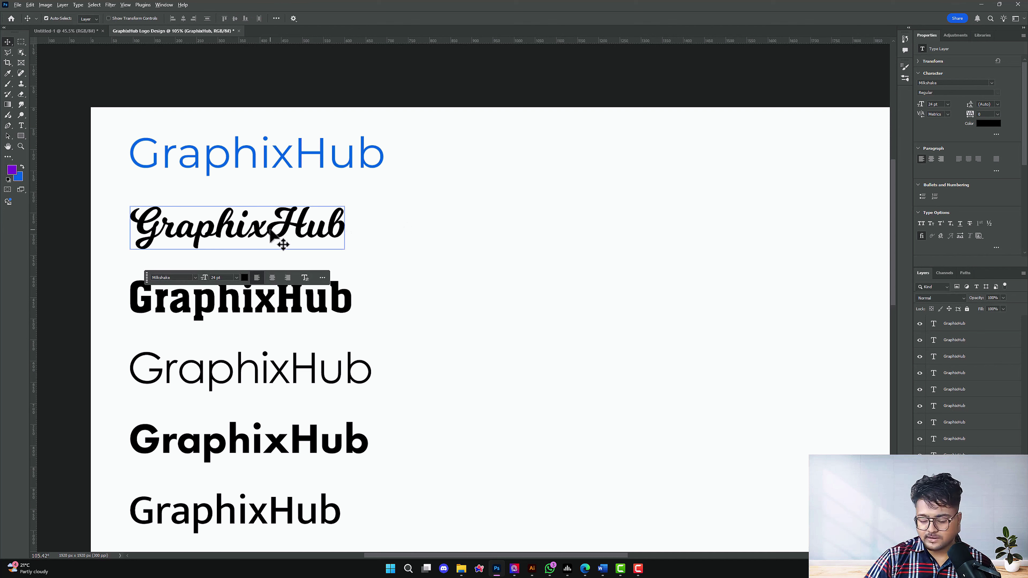
key(alt+BackSpace)
Color the third wordmark, set in Aachen BT, in two tones: "Graphix" blue and "Hub" purple
scroll(270, 234, down, 1)
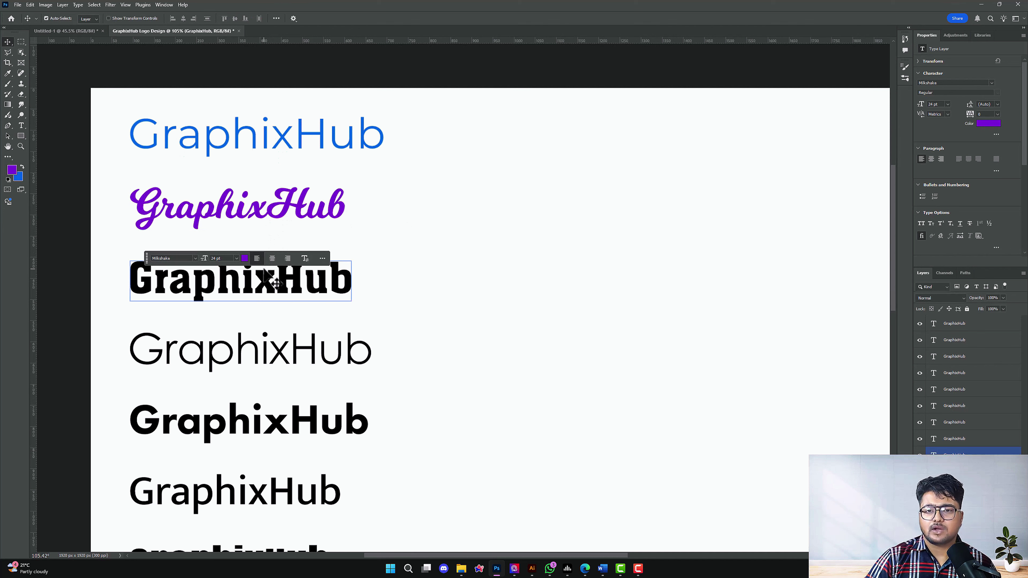
click(264, 268)
double_click(270, 280)
drag(275, 279, 27, 182)
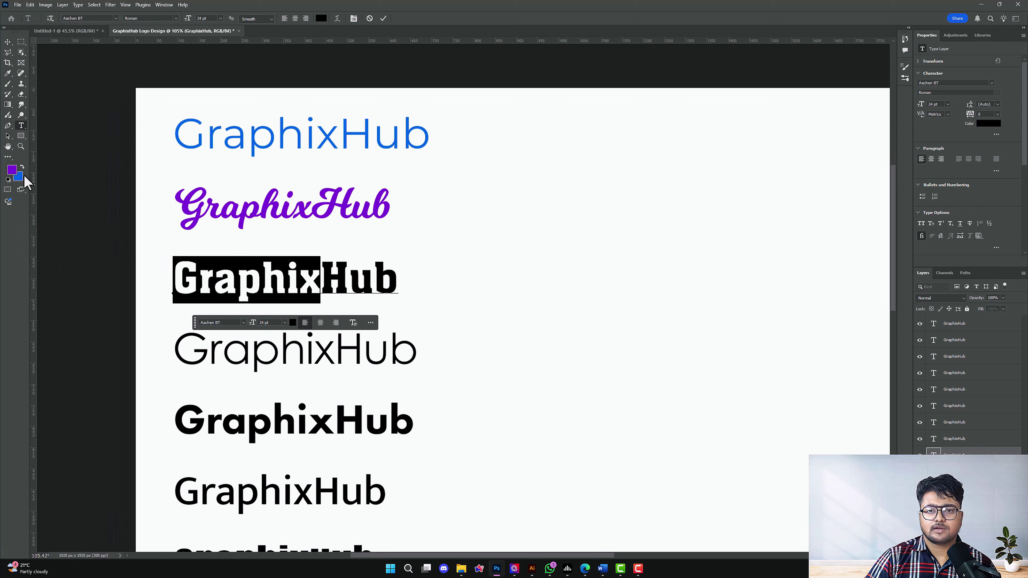
click(22, 168)
key(alt+BackSpace)
shift+click(449, 286)
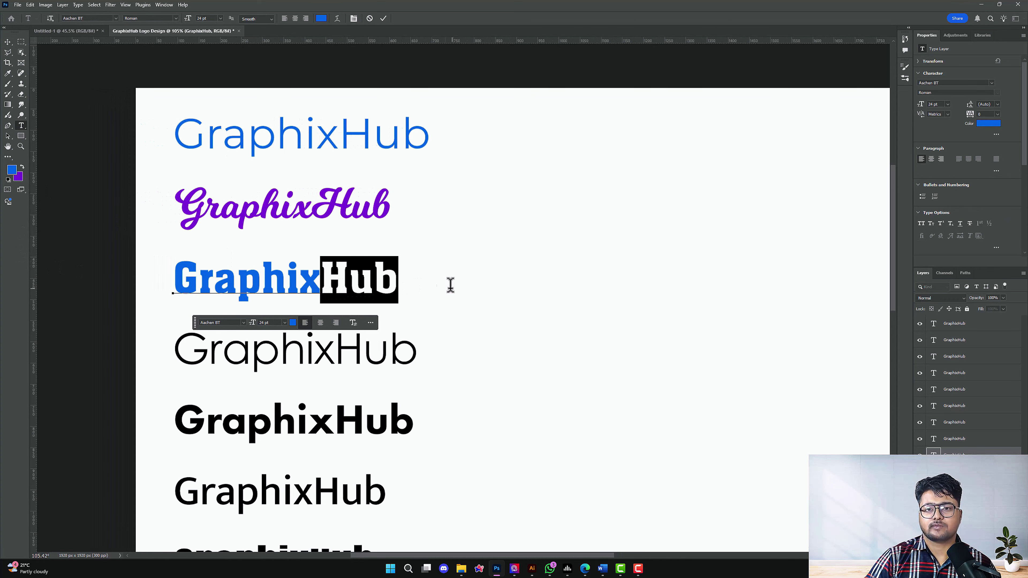
click(22, 168)
key(alt+BackSpace)
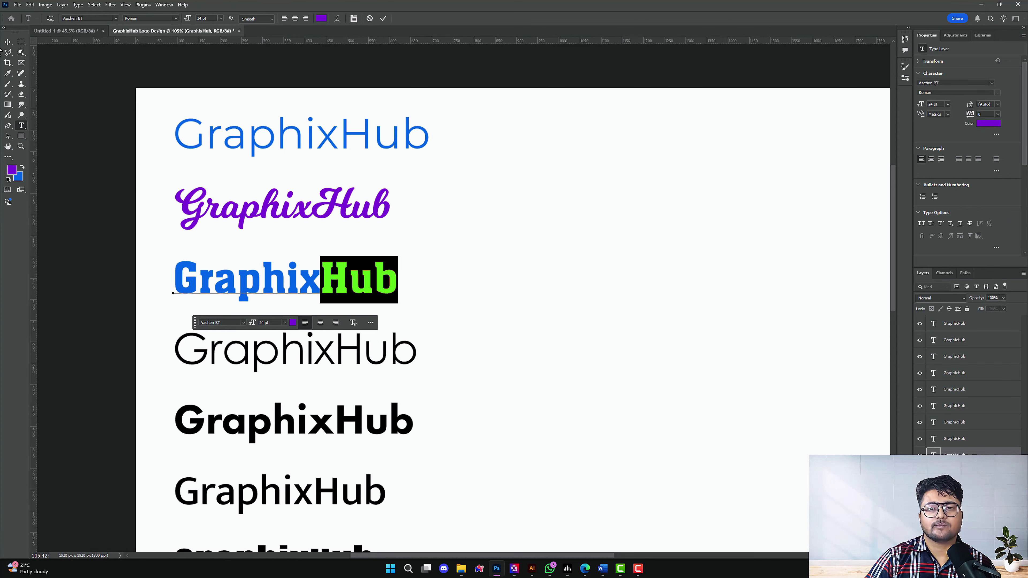
Color only the "Graphix" part of the fourth wordmark, set in Century Gothic, purple
scroll(268, 282, down, 2)
click(252, 329)
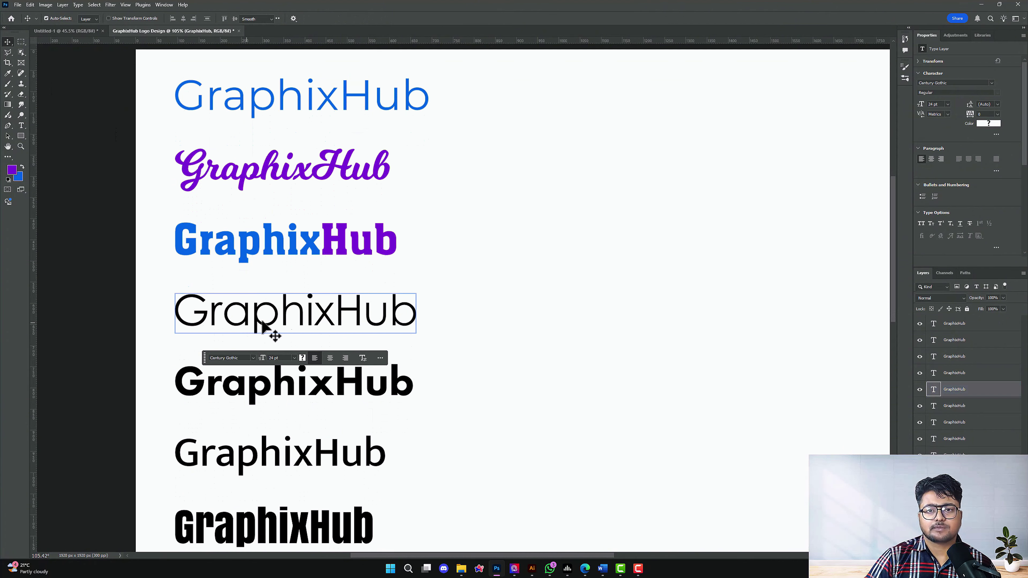
drag(335, 311, 314, 312)
shift+click(181, 302)
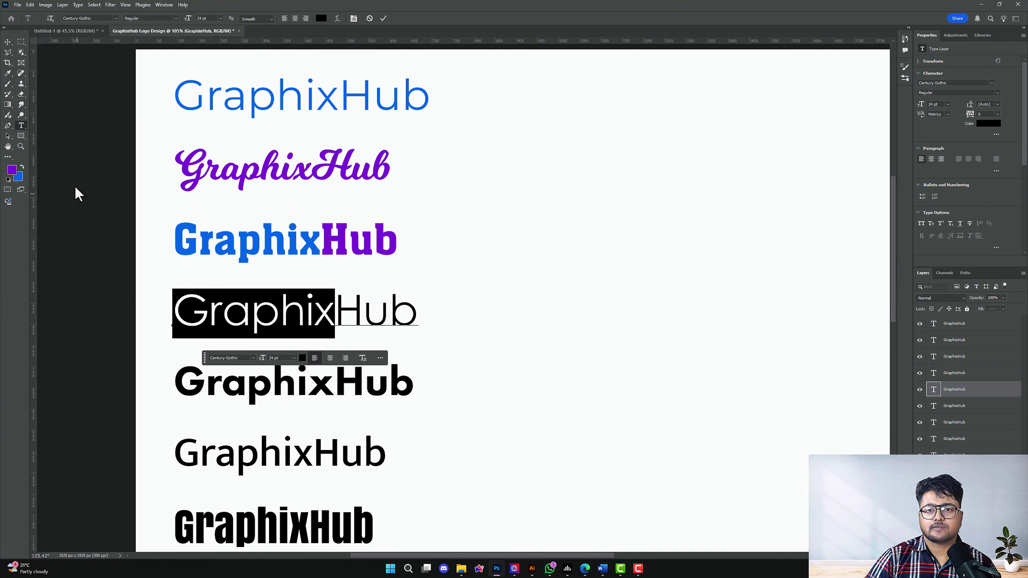
click(23, 168)
key(alt+BackSpace)
click(22, 167)
key(alt+BackSpace)
Color the "Hub" part of the Century Gothic wordmark blue
drag(336, 313, 489, 316)
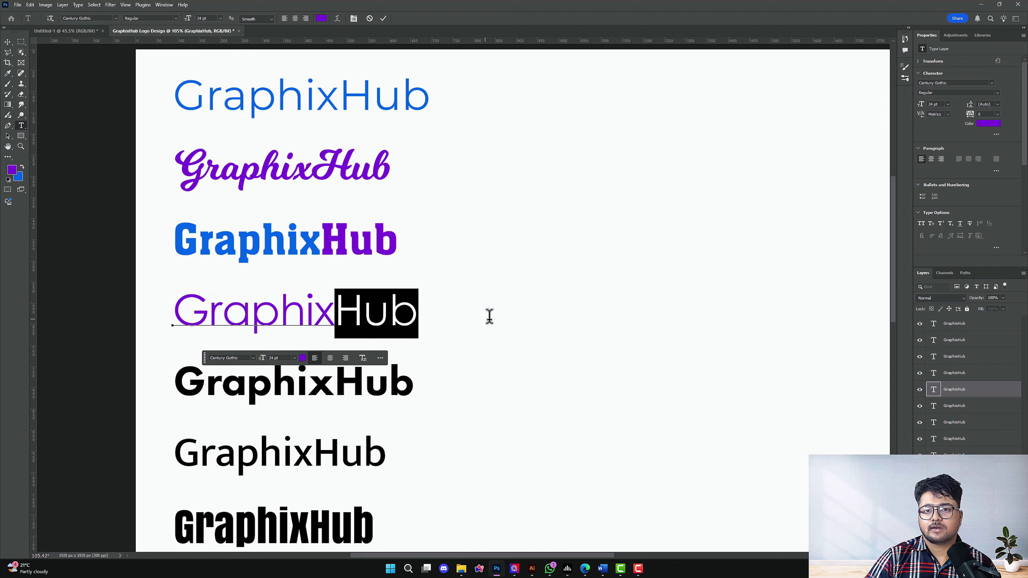
click(8, 42)
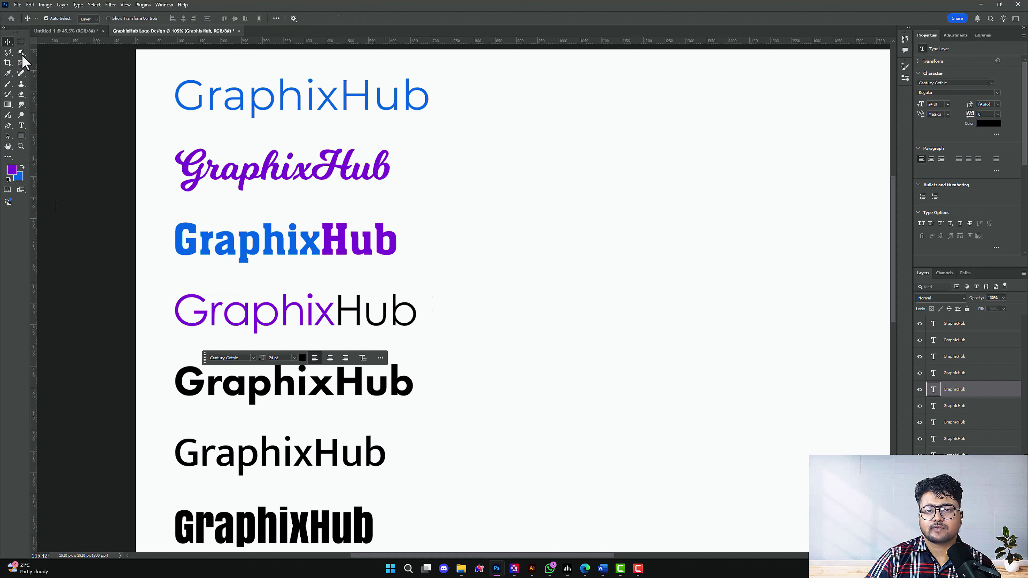
double_click(377, 315)
drag(335, 316, 514, 317)
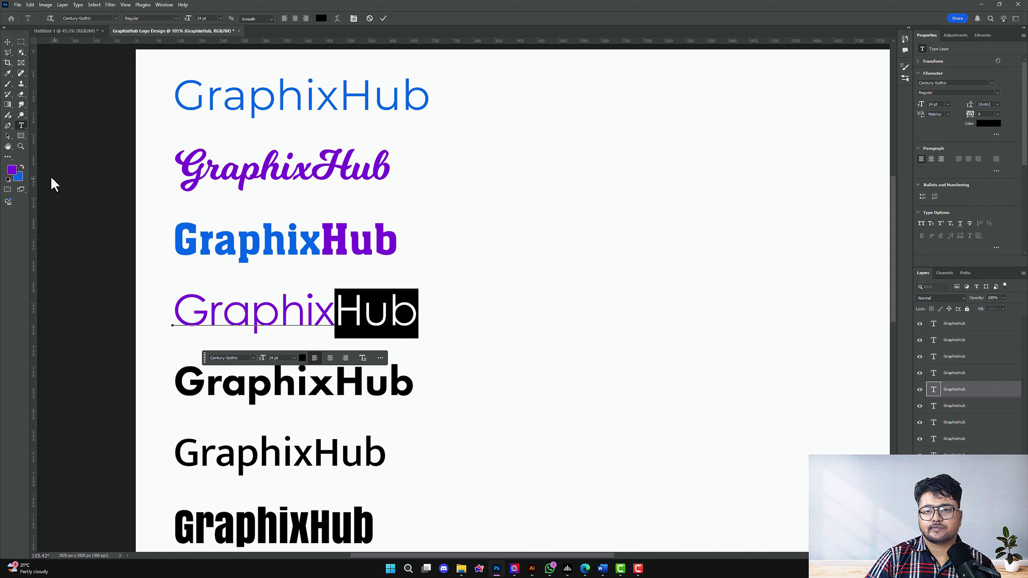
click(23, 168)
click(7, 42)
Color the "Graphix" part of the fifth wordmark, set in Futura PT, purple and leave its "Hub" black
scroll(292, 222, down, 2)
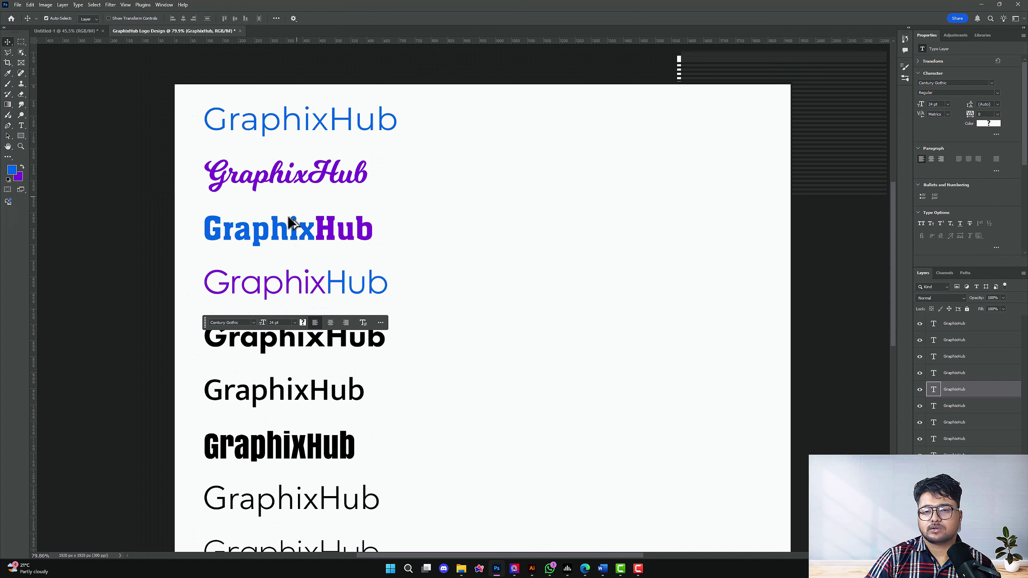
click(264, 342)
double_click(267, 342)
drag(325, 338, 139, 302)
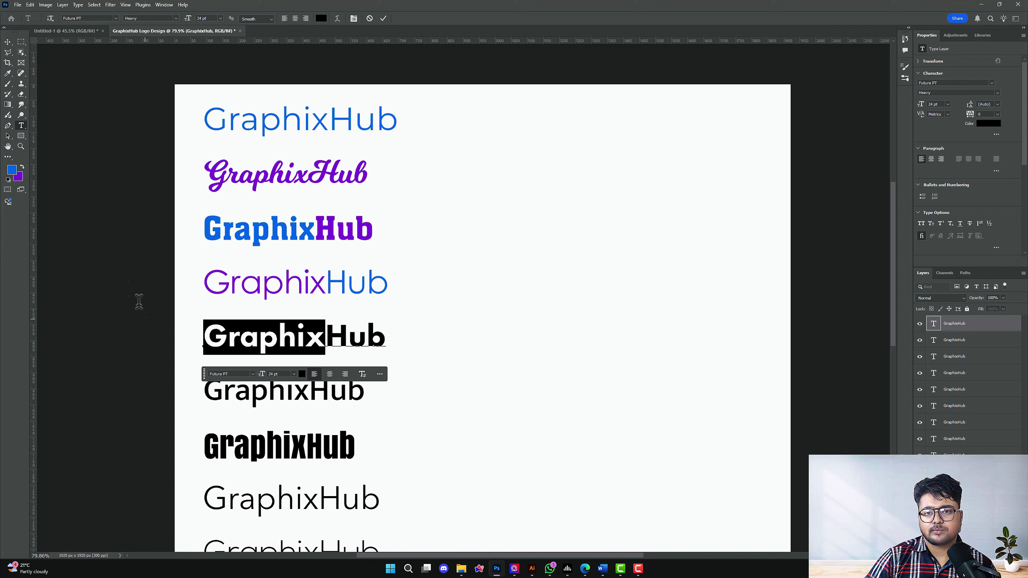
click(22, 167)
Color the "Hub" part of the sixth wordmark, set in Mukta, purple and leave its "Graphix" black
click(290, 408)
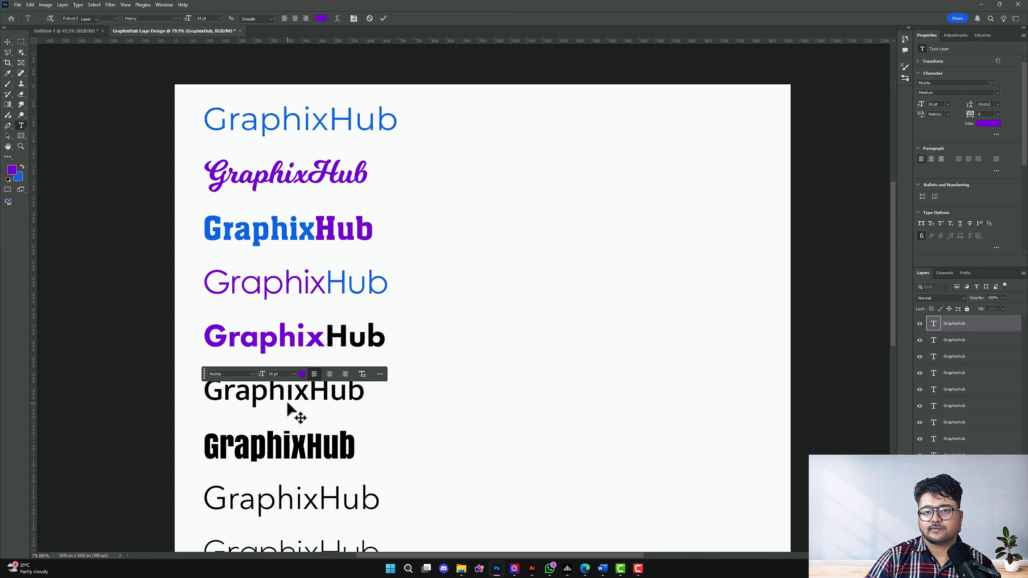
double_click(312, 393)
drag(312, 393, 104, 341)
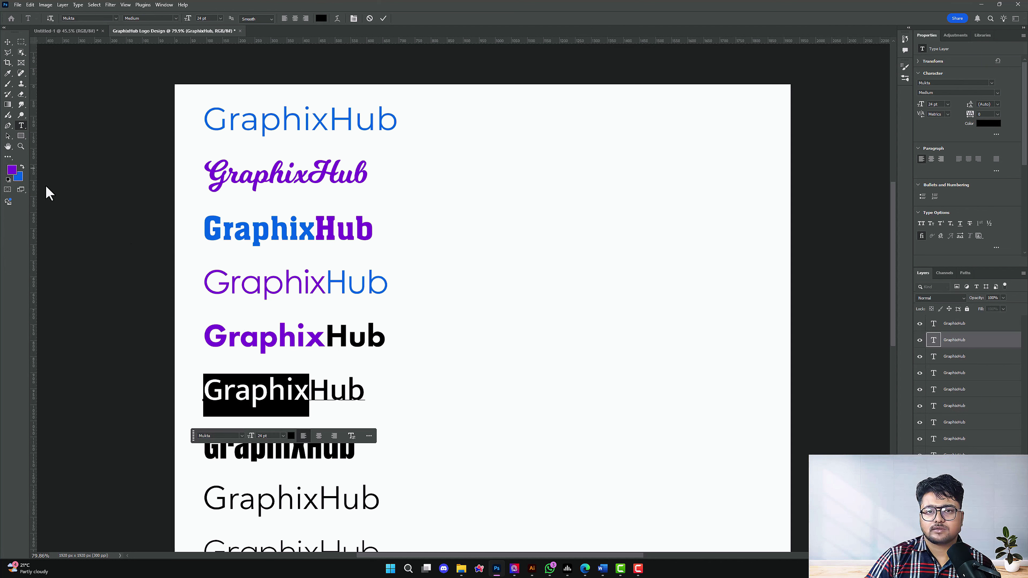
drag(317, 391, 367, 391)
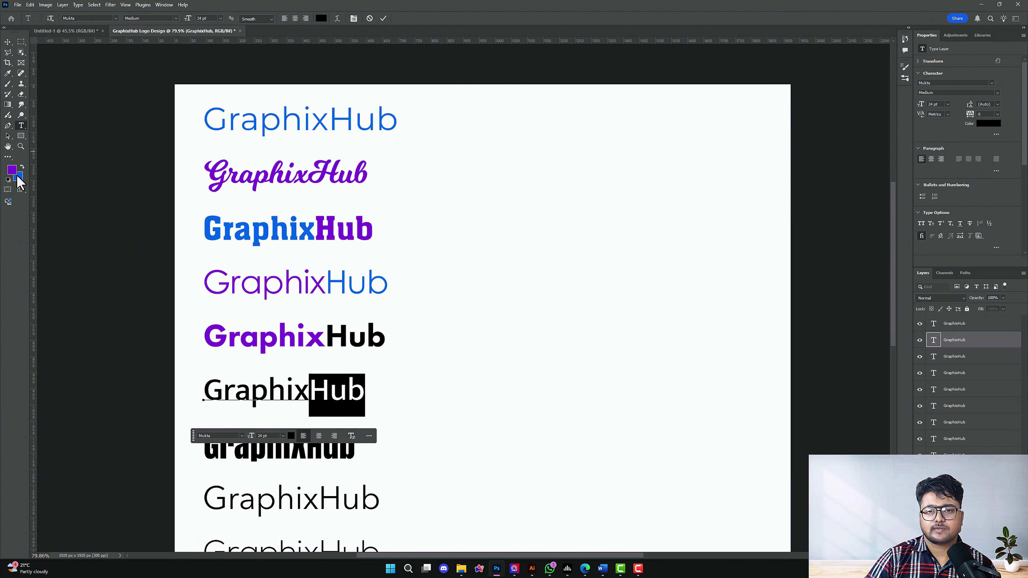
click(22, 168)
click(22, 167)
scroll(247, 328, down, 2)
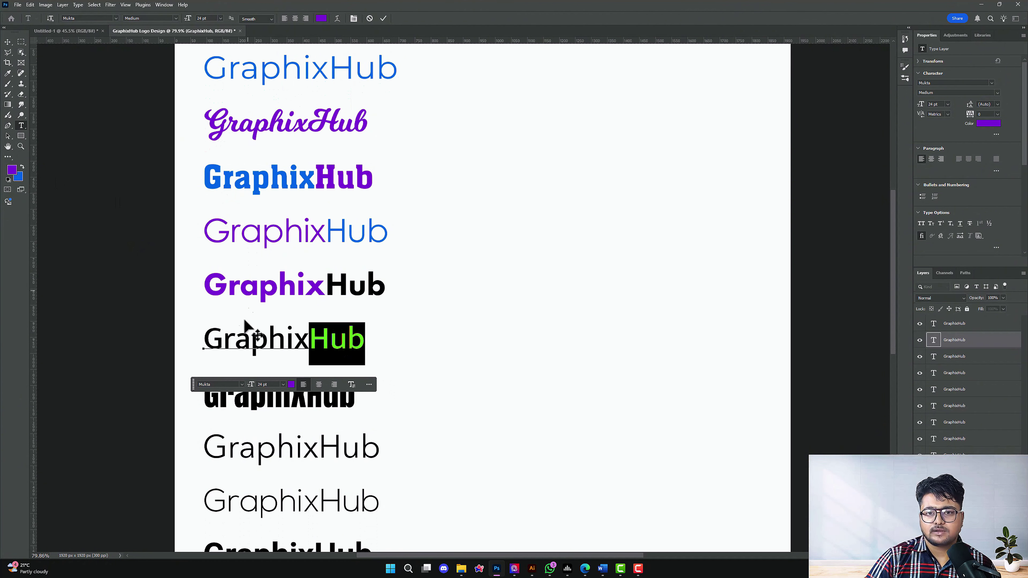
key(Escape)
Color the "Graphix" part of the seventh wordmark, set in Anton, blue and leave its "Hub" black
scroll(262, 406, down, 1)
key(v)
click(309, 375)
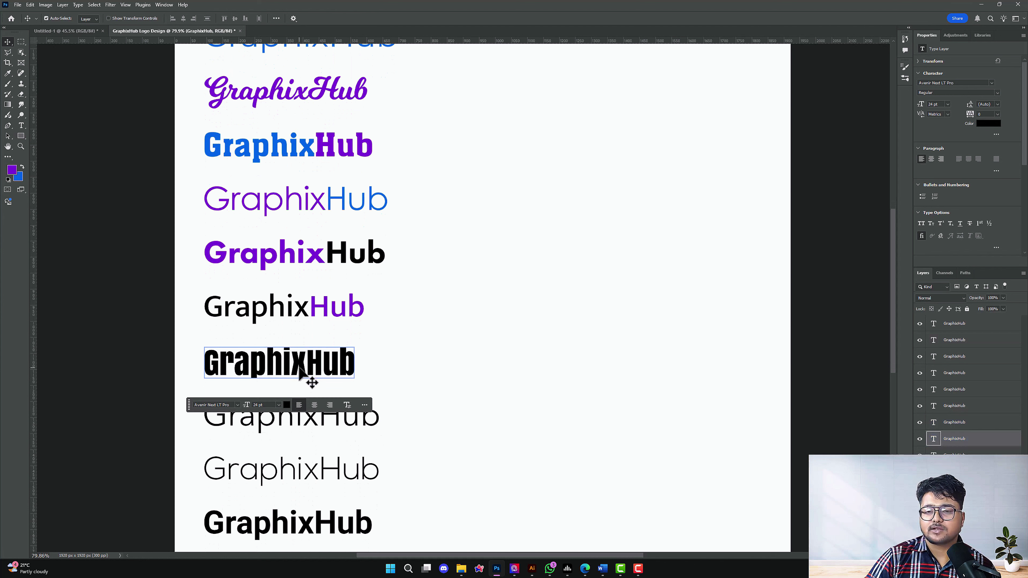
double_click(304, 360)
drag(305, 360, 131, 336)
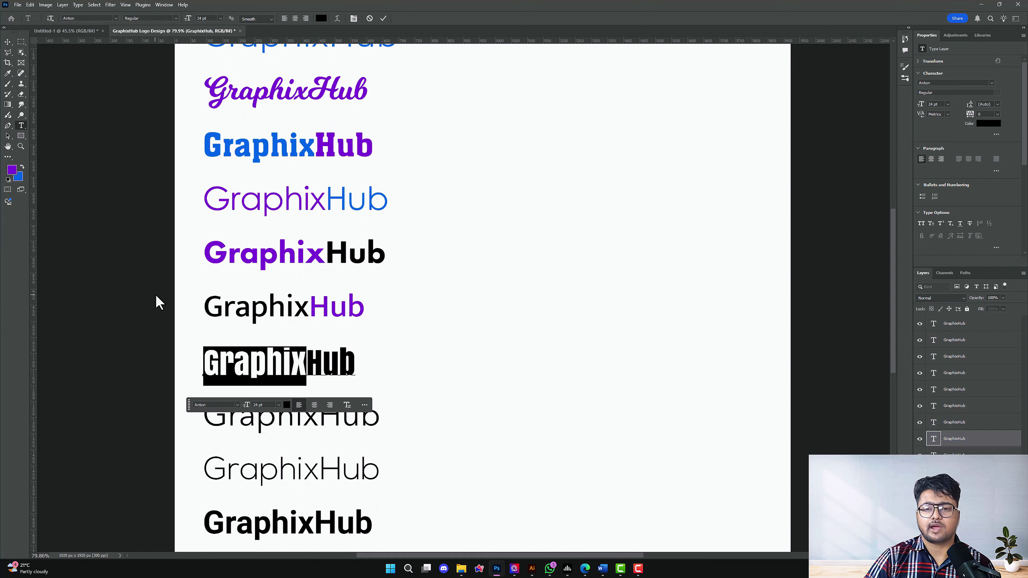
click(22, 167)
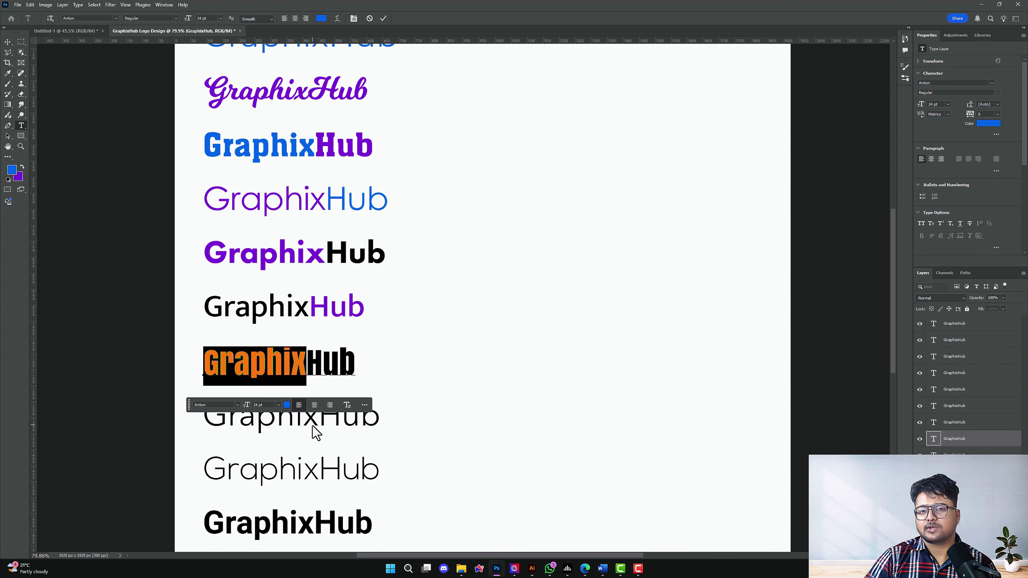
Color the "Hub" part of the eighth wordmark, set in Avenir Next LT Pro, blue and leave its "Graphix" black
click(320, 423)
double_click(321, 417)
drag(321, 417, 464, 430)
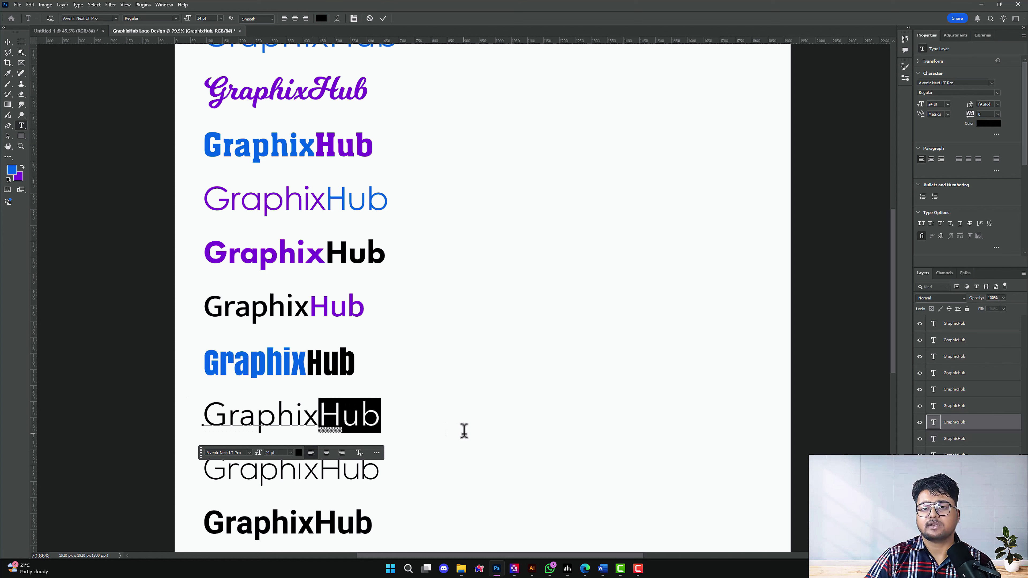
click(22, 167)
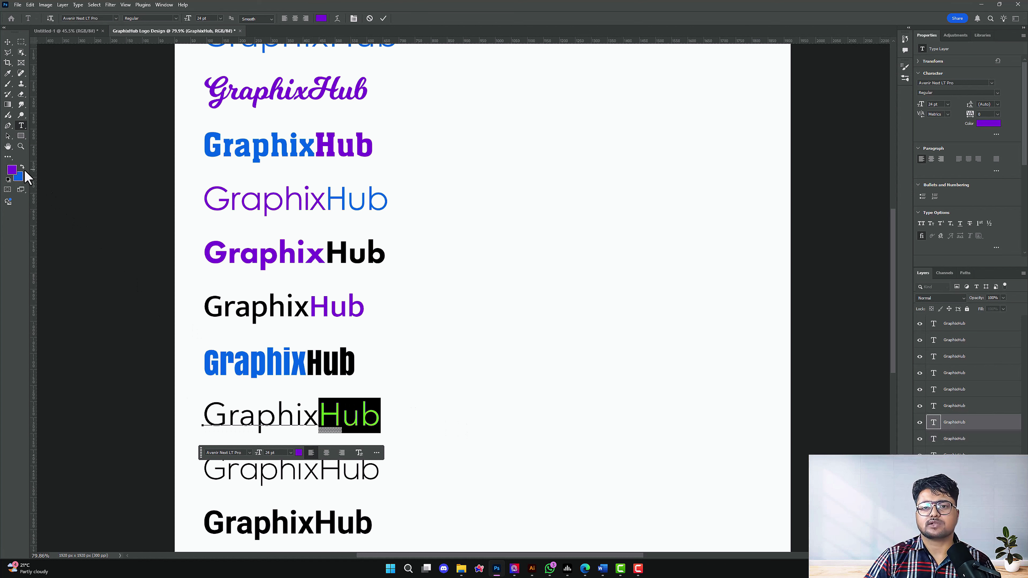
click(22, 167)
click(8, 42)
Look over the remaining black wordmarks and compare the color combinations across the whole stack
scroll(229, 301, down, 2)
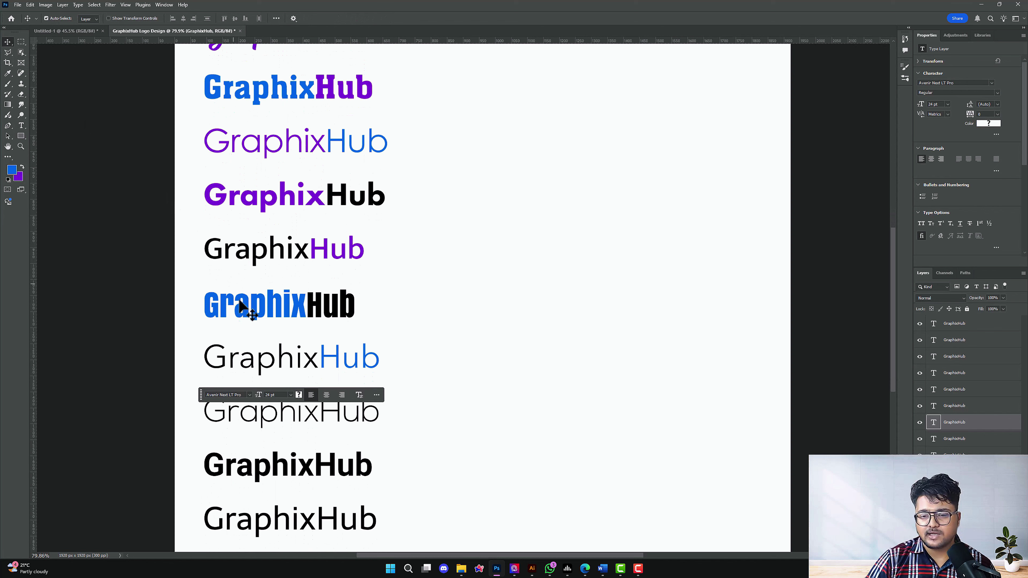
scroll(277, 452, down, 1)
click(355, 445)
click(415, 477)
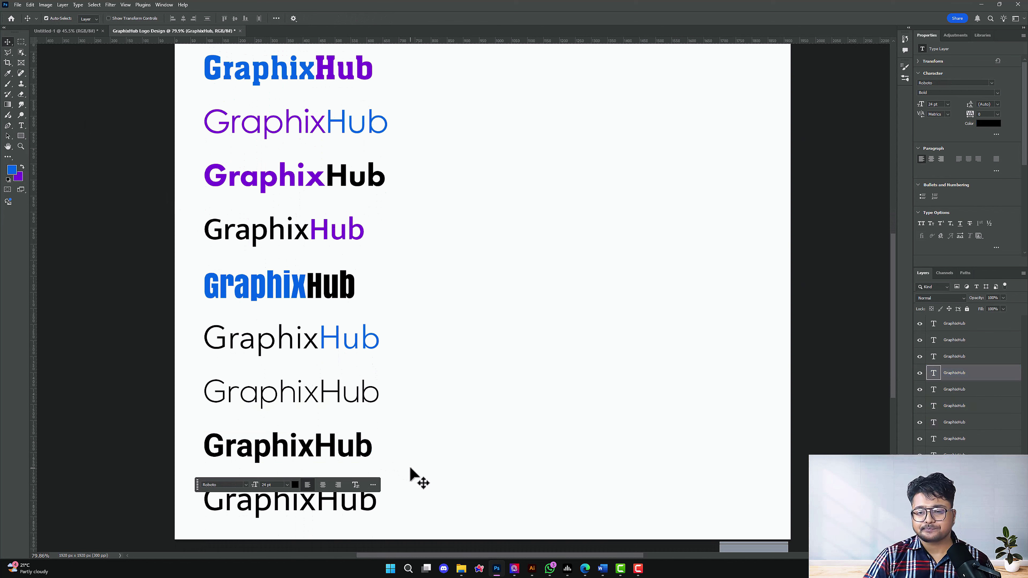
scroll(415, 477, down, 3)
click(370, 166)
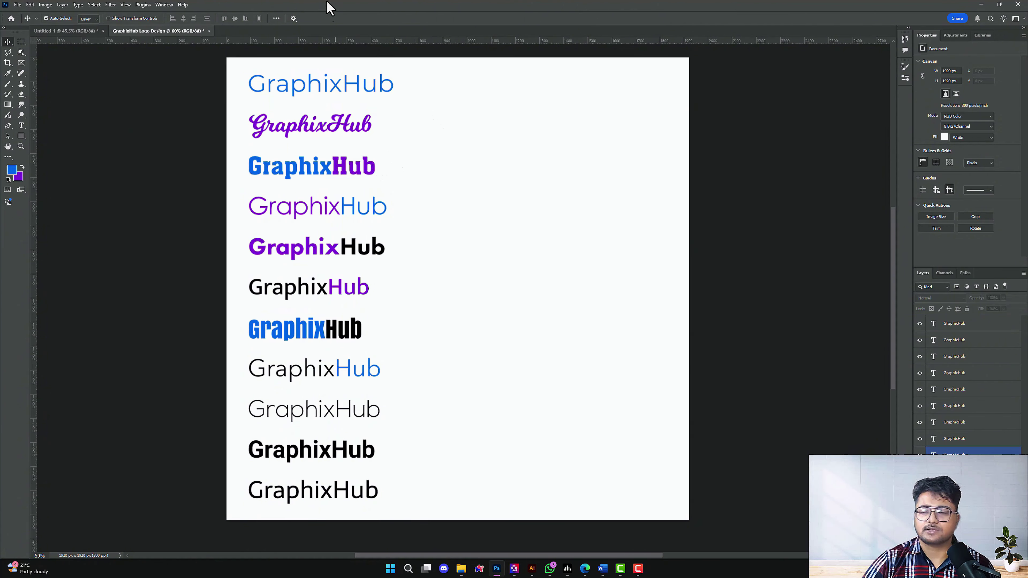
Select the blue Montserrat wordmark and copy the hex code of the blue foreground color
click(316, 86)
click(315, 86)
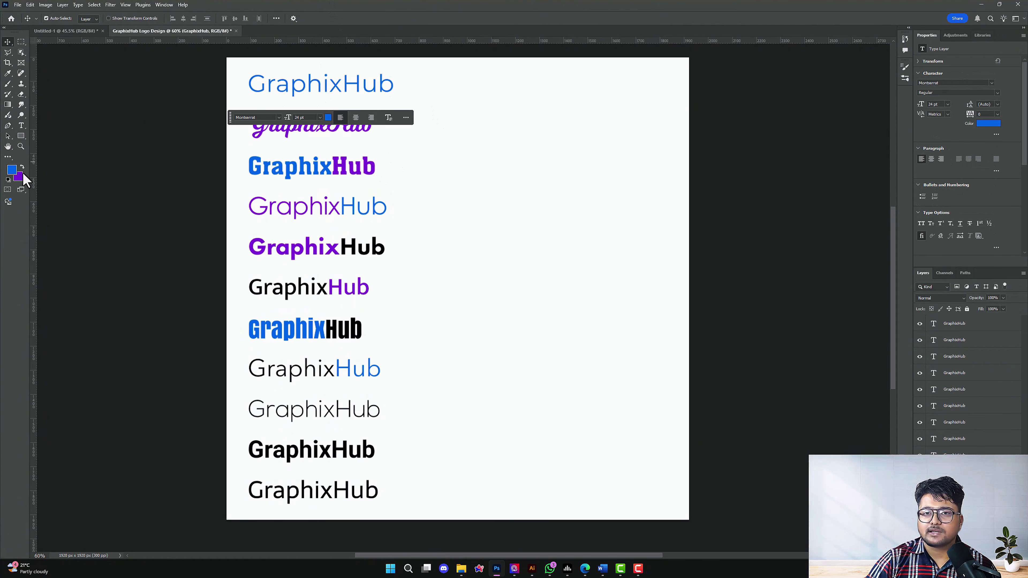
click(12, 170)
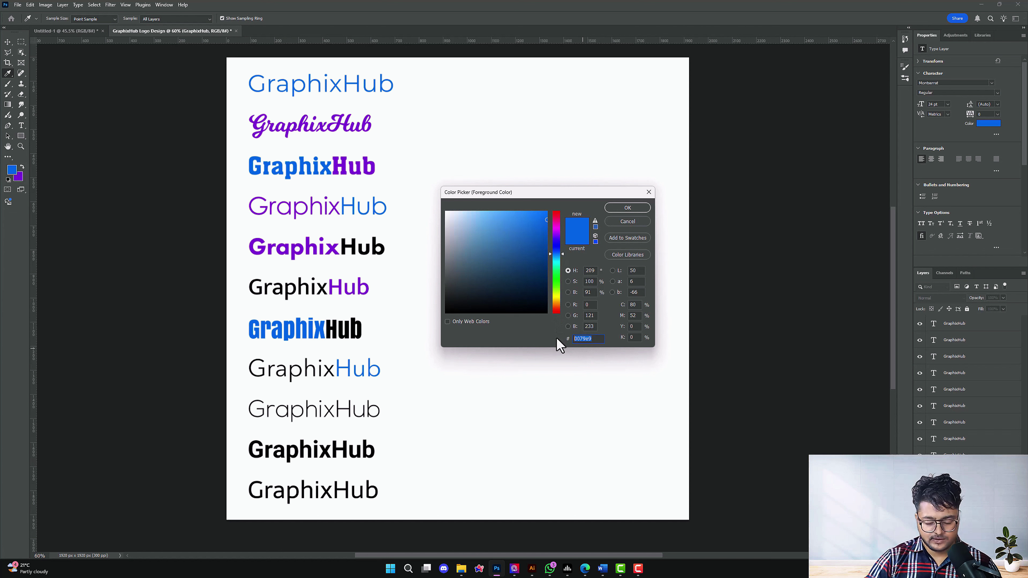
Switch to the Edge browser, search for "canva color wheel" in a new tab and open Canva's color wheel page
click(587, 567)
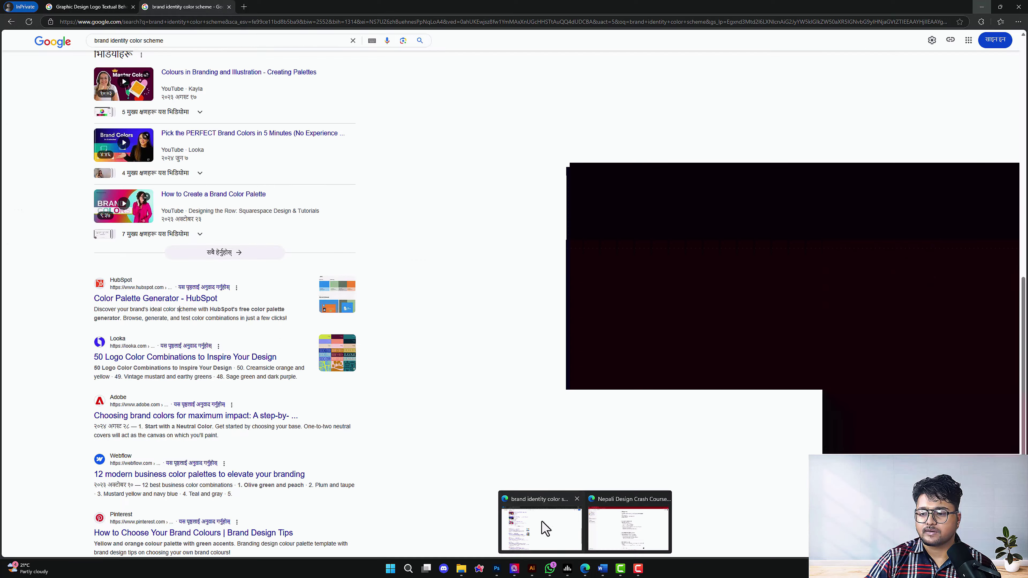
click(544, 528)
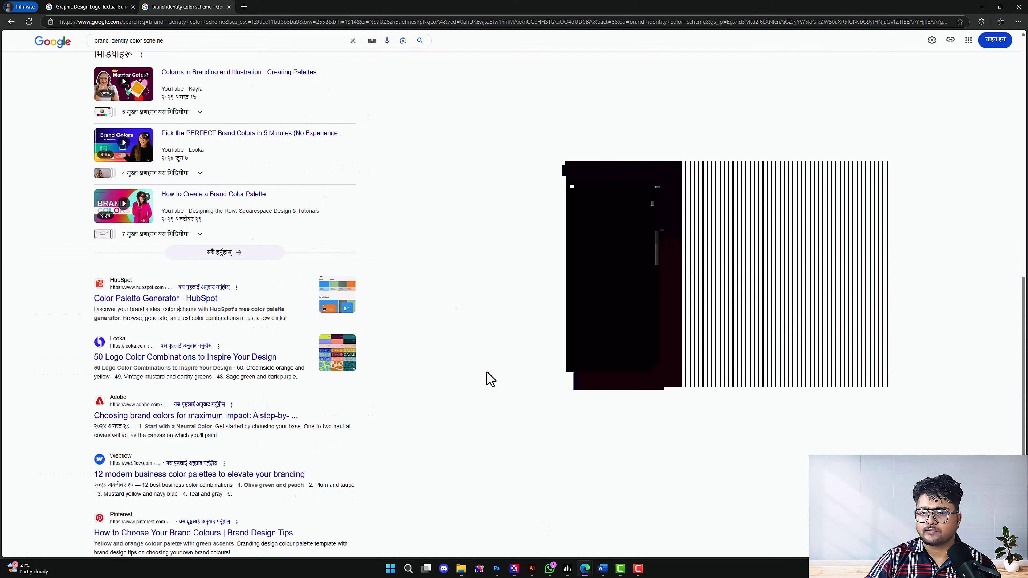
click(246, 7)
text(ca)
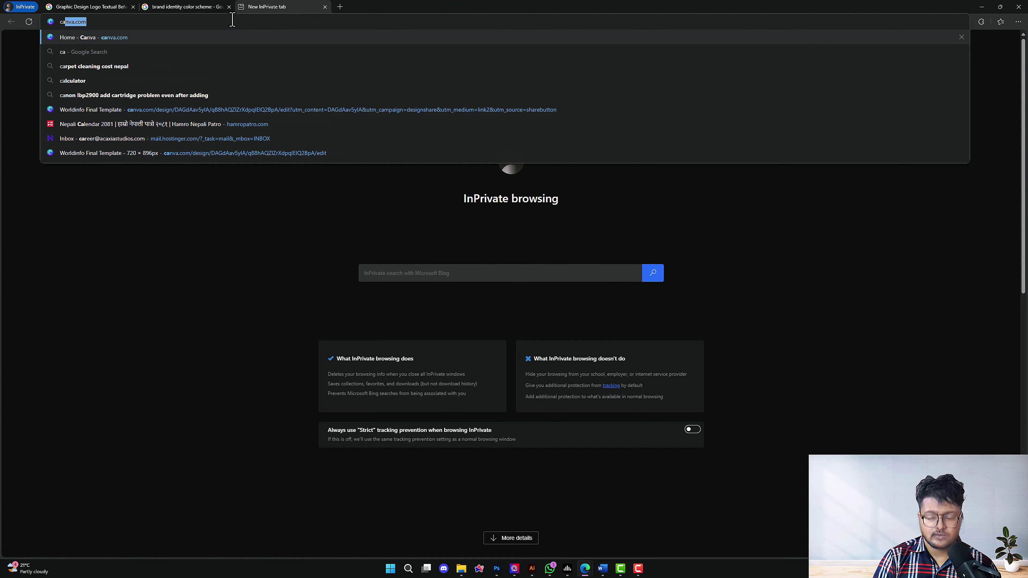
text(nva color wheel)
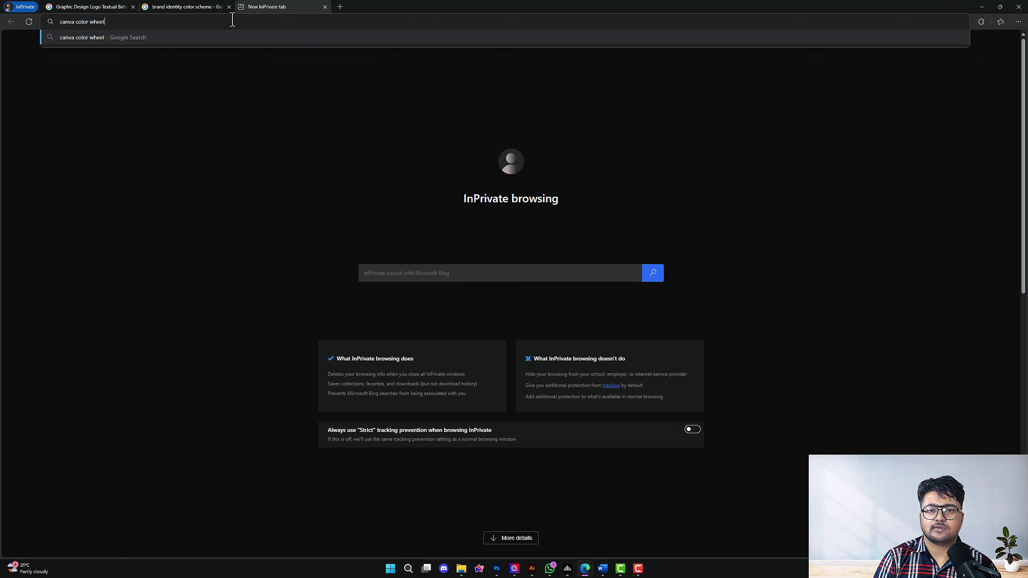
key(Return)
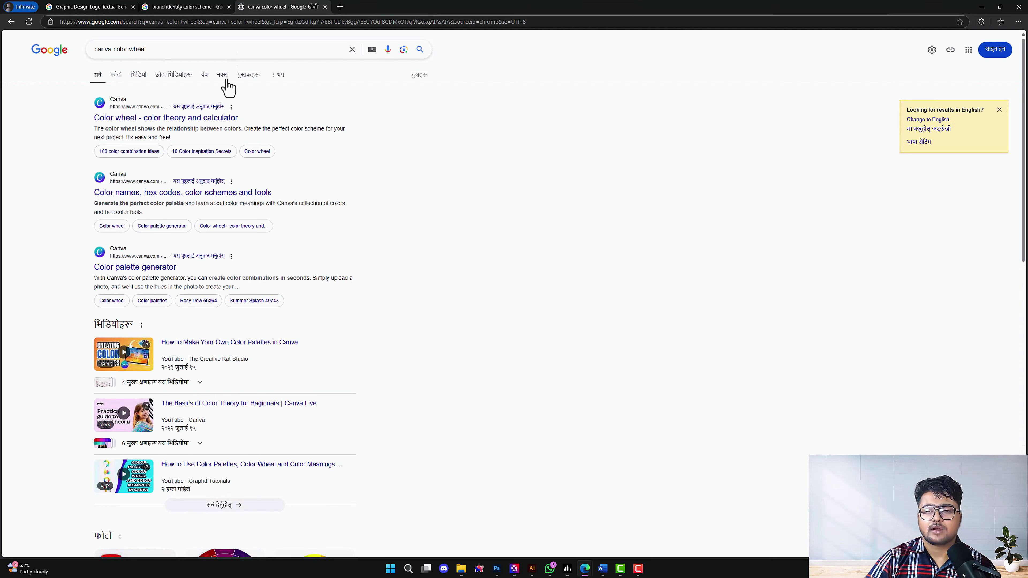
click(208, 126)
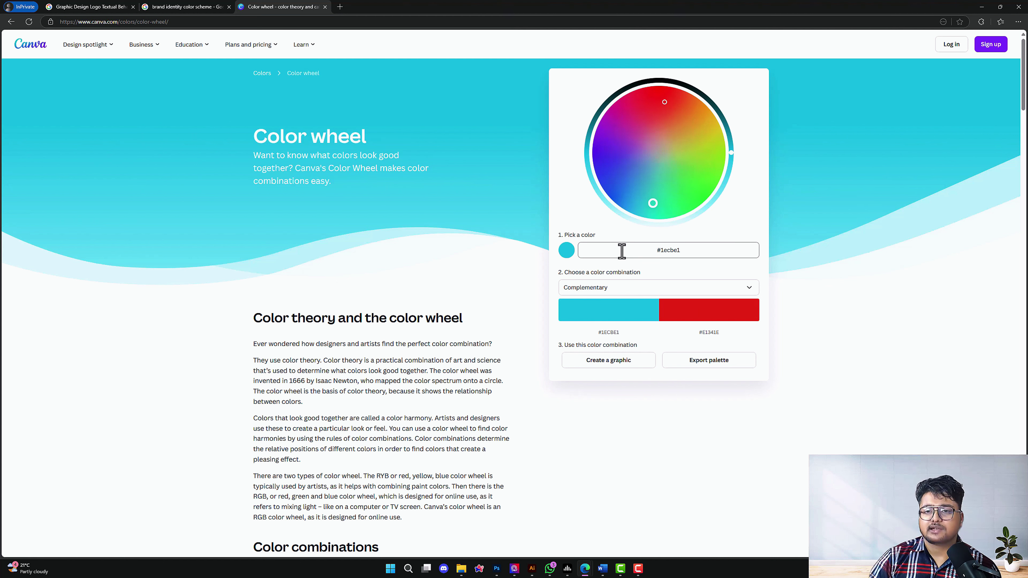
Set the color wheel's base color to #0079e9 and copy the hex code of its complementary orange
click(595, 289)
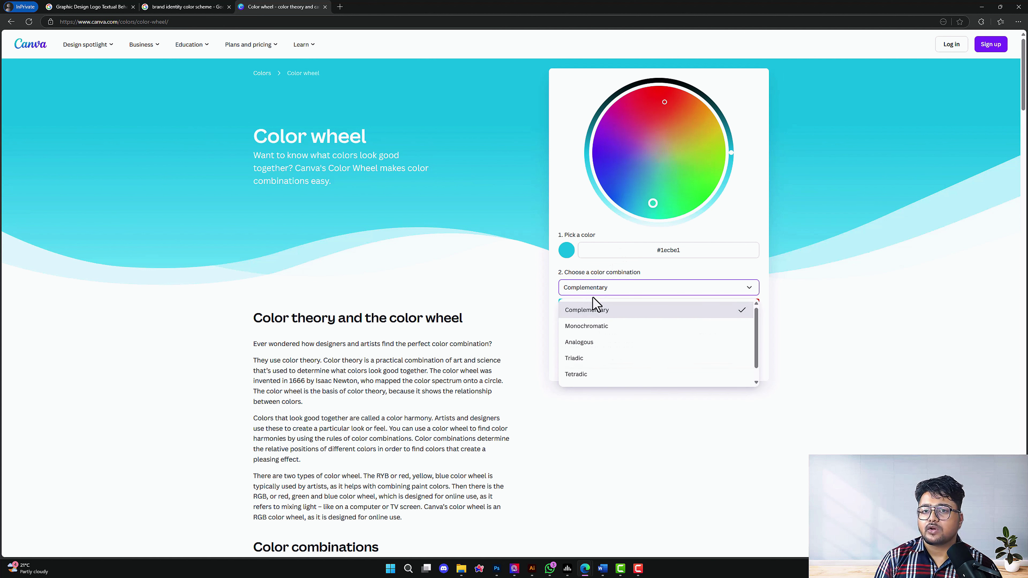
click(602, 254)
drag(601, 255, 737, 267)
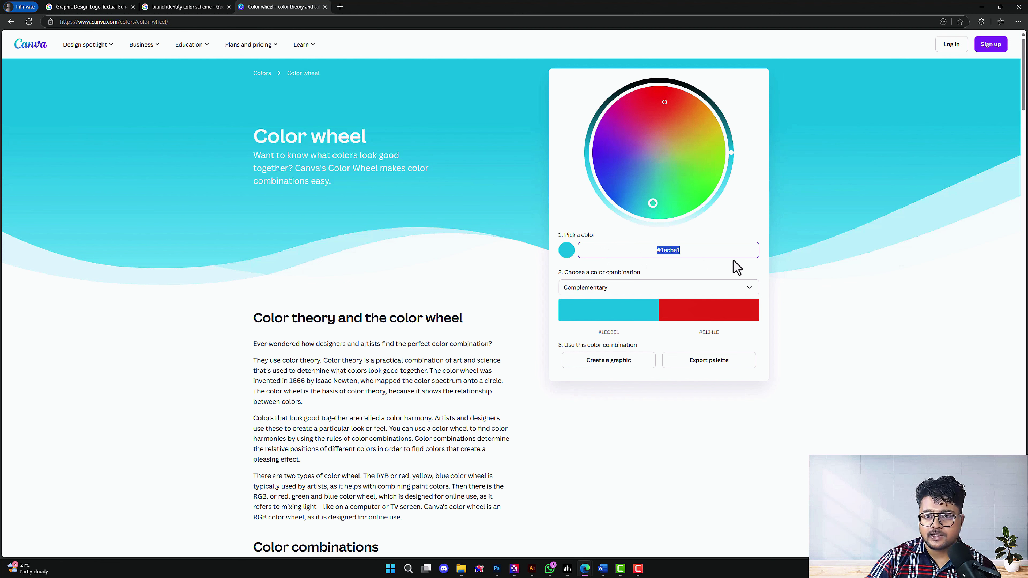
text(#0079e9)
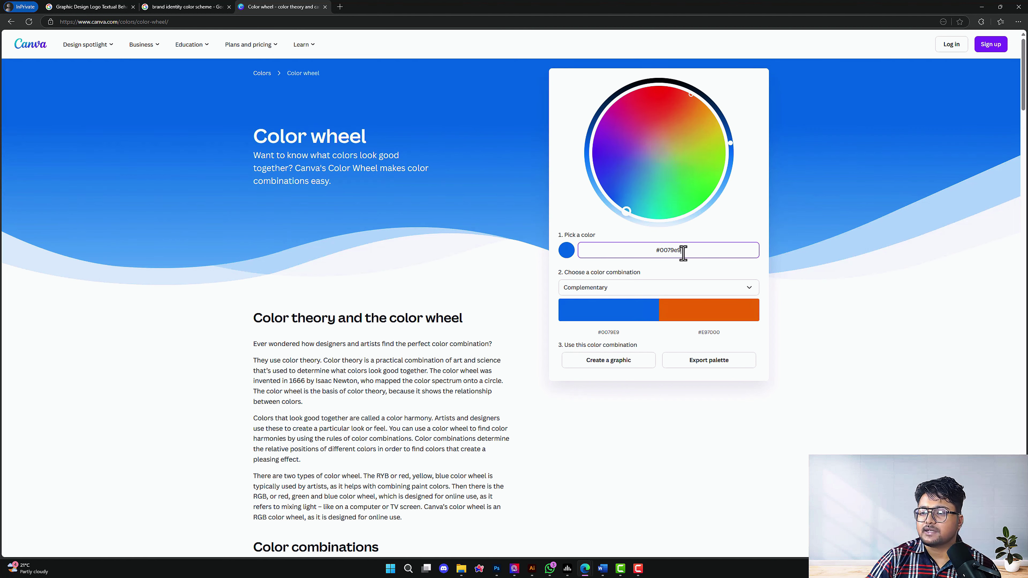
click(704, 336)
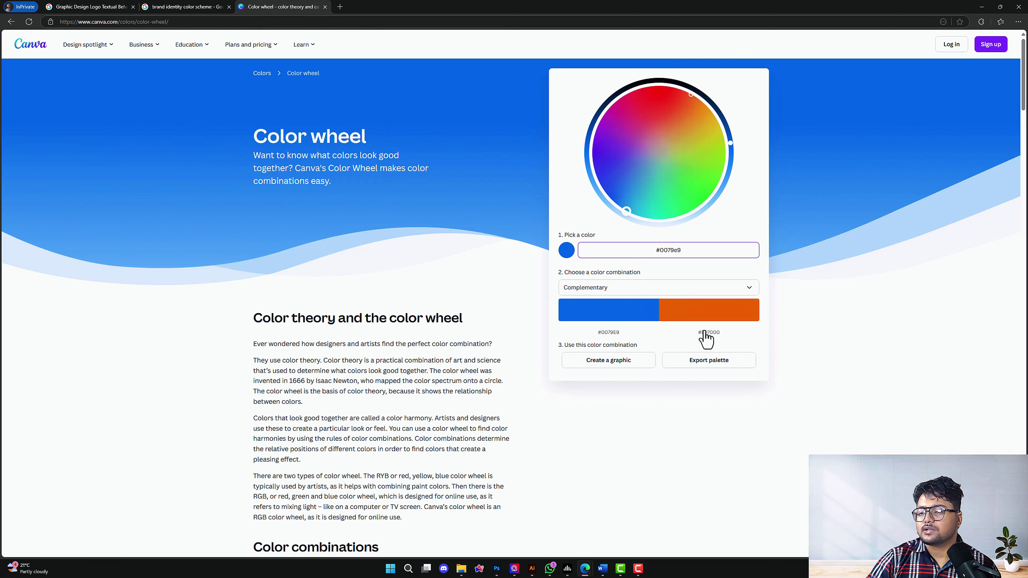
click(705, 342)
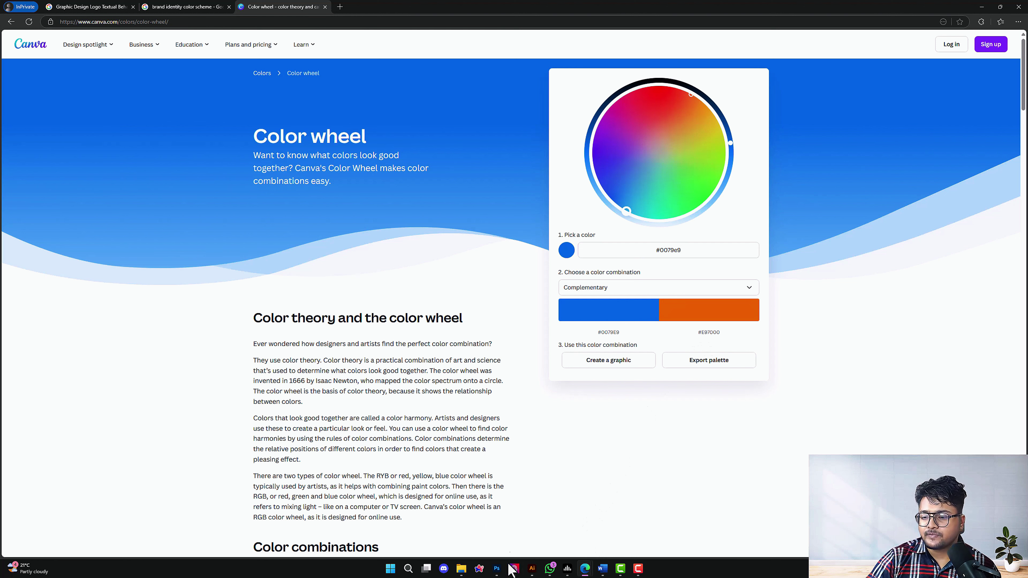
Switch back to Photoshop and set the foreground color to #E97000
click(497, 568)
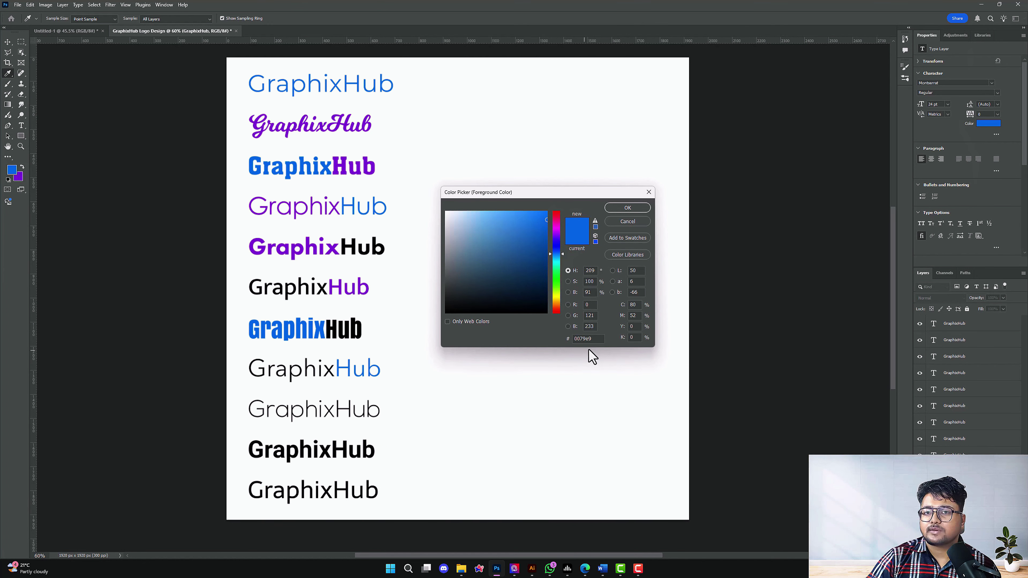
click(587, 339)
key(ctrl+v)
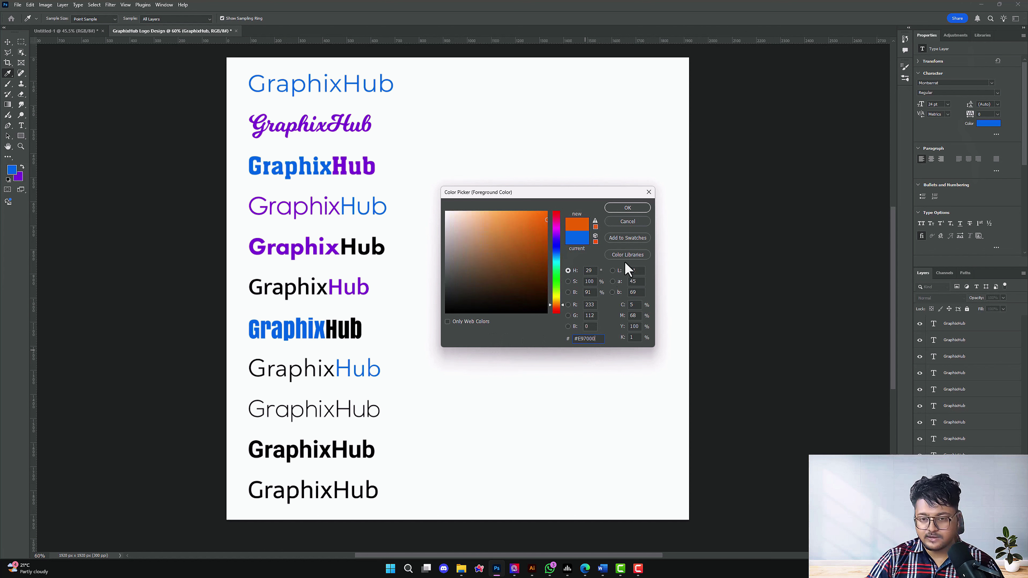
click(628, 210)
Duplicate the blue Montserrat wordmark directly beside the original on the same line and fill the copy with the orange foreground color
key(v)
scroll(445, 195, up, 2)
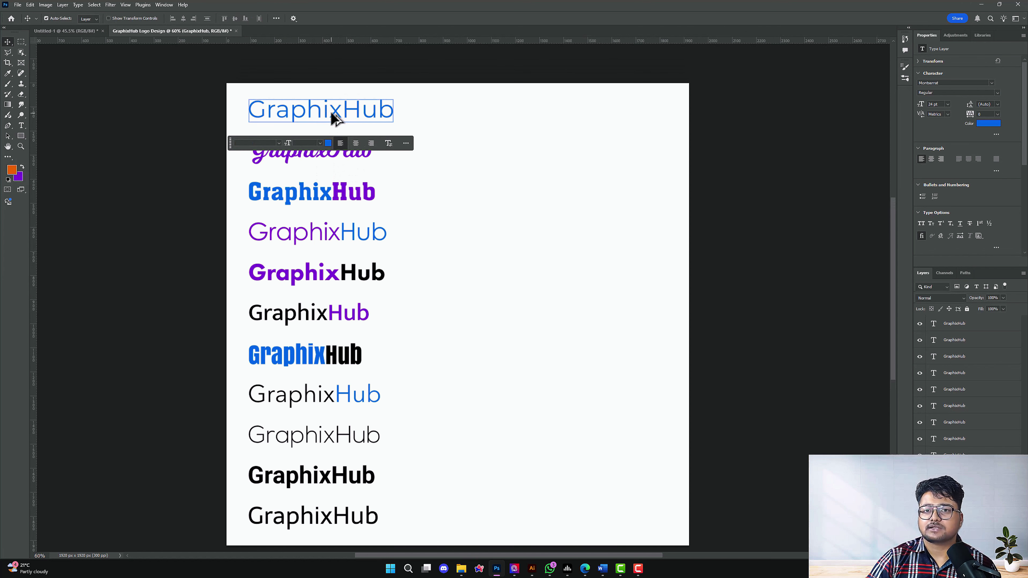
drag(333, 115, 493, 120)
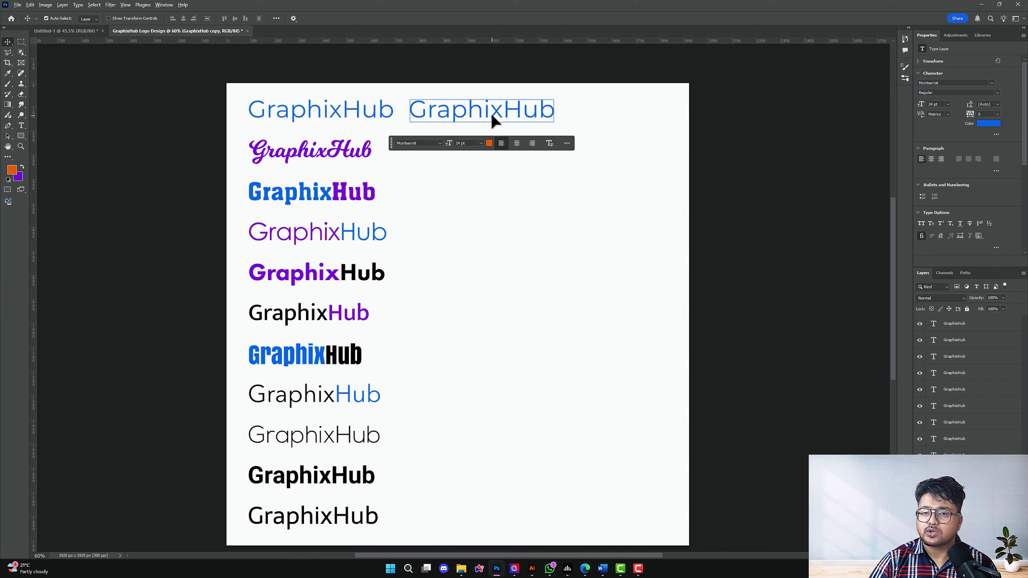
key(alt+BackSpace)
scroll(491, 114, up, 5)
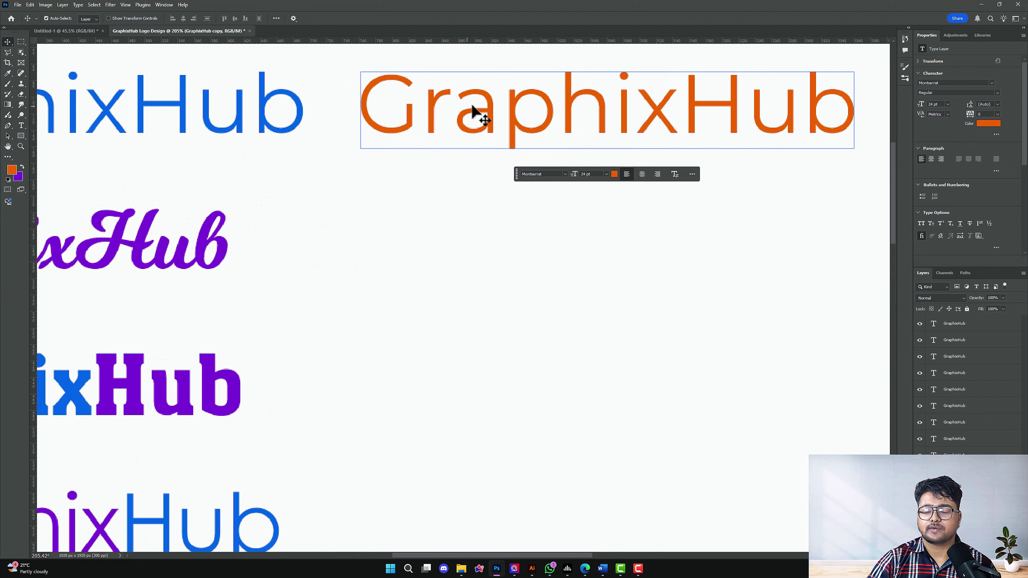
drag(472, 110, 448, 108)
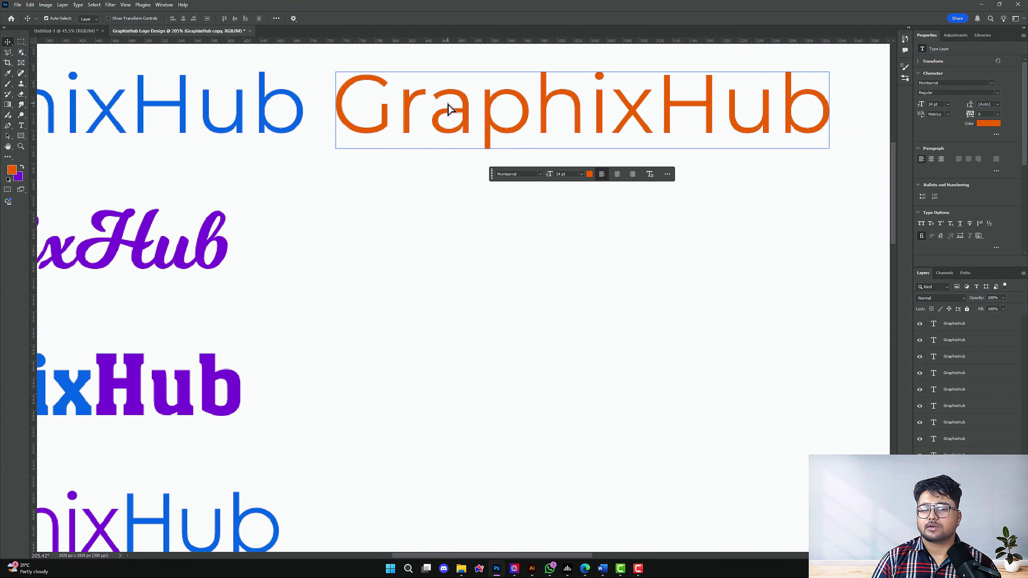
scroll(416, 152, down, 2)
Swap the foreground and background colors and copy the hex code of the purple
click(22, 167)
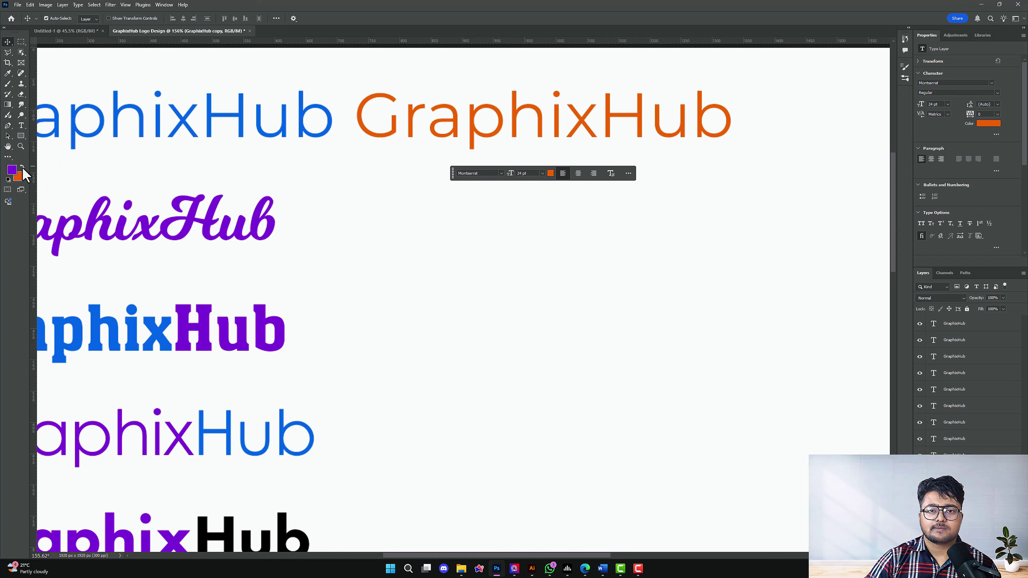
scroll(369, 270, down, 2)
scroll(369, 270, down, 1)
click(12, 170)
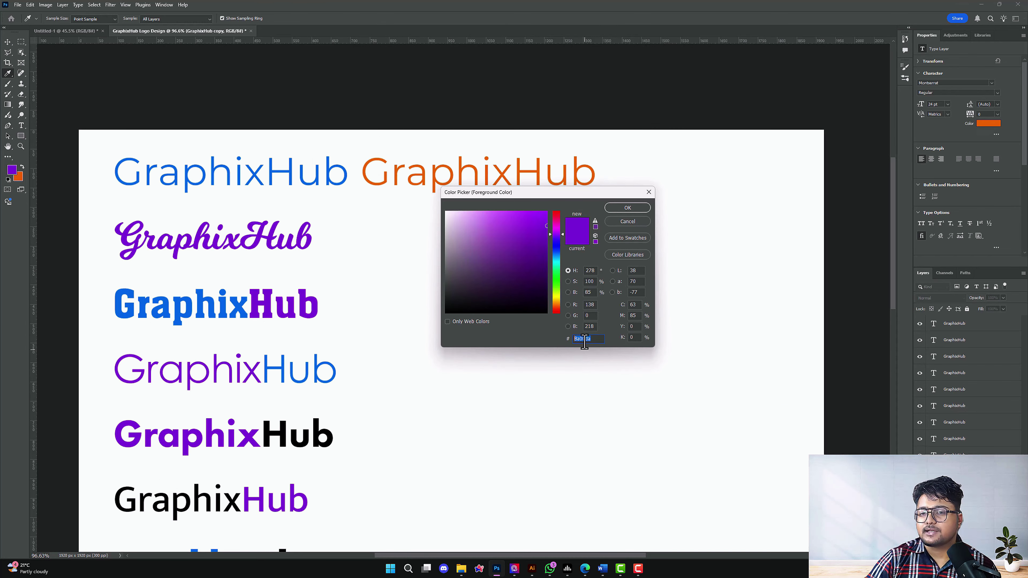
click(623, 210)
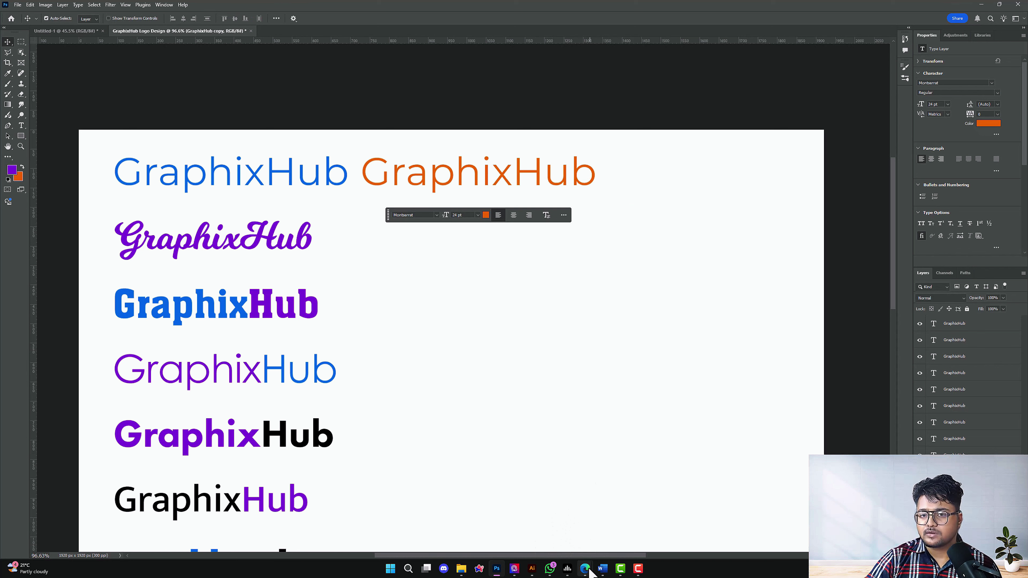
Return to Canva's color wheel in Edge, set the base color to #8a00da and copy the complementary green's hex code
mouse_move(586, 568)
click(541, 529)
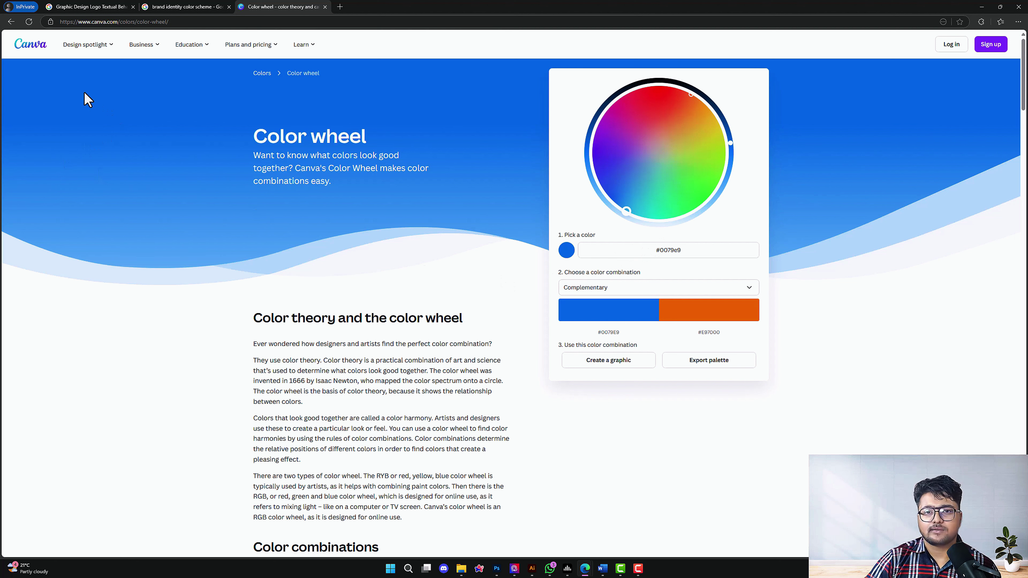
click(743, 251)
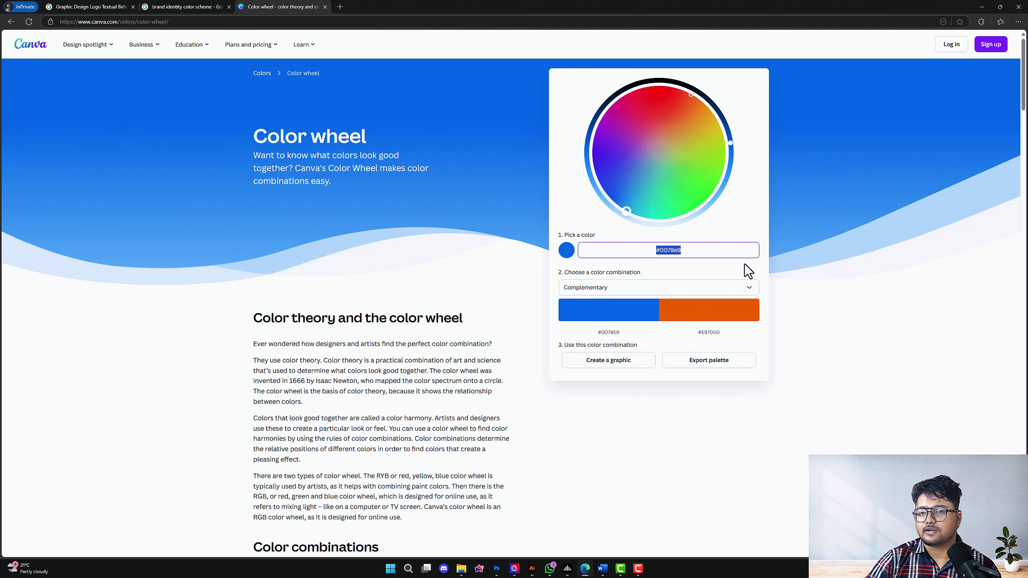
key(ctrl+v)
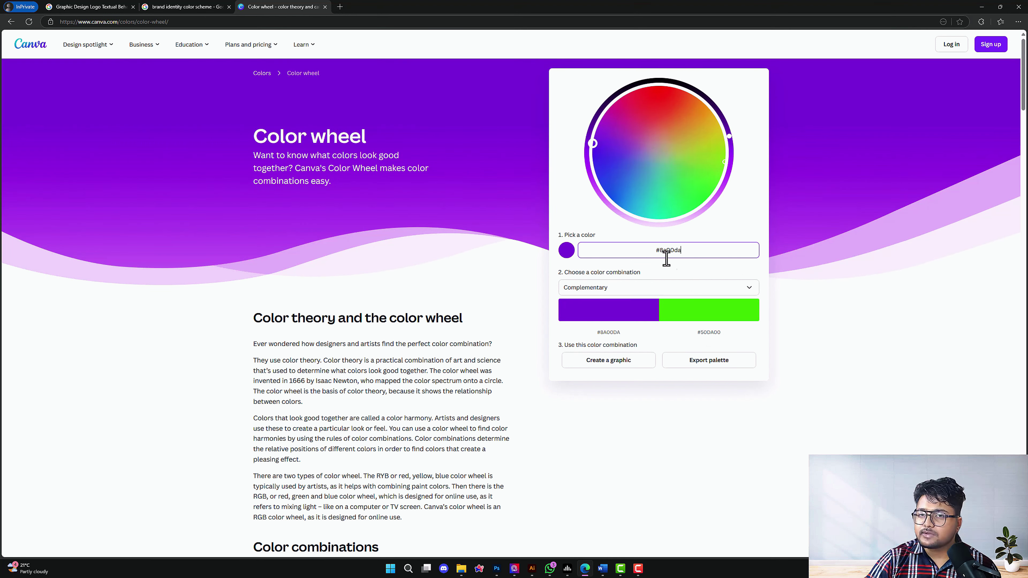
click(713, 342)
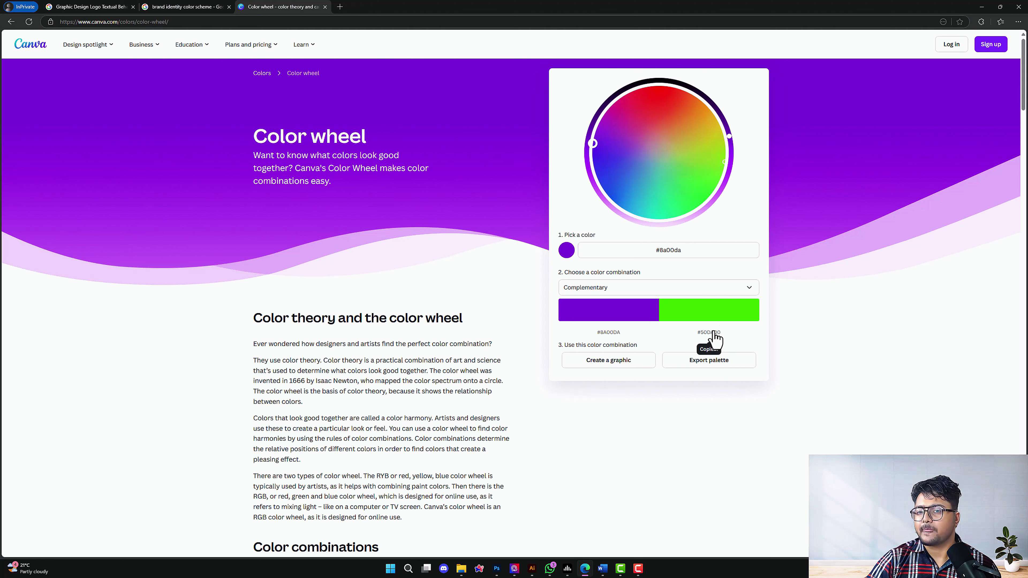
Back in Photoshop, duplicate the purple script wordmark to the right of the original and fill the copy with green #50da00
click(496, 567)
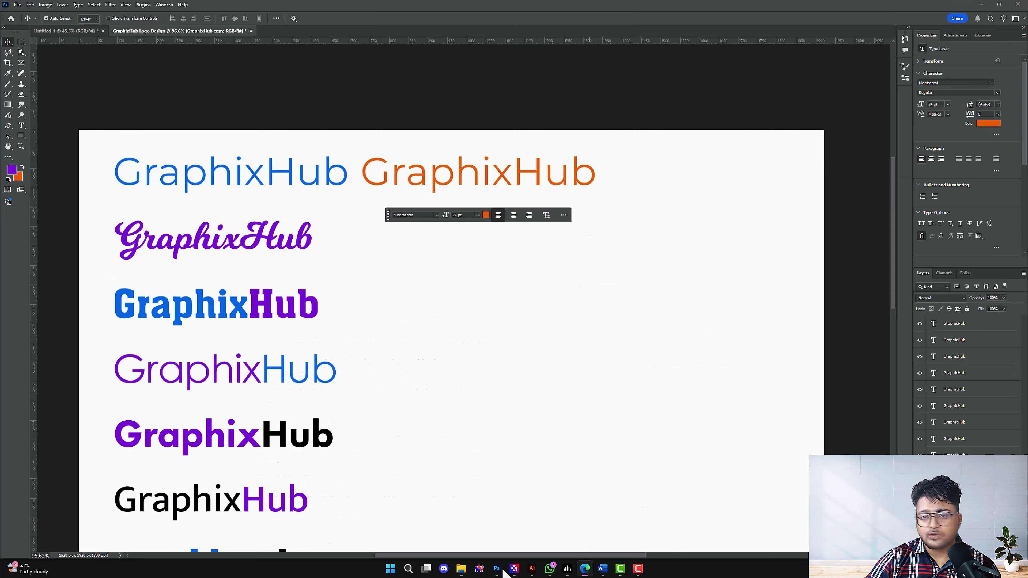
click(291, 252)
drag(290, 252, 479, 233)
click(12, 170)
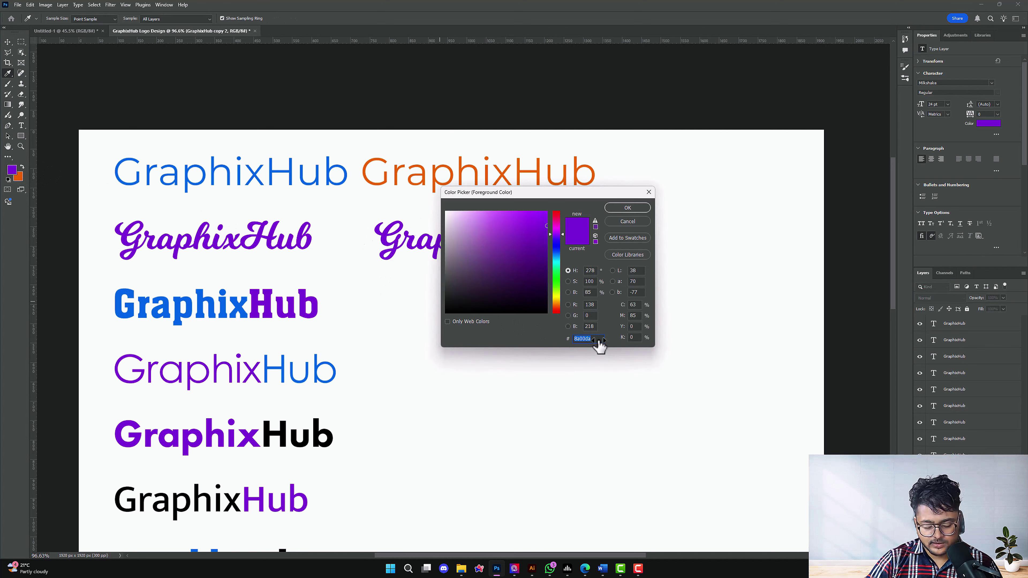
key(ctrl+v)
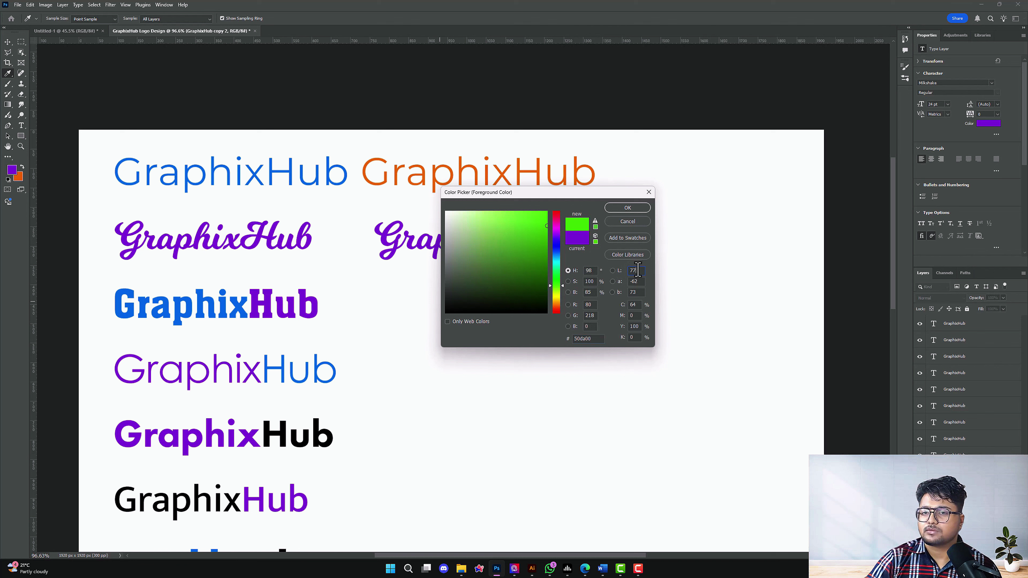
click(627, 208)
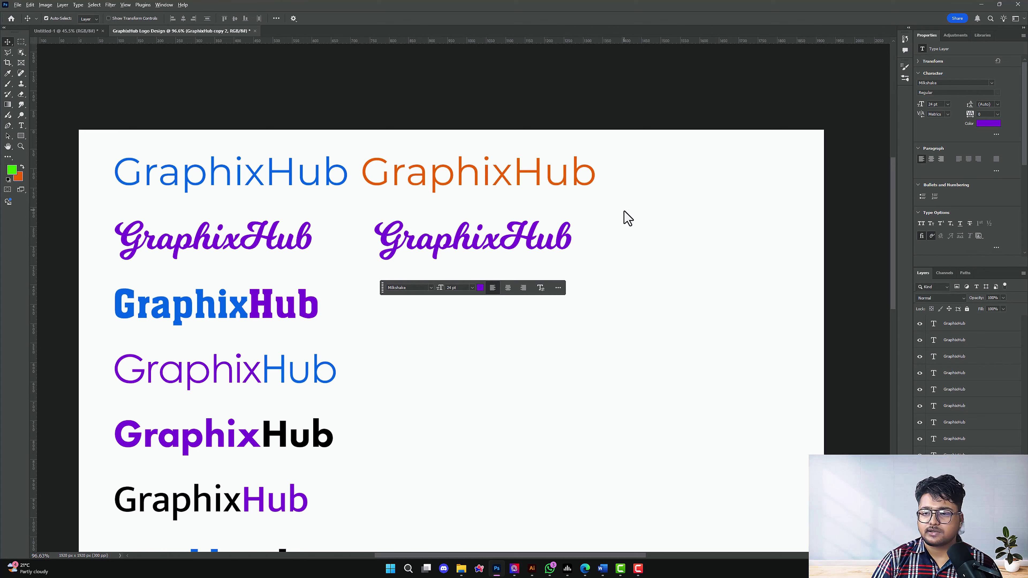
key(alt+BackSpace)
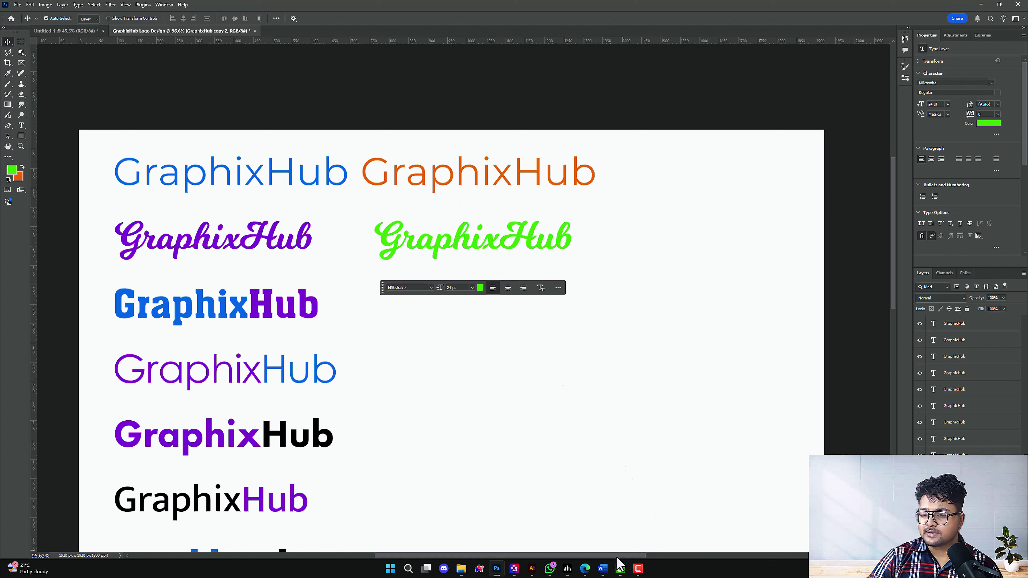
Check the Colors & Typography section of the brief in Word and return to the Photoshop document
click(602, 568)
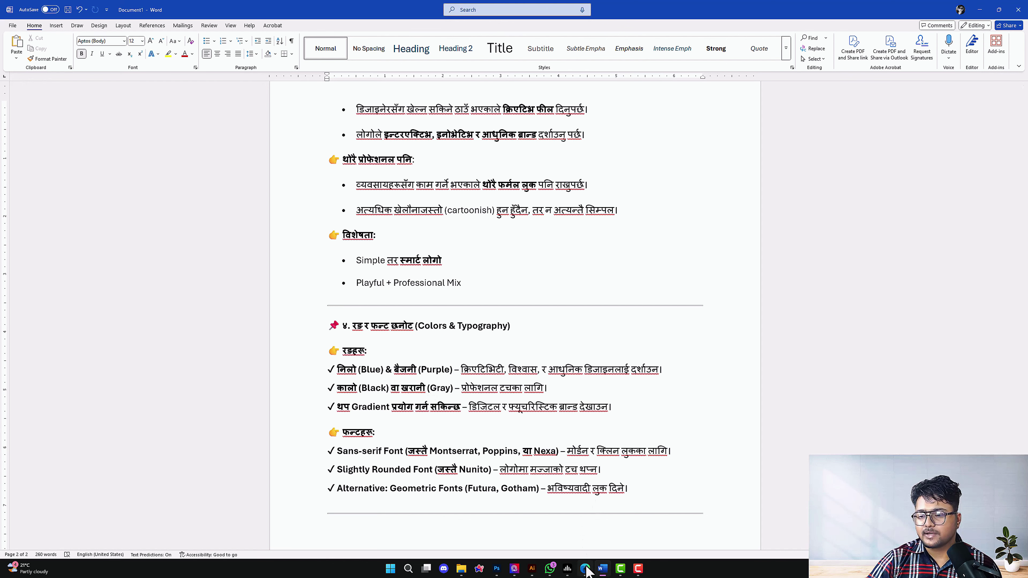
click(979, 9)
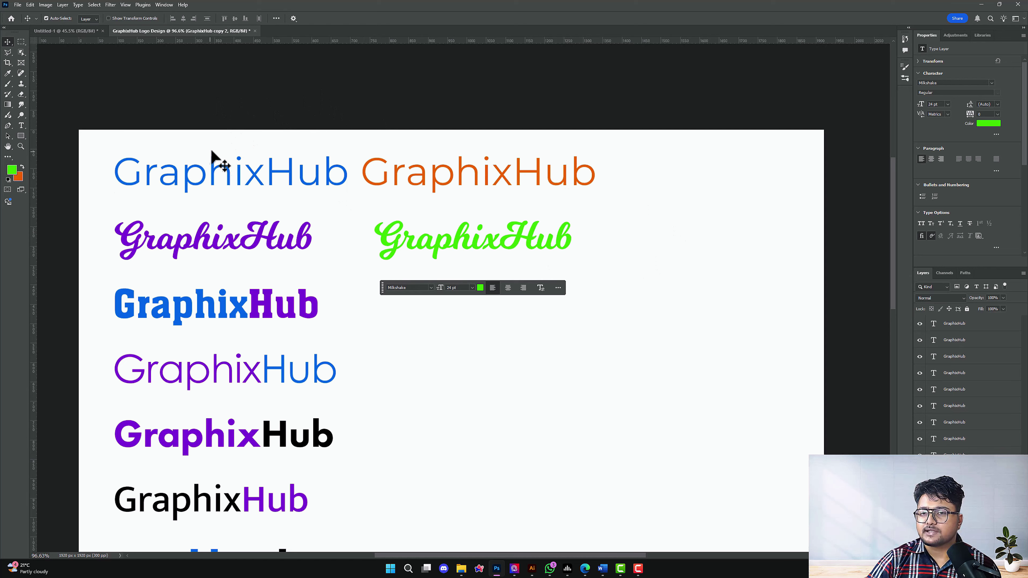
Color "Graphix" in the Nexa Light wordmark near the bottom of the page dark gray, about #656565
scroll(227, 174, down, 5)
scroll(278, 229, down, 8)
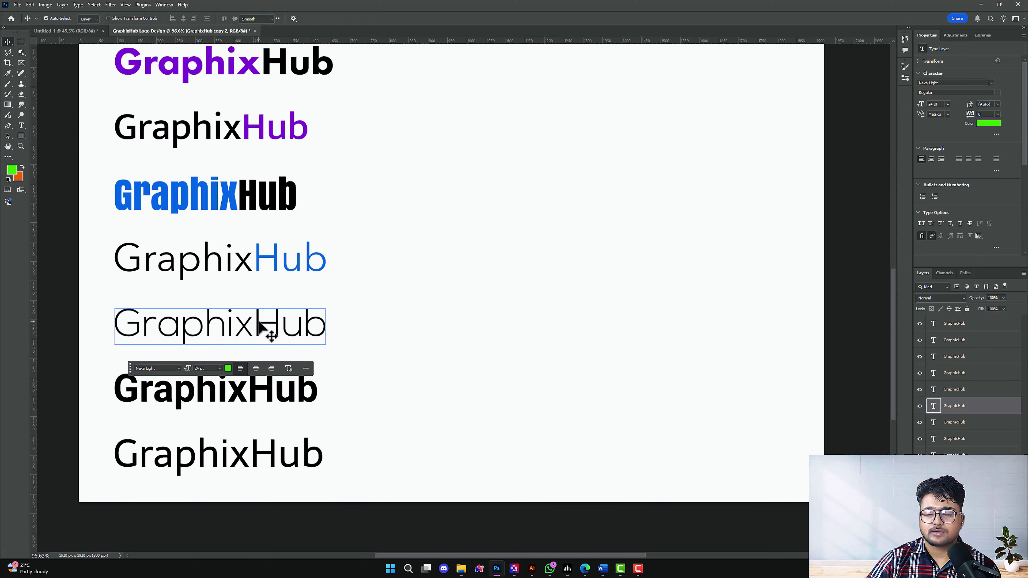
double_click(263, 328)
drag(263, 327, 133, 310)
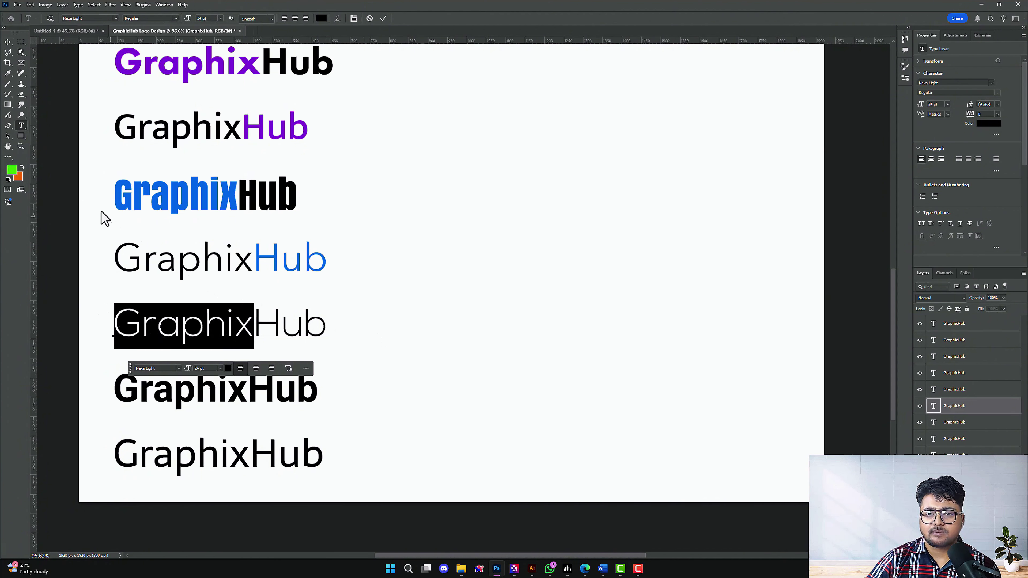
click(12, 170)
drag(472, 294, 428, 274)
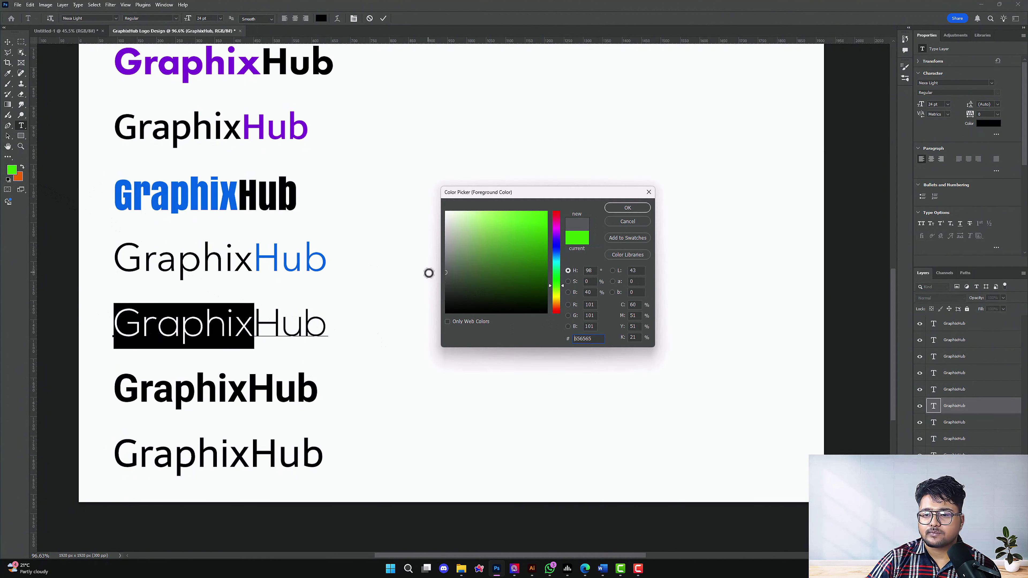
click(637, 209)
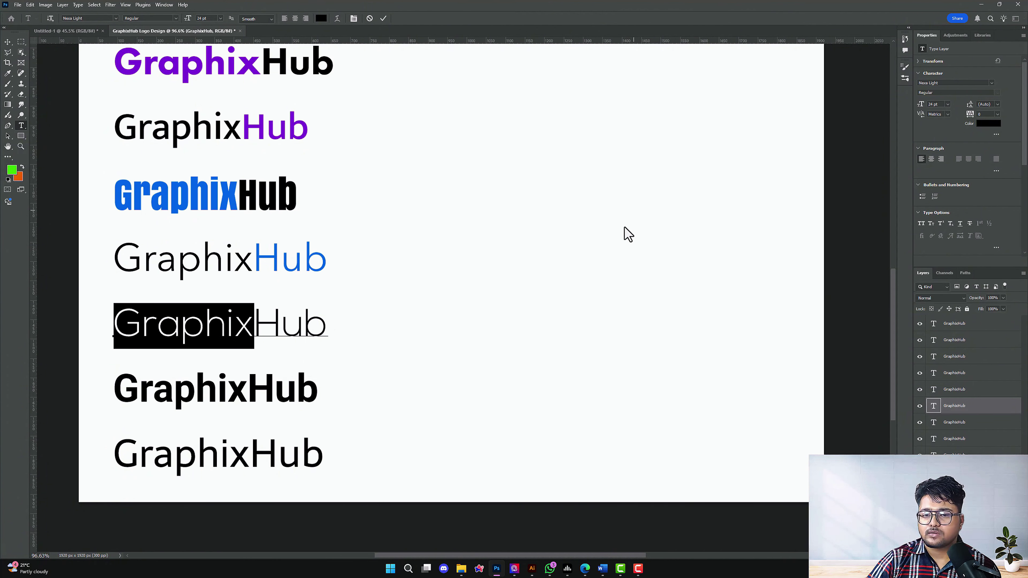
click(8, 42)
Fill the whole Roboto Bold wordmark with the same dark gray and move the floating text options away from the wordmarks
scroll(240, 392, down, 1)
click(252, 377)
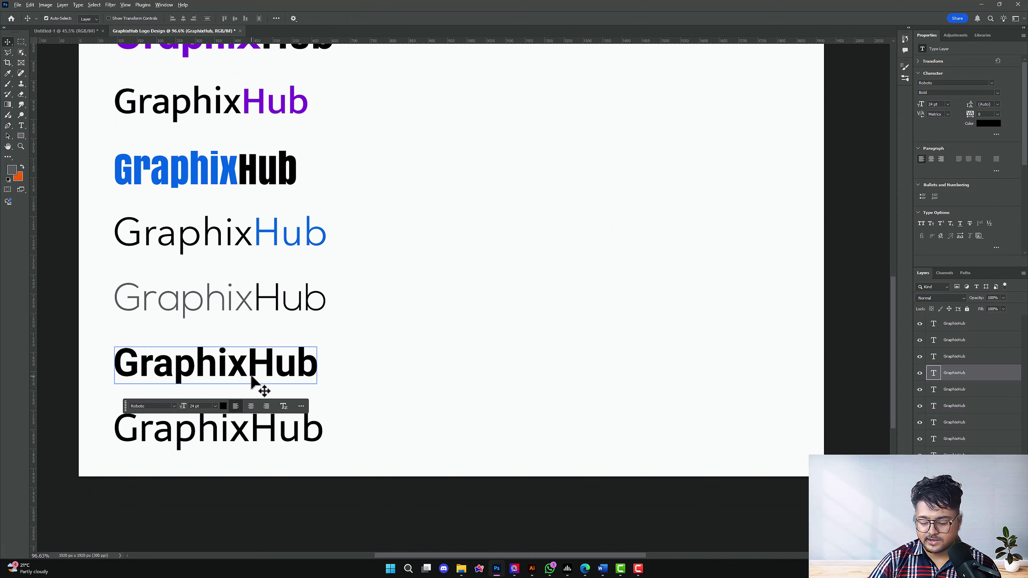
key(alt+BackSpace)
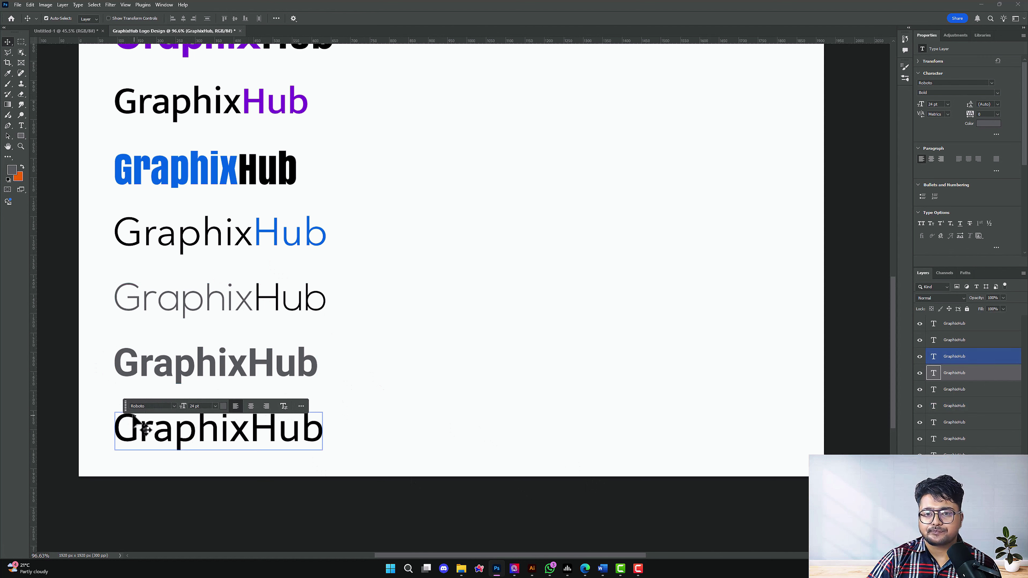
drag(126, 406, 618, 494)
Duplicate the blue and purple Aachen BT wordmark to the right of the original and fill the copy with white
scroll(481, 333, up, 10)
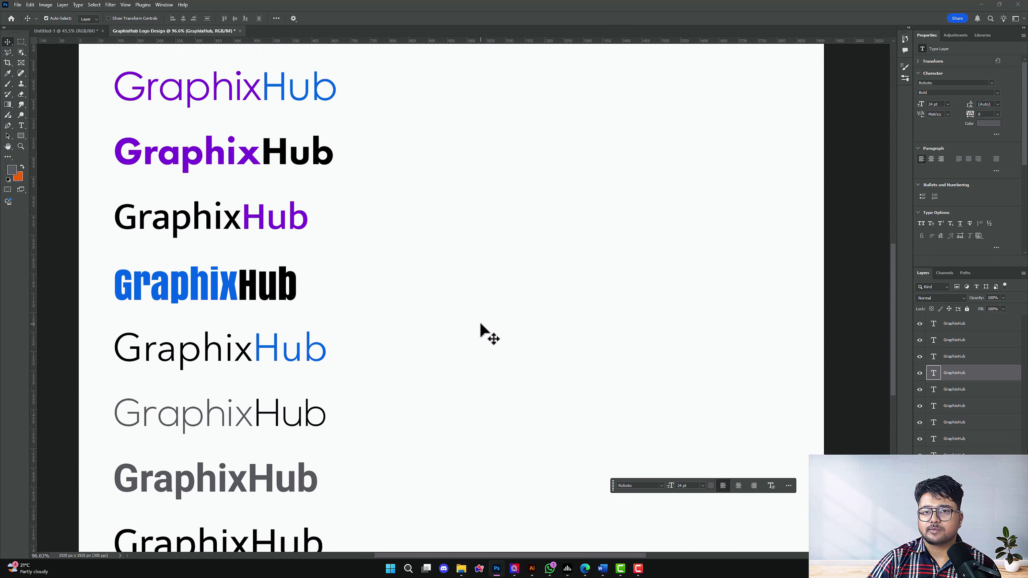
scroll(481, 333, up, 1)
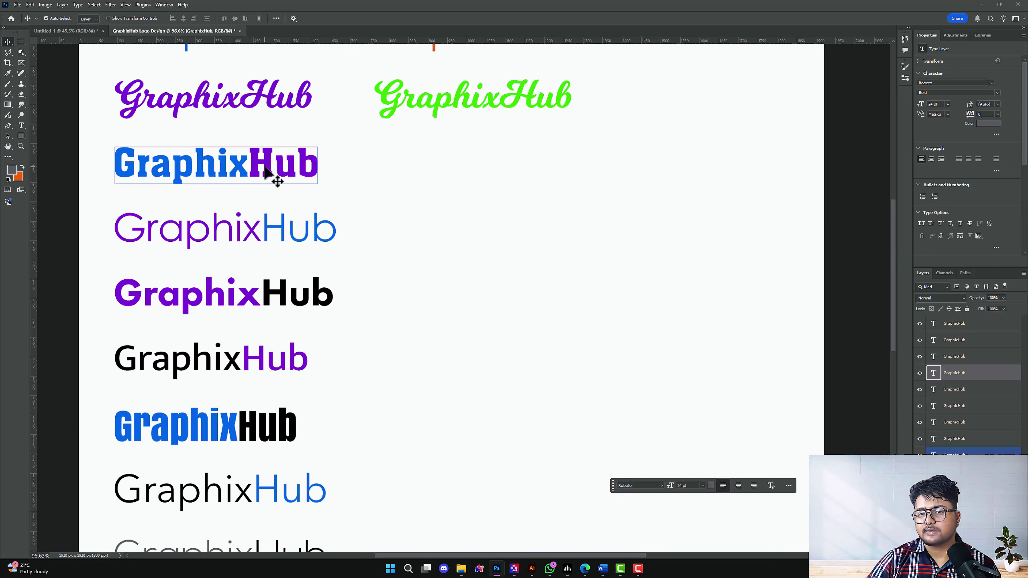
drag(275, 172, 533, 174)
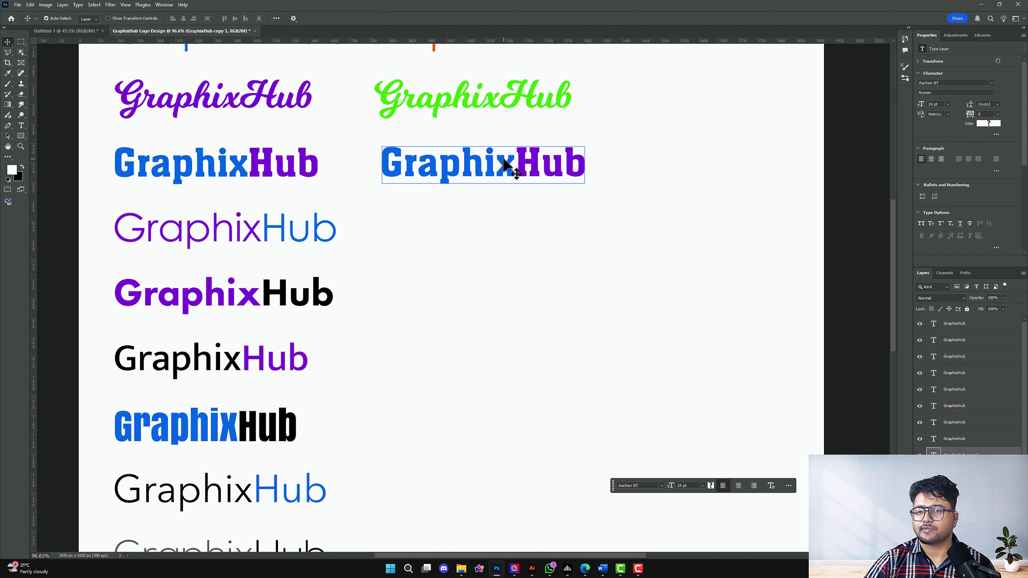
key(alt+BackSpace)
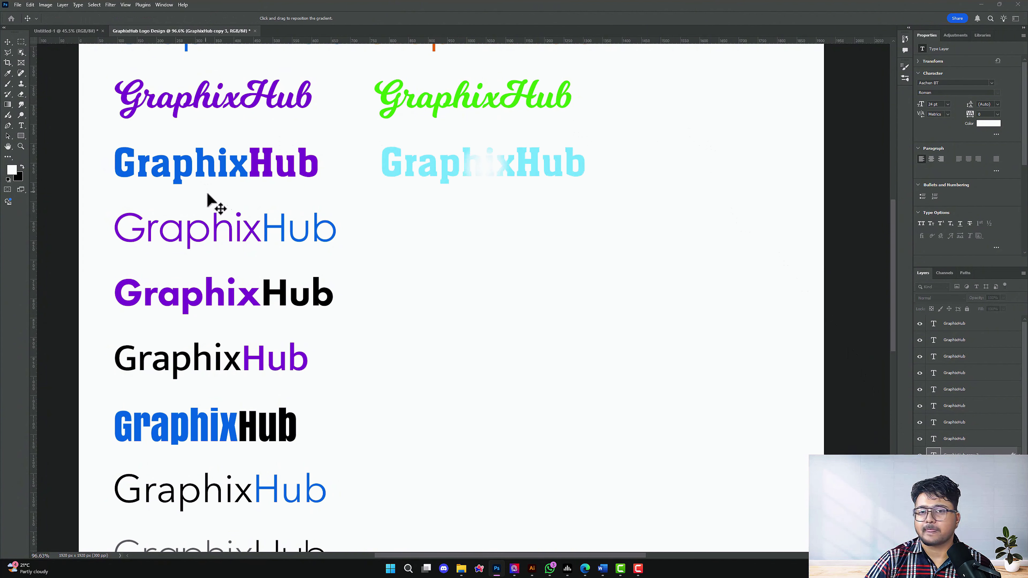
Set the Aachen BT copy's gradient overlay to Normal blend mode, 100% opacity and Linear style
drag(512, 259, 613, 269)
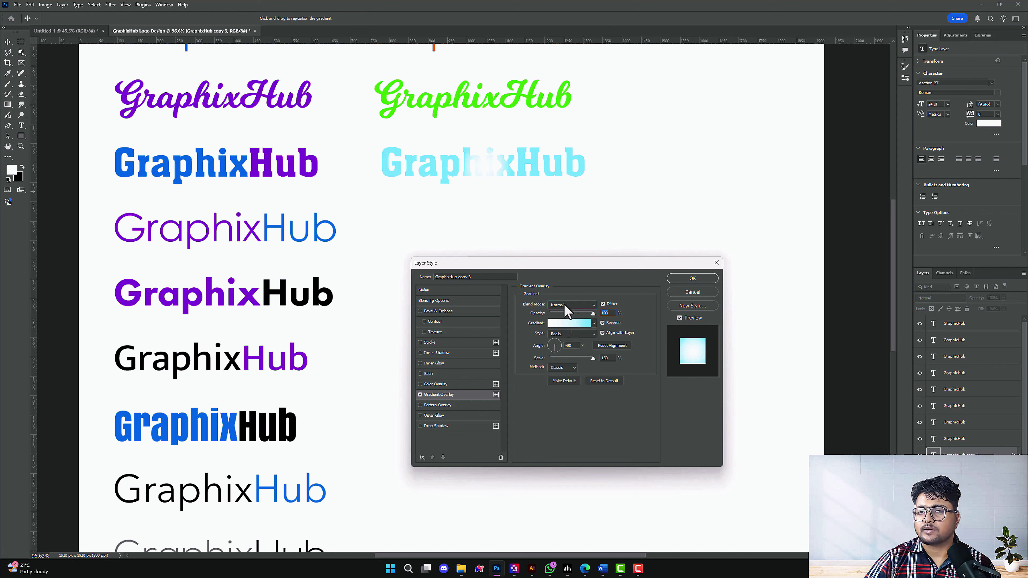
click(571, 305)
click(563, 308)
drag(593, 313, 624, 317)
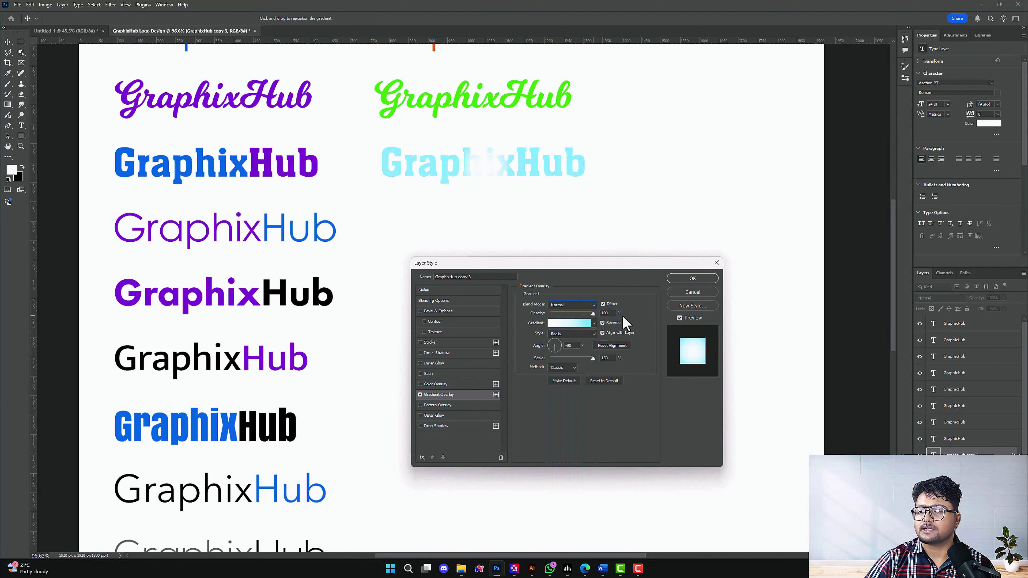
click(572, 334)
click(561, 342)
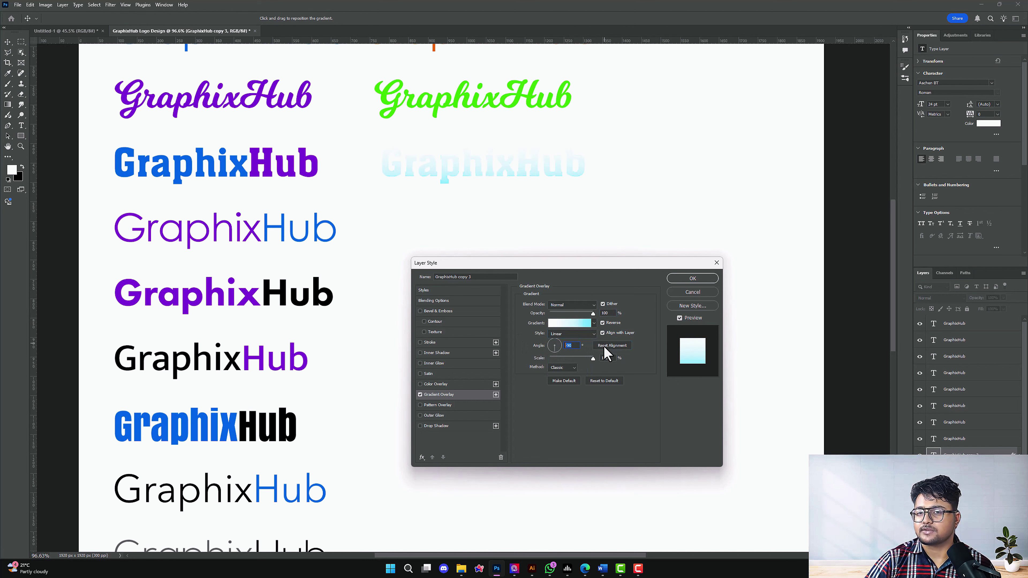
Apply the Foreground to Background gradient preset to the overlay and set its first color stop to the wordmark purple #8a00da
click(571, 323)
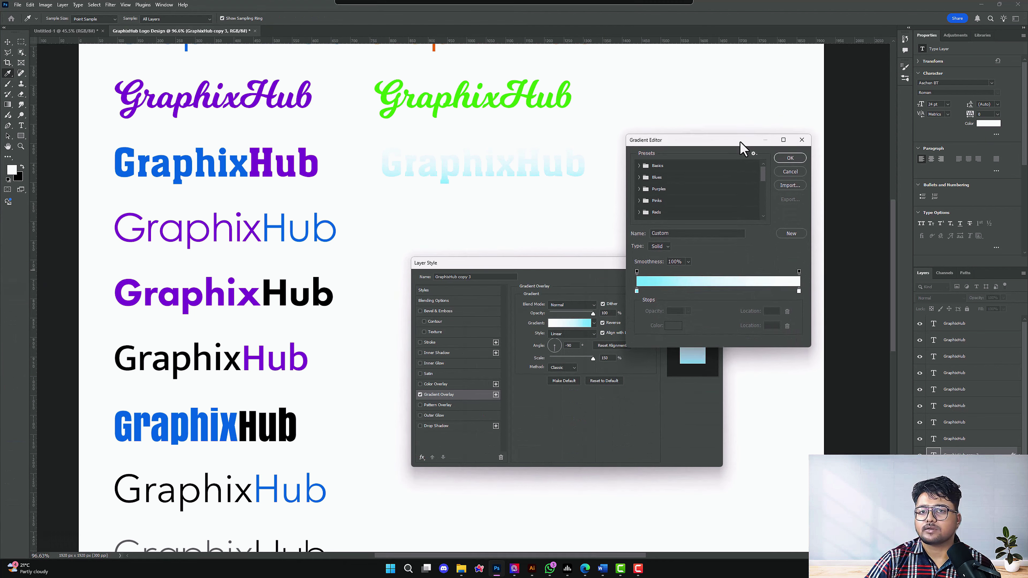
click(650, 157)
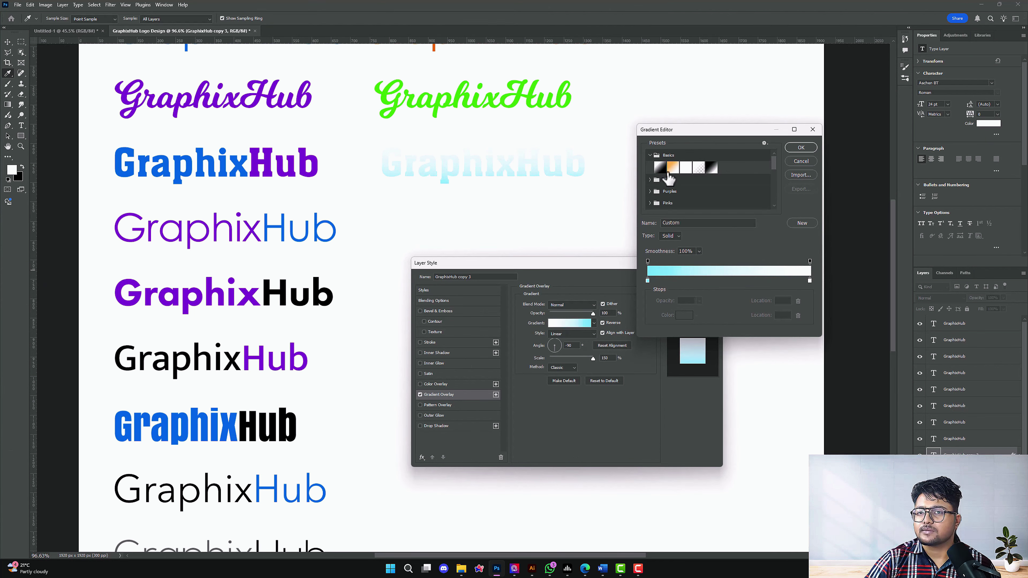
click(660, 167)
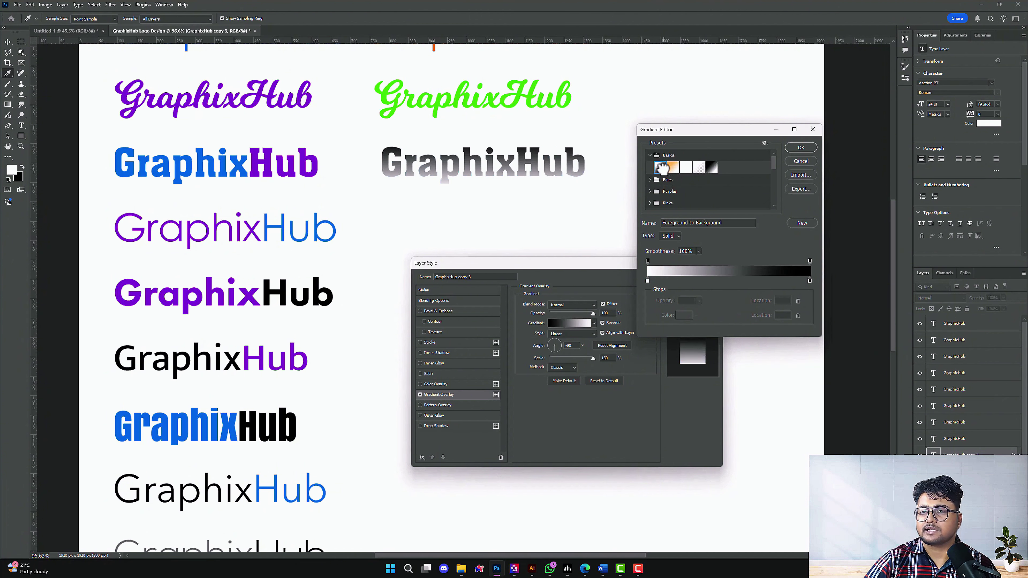
click(648, 281)
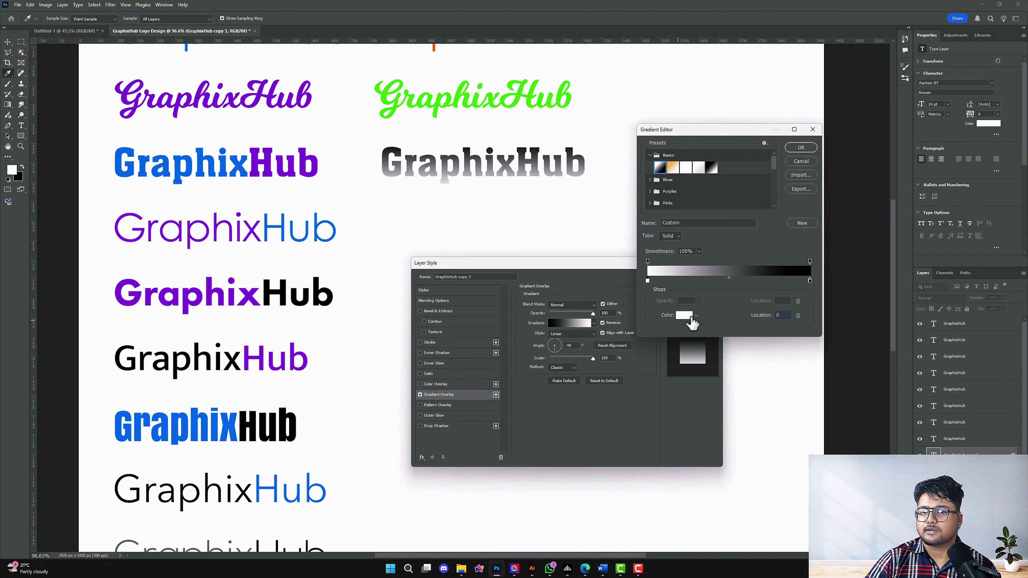
click(684, 316)
click(172, 102)
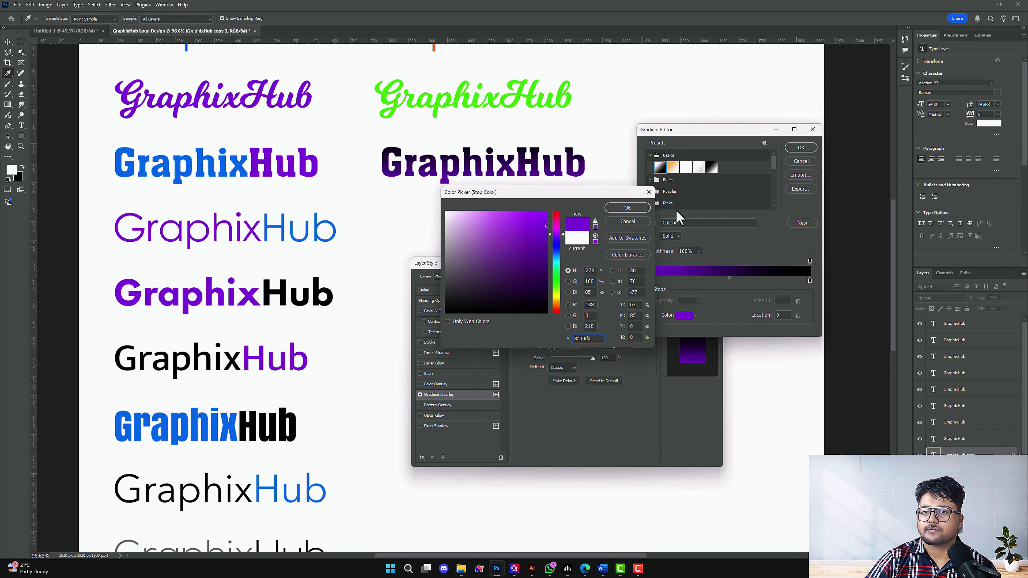
click(627, 207)
Set the gradient's end color stop to the wordmark blue #0079e9 and apply the gradient overlay
click(809, 281)
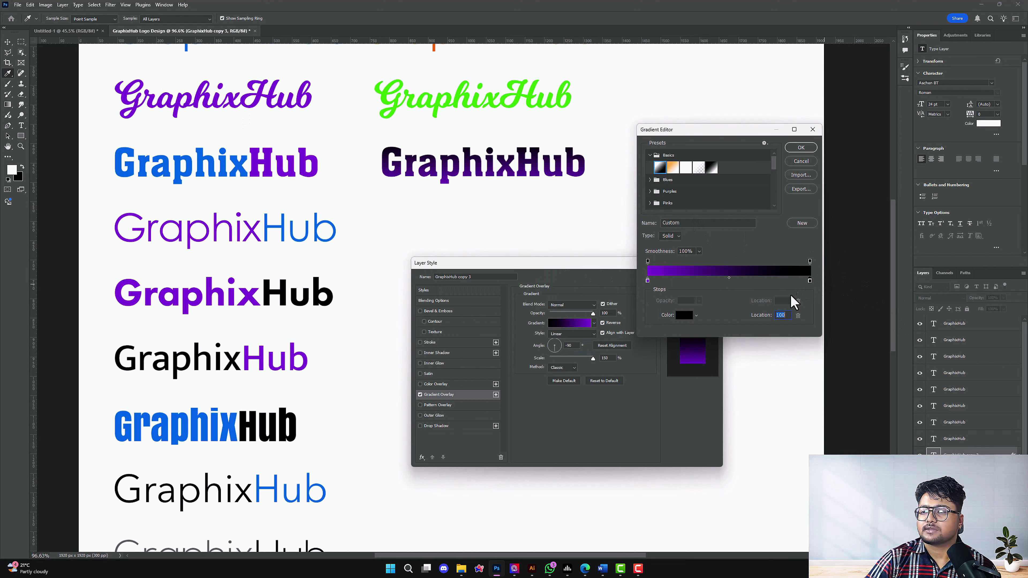
click(693, 317)
click(203, 145)
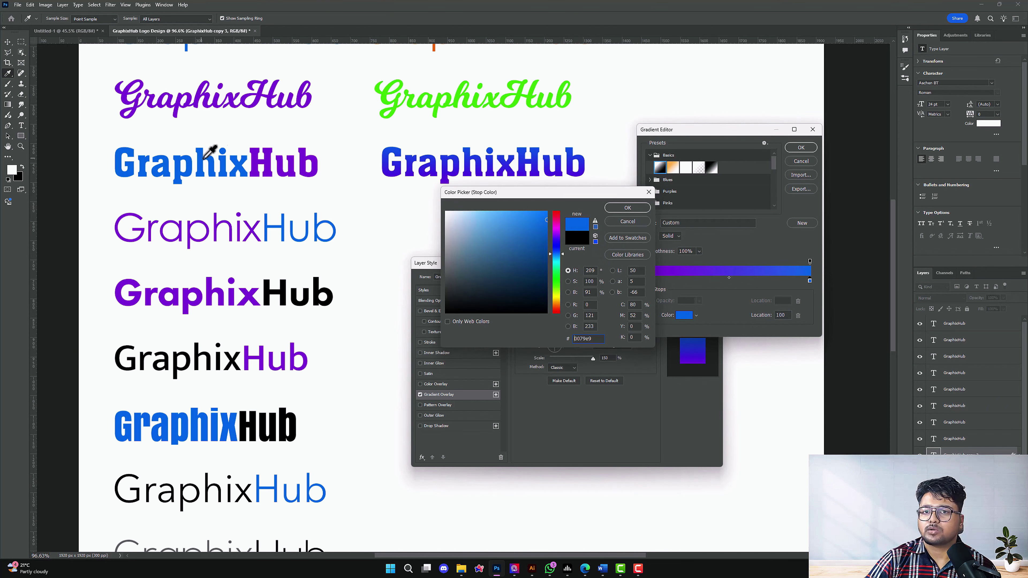
click(627, 207)
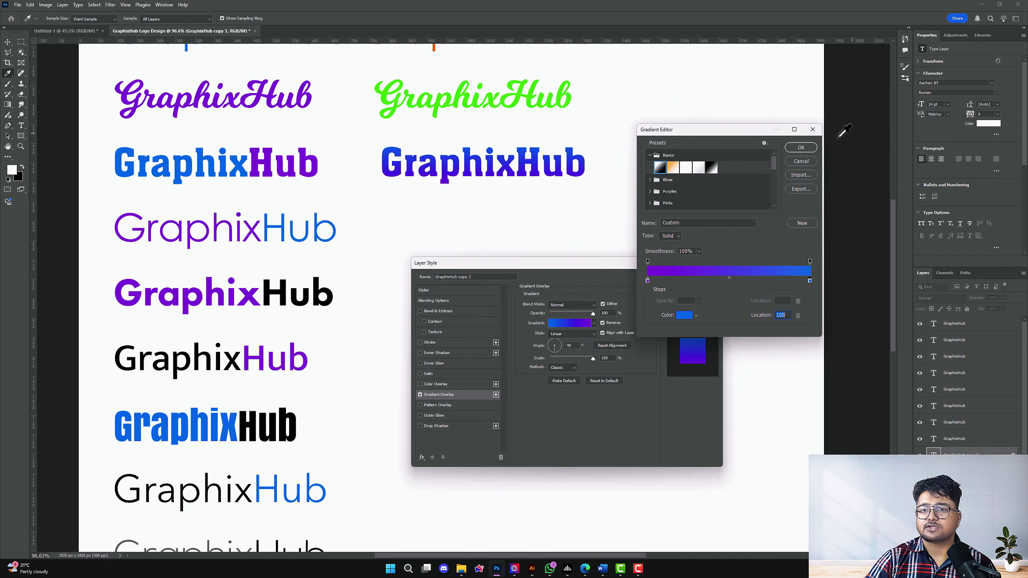
click(801, 149)
click(676, 279)
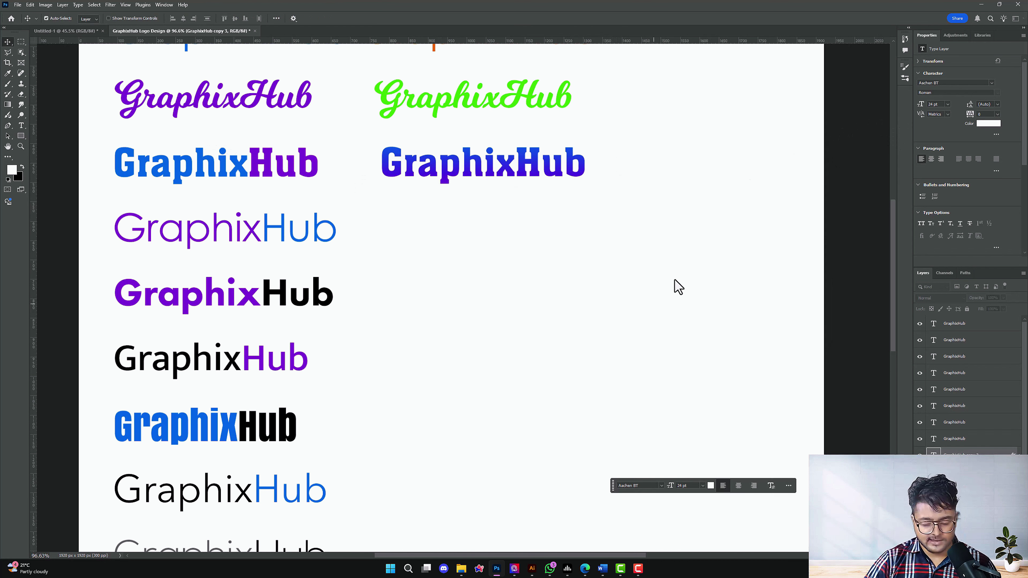
Duplicate the Century Gothic wordmark to its right and give the white-filled copy a linear gradient overlay between black #000000 and blue #0079e9
drag(255, 239, 539, 243)
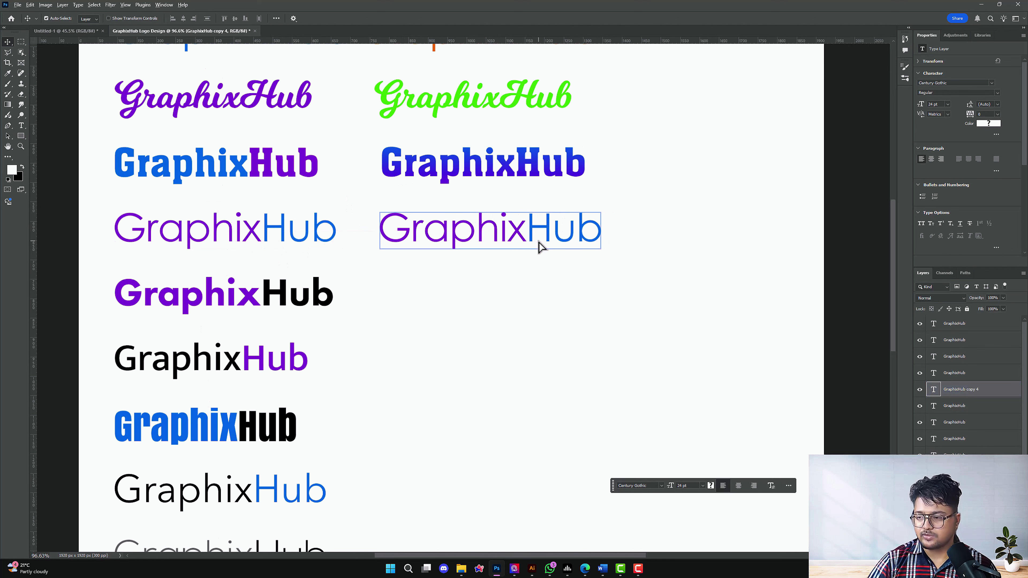
key(alt+BackSpace)
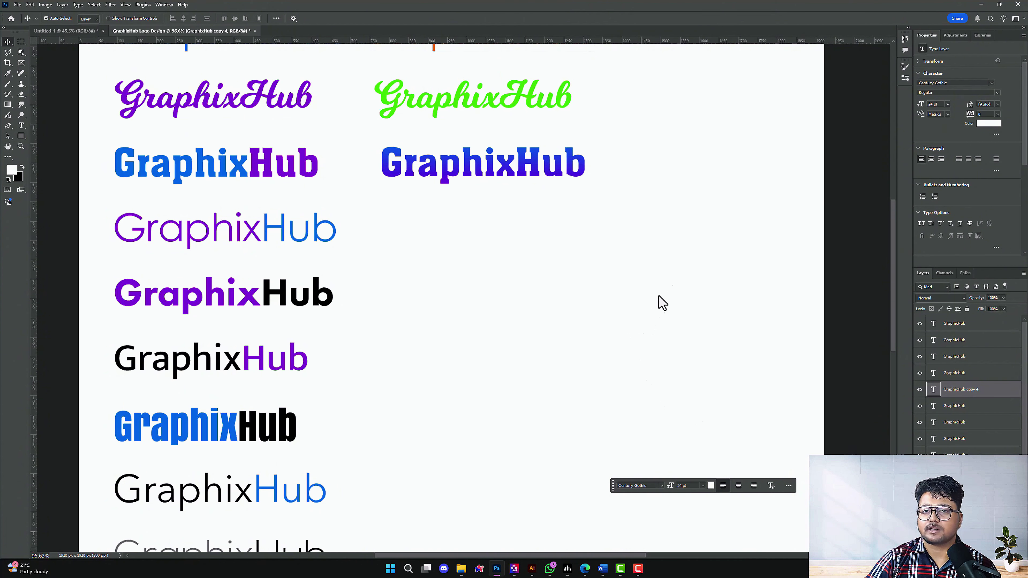
key(ctrl+alt+shift+g)
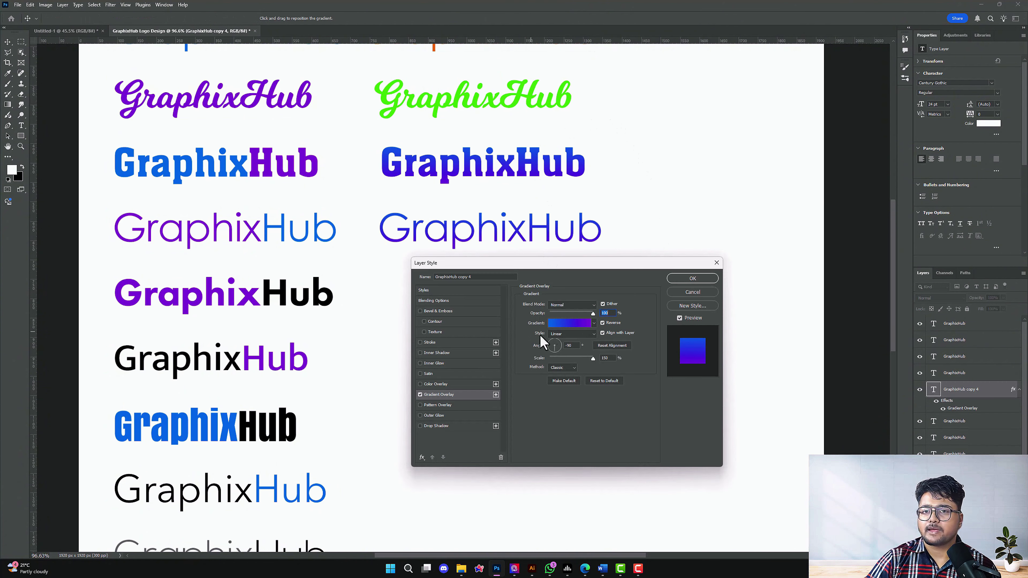
click(581, 324)
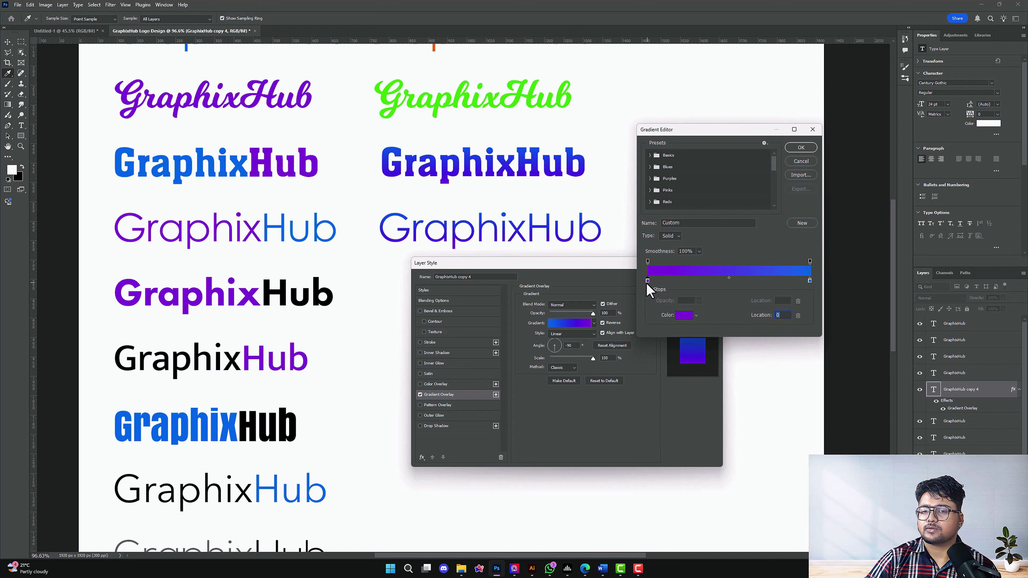
click(684, 318)
click(272, 425)
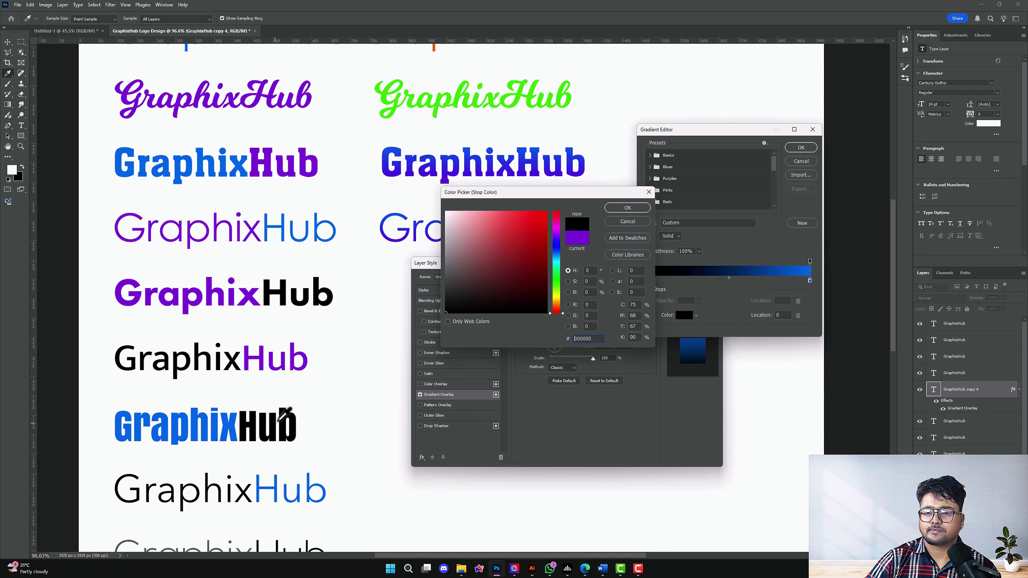
click(627, 207)
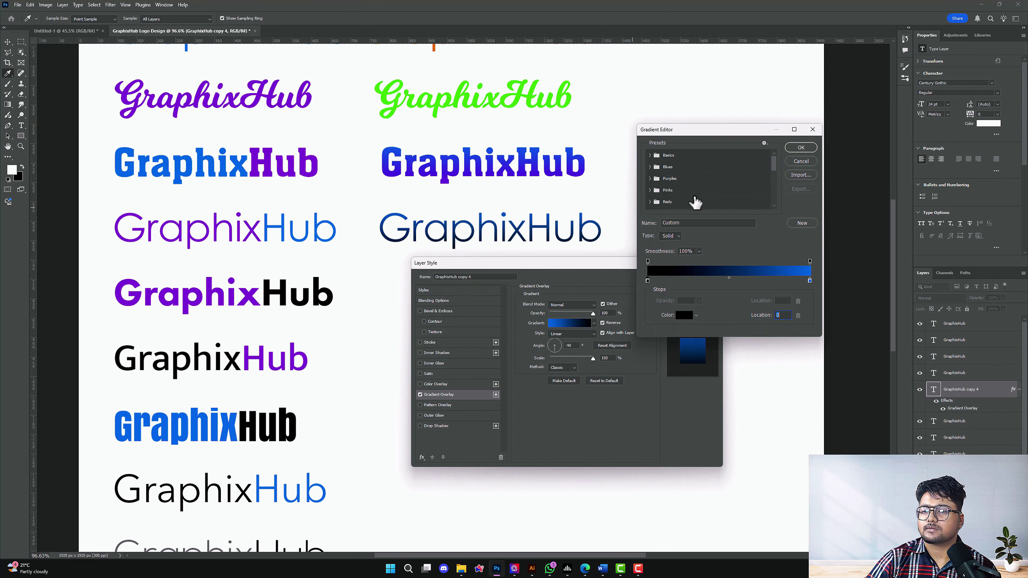
click(796, 150)
click(677, 279)
Duplicate the purple and black Futura PT wordmark to the right of the original and fill the copy with white
click(218, 305)
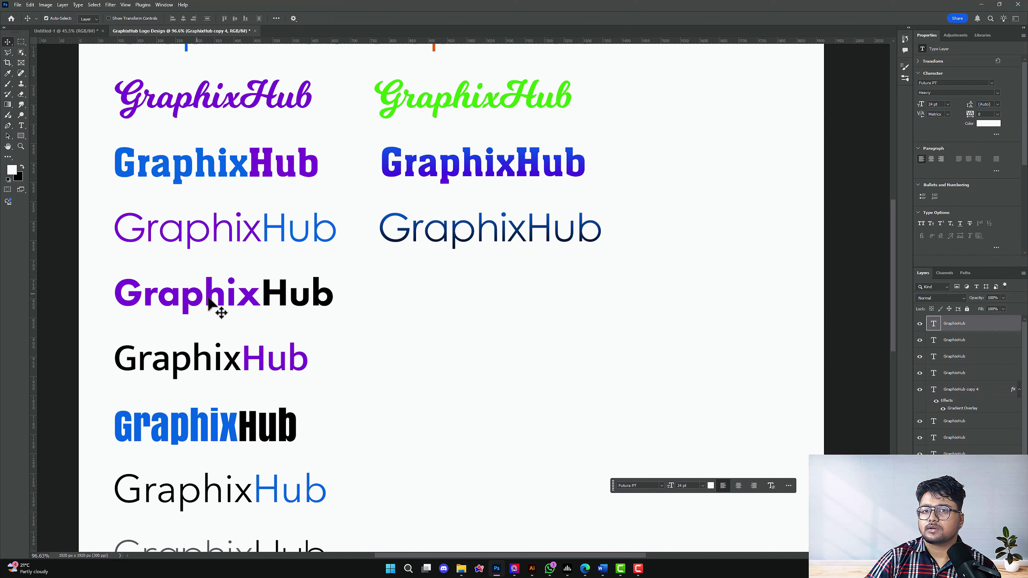
drag(218, 306, 511, 304)
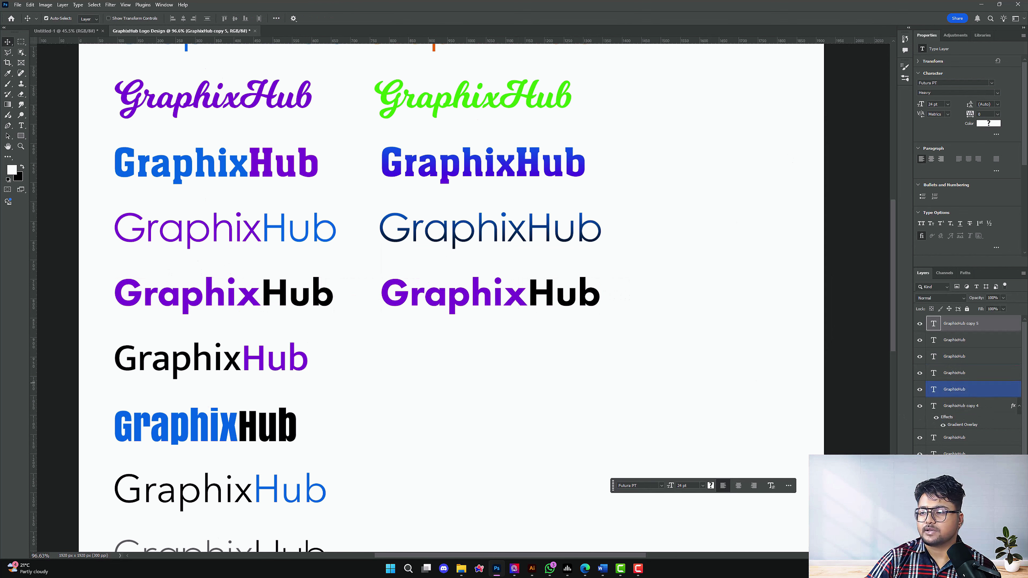
key(ctrl+z)
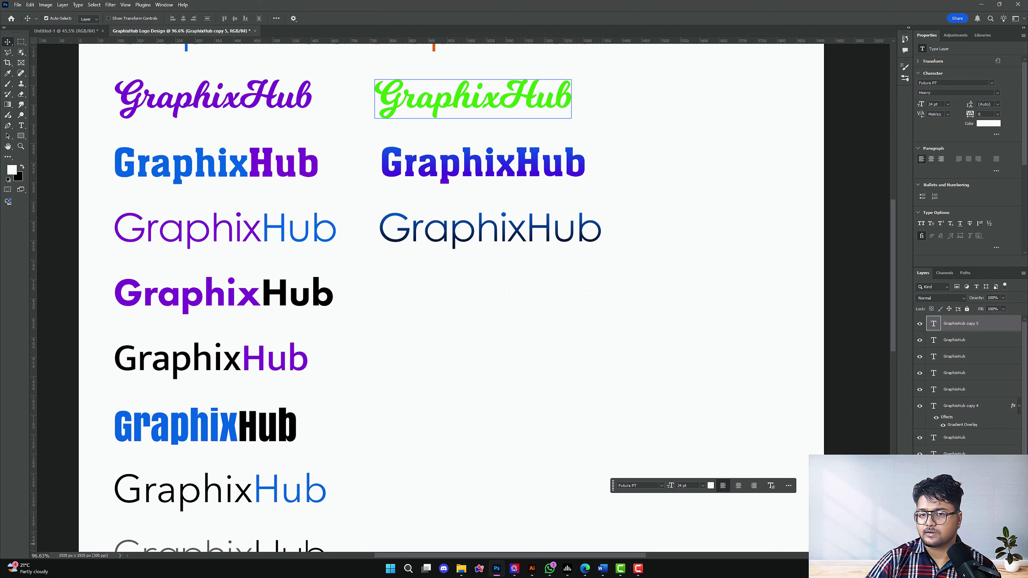
click(457, 284)
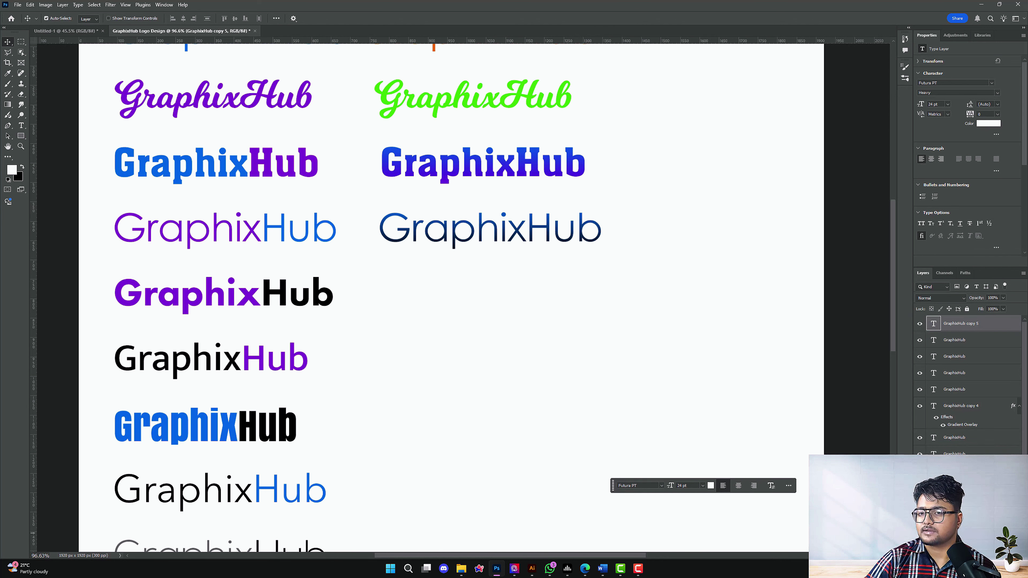
Paste the gradient overlay style onto the white Futura PT copy and change its blue color stop to the wordmark purple #8a00da
key(ctrl+alt+v)
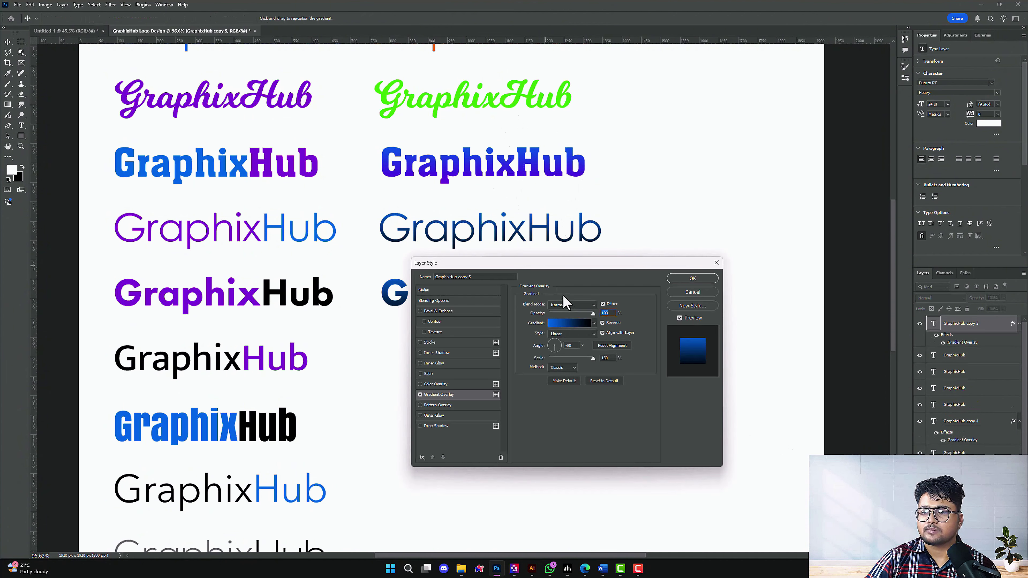
click(569, 325)
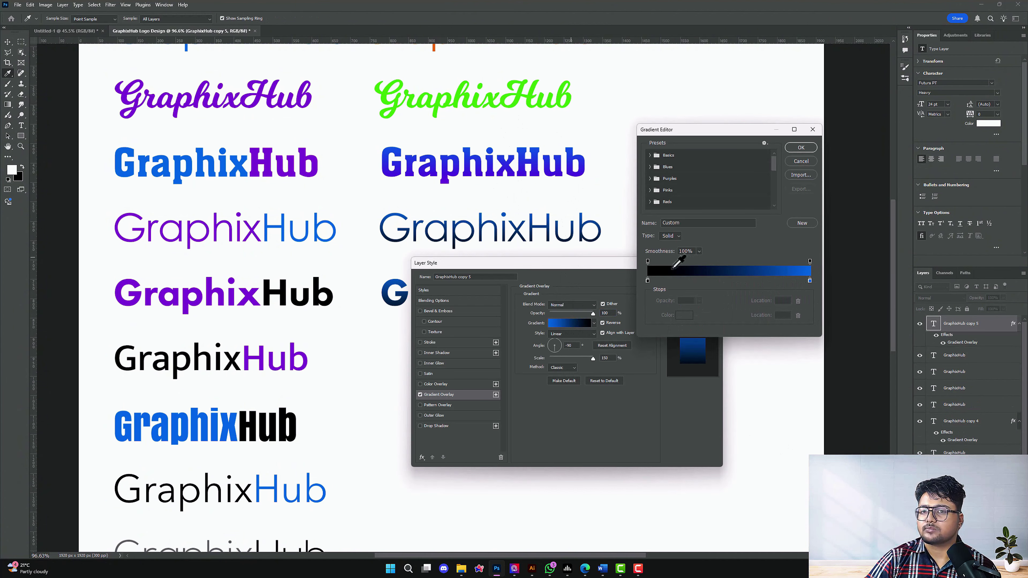
click(809, 280)
click(684, 315)
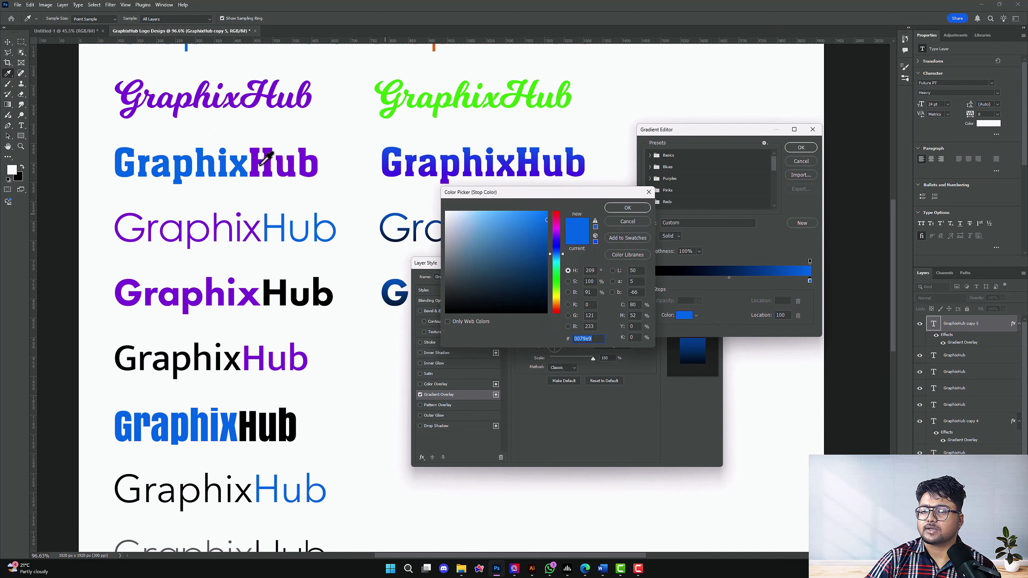
click(275, 155)
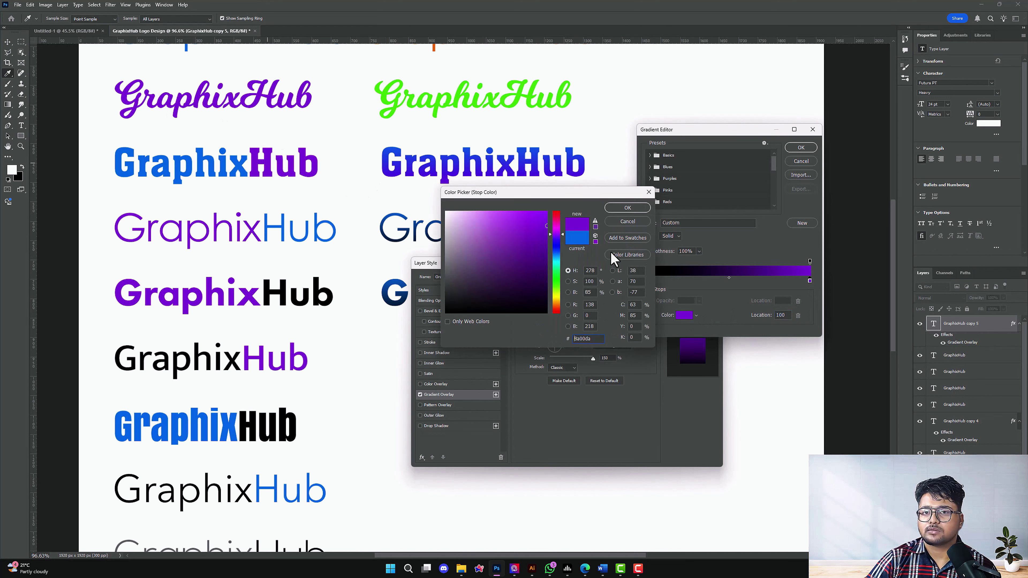
click(627, 207)
click(801, 148)
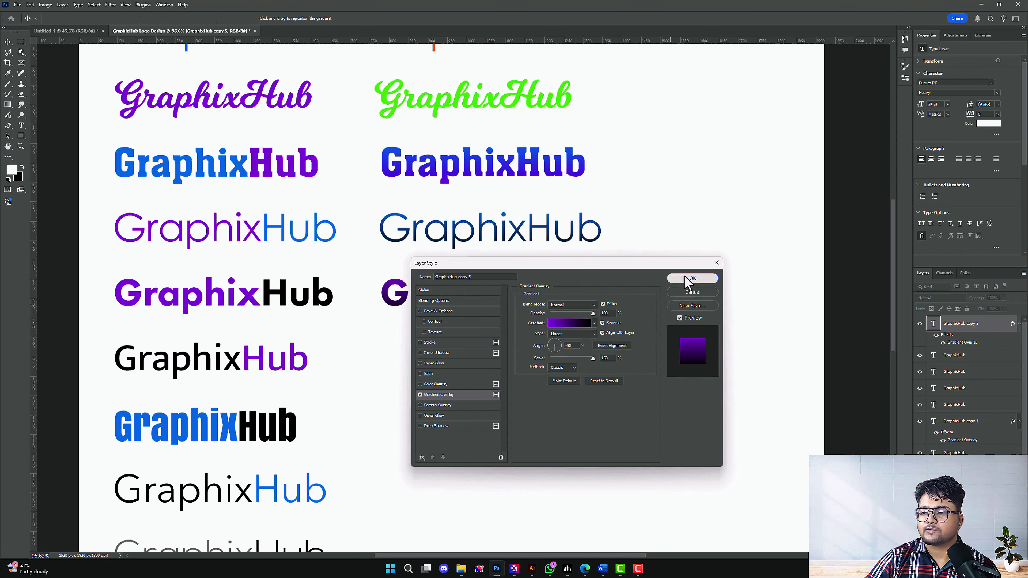
click(683, 278)
Move the blue and purple dark-gradient wordmarks beside the top rows and delete the script, slab, two-tone Century Gothic and two-tone Futura PT wordmarks
scroll(426, 413, down, 3)
scroll(429, 409, down, 2)
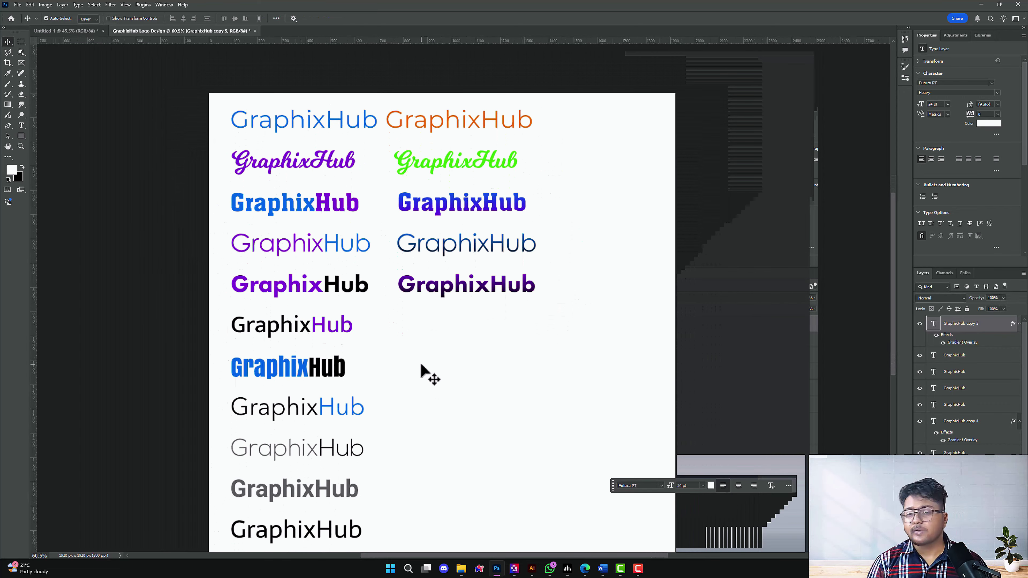
click(328, 130)
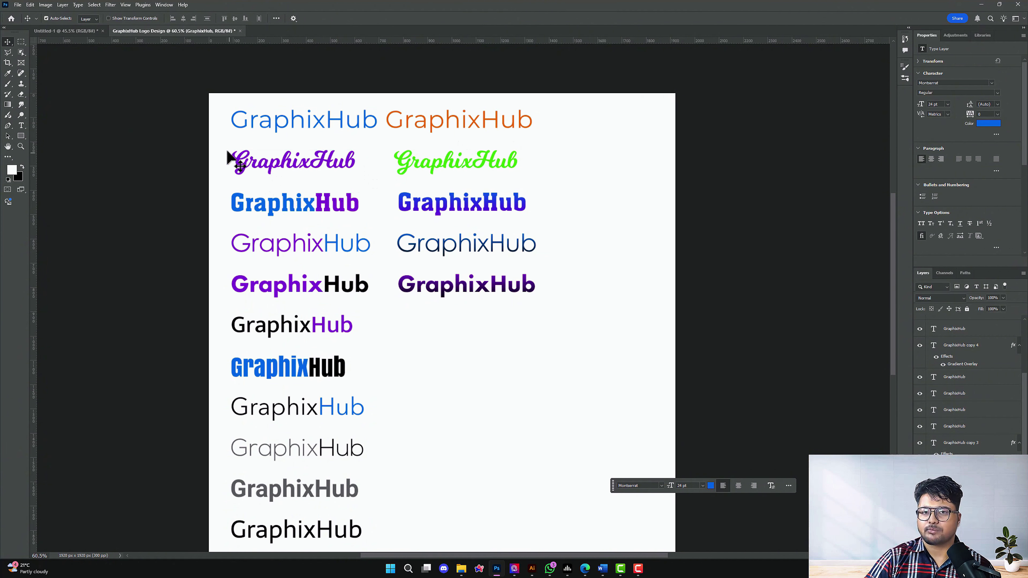
scroll(454, 277, up, 3)
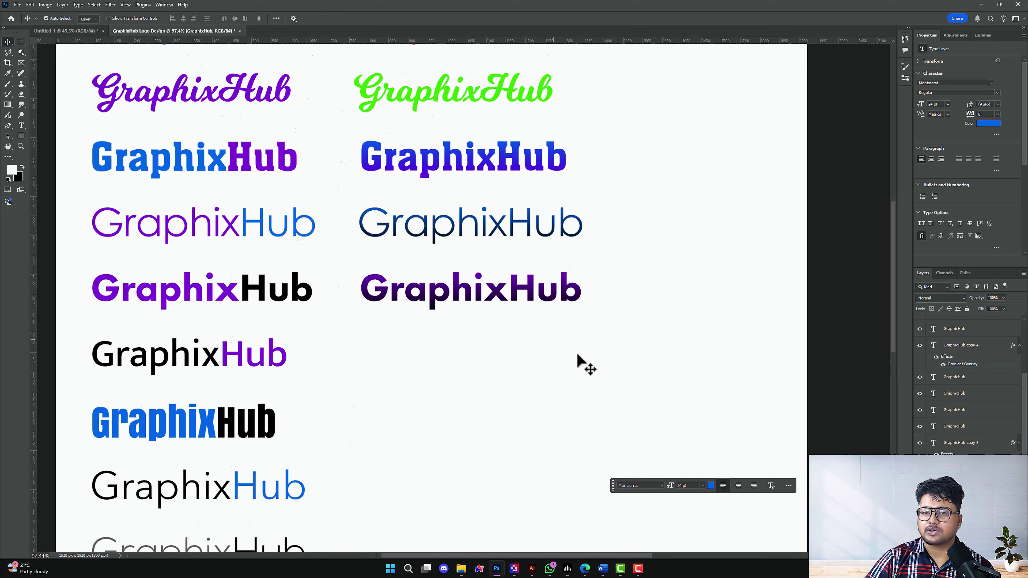
drag(590, 360, 595, 93)
scroll(421, 235, down, 2)
drag(444, 266, 243, 136)
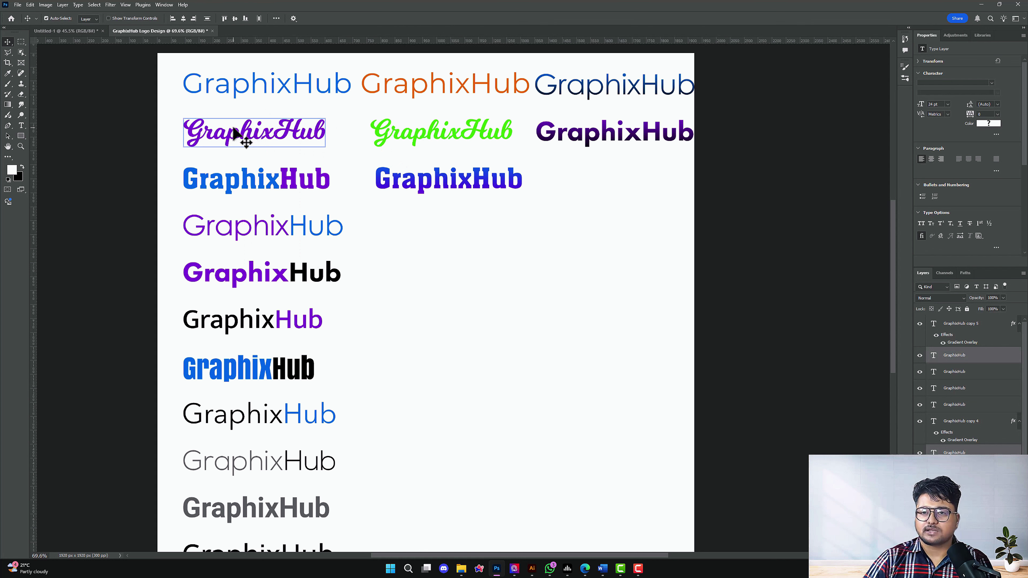
key(Delete)
Move the thin gray and black wordmark up beneath the blue Montserrat one and delete the other wordmarks remaining in the lower rows
scroll(378, 344, down, 2)
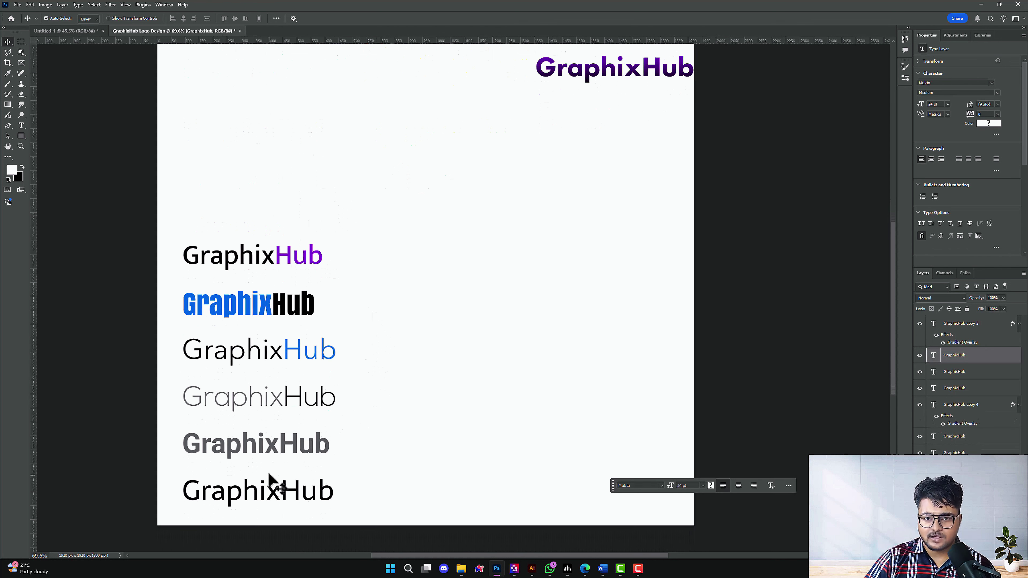
drag(287, 404, 350, 102)
scroll(413, 289, up, 3)
drag(351, 177, 305, 175)
drag(617, 168, 486, 165)
drag(619, 127, 475, 206)
scroll(342, 287, down, 1)
scroll(341, 287, down, 1)
drag(257, 280, 445, 469)
key(Delete)
Spread the five remaining wordmarks into two columns near the artboard's upper edge, with the purple gradient one centered below them
drag(442, 64, 494, 457)
drag(566, 84, 512, 366)
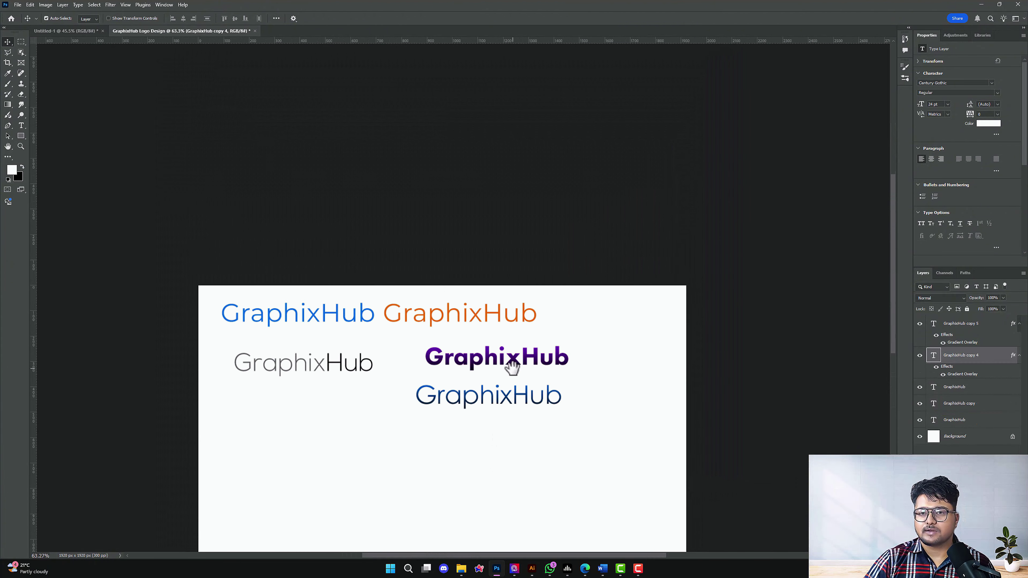
scroll(512, 366, down, 2)
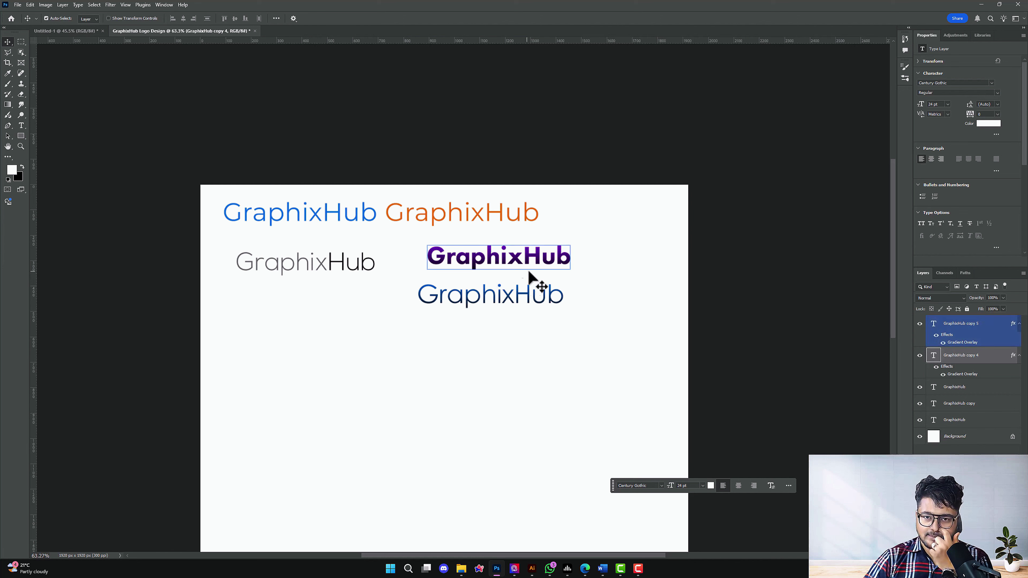
drag(500, 310, 431, 315)
drag(473, 268, 544, 369)
drag(477, 304, 570, 270)
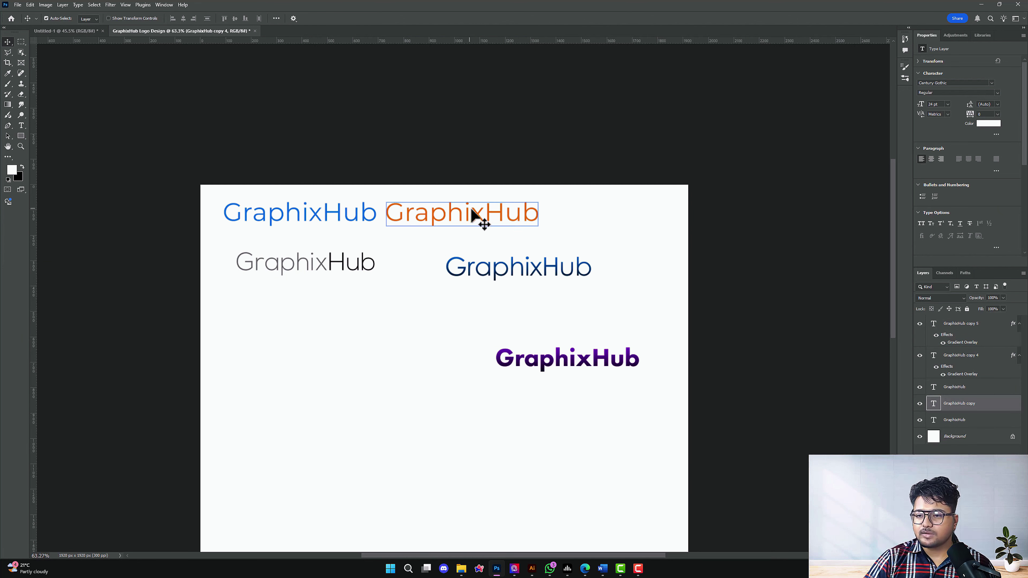
drag(475, 213, 547, 212)
drag(292, 213, 339, 220)
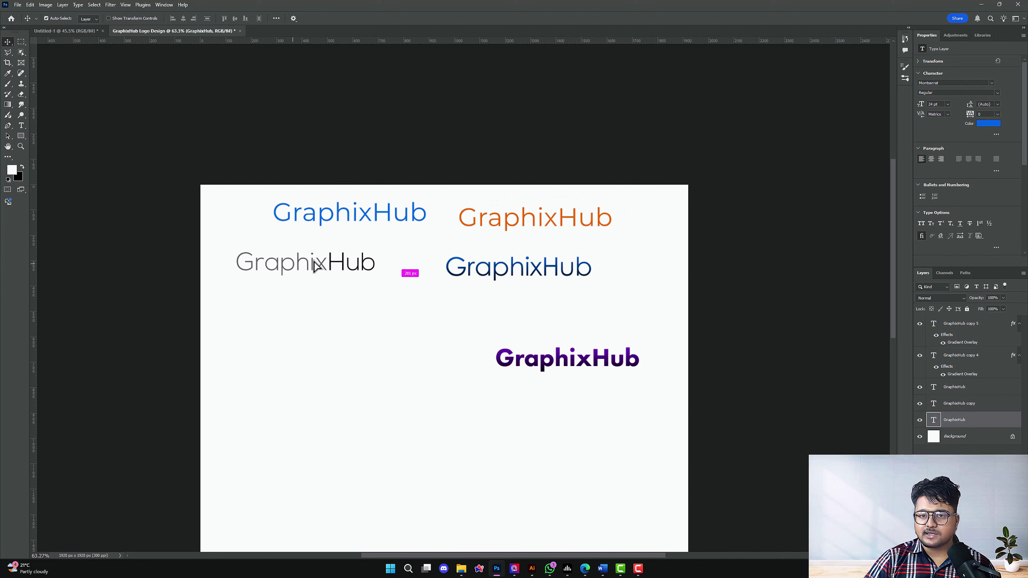
drag(315, 266, 345, 259)
drag(585, 371, 413, 336)
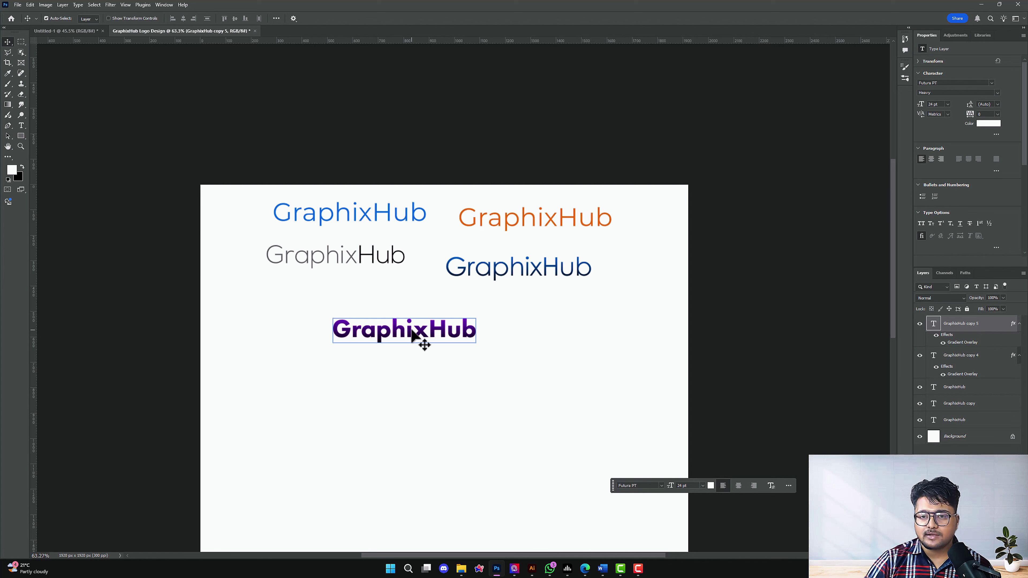
Duplicate the purple gradient wordmark below itself and shorten the copy's text to the initials GH
drag(411, 331, 422, 387)
scroll(422, 387, up, 3)
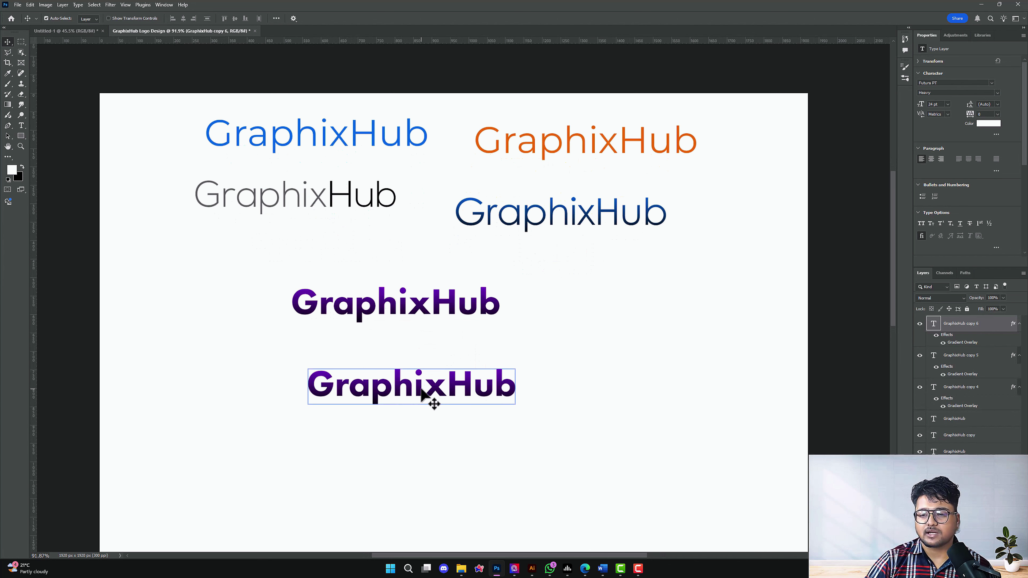
double_click(422, 389)
drag(335, 385, 445, 390)
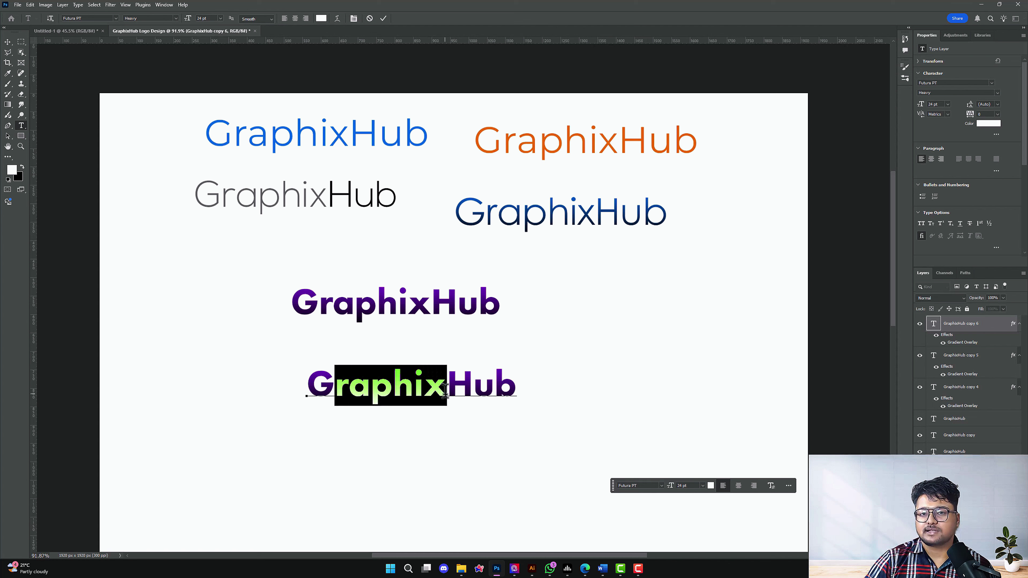
key(BackSpace)
drag(362, 387, 525, 392)
key(BackSpace)
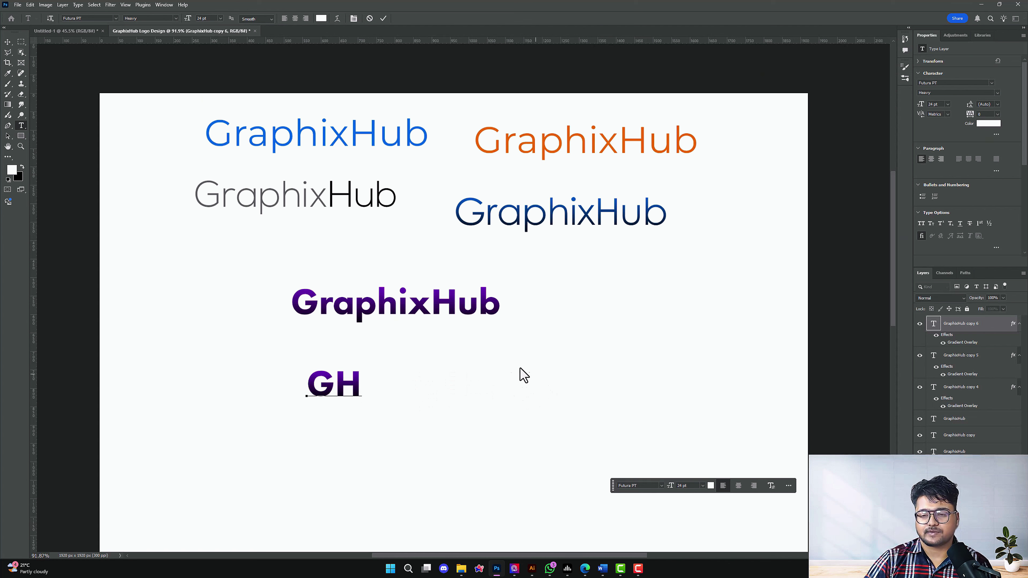
click(12, 42)
Place the purple gradient GraphixHub wordmark beneath the GH initials and align their horizontal centers
drag(436, 288, 387, 429)
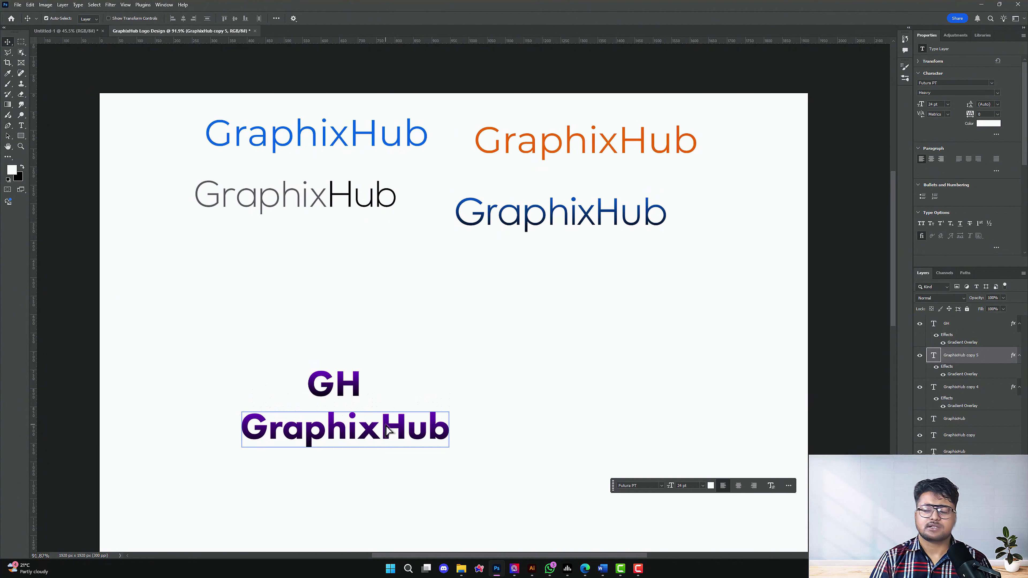
drag(420, 487, 294, 326)
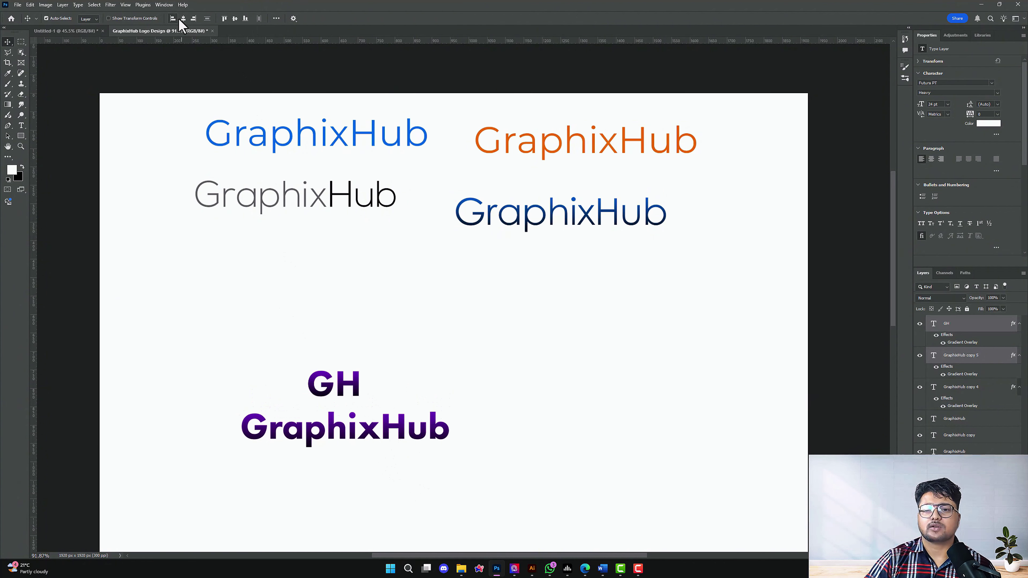
Duplicate the stacked GH and GraphixHub lockup to its right and delete the GH initials from the copy
drag(344, 384, 486, 325)
click(420, 299)
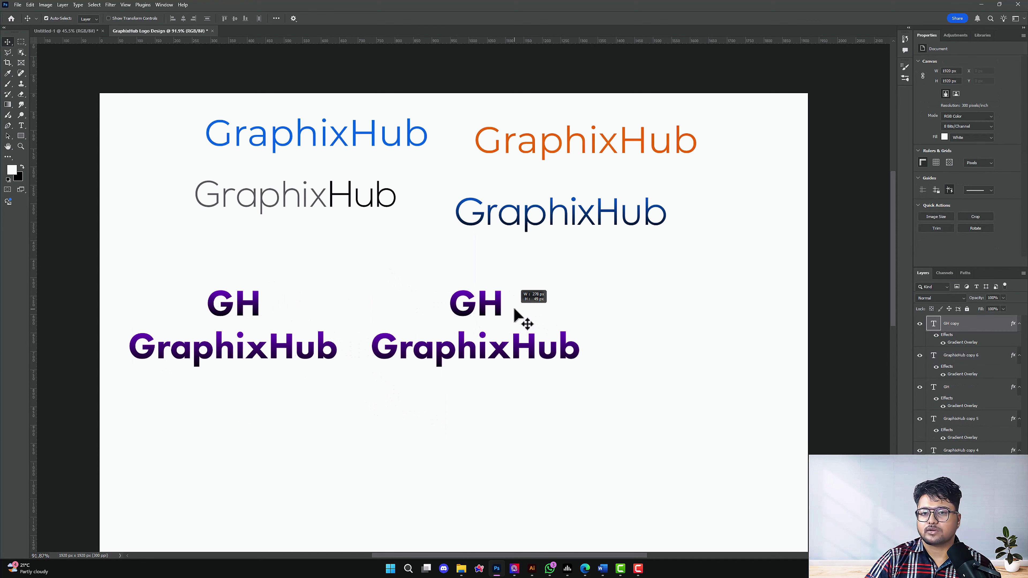
key(Delete)
drag(498, 320, 524, 293)
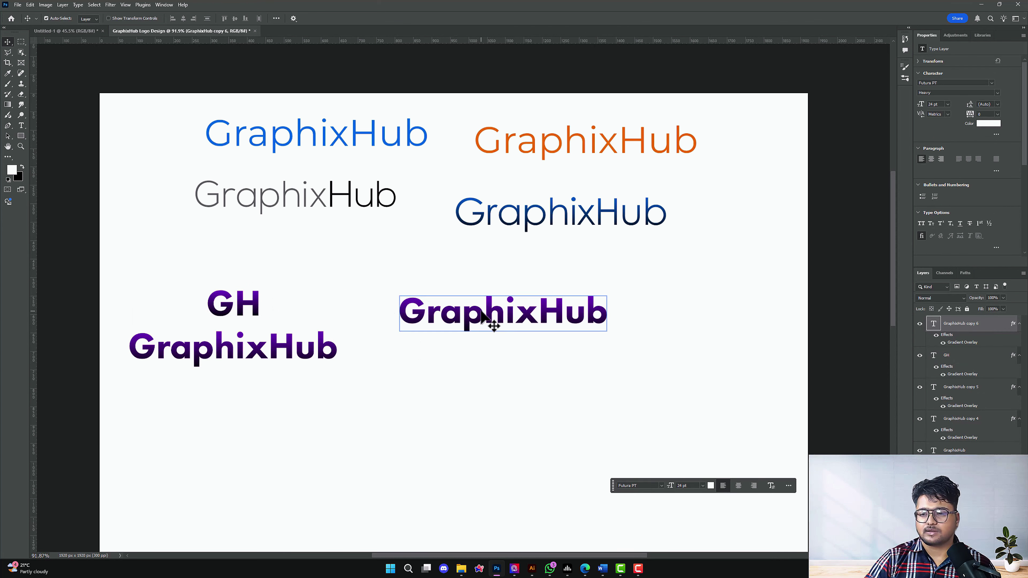
Duplicate the new purple GraphixHub copy directly below itself and shorten the upper wordmark to Graphix
scroll(491, 319, up, 3)
alt+drag(591, 330, 587, 392)
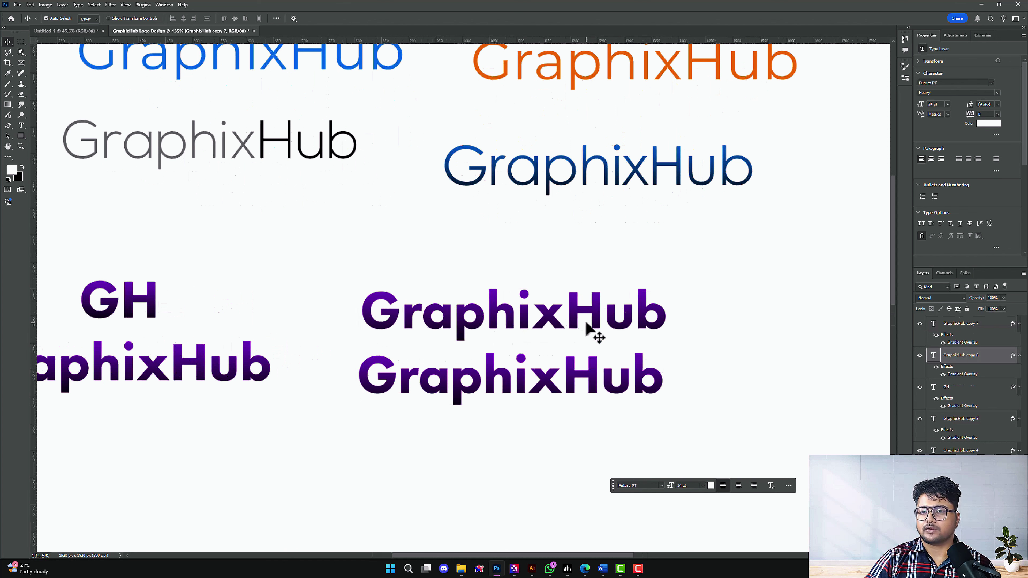
double_click(565, 314)
drag(564, 313, 714, 337)
key(BackSpace)
key(ctrl+Return)
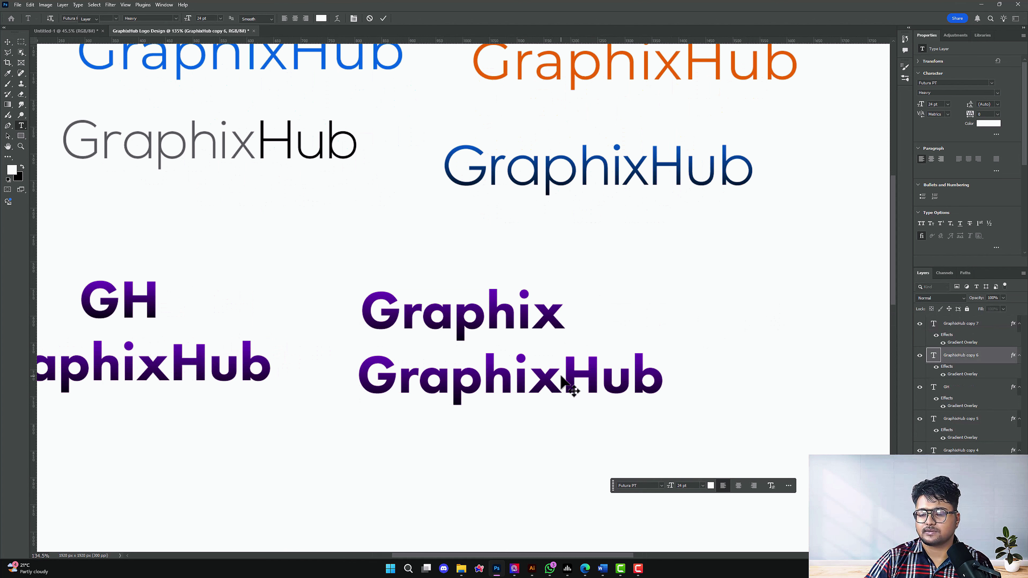
Shorten the lower wordmark to Hub and tuck it under the right end of Graphix
double_click(559, 375)
drag(559, 374, 508, 365)
key(BackSpace)
key(ctrl+Return)
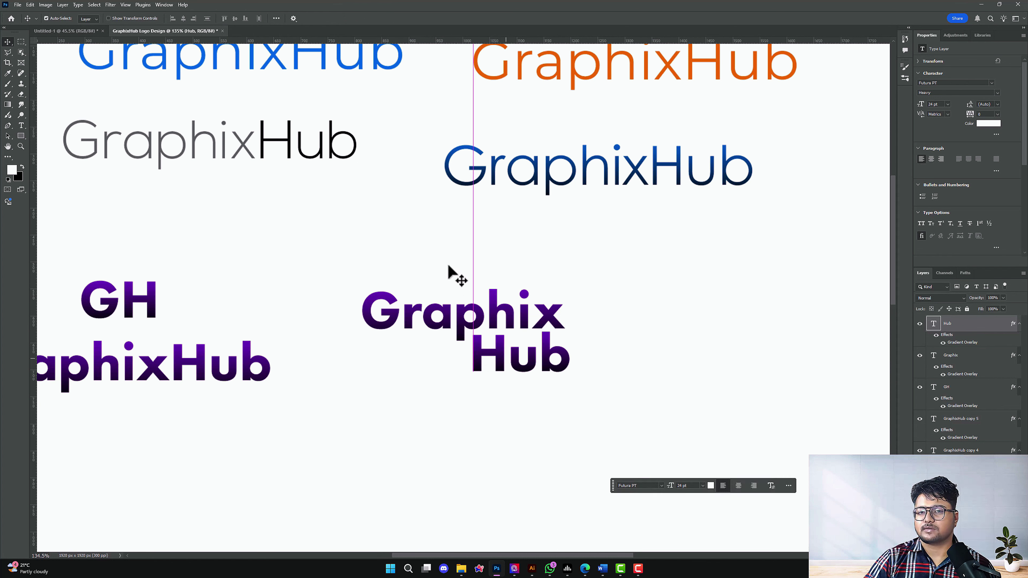
Duplicate the stacked Graphix Hub lockup to its right, set the copy's Hub to Light and line it up with the right end of Graphix
click(427, 259)
scroll(427, 259, down, 3)
drag(466, 316, 593, 316)
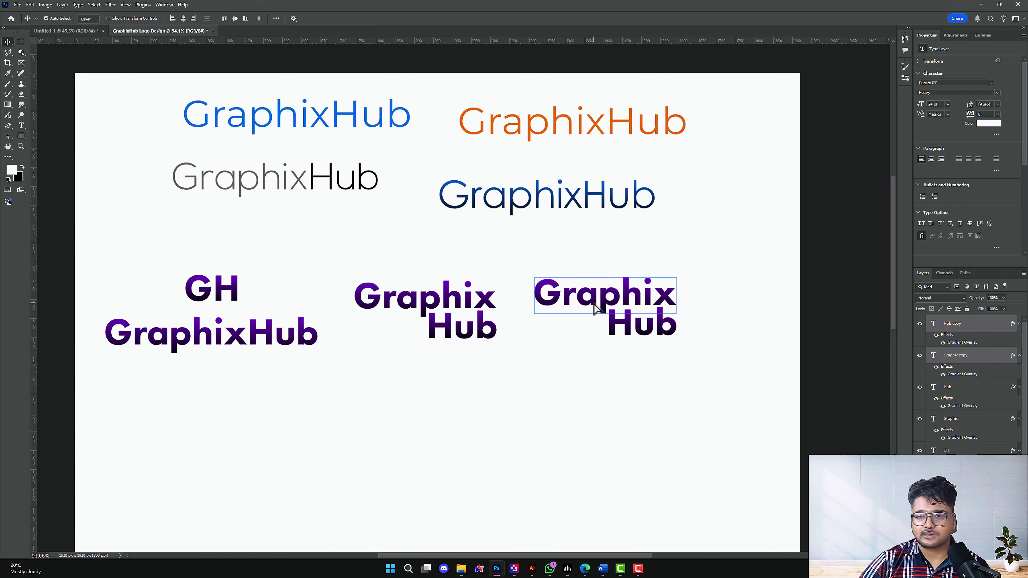
click(608, 384)
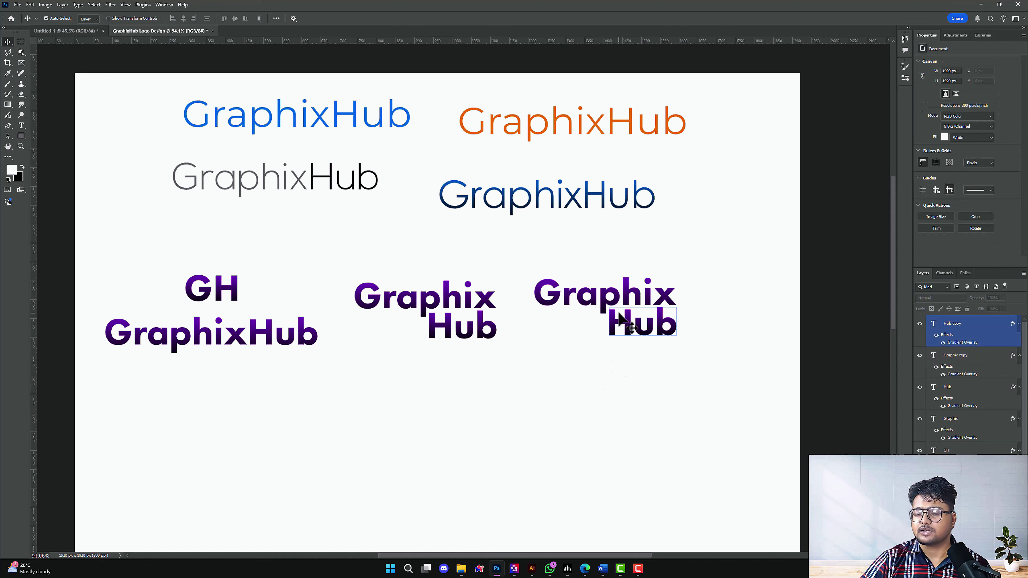
click(636, 330)
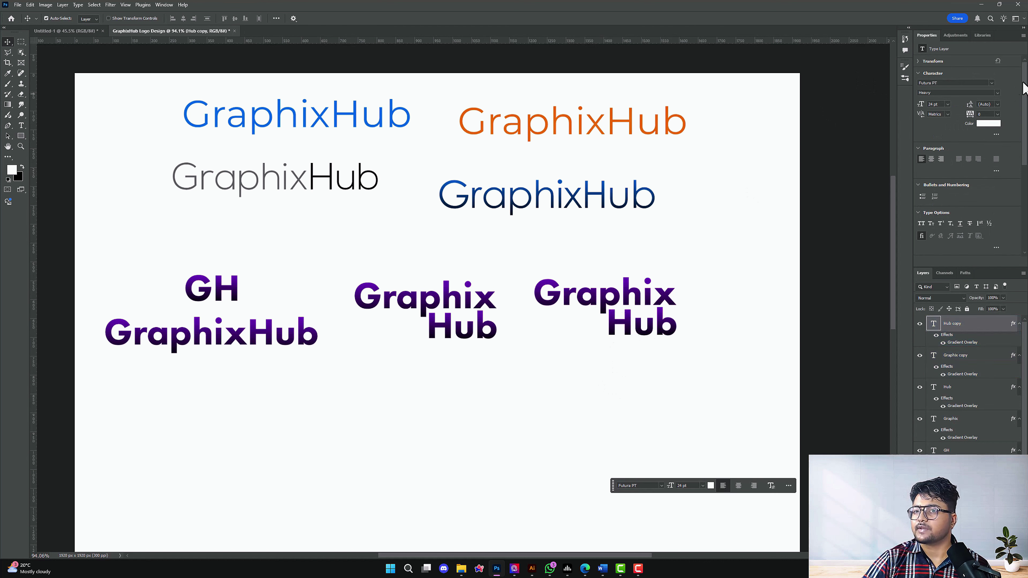
click(997, 93)
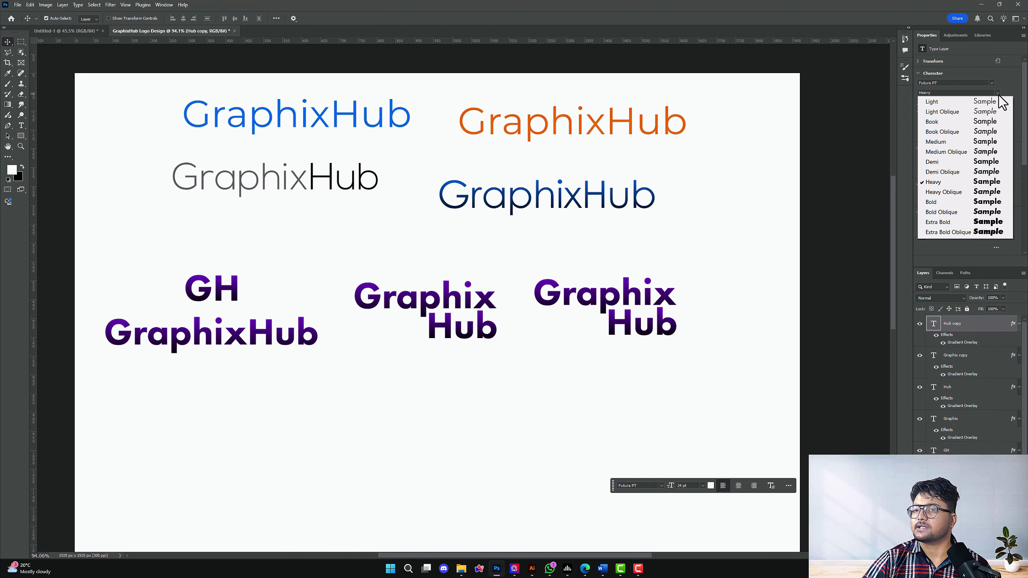
click(938, 103)
scroll(660, 328, up, 3)
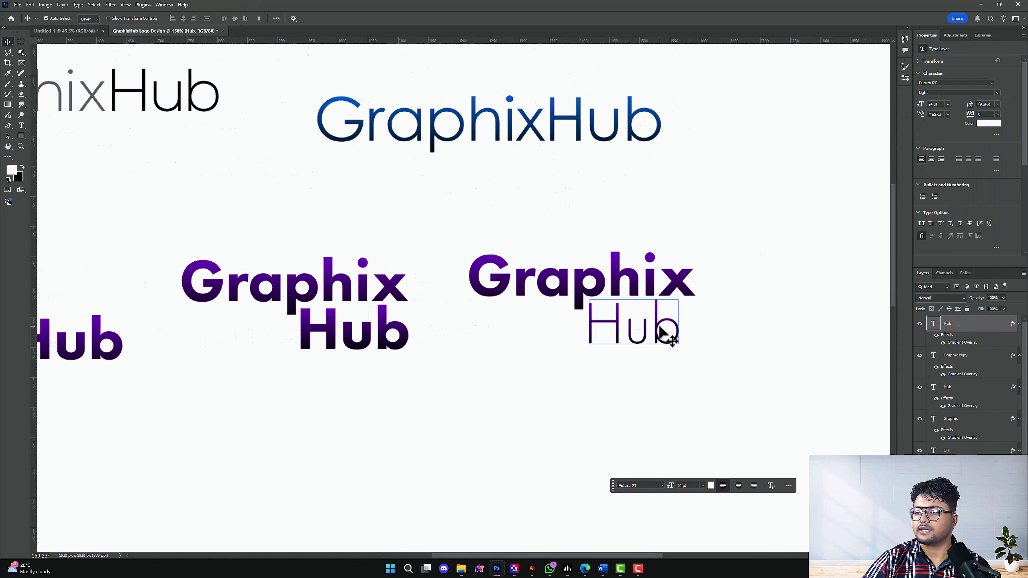
drag(663, 333, 680, 331)
Duplicate the lockup with the Light Hub into the space below and set the new copy's Hub to Heavy
shift+click(640, 295)
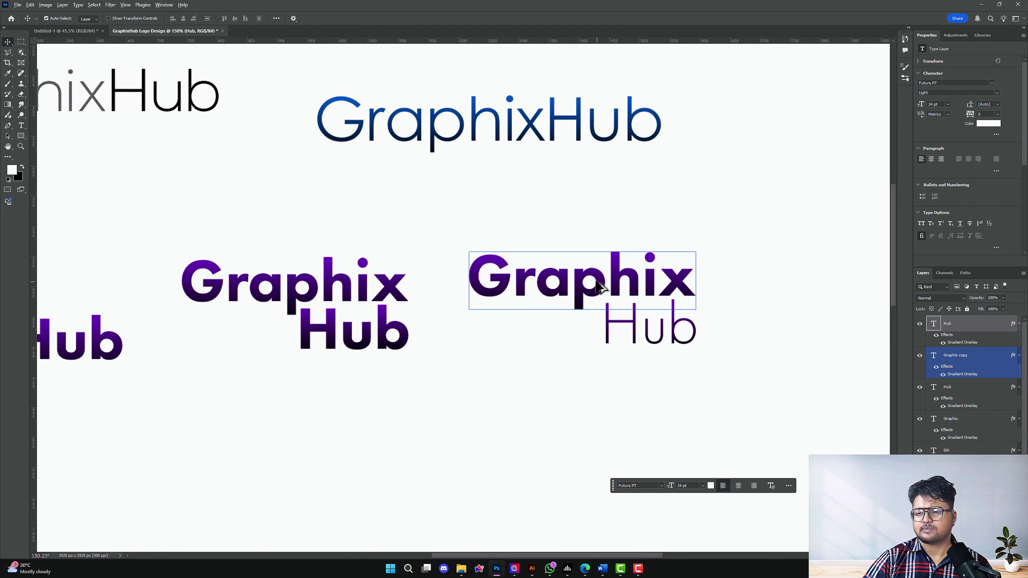
scroll(647, 364, down, 3)
scroll(683, 319, down, 2)
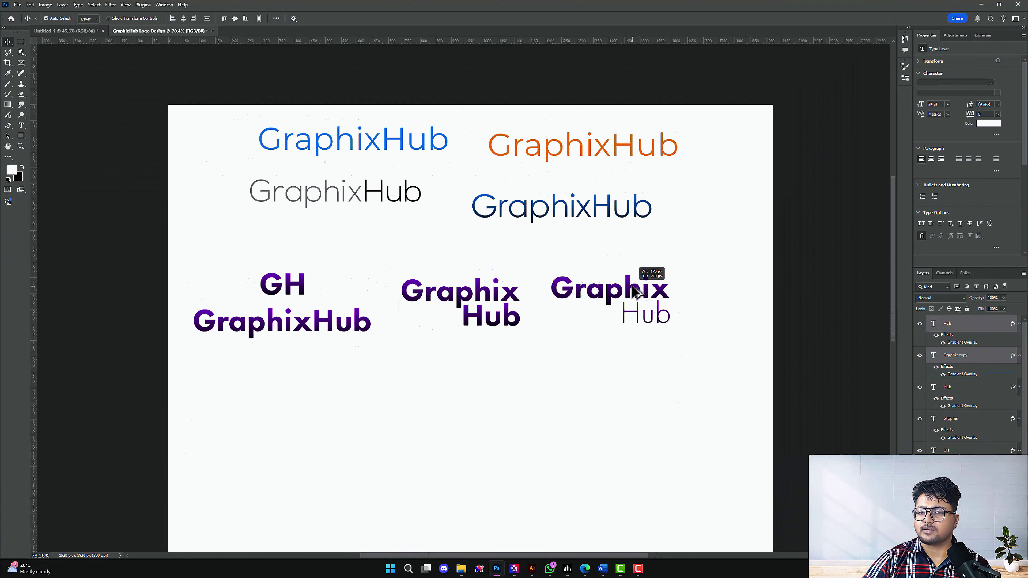
drag(644, 285, 506, 386)
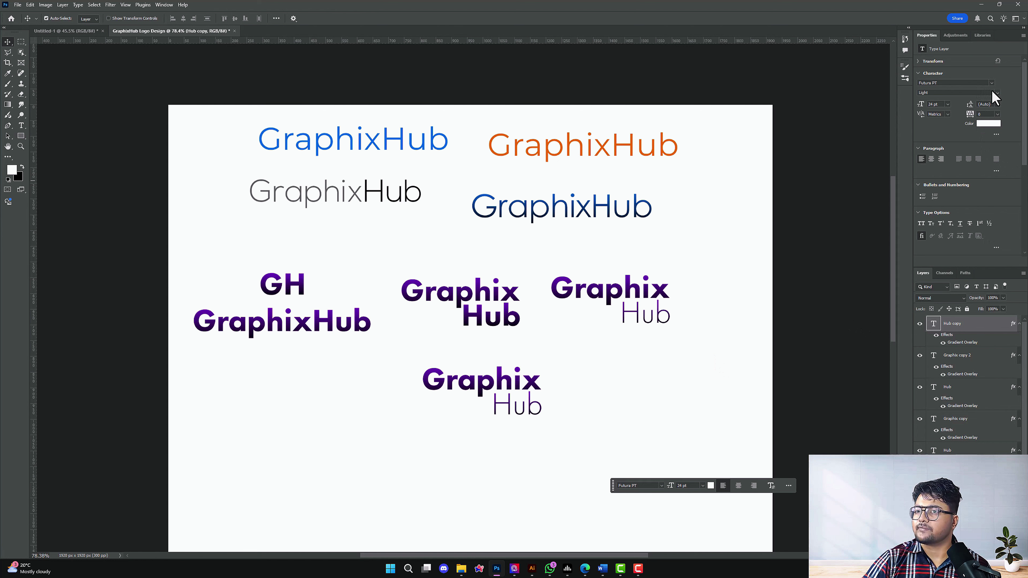
click(987, 93)
click(930, 175)
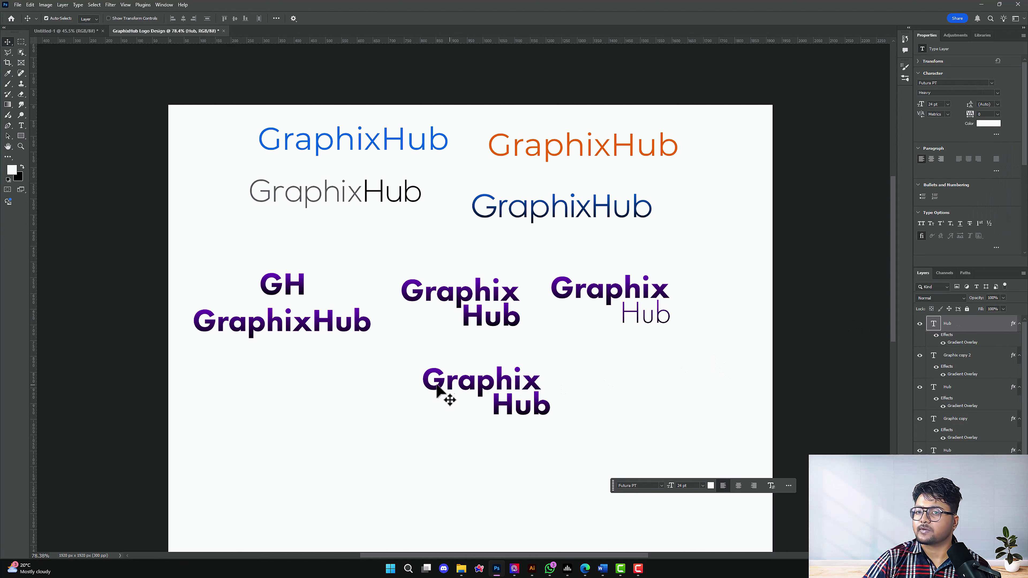
Set Graphix in the lowest stacked lockup to Book and line up Hub beneath its right end
click(447, 381)
click(989, 93)
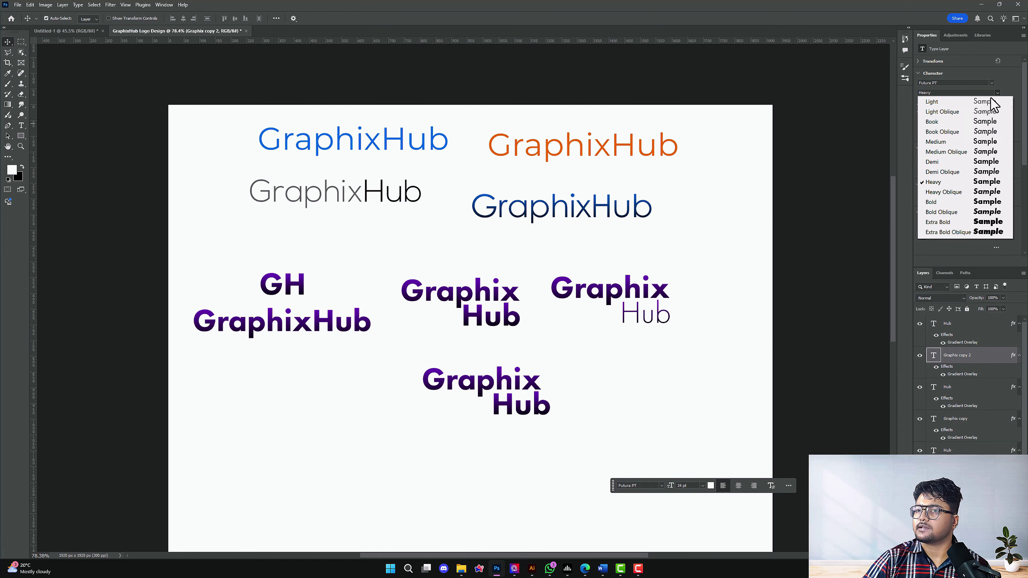
click(948, 121)
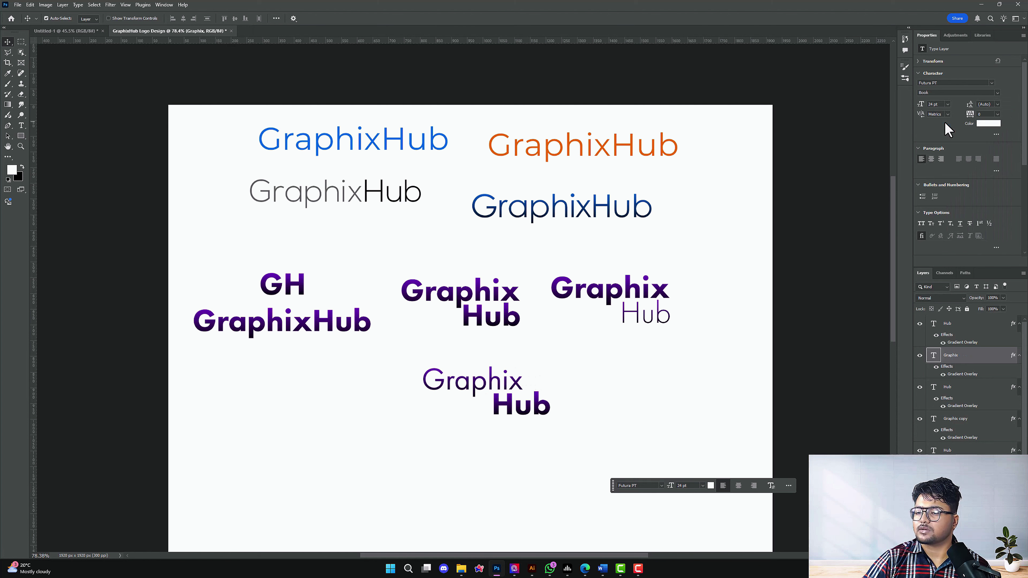
click(475, 440)
scroll(473, 437, up, 2)
drag(535, 405, 452, 390)
scroll(506, 402, up, 3)
scroll(452, 391, down, 3)
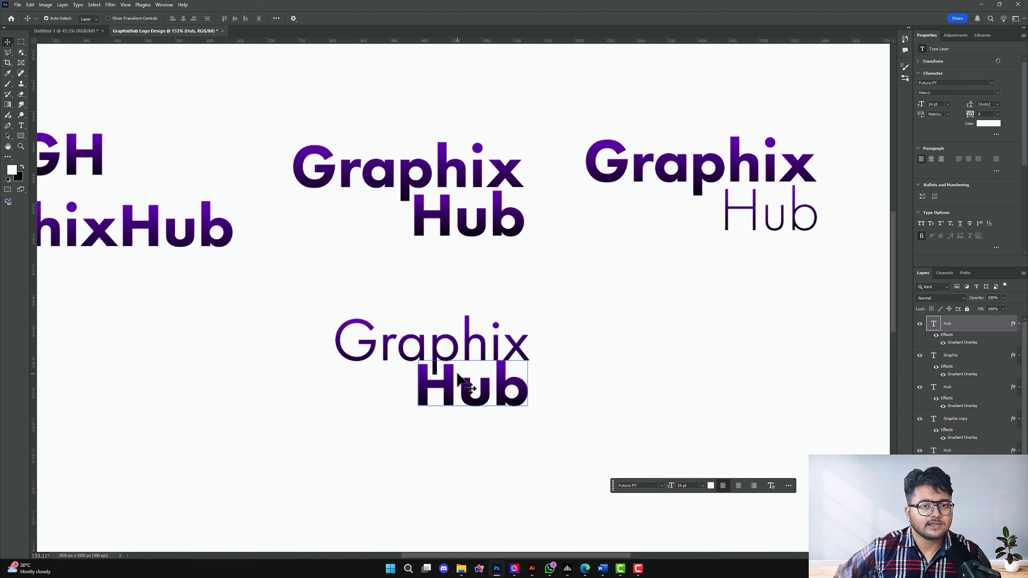
scroll(458, 379, down, 3)
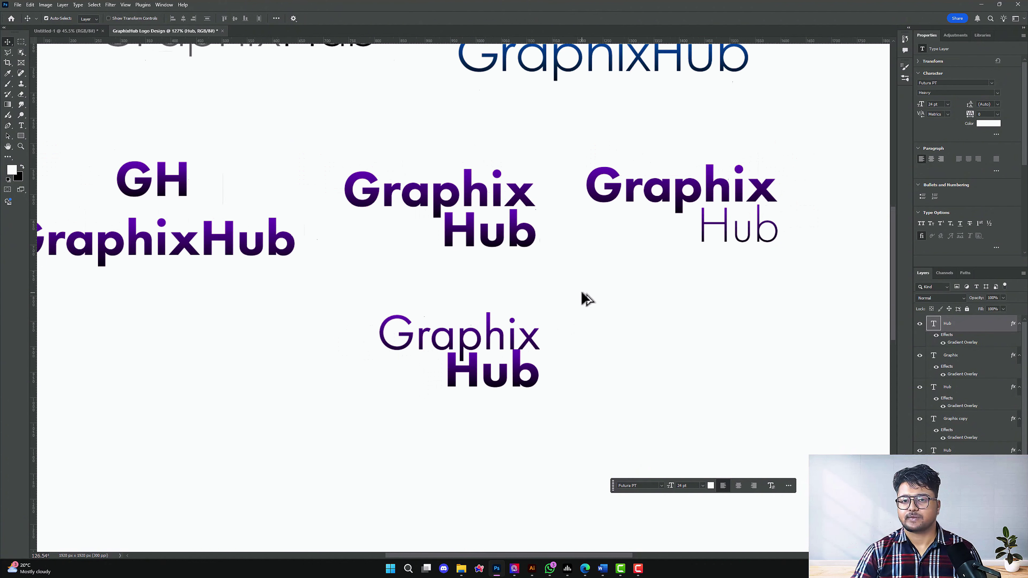
scroll(546, 289, down, 2)
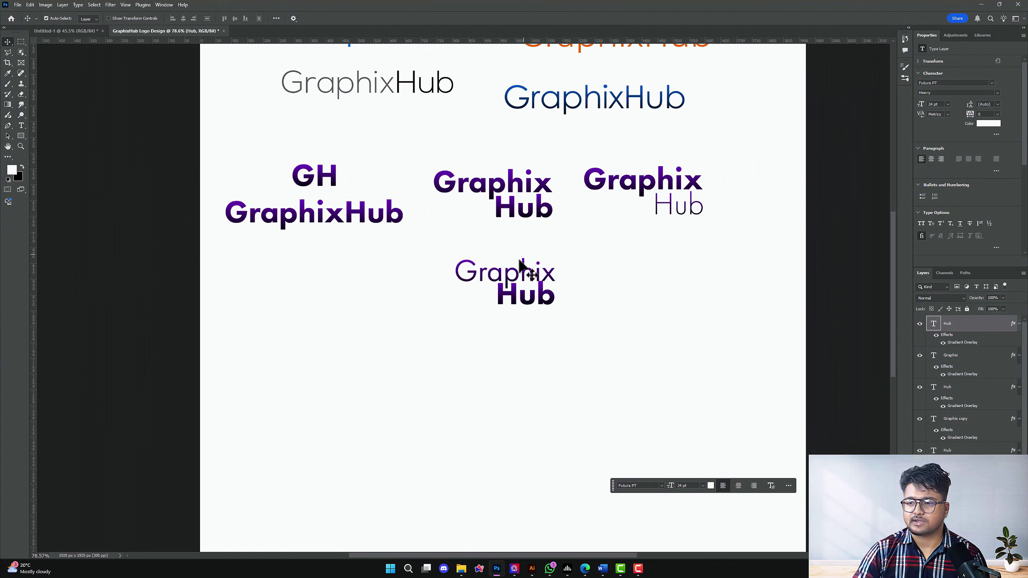
Duplicate the purple single-line GraphixHub wordmark into the empty space below and set the copy to Book
click(520, 265)
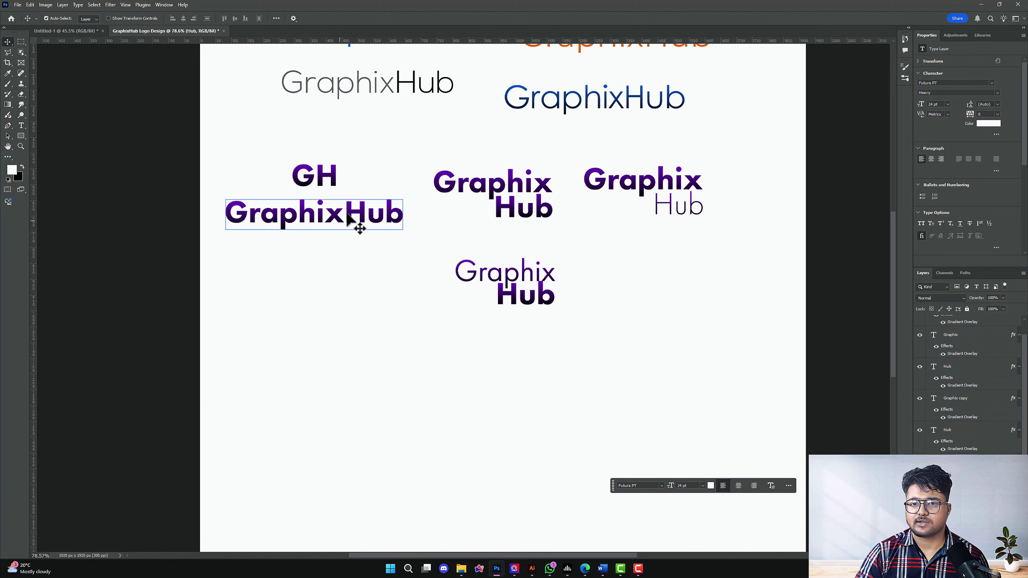
drag(352, 221, 409, 359)
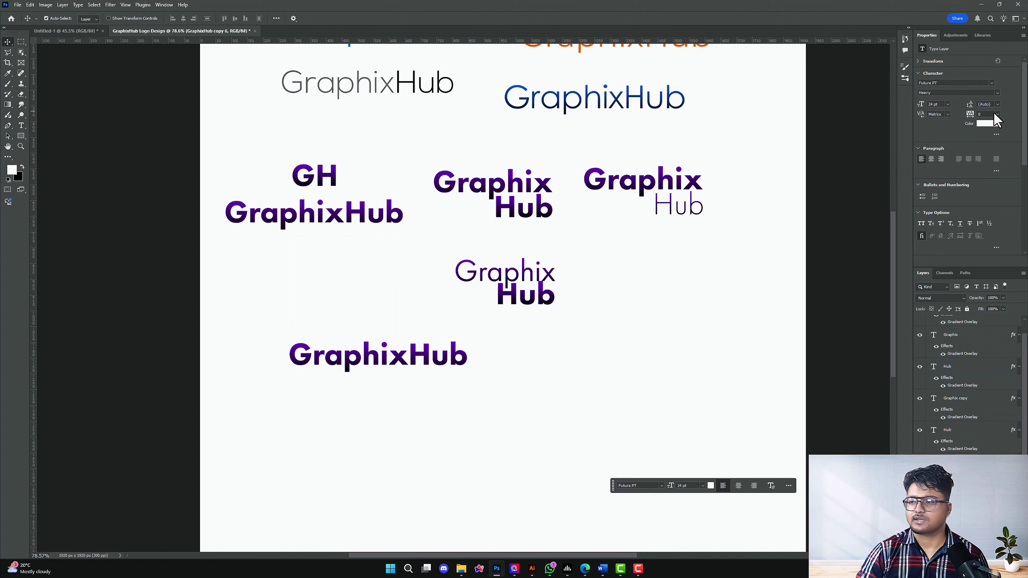
click(997, 92)
click(967, 122)
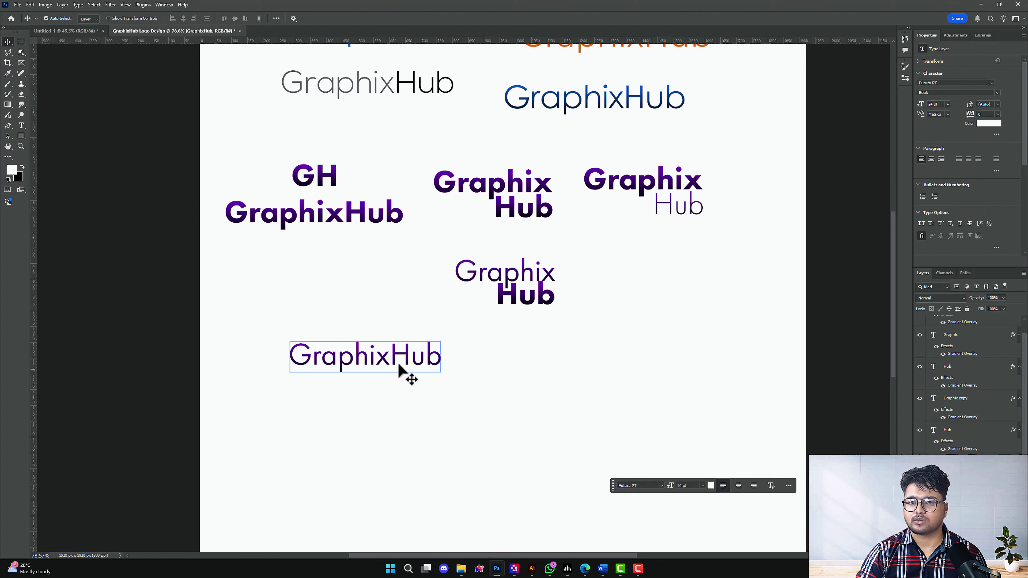
Set only the Hub part of the new single-line GraphixHub wordmark to Heavy
double_click(408, 361)
drag(390, 356, 581, 368)
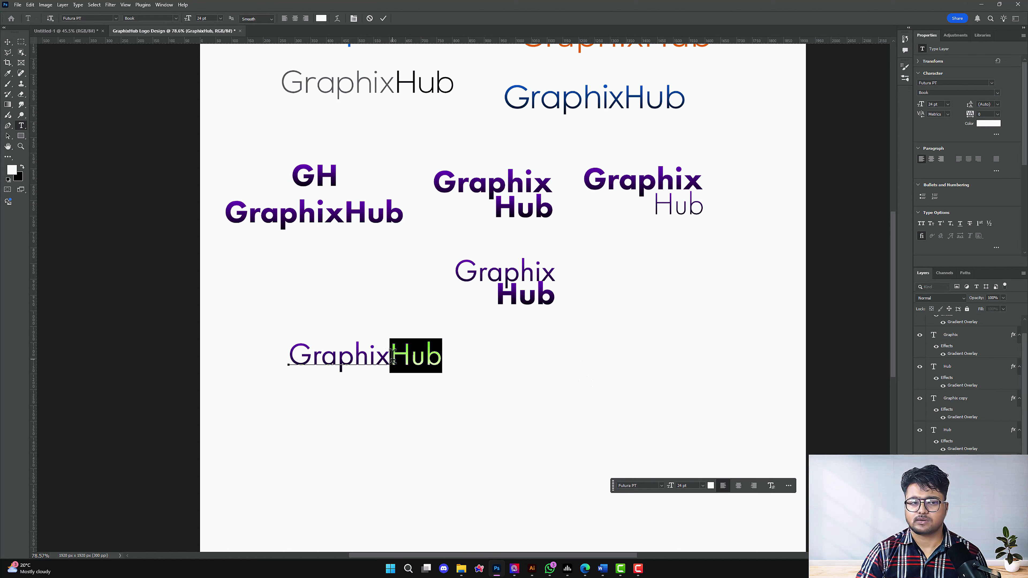
click(997, 93)
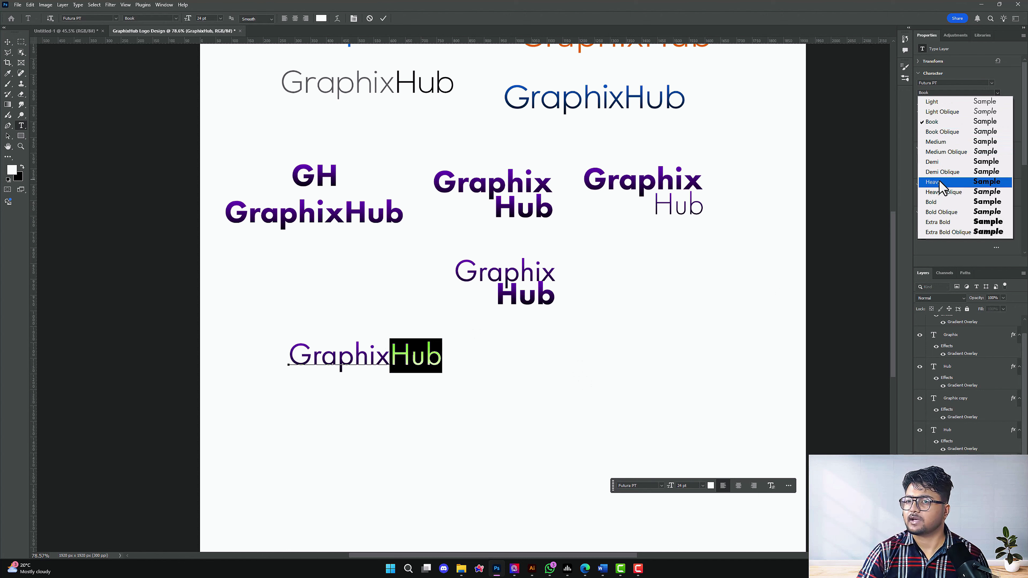
click(943, 187)
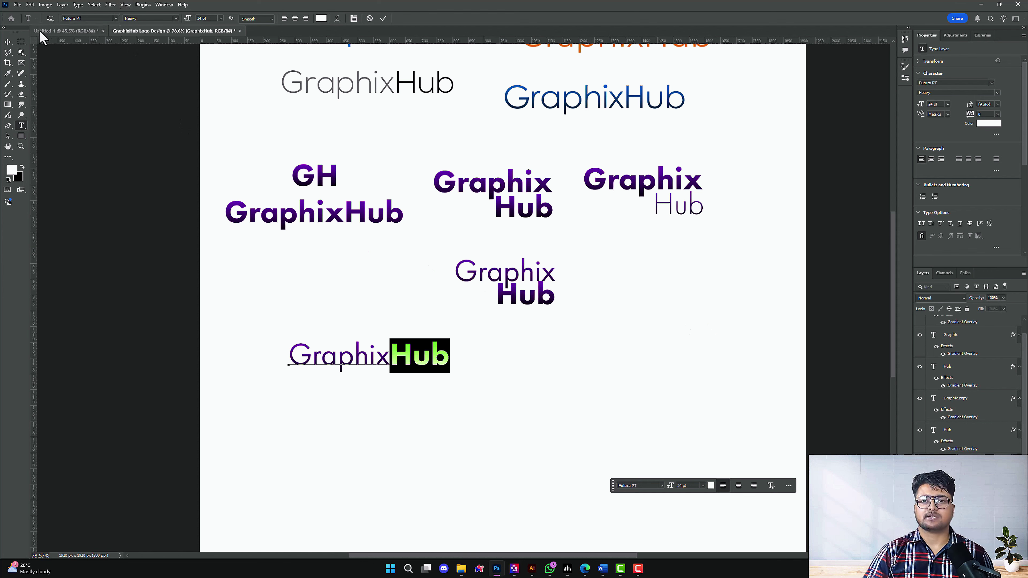
click(7, 41)
scroll(321, 323, up, 1)
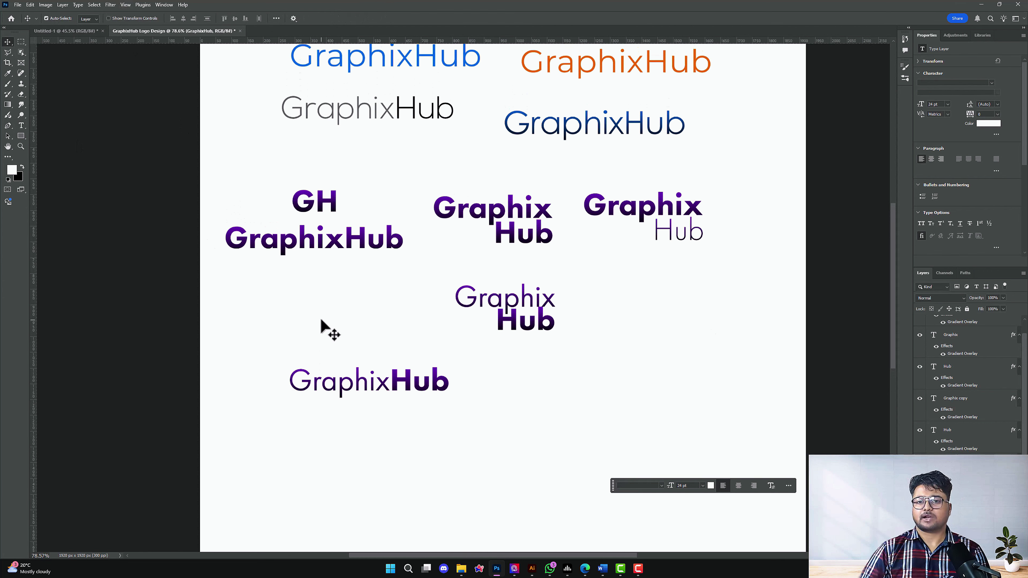
scroll(307, 352, up, 2)
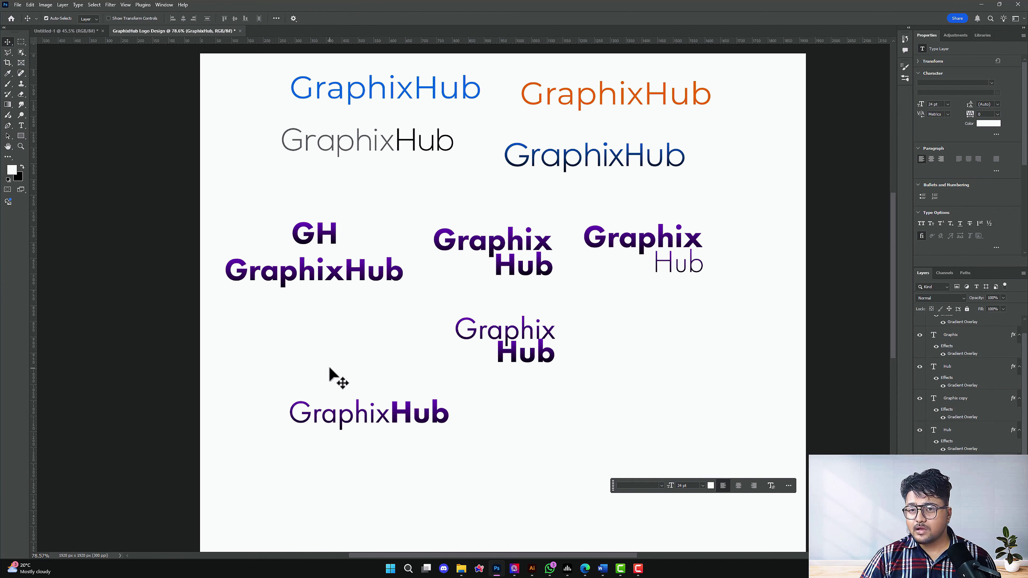
Move the Book-and-Heavy stacked lockup under the Light Hub lockup and shift the two-weight single-line wordmark up toward the GH logo
drag(420, 326, 652, 328)
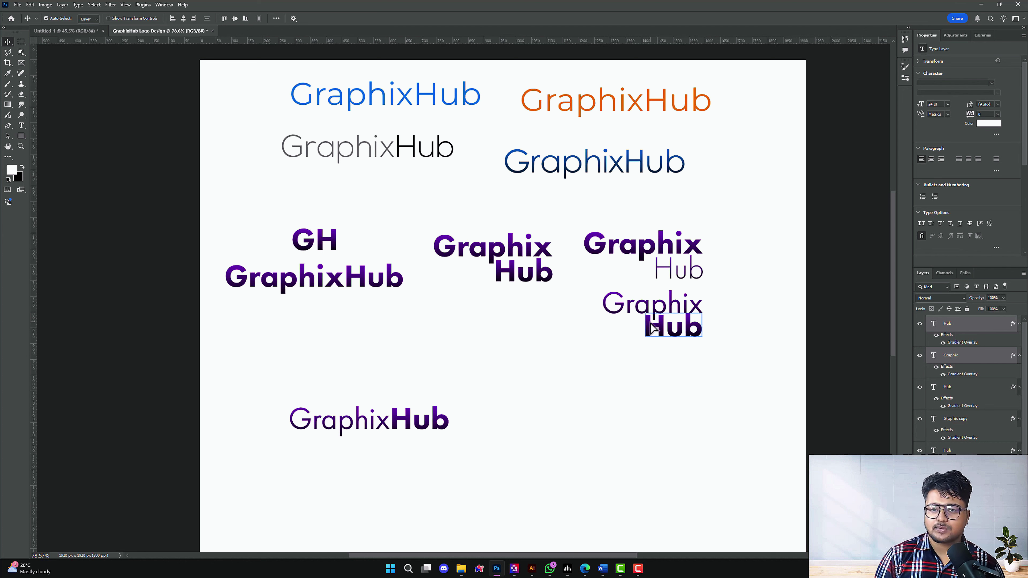
scroll(353, 489, down, 3)
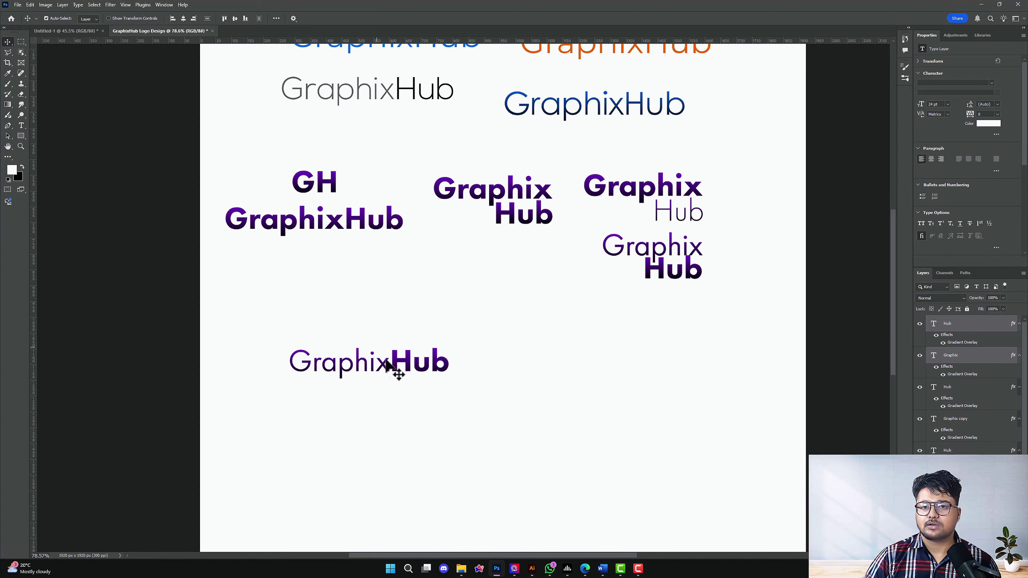
drag(395, 367, 355, 336)
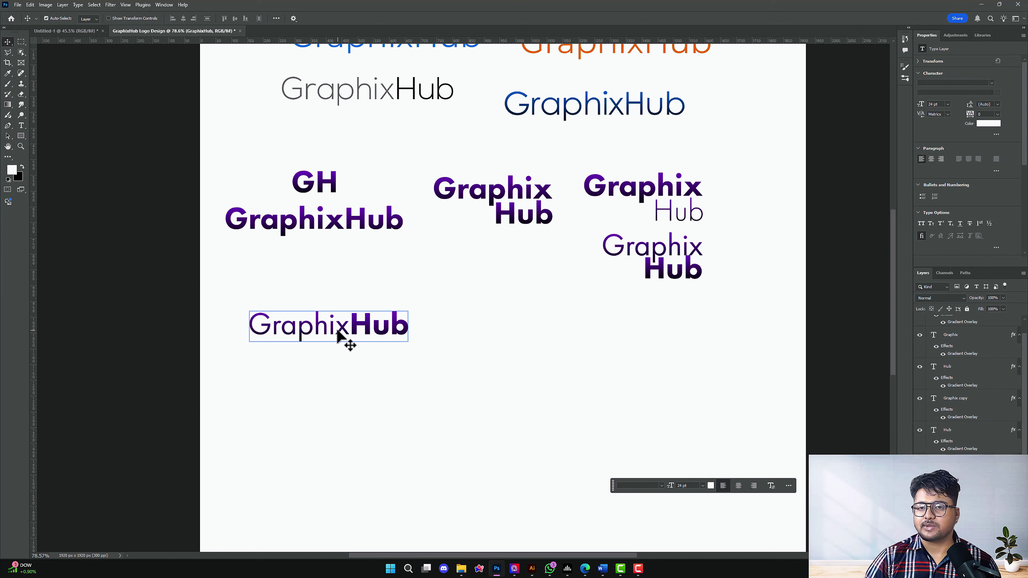
scroll(522, 348, up, 3)
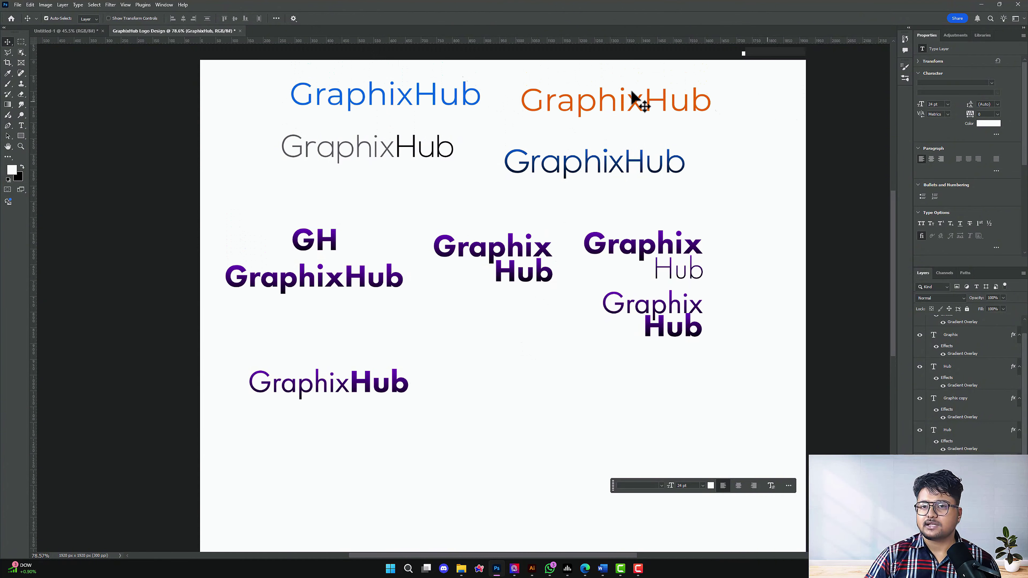
drag(242, 203, 599, 275)
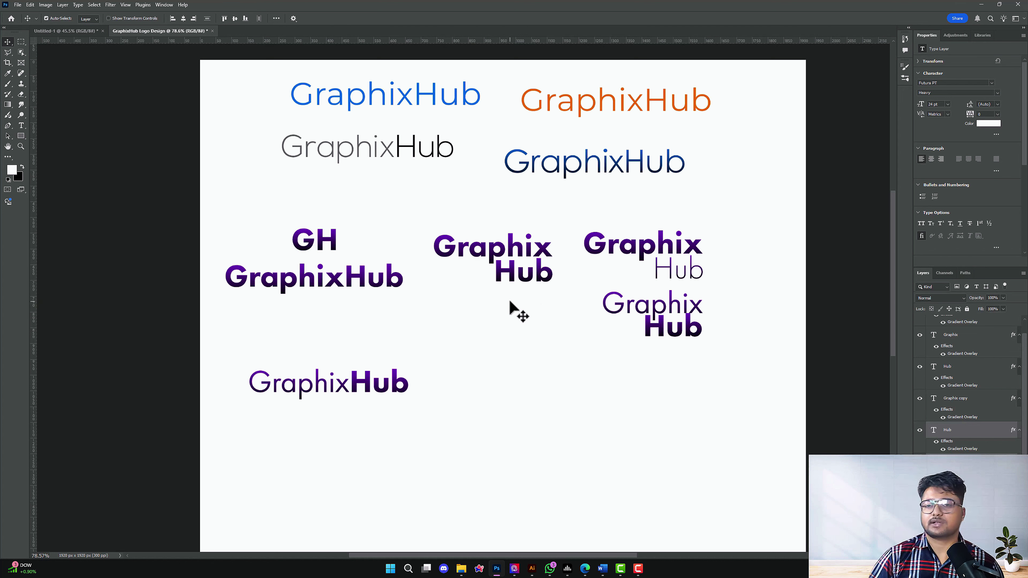
drag(708, 364, 657, 417)
drag(730, 391, 595, 310)
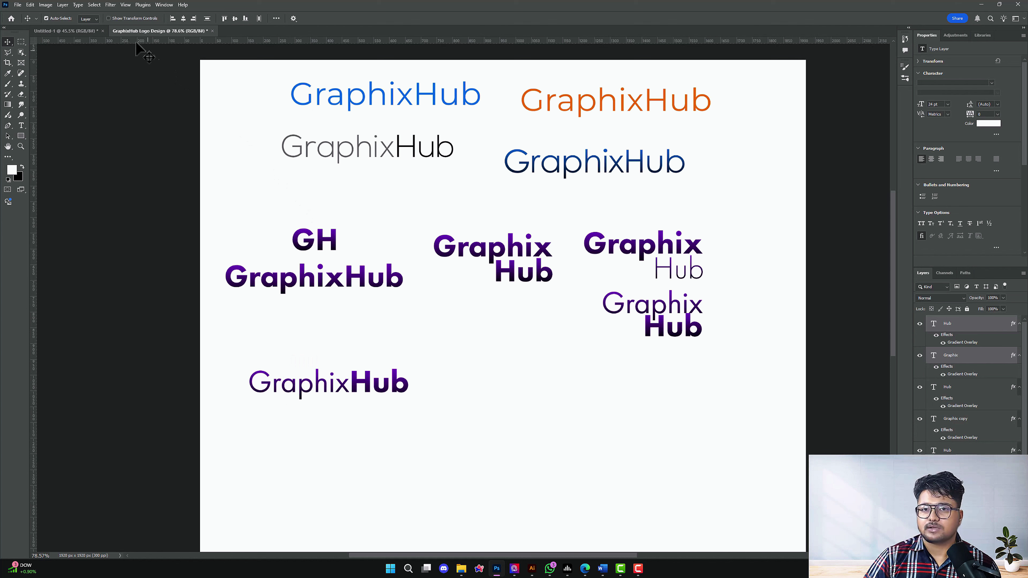
Create a new white RGB document of 1920 × 1920 px at 300 ppi
click(17, 5)
click(23, 16)
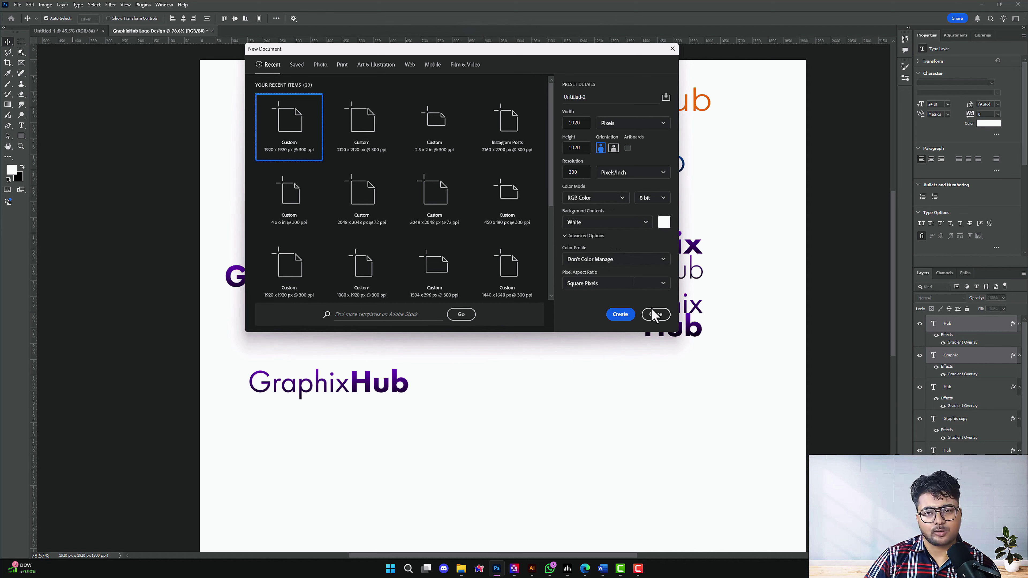
click(620, 316)
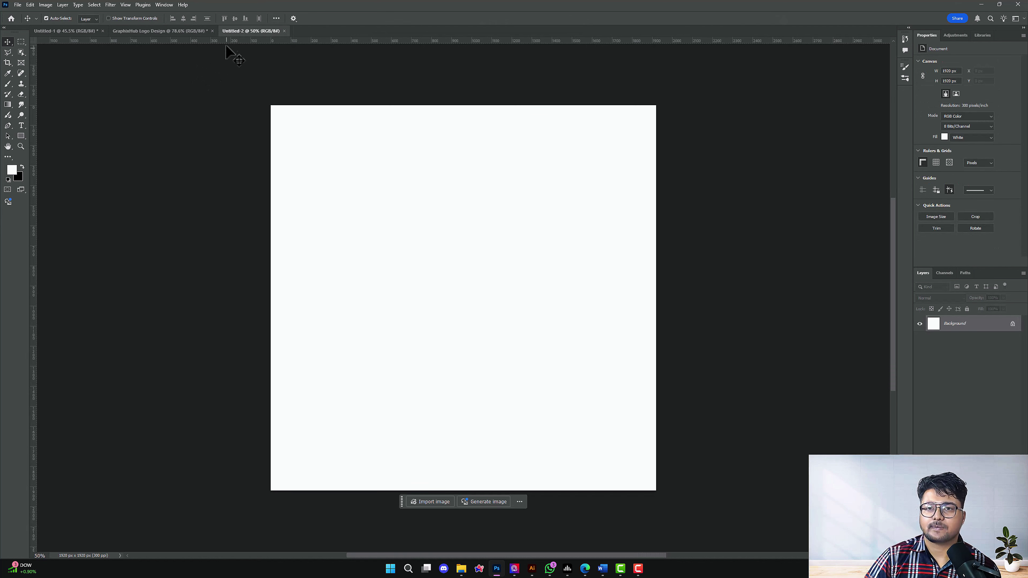
Group the stacked lockup with Book Graphix and Heavy Hub and copy it from the logo design document into the new one
click(198, 31)
mouse_move(706, 414)
mouse_down()
mouse_move(621, 288)
mouse_move(389, 57)
mouse_move(248, 34)
mouse_move(463, 350)
mouse_move(486, 300)
mouse_move(498, 314)
mouse_up()
key(ctrl+g)
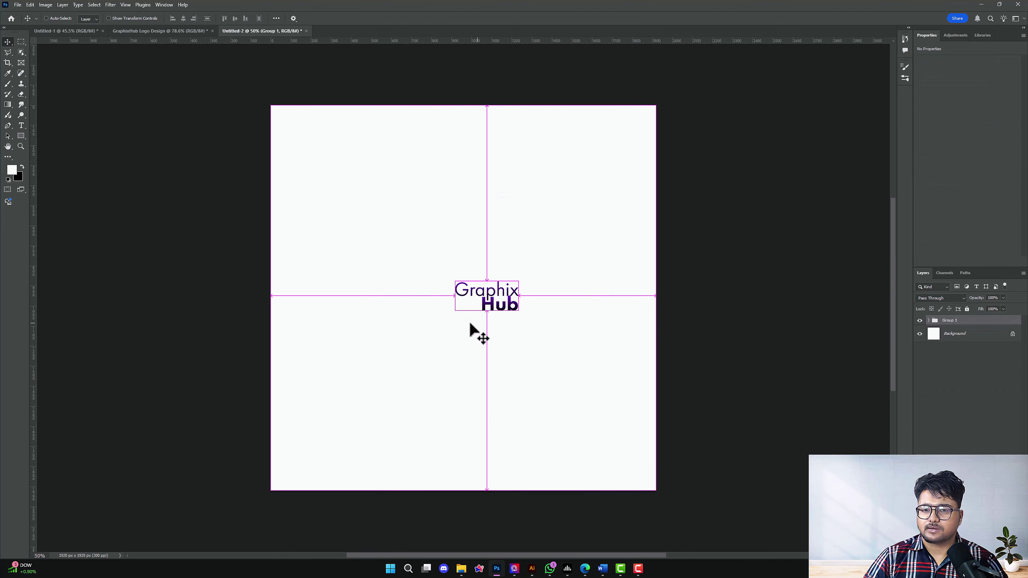
Scale the stacked lockup group to about 327% and place it in the upper half of the canvas
key(ctrl+t)
drag(456, 311, 317, 383)
drag(453, 367, 494, 248)
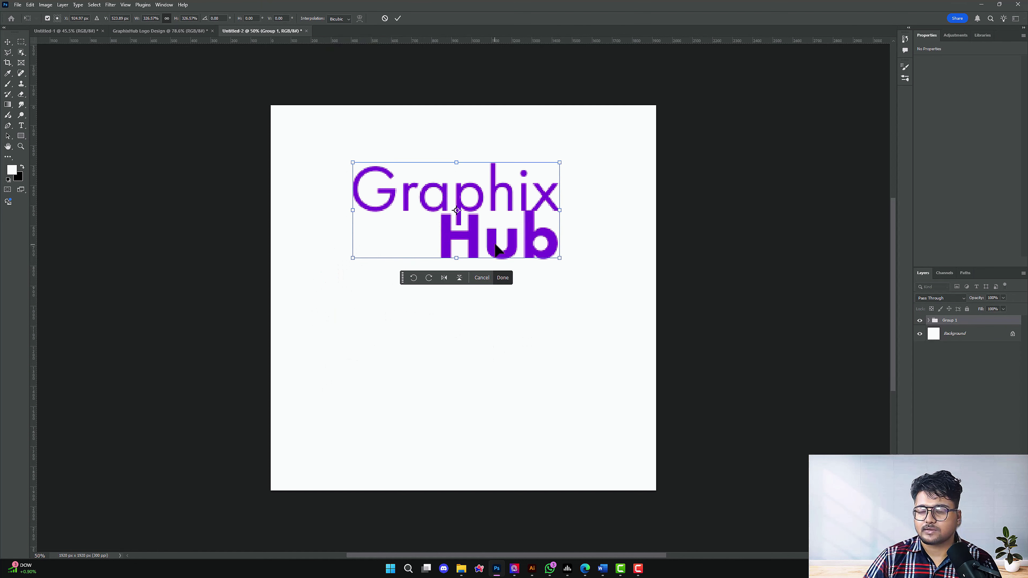
key(Return)
Copy the two-weight single-line GraphixHub wordmark into the new document and enlarge it below the stacked lockup
click(167, 29)
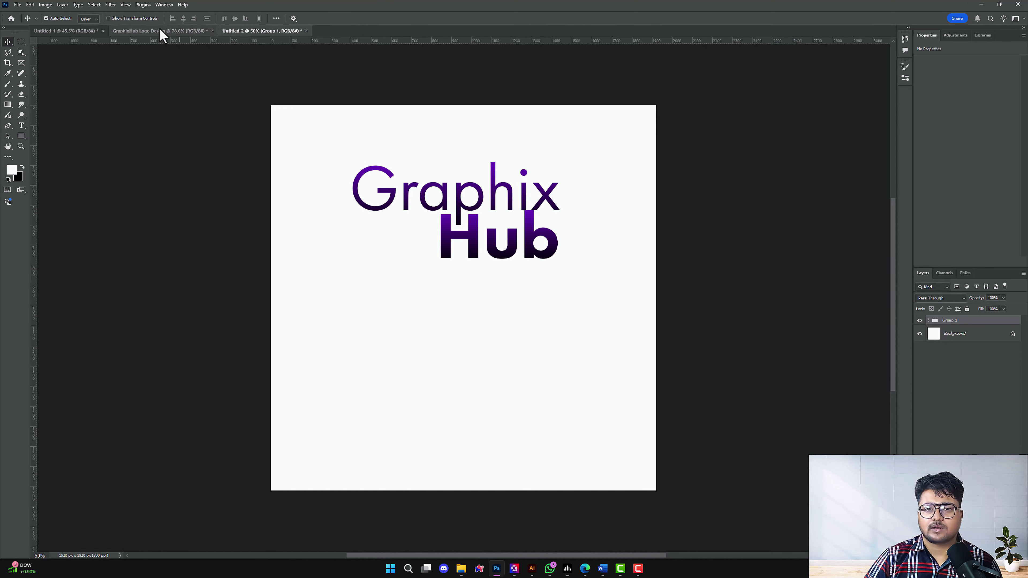
scroll(415, 326, down, 1)
drag(265, 336, 472, 326)
key(Return)
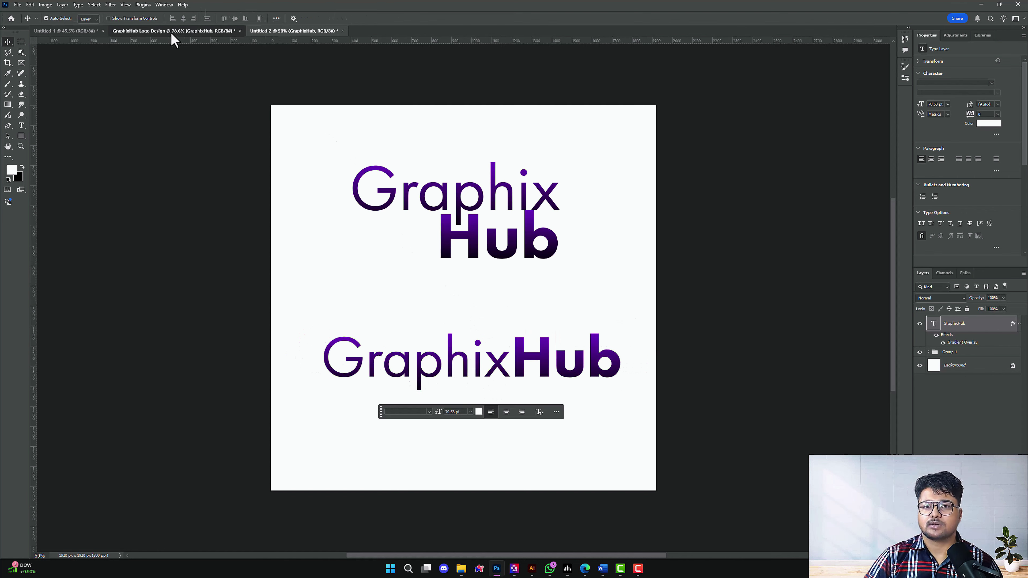
click(174, 30)
scroll(449, 251, down, 2)
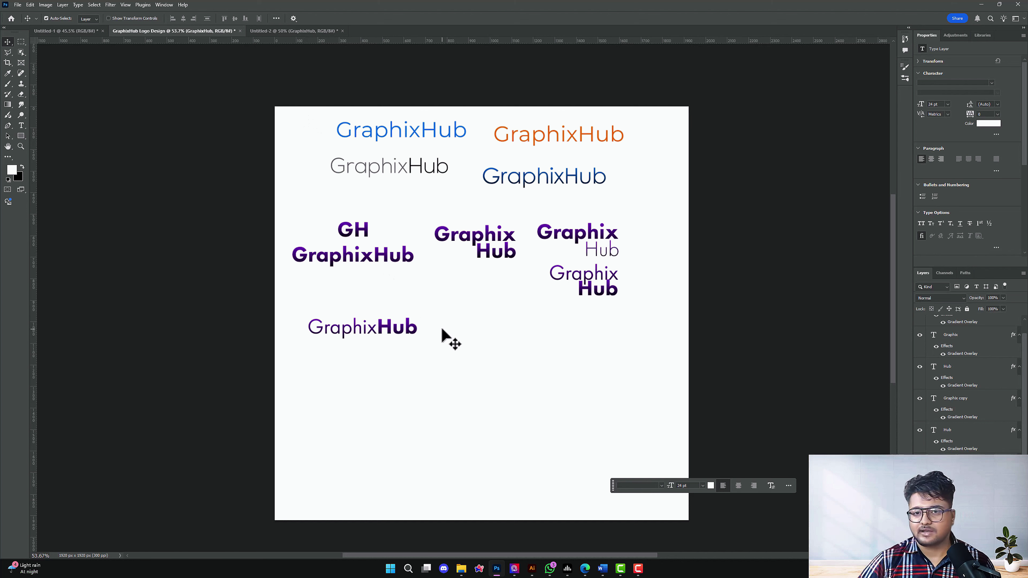
key(ctrl+shift+s)
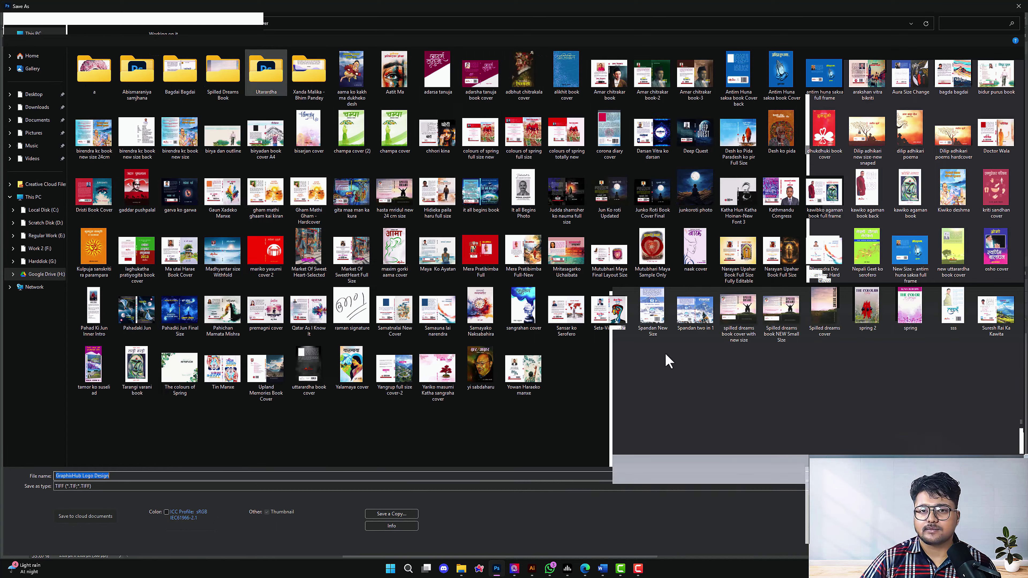
key(Escape)
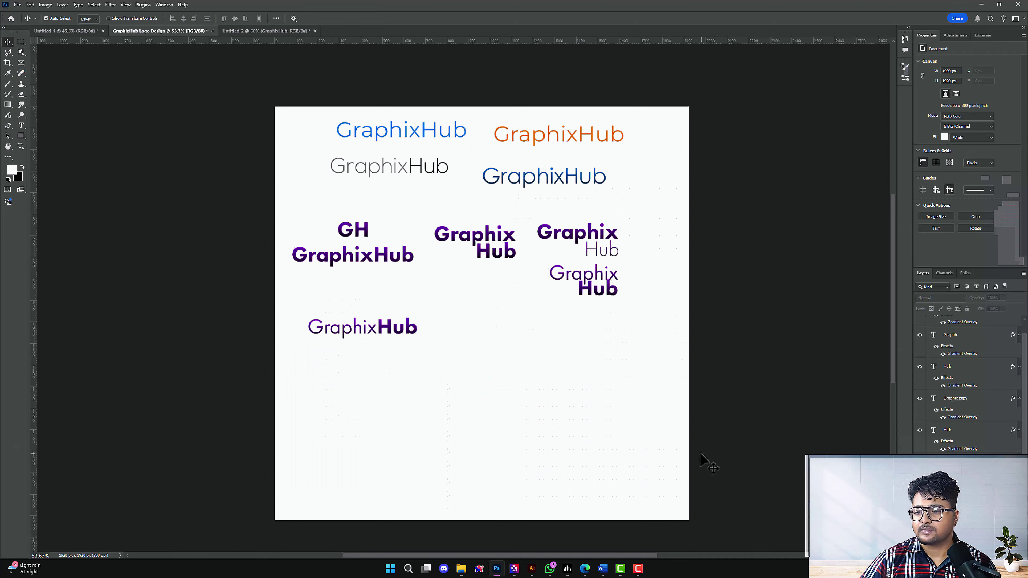
click(248, 32)
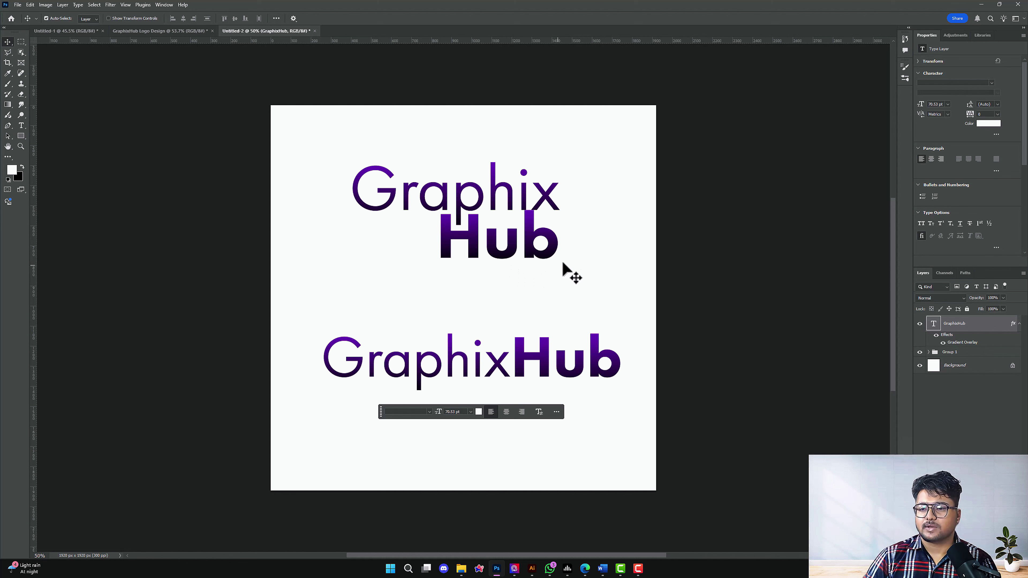
Hide the group containing the stacked Graphix Hub lockup
drag(625, 260, 321, 130)
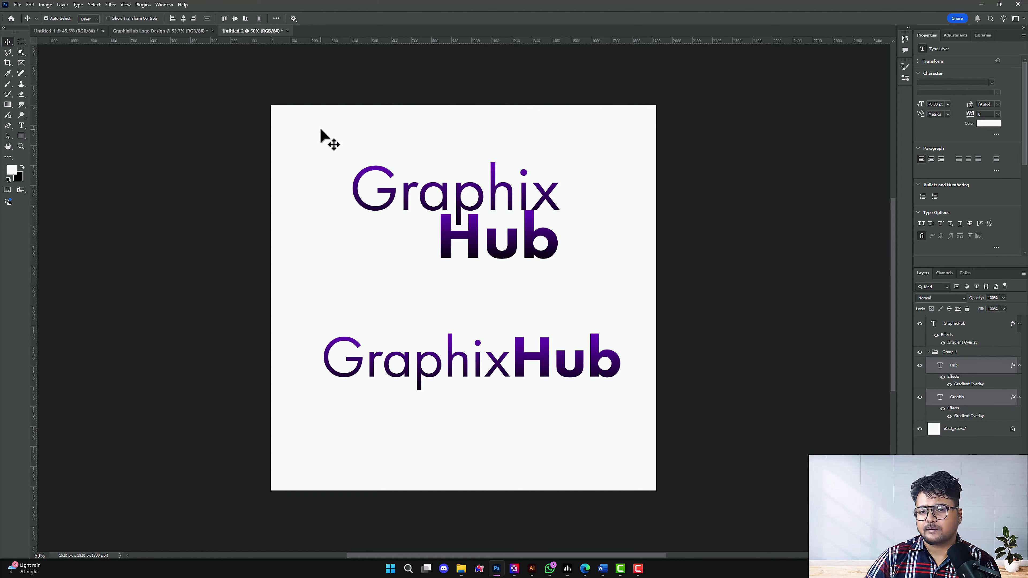
click(919, 351)
click(475, 441)
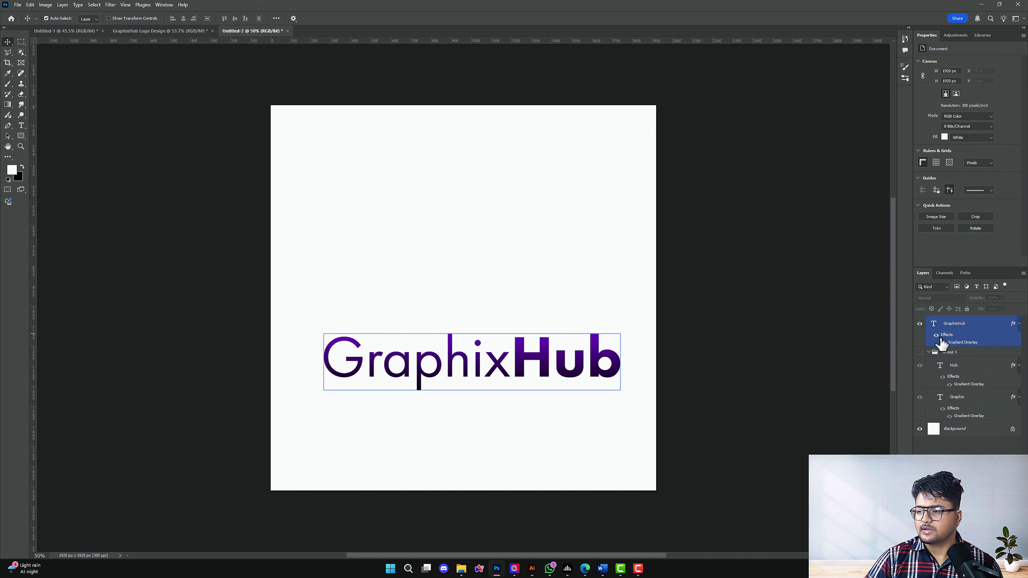
Collapse the hidden group and move the single-line GraphixHub wordmark up to the middle of the canvas
click(928, 351)
click(468, 356)
drag(488, 392, 474, 307)
scroll(486, 301, up, 2)
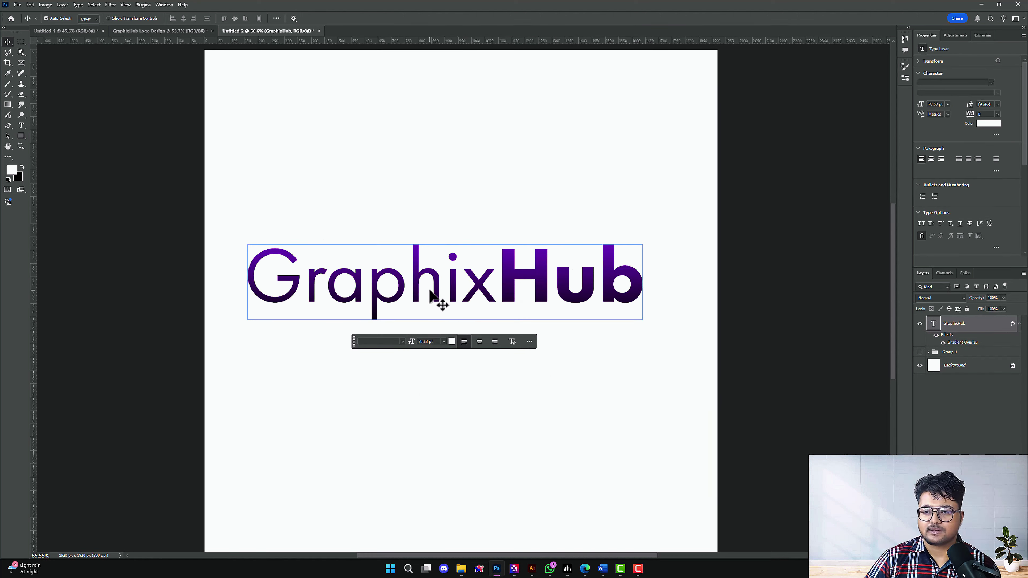
Set the letters Grap in the single-line GraphixHub wordmark to Heavy
double_click(433, 298)
click(442, 292)
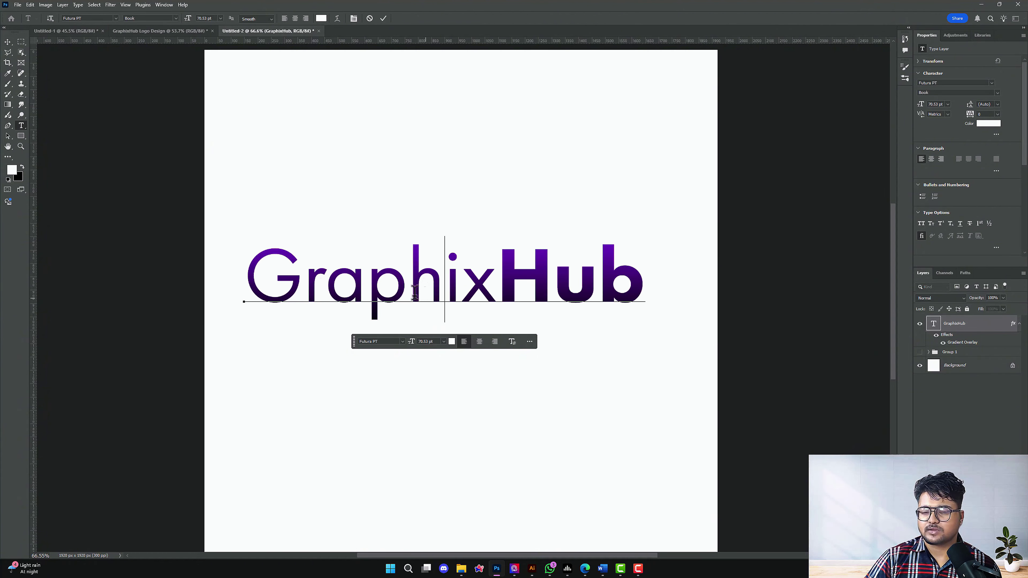
drag(421, 270, 167, 230)
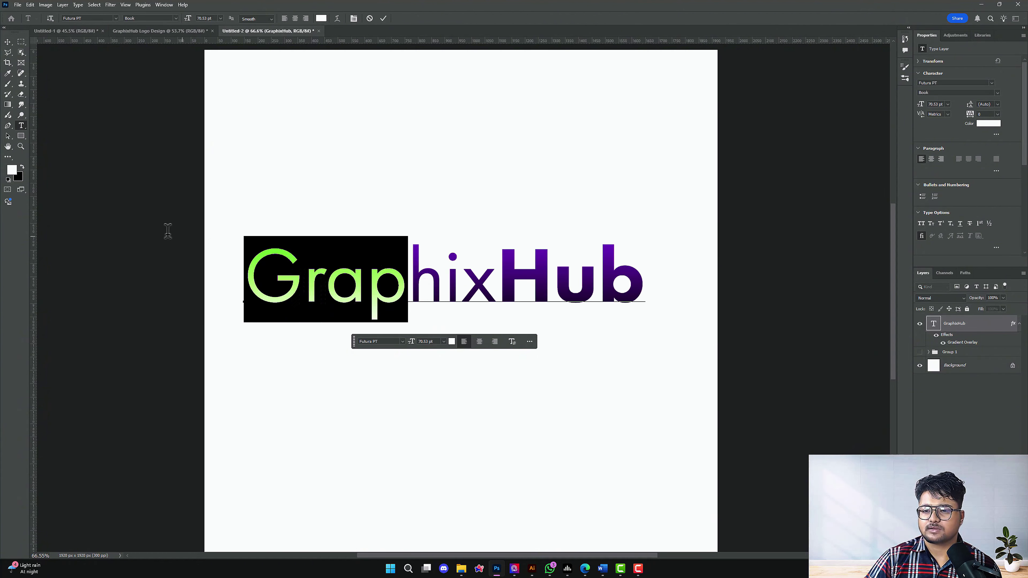
click(997, 95)
click(938, 186)
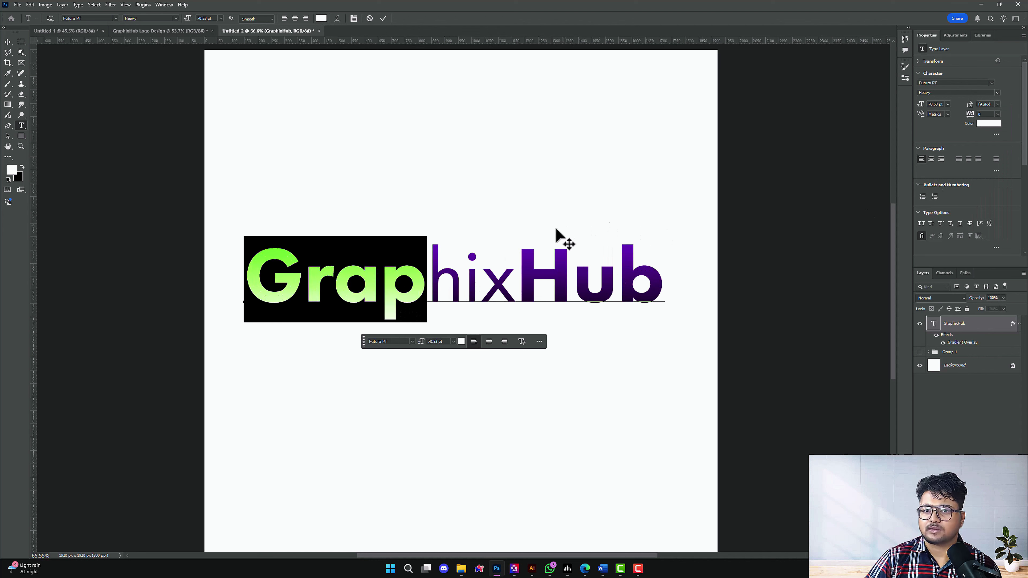
Undo the Heavy weight on the letters Grap in the single-line GraphixHub wordmark
click(498, 275)
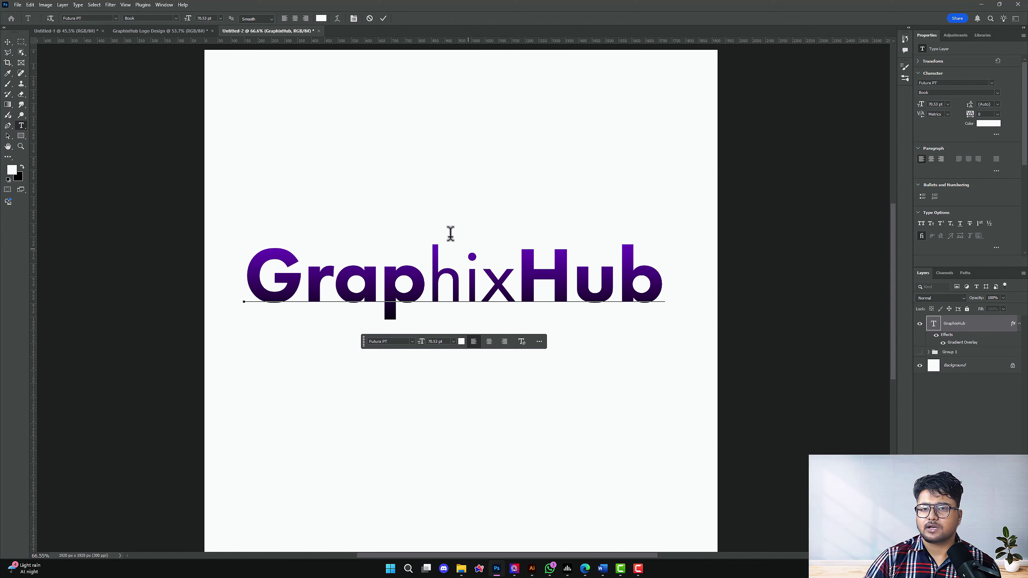
key(ctrl+z)
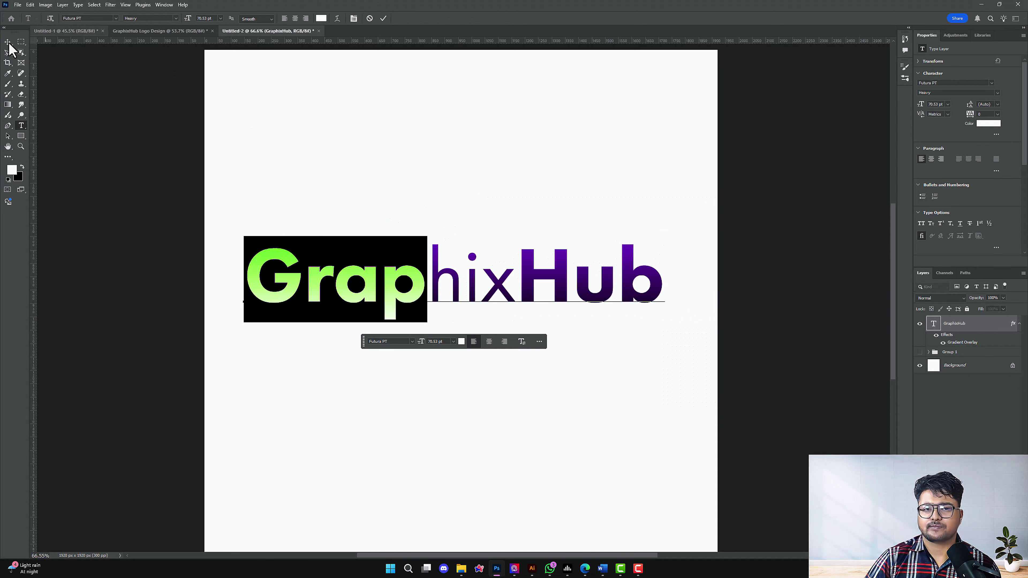
click(8, 42)
key(ctrl+z)
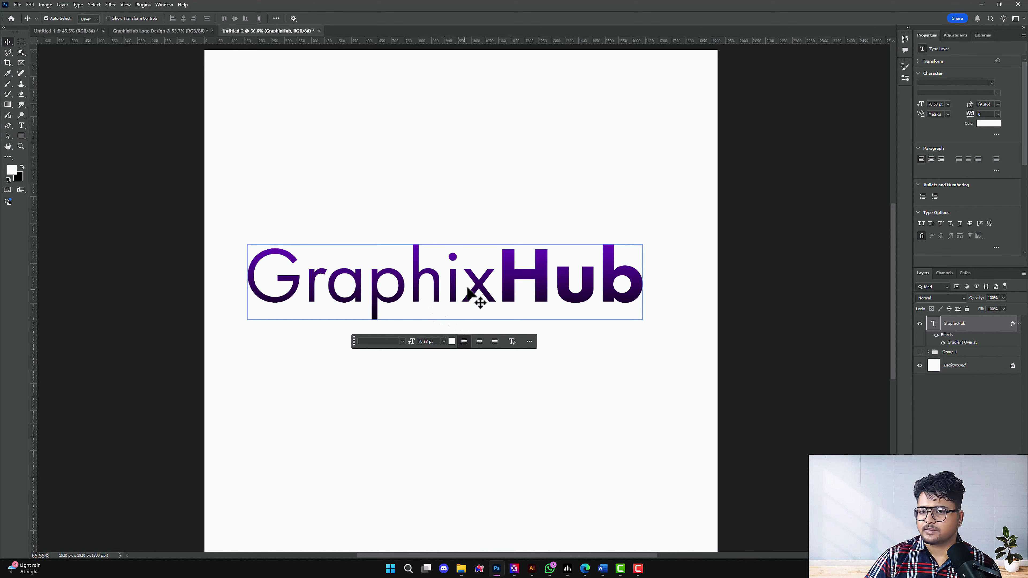
Try the Heavy weight on the letters Graphi in the wordmark, then revert the whole change
double_click(489, 293)
drag(461, 284, 231, 259)
click(469, 281)
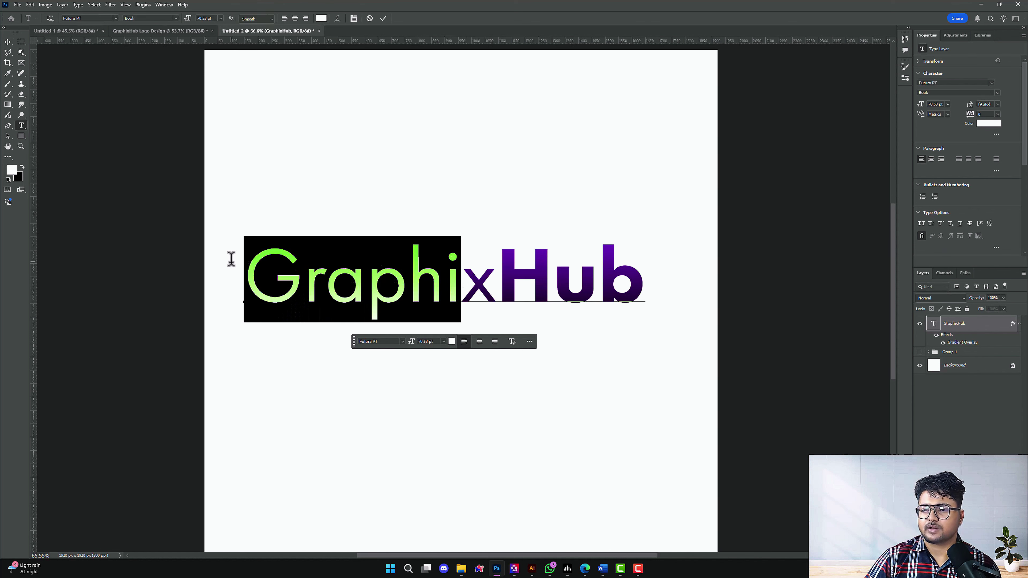
click(997, 94)
click(949, 188)
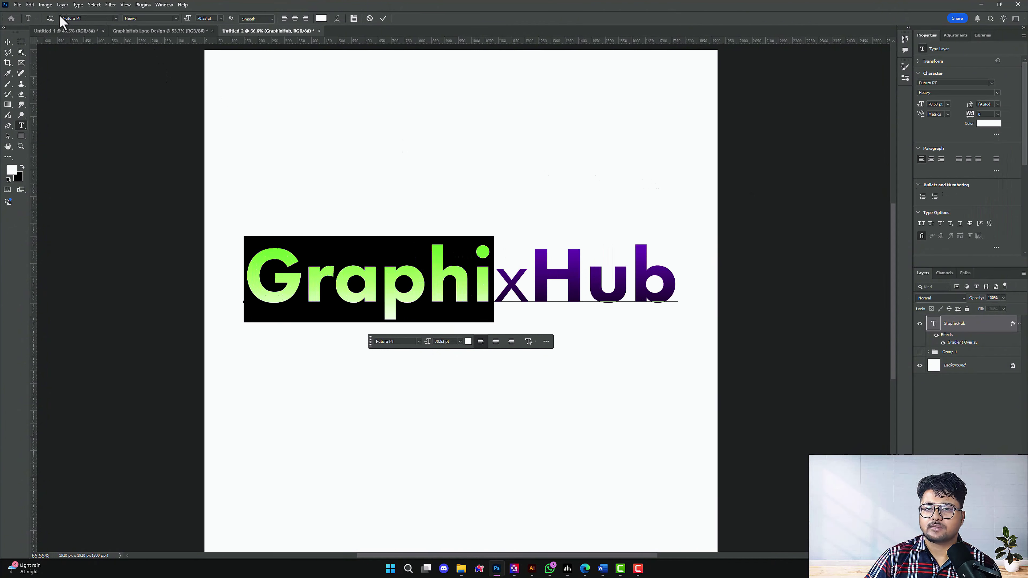
click(7, 41)
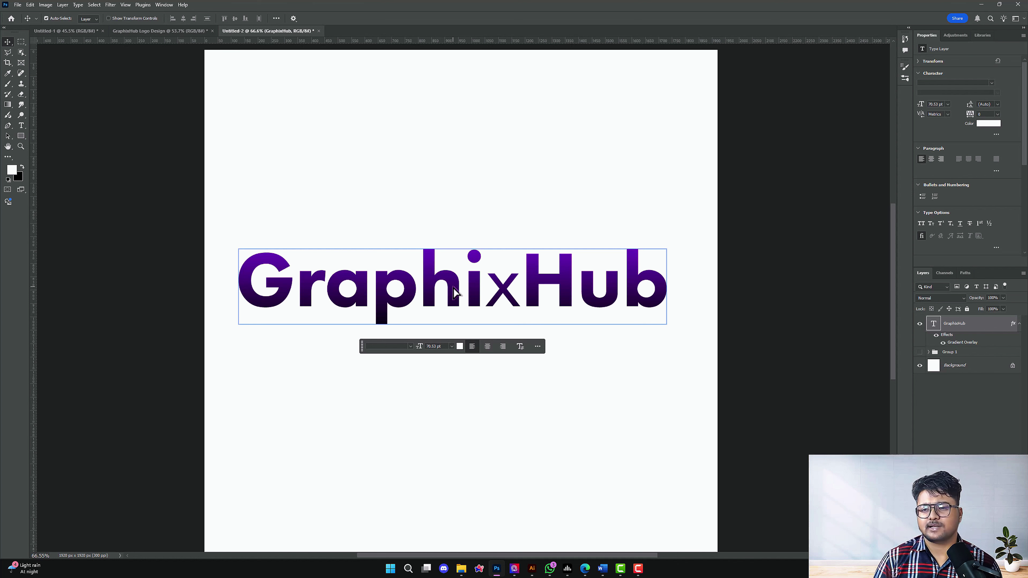
key(ctrl+z)
key(ctrl+z)
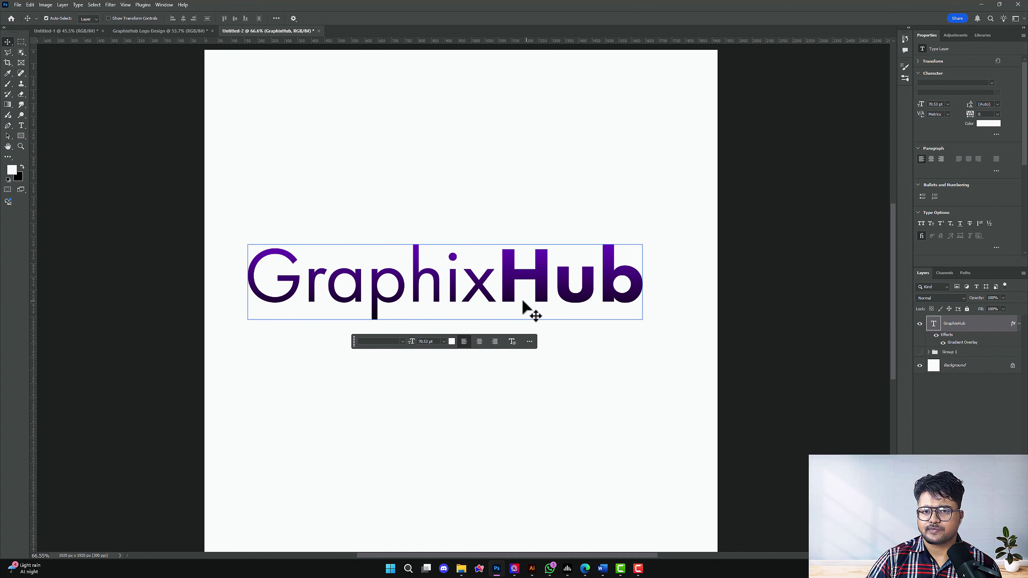
Set only the initial letter G of the GraphixHub wordmark to Heavy
double_click(332, 303)
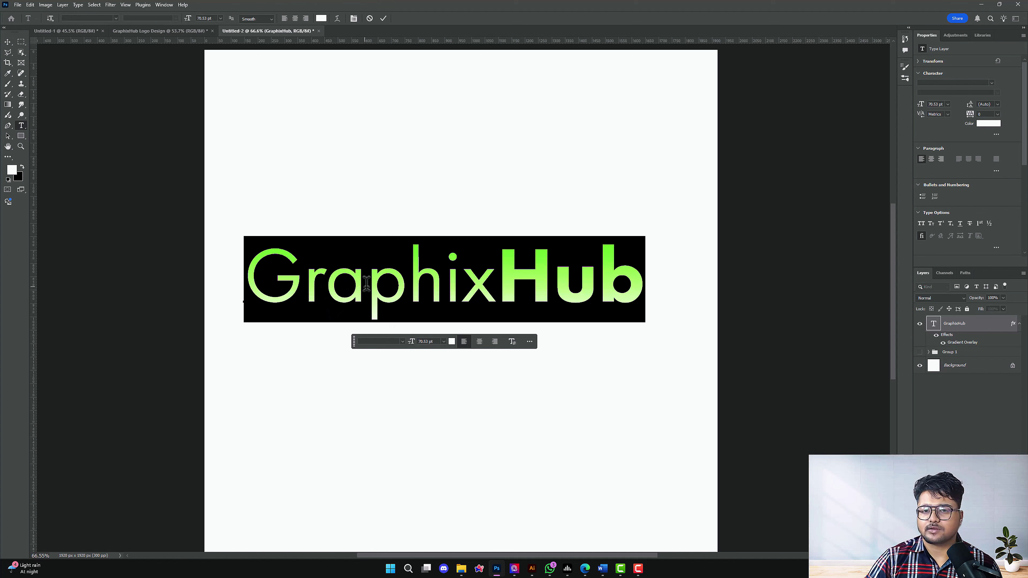
drag(301, 279, 243, 268)
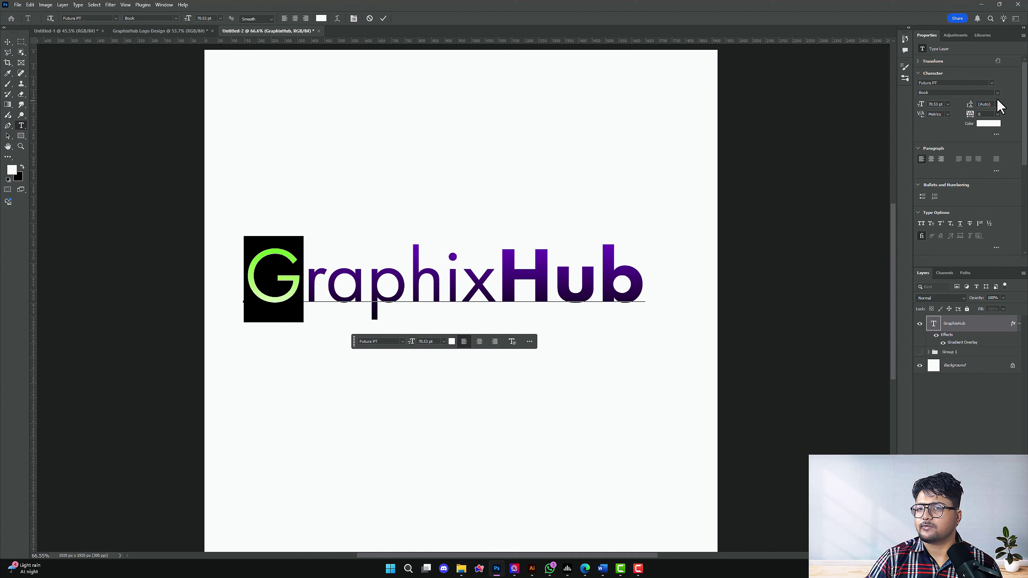
click(992, 93)
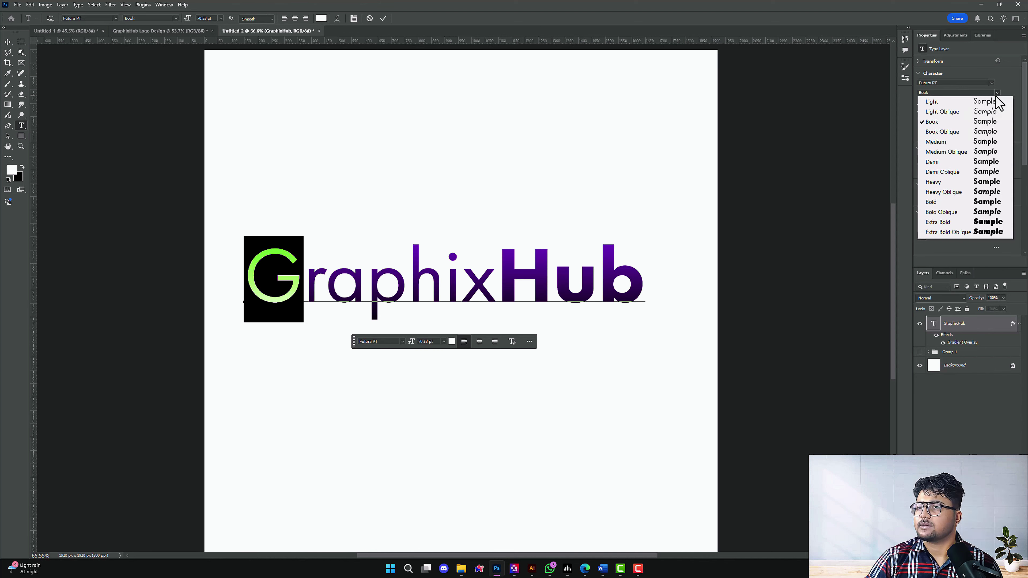
click(936, 178)
click(9, 43)
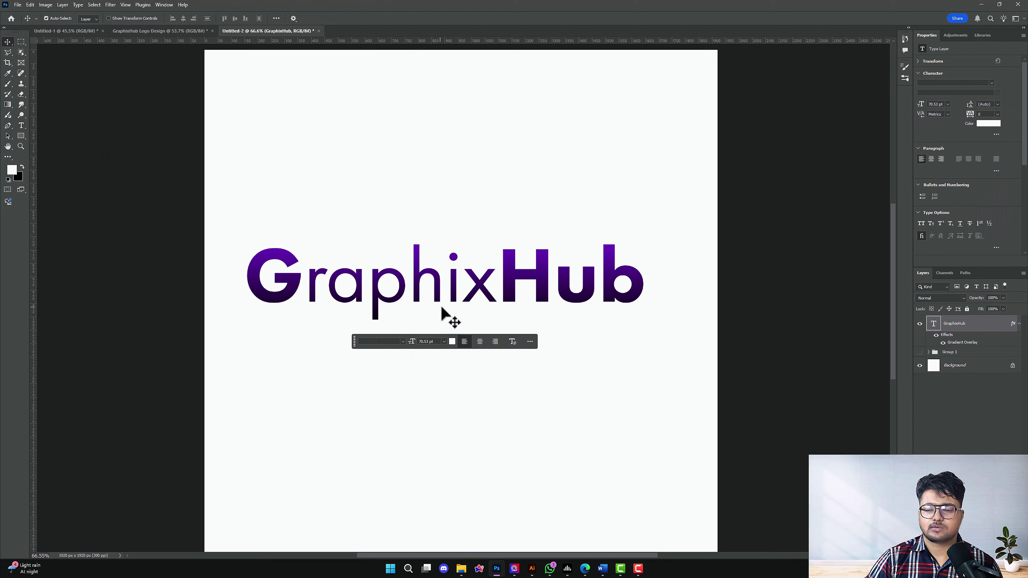
Center the GraphixHub wordmark horizontally and vertically on the canvas and clear the selection
drag(453, 289, 463, 297)
scroll(464, 297, down, 1)
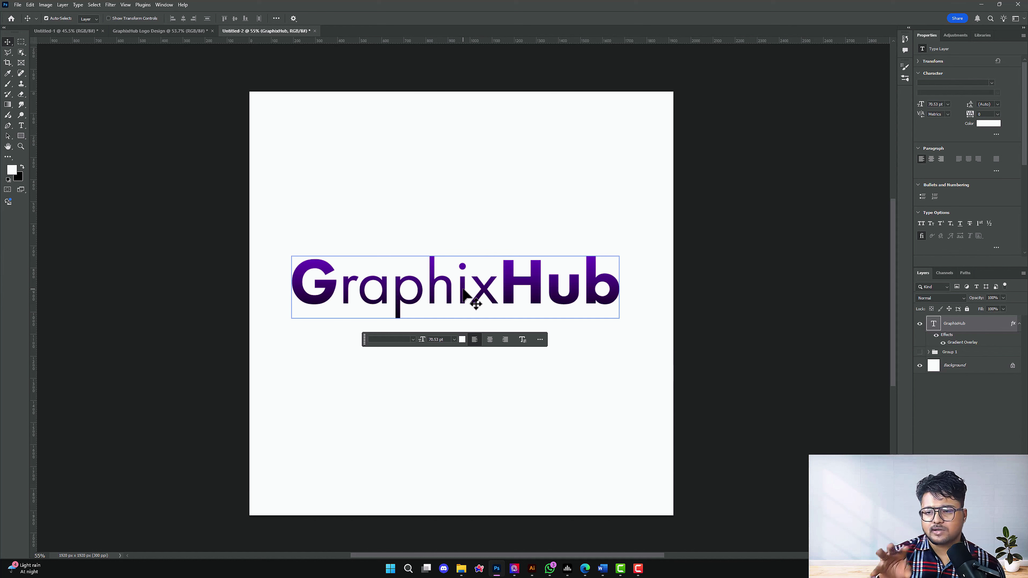
click(185, 19)
click(235, 19)
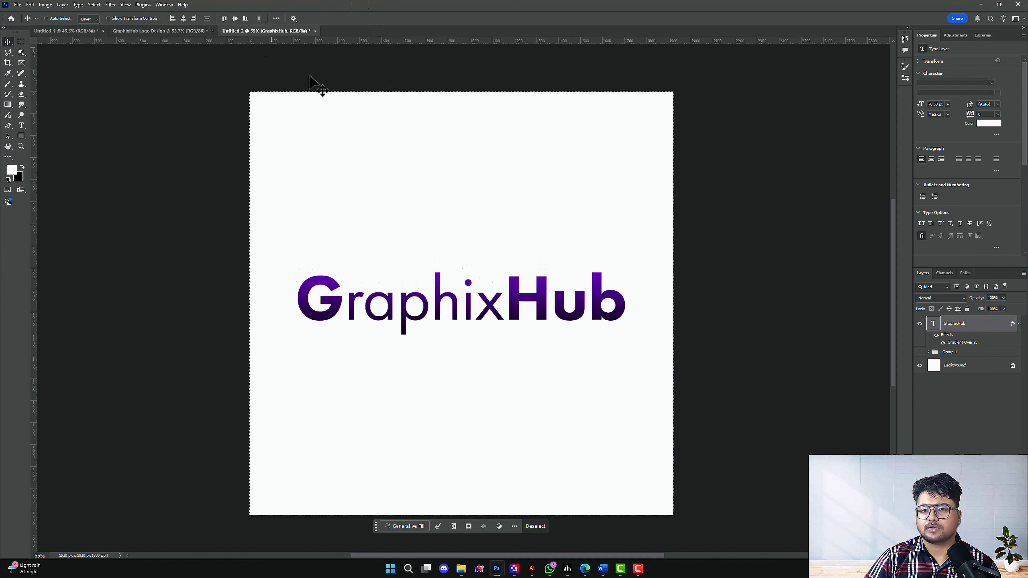
click(403, 193)
key(ctrl+0)
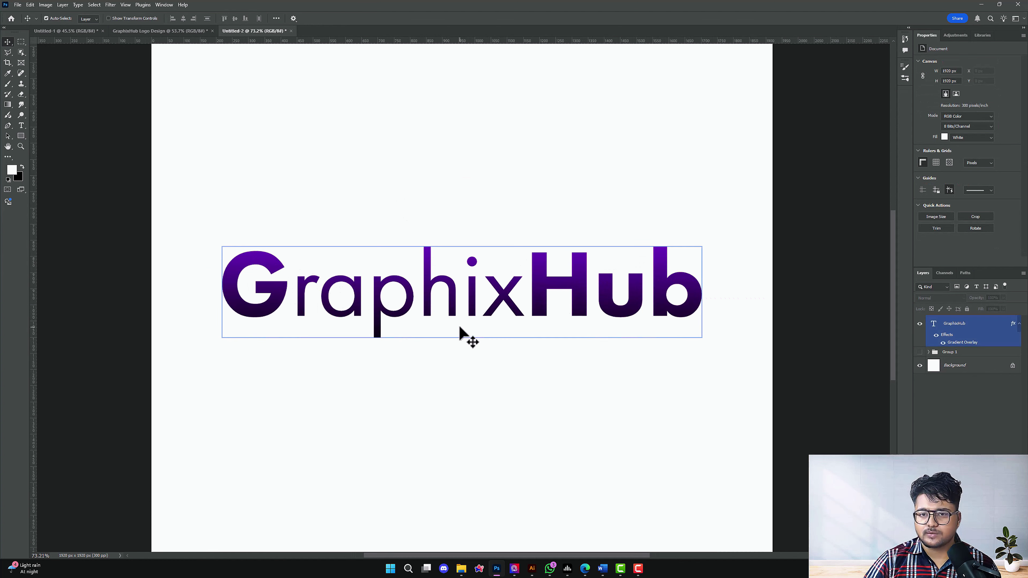
Duplicate the centered wordmark upward to the upper part of the canvas and reselect the original
scroll(464, 336, down, 3)
click(470, 317)
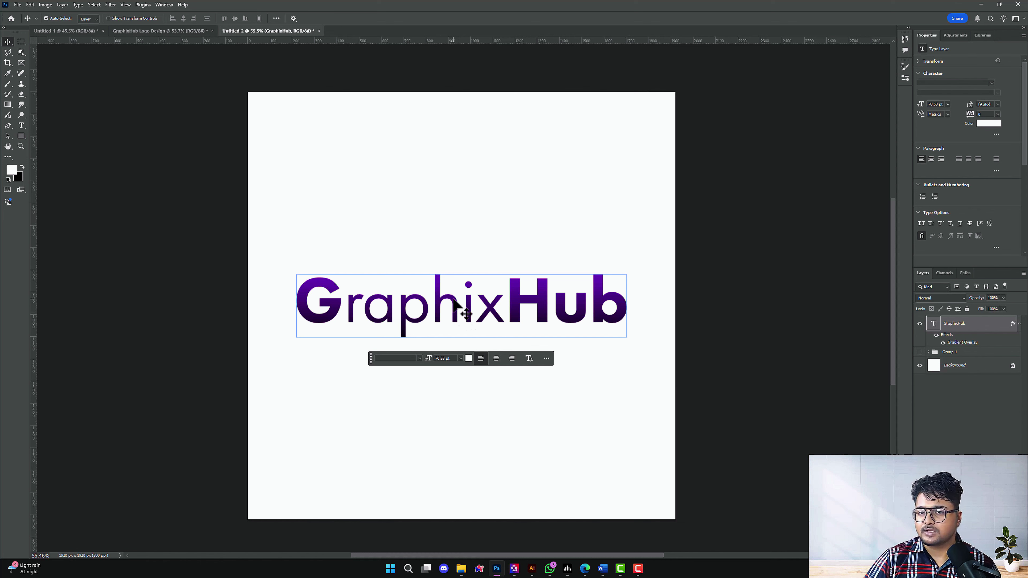
drag(465, 313, 464, 173)
click(453, 320)
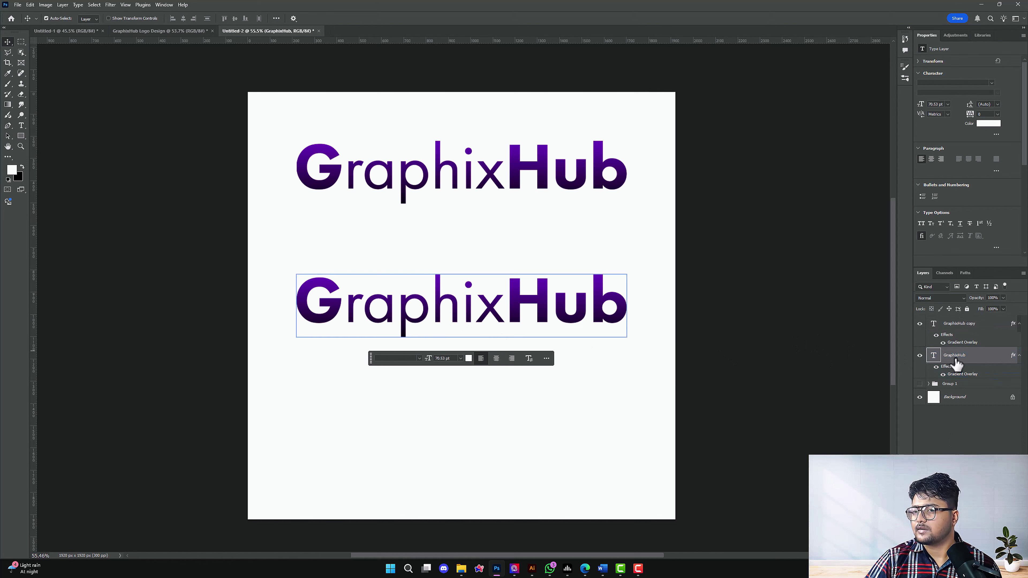
key(ctrl+j)
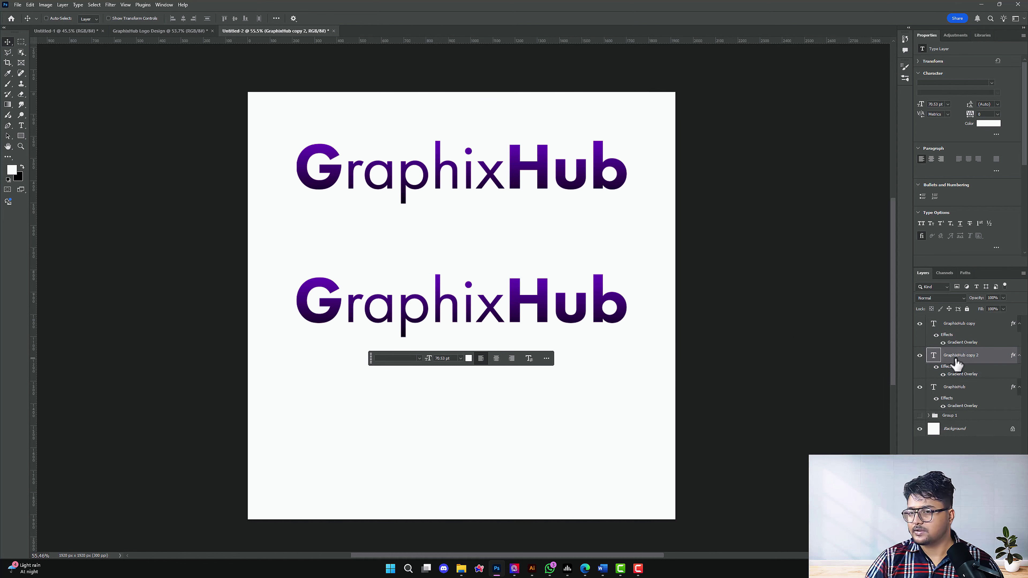
key(ctrl+n)
click(655, 316)
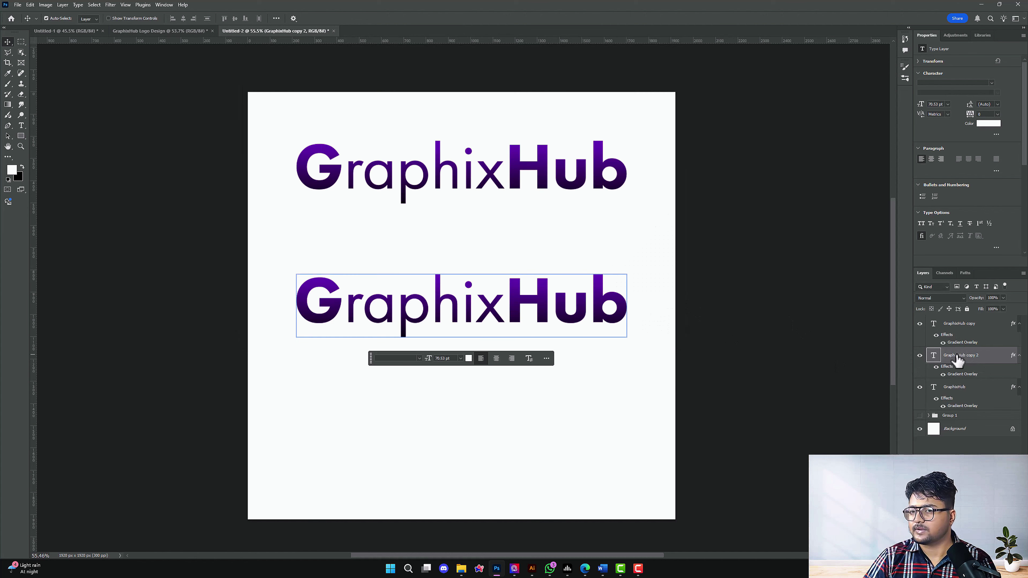
key(Delete)
Move the lower GraphixHub wordmark up slightly and remove its gradient overlay effect
drag(408, 317, 406, 291)
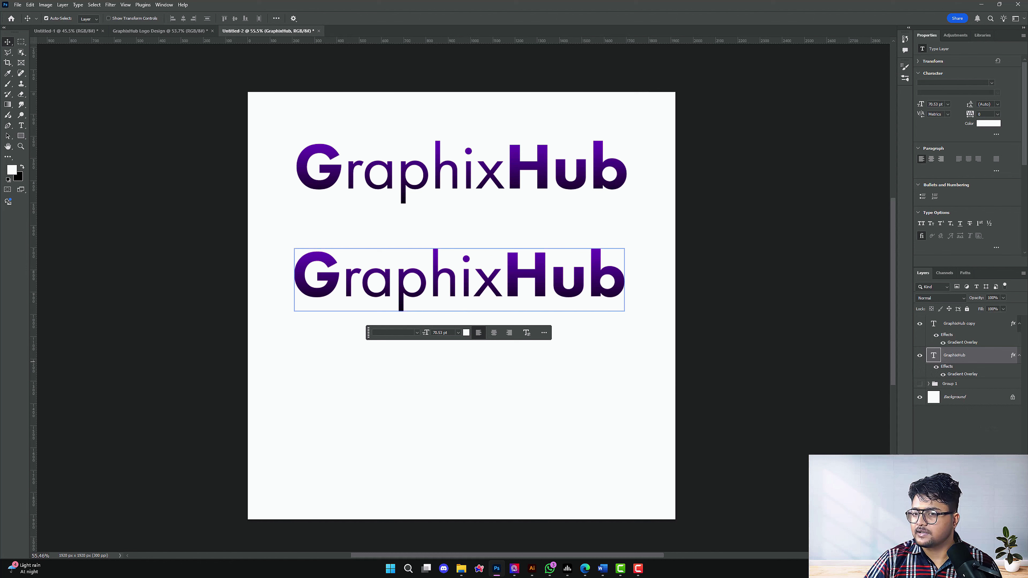
drag(946, 366, 1011, 450)
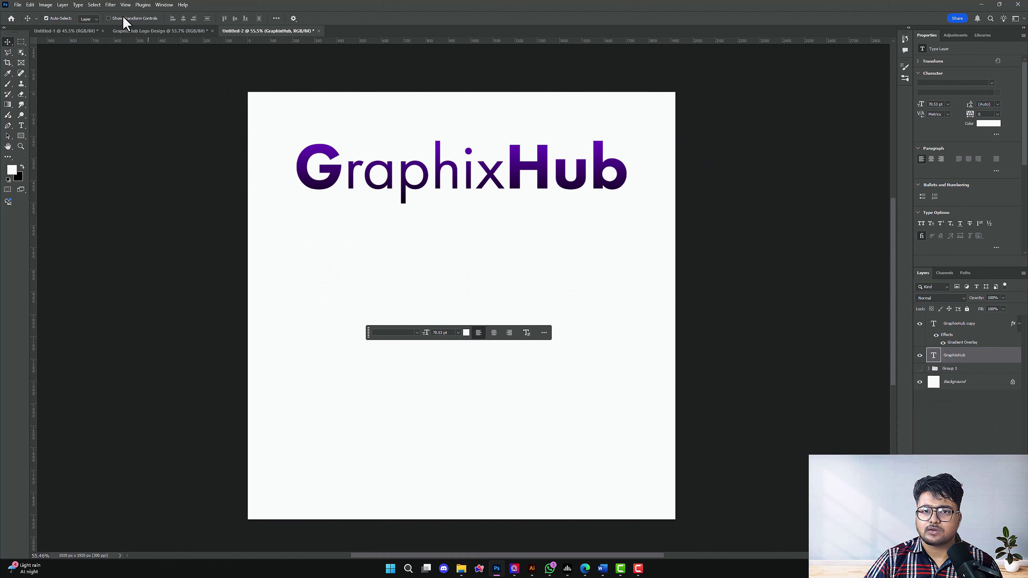
Get the hex code of the blue Montserrat GraphixHub text from the GraphixHub Logo Design document and return to Untitled-2
click(186, 31)
scroll(385, 130, up, 4)
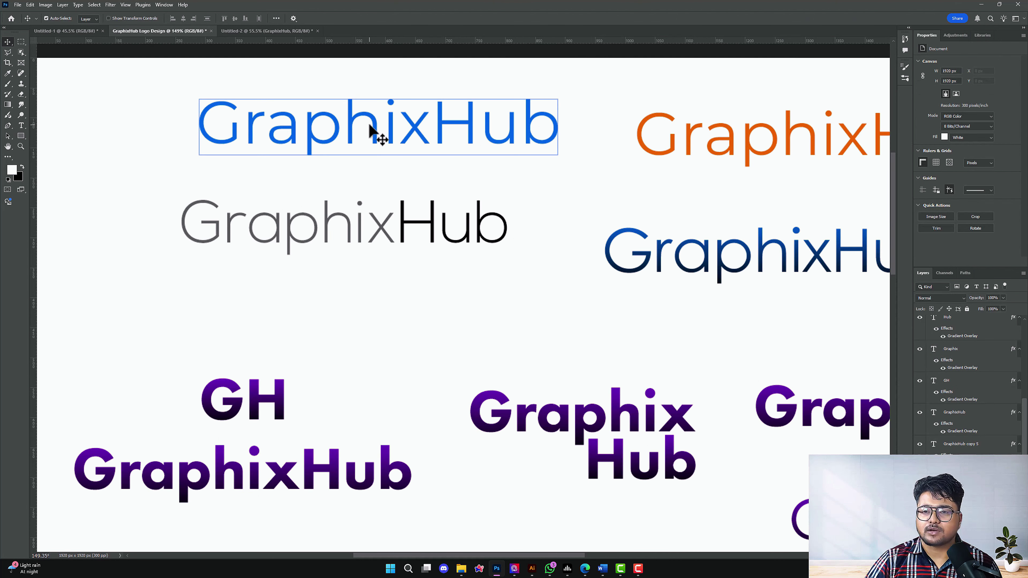
double_click(372, 132)
click(372, 132)
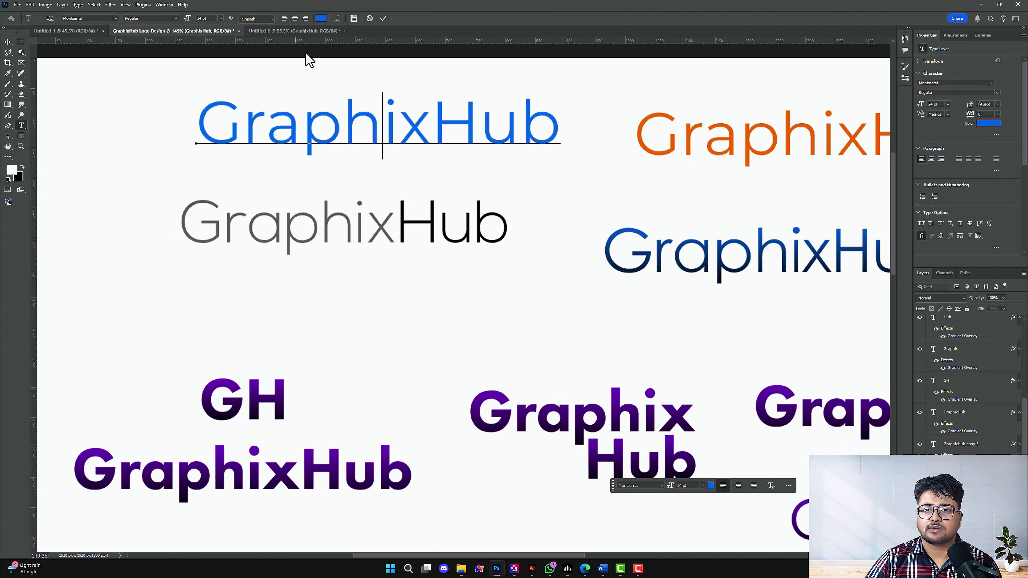
click(321, 18)
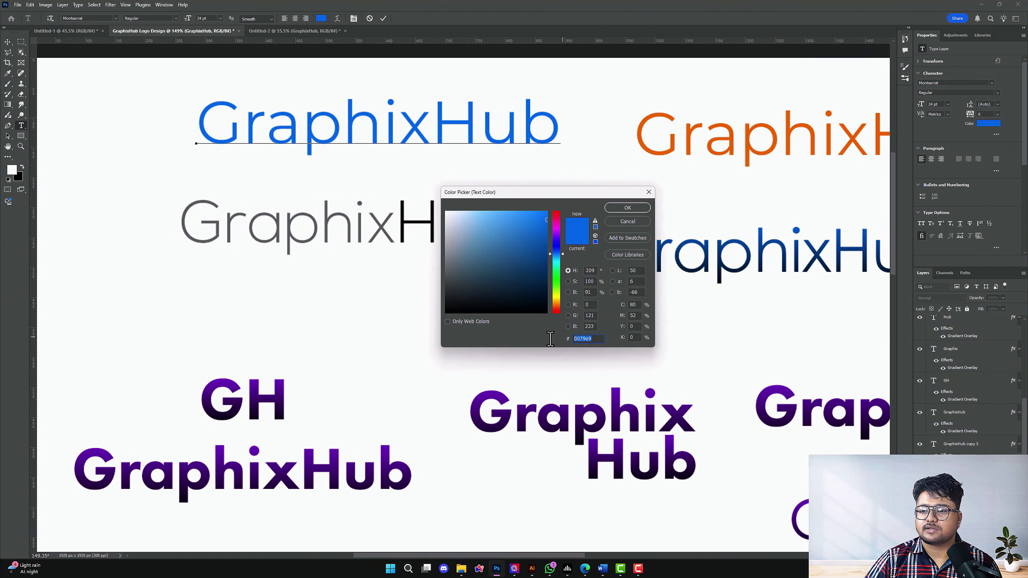
click(627, 221)
click(284, 31)
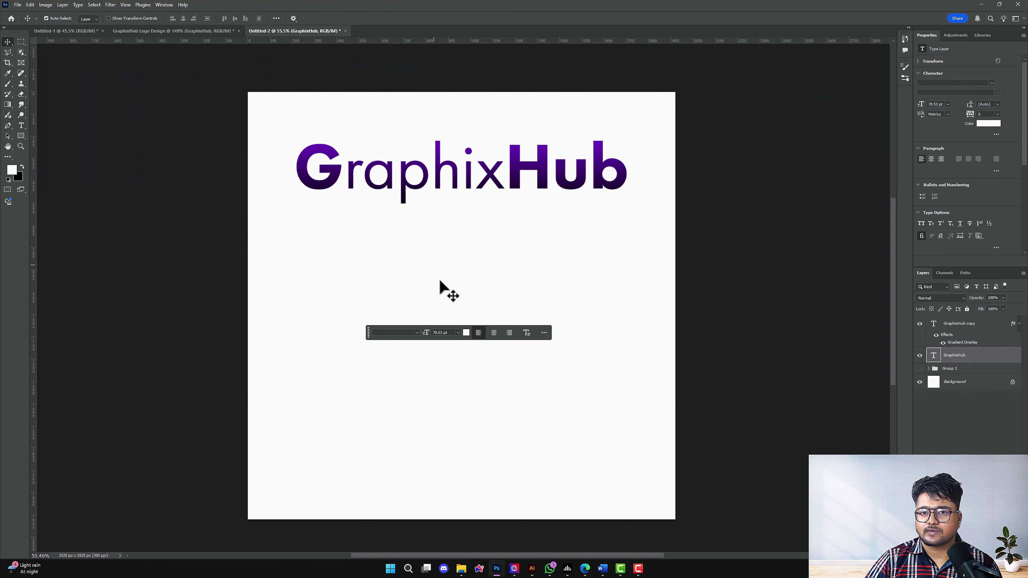
Set the foreground color to 0079e9 and fill the lower GraphixHub wordmark with it
click(23, 167)
click(12, 169)
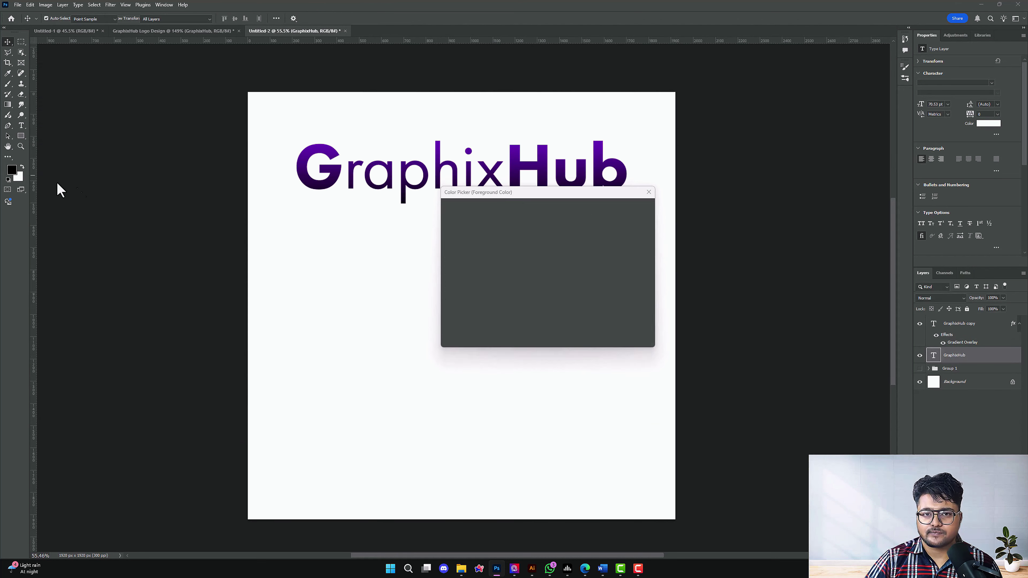
click(602, 339)
text(0079e9)
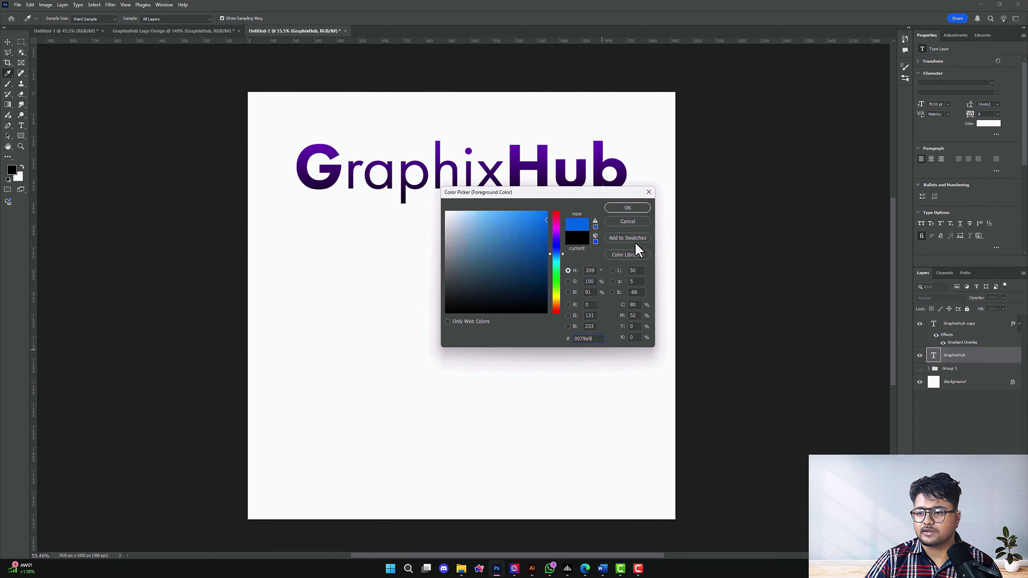
click(634, 207)
key(alt+BackSpace)
scroll(534, 243, down, 1)
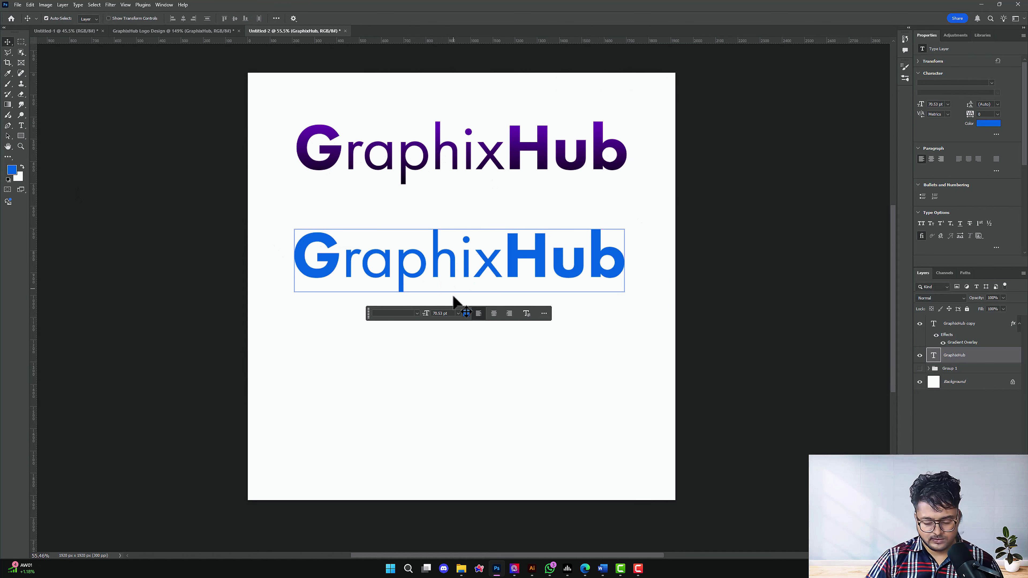
Duplicate the blue wordmark below itself and fill the copy with red ff0000
drag(452, 253, 437, 316)
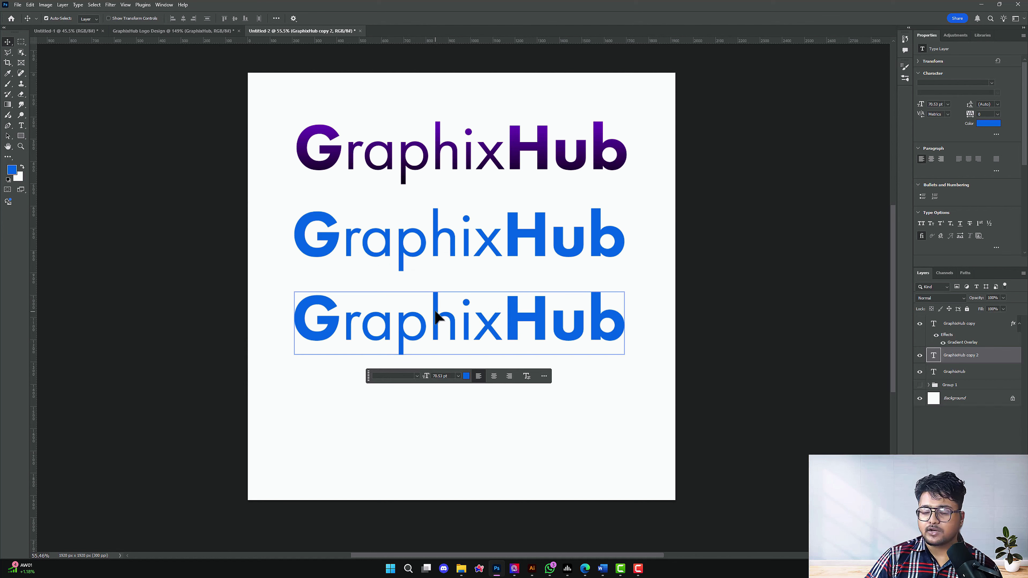
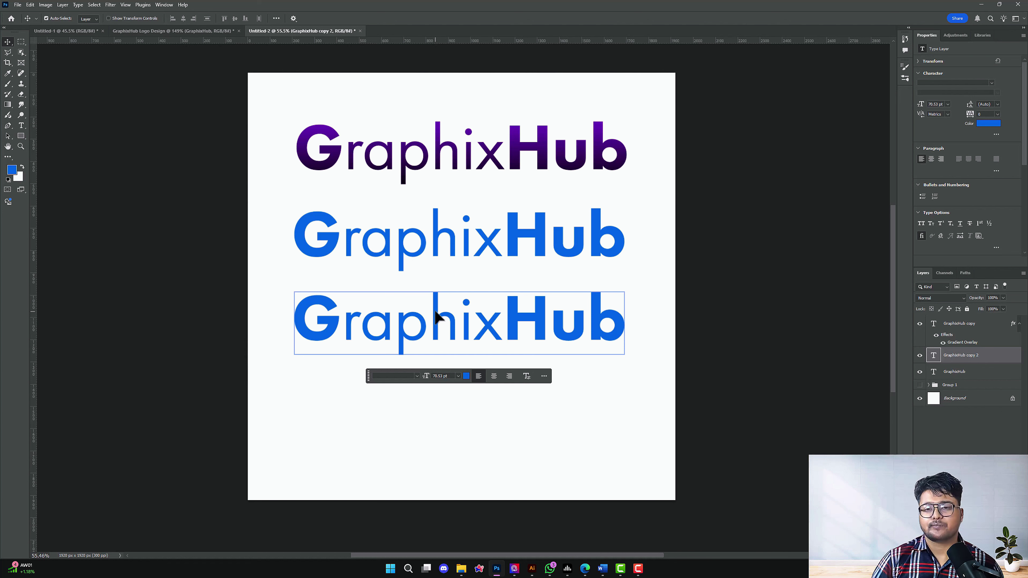
click(22, 167)
click(12, 170)
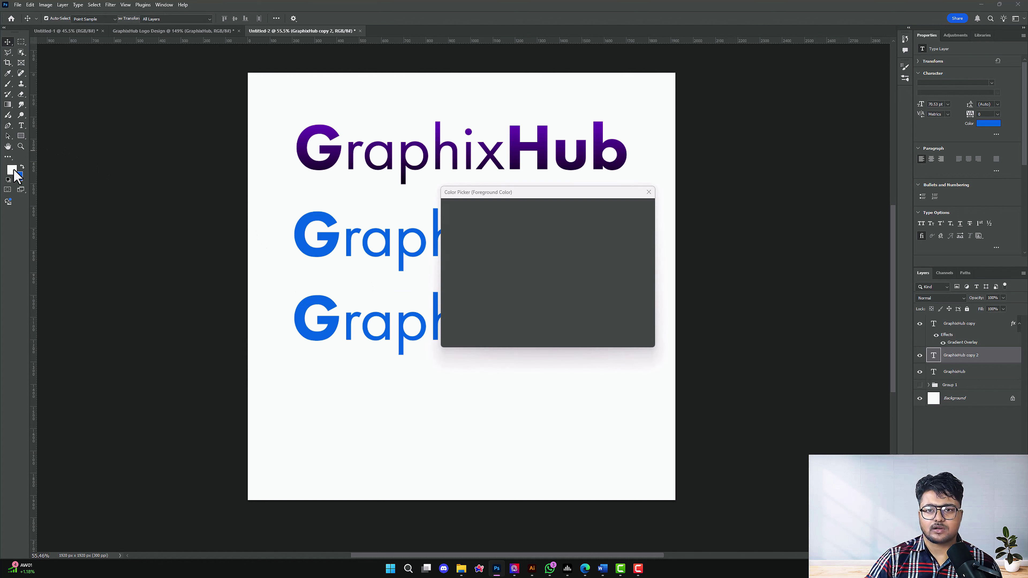
drag(485, 217, 572, 194)
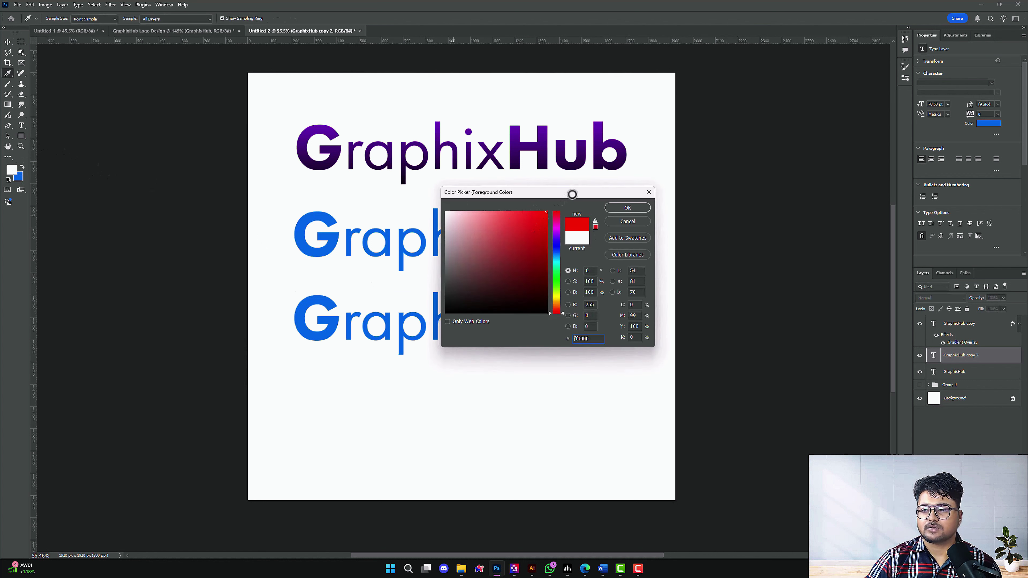
click(627, 208)
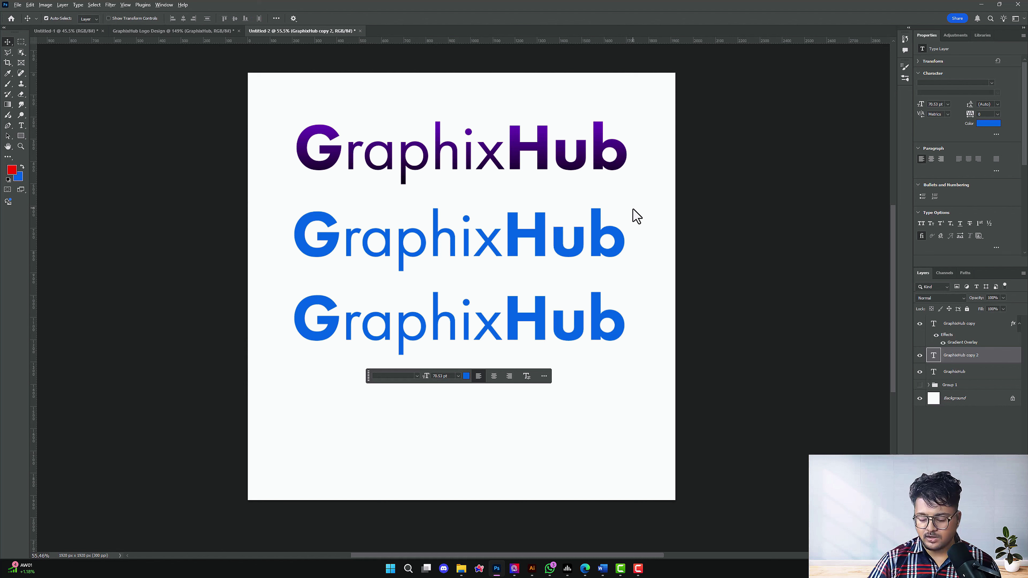
key(alt+BackSpace)
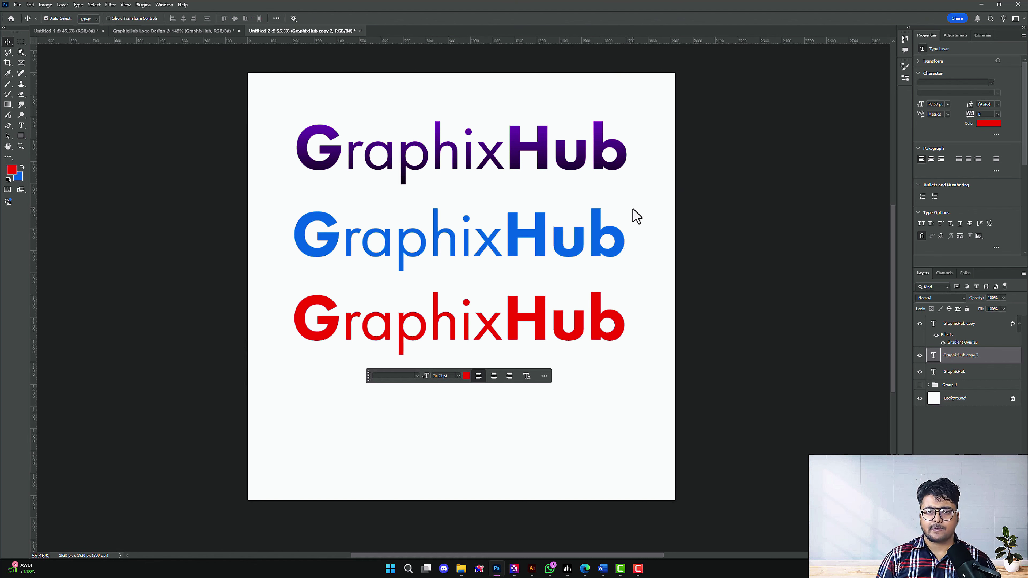
Darken the red wordmark's color to about 76% brightness
click(16, 170)
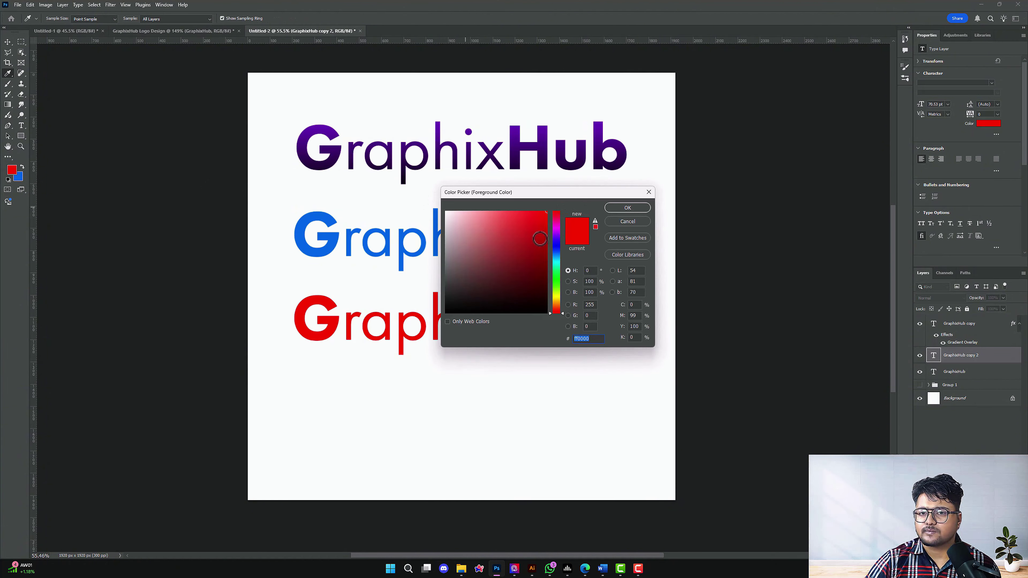
drag(540, 238, 560, 234)
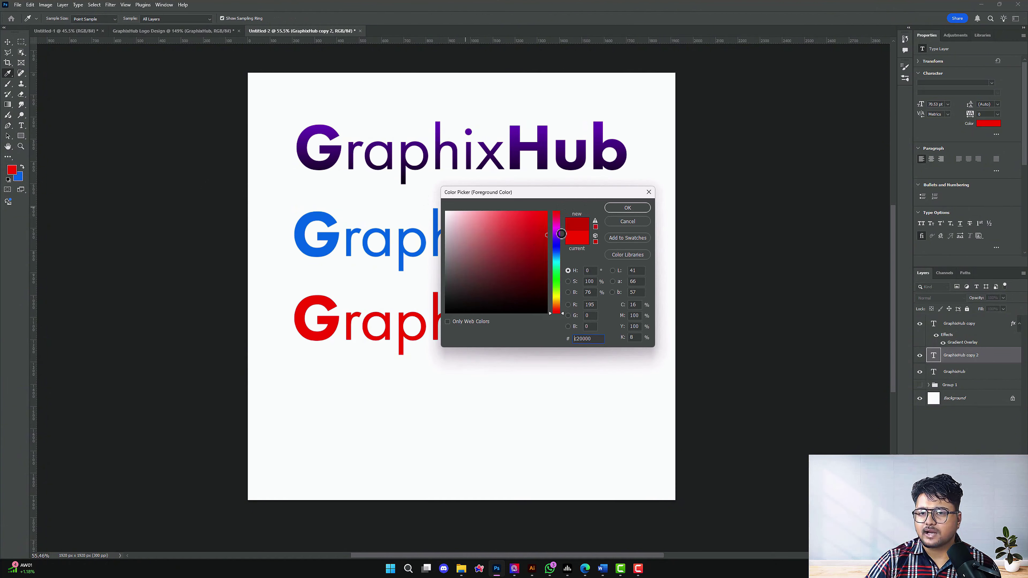
click(628, 208)
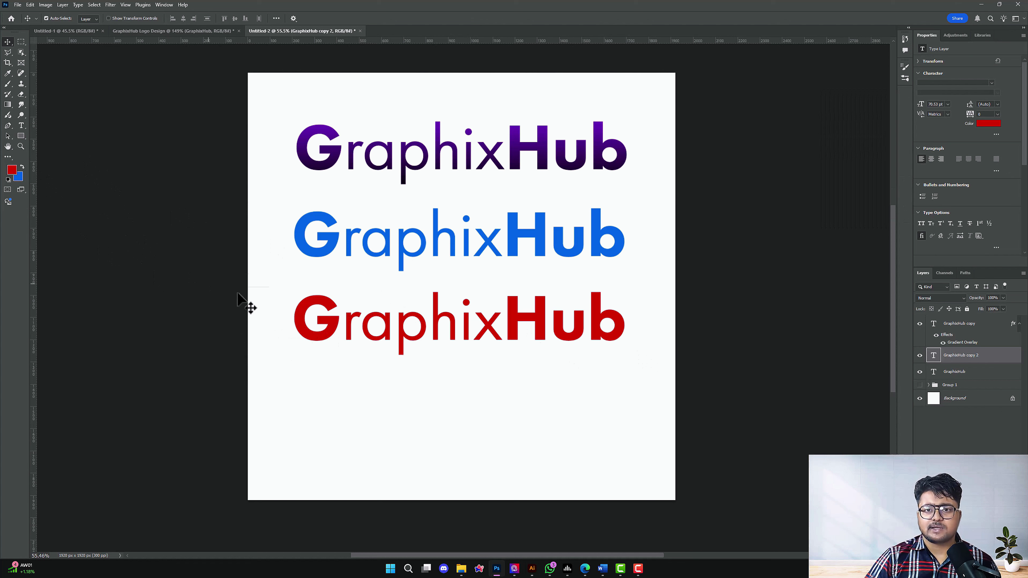
Change the colour of the bottom red GraphixHub wordmark to pink #f1066f
click(12, 170)
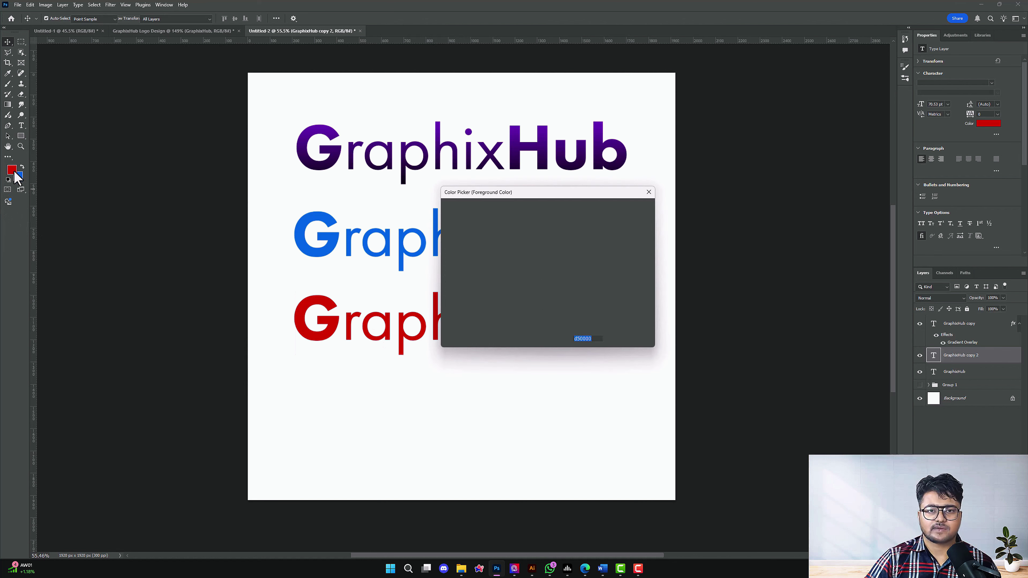
click(559, 227)
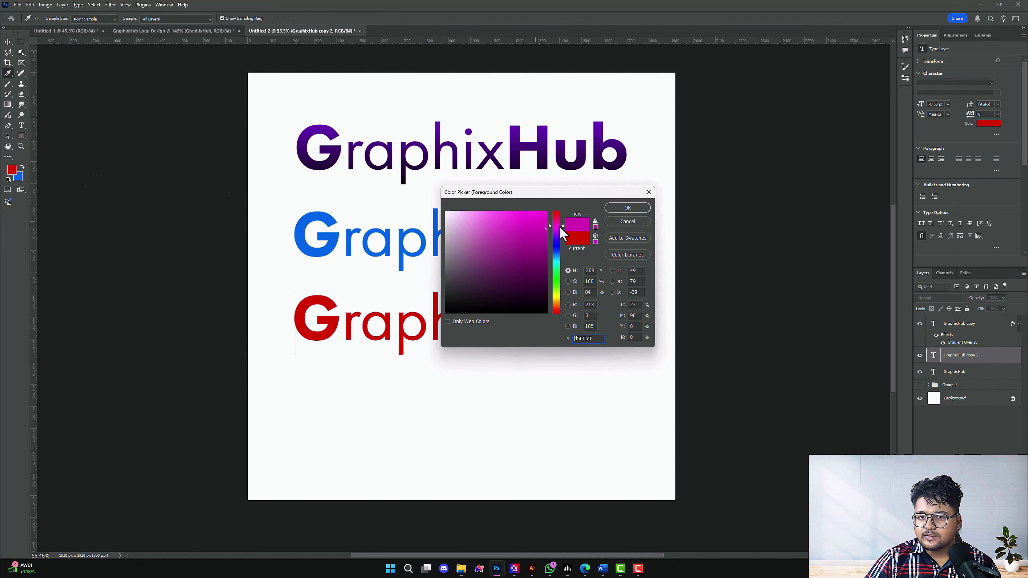
click(544, 216)
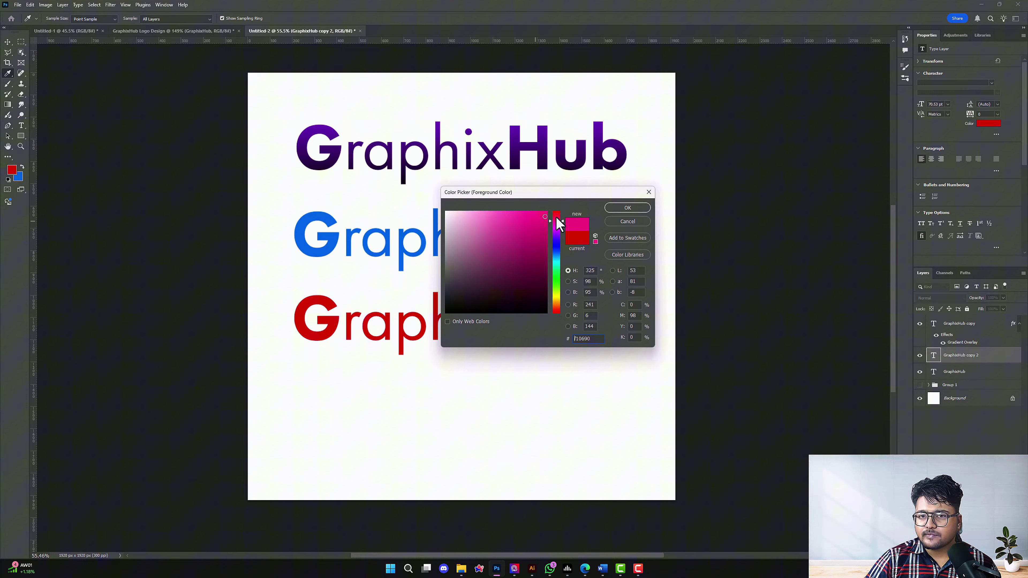
click(635, 208)
key(v)
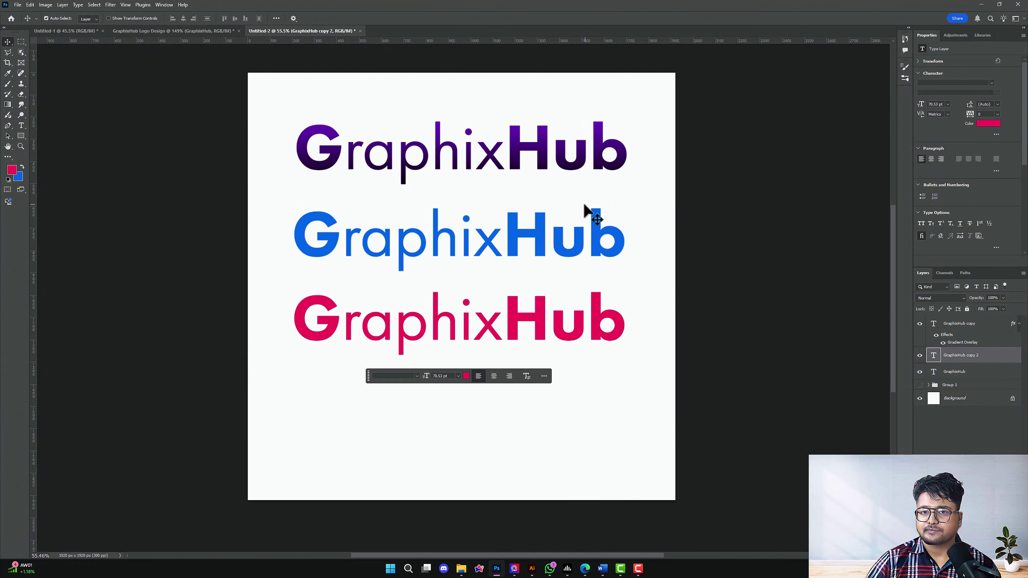
Shift the hue of the bottom pink GraphixHub wordmark to crimson red and deselect its layer
click(12, 169)
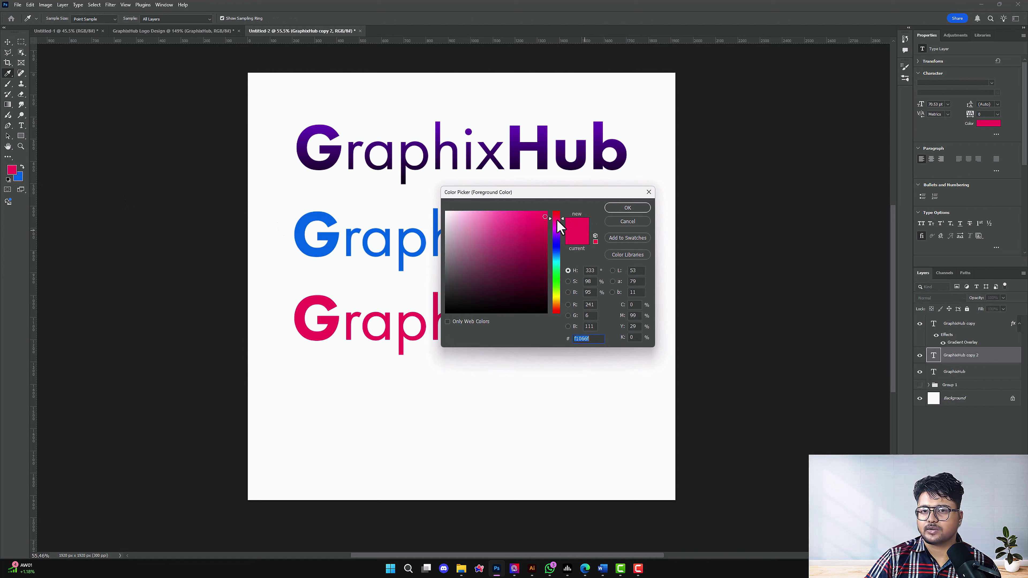
click(555, 216)
click(627, 207)
key(v)
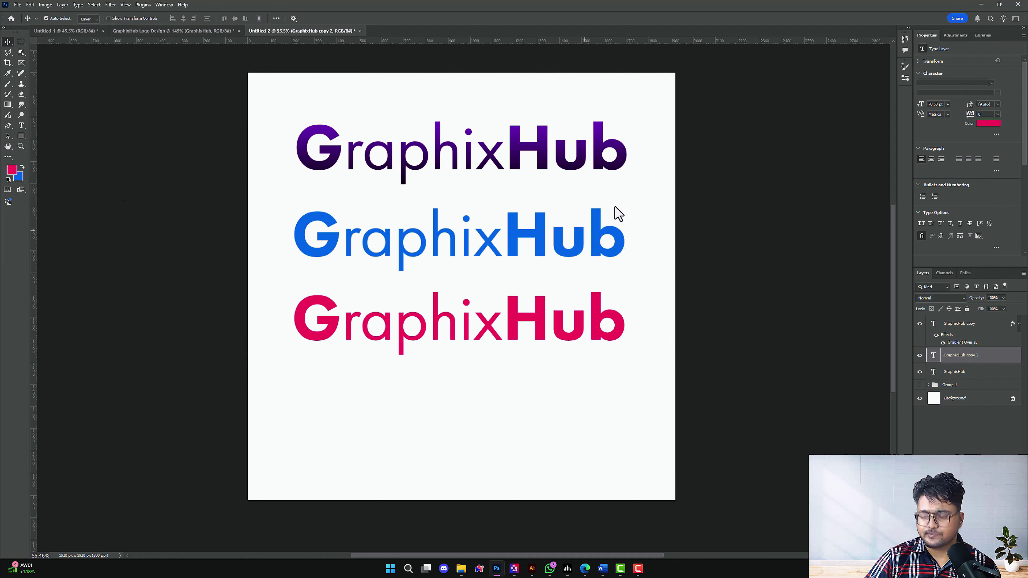
scroll(476, 346, up, 3)
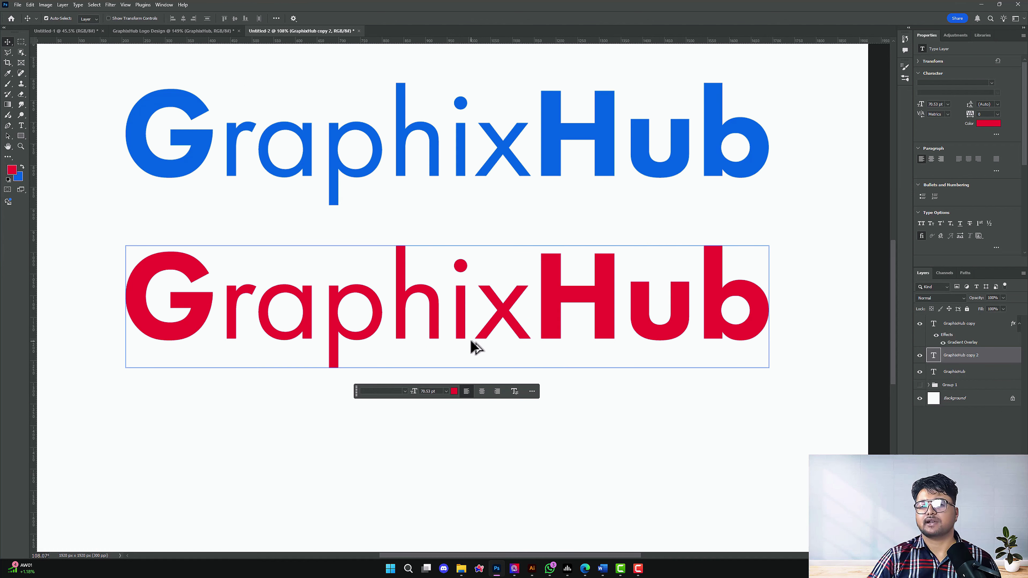
scroll(473, 343, down, 2)
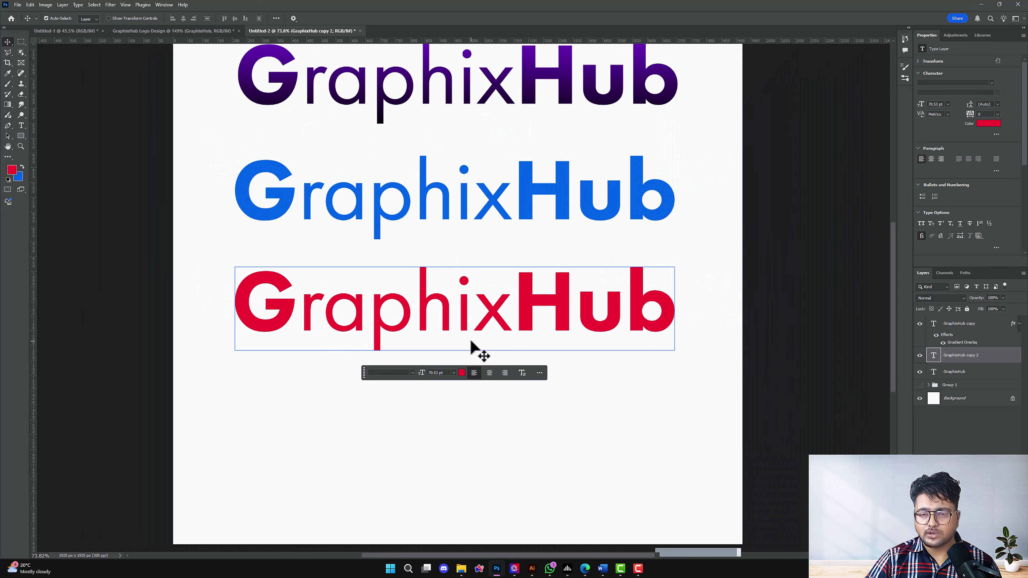
scroll(471, 344, up, 1)
key(ctrl+0)
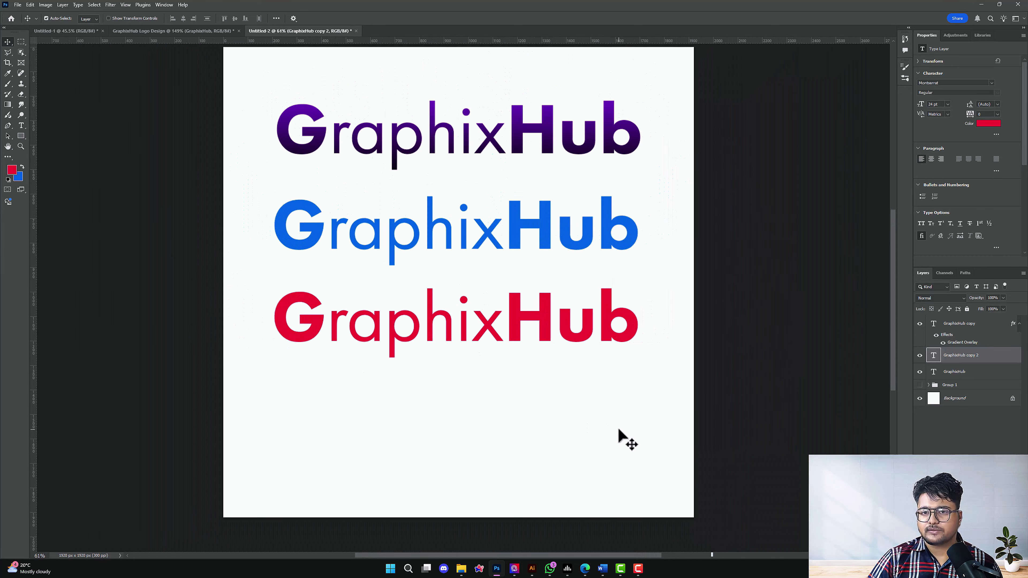
click(619, 431)
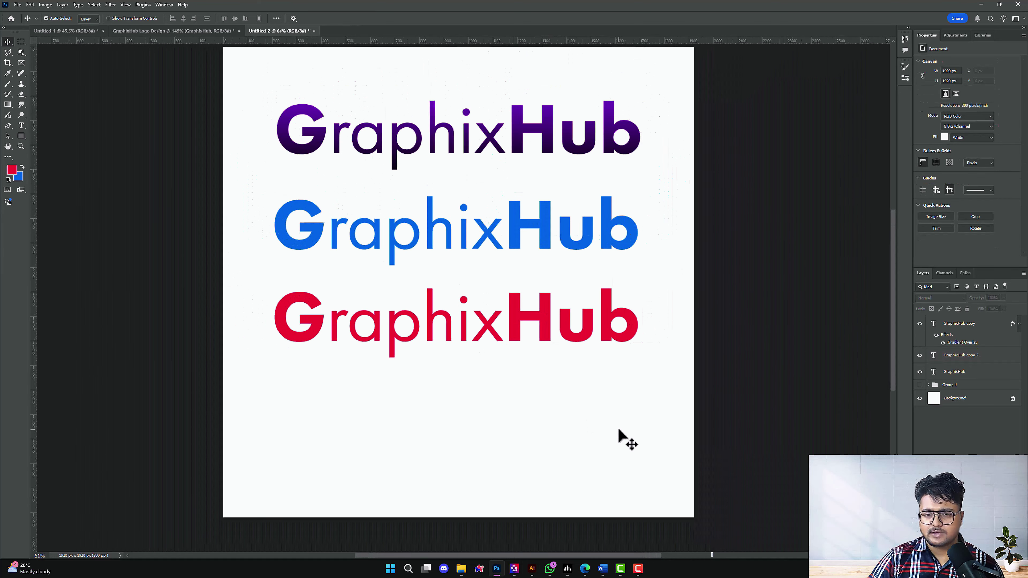
Recolour only the letters "raphix" in the bottom crimson wordmark to near-black #202020
click(520, 324)
double_click(496, 332)
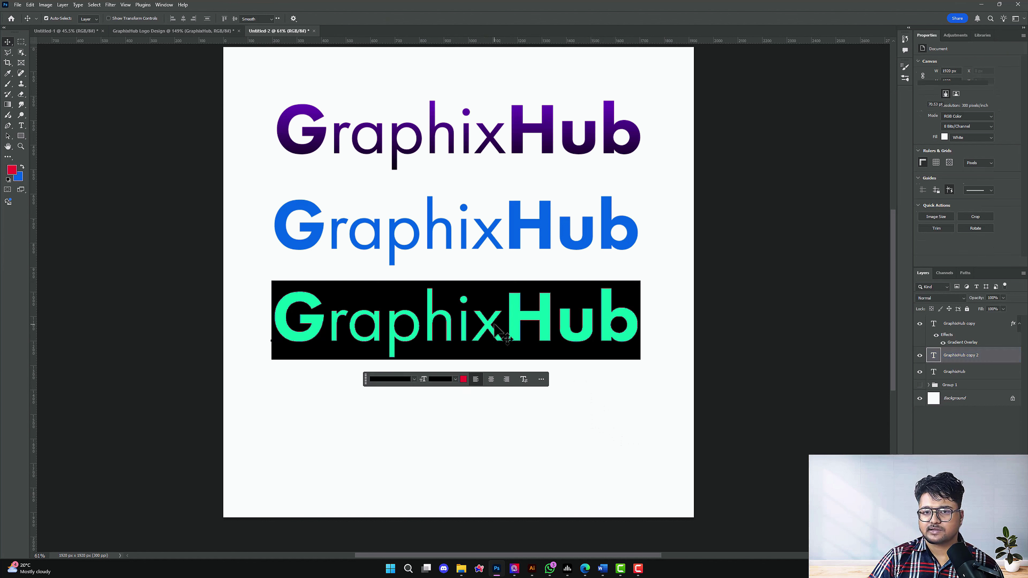
drag(503, 323, 329, 306)
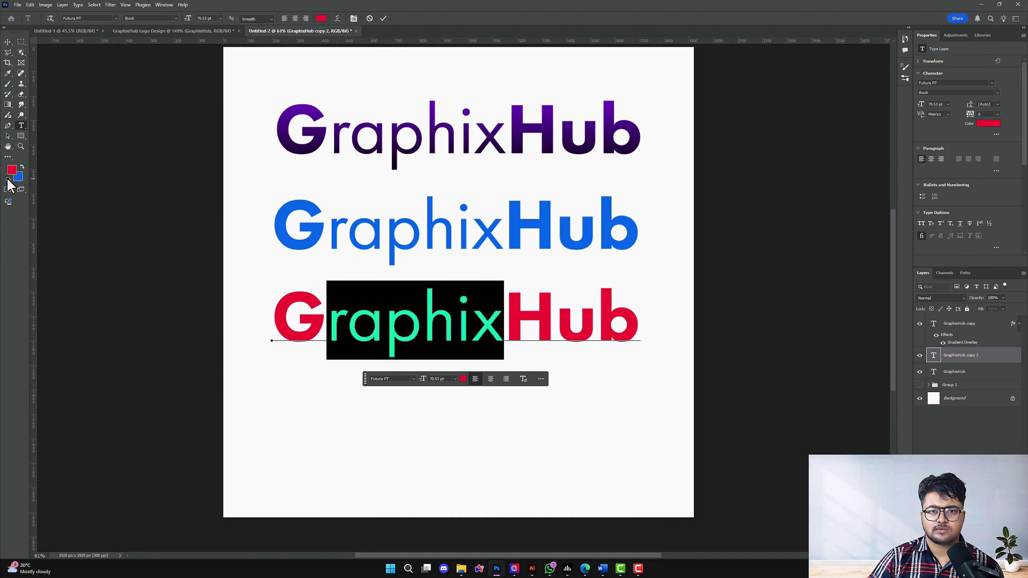
click(22, 167)
click(12, 170)
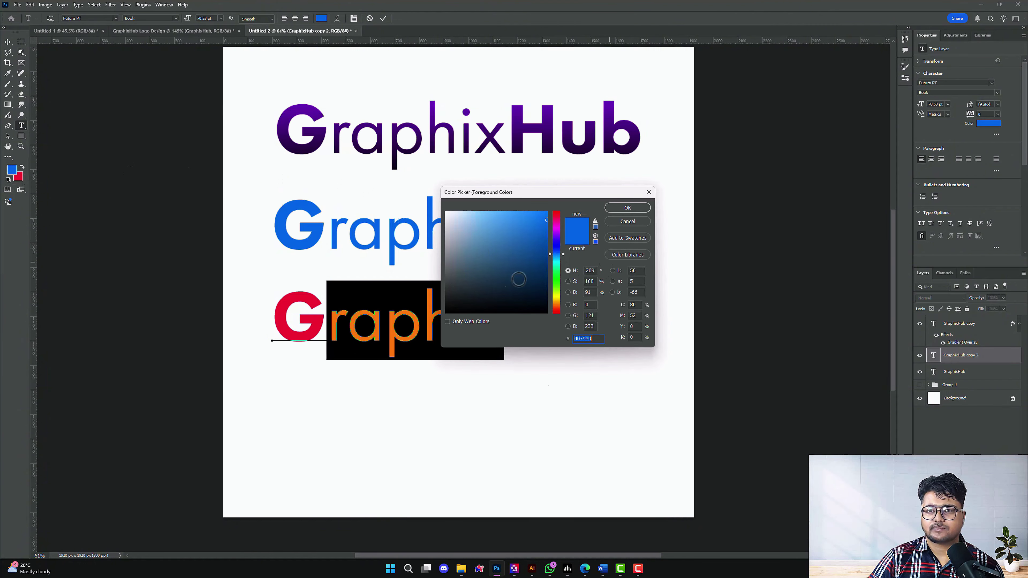
drag(483, 288, 412, 301)
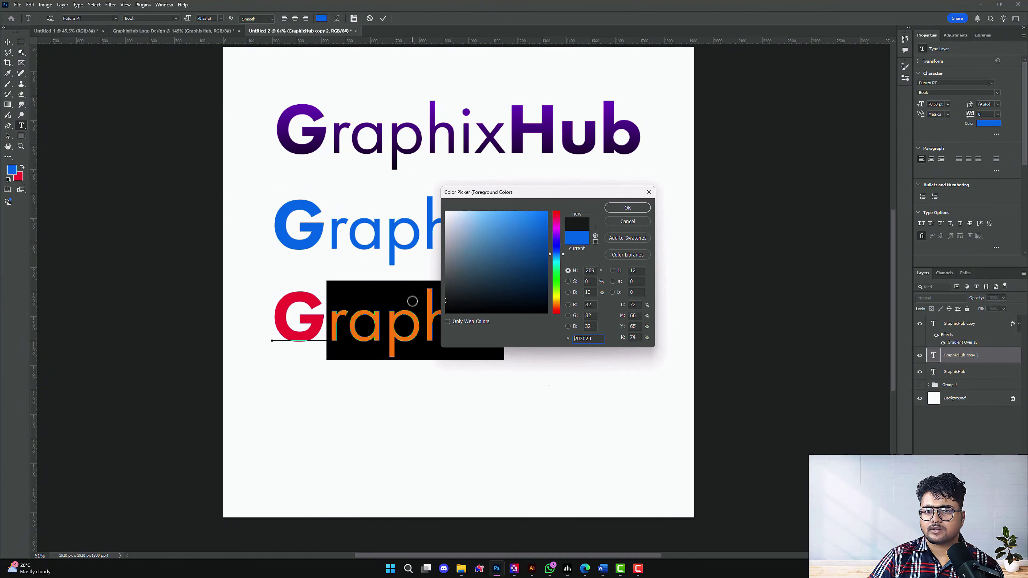
click(640, 209)
click(7, 42)
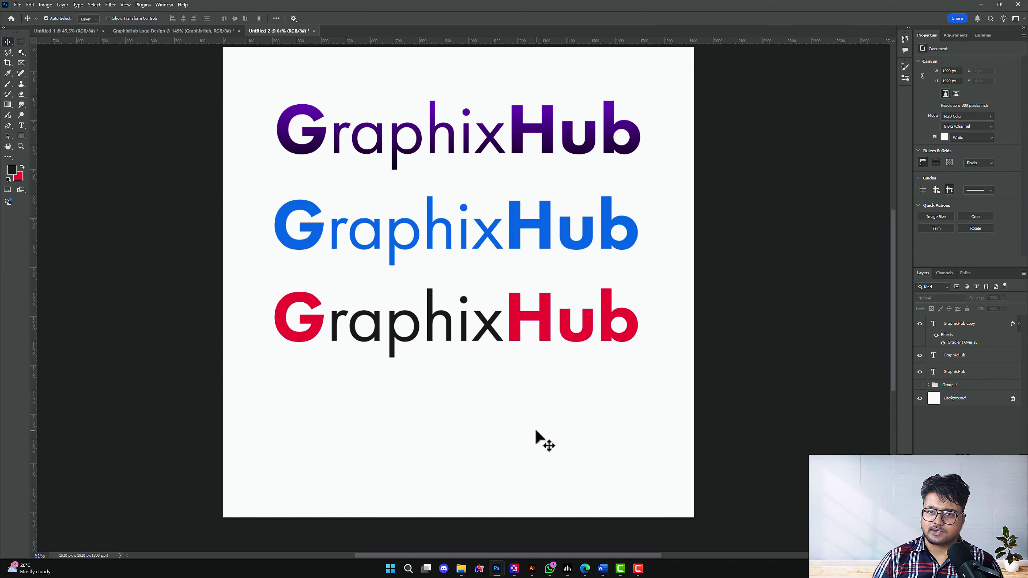
Duplicate the text layer of the bottom red-and-black GraphixHub wordmark
scroll(489, 407, up, 2)
click(488, 282)
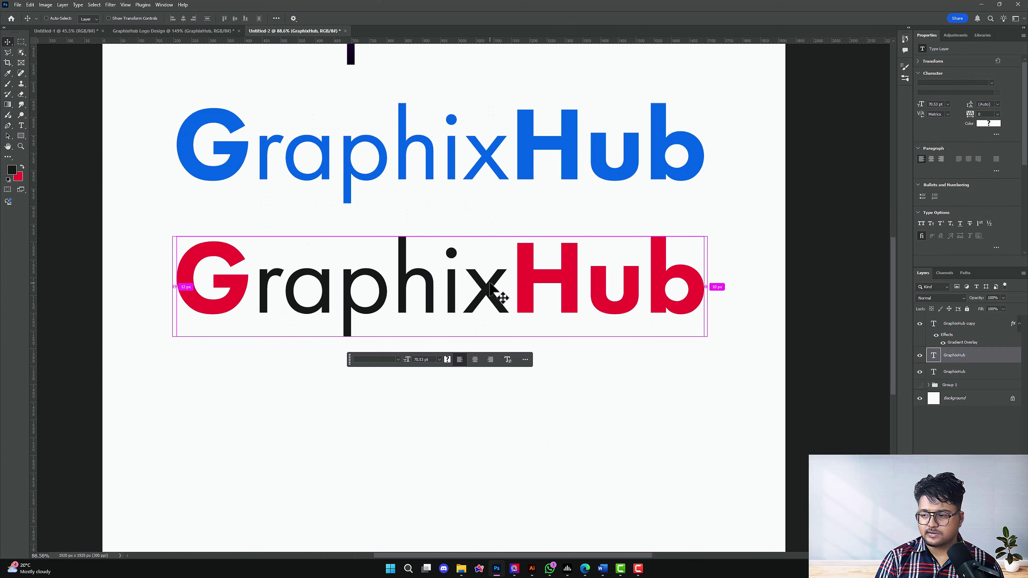
key(ctrl+j)
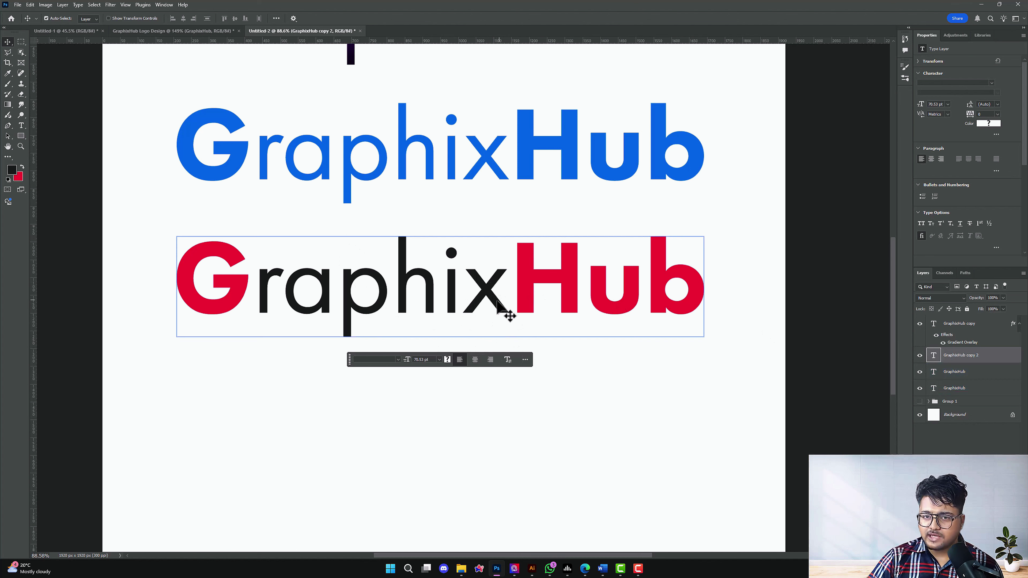
Delete "Graphi" and "Hub" from the duplicated wordmark so that only the letter x is left on that layer
double_click(492, 284)
click(497, 283)
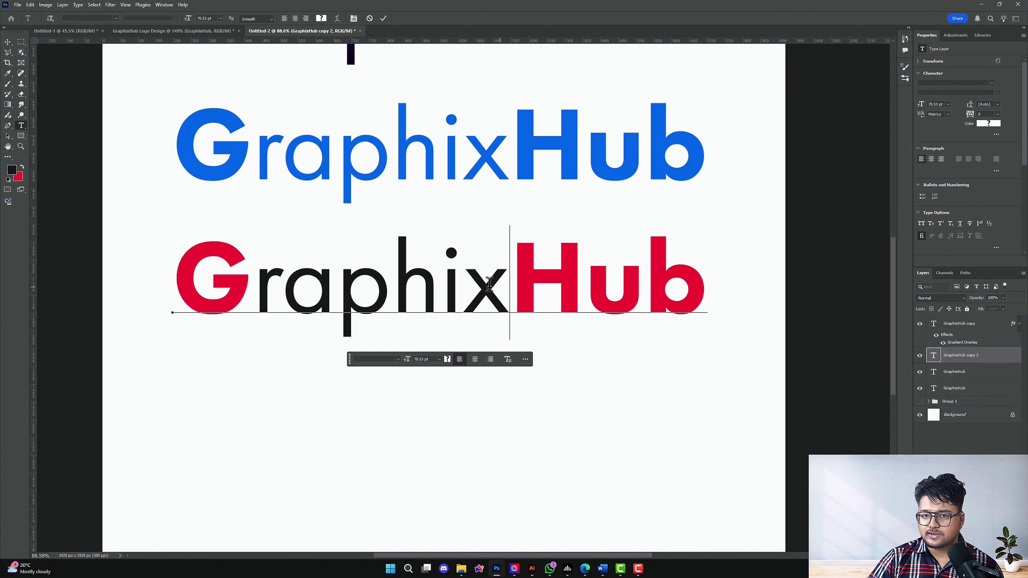
drag(497, 283, 485, 284)
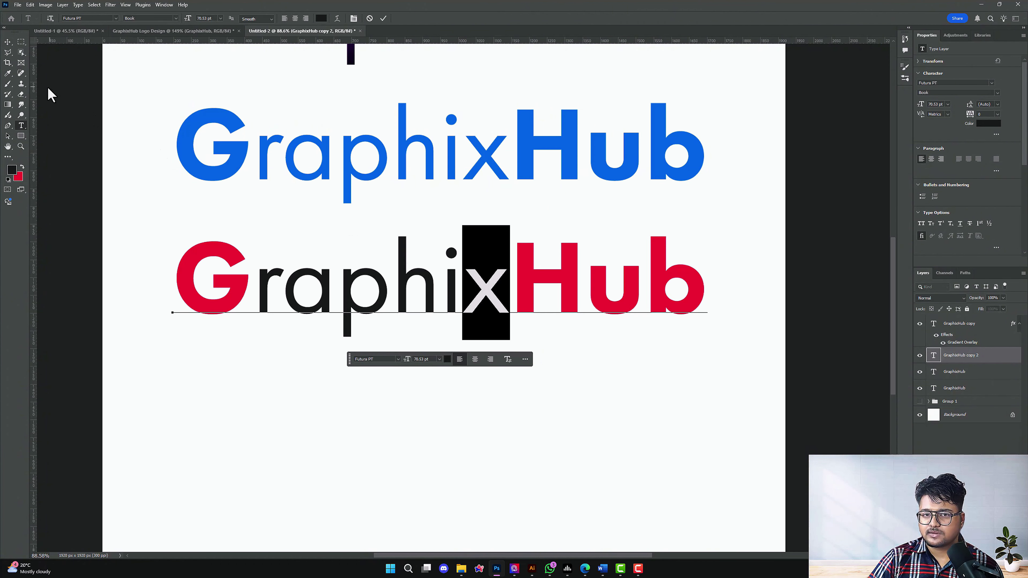
click(8, 42)
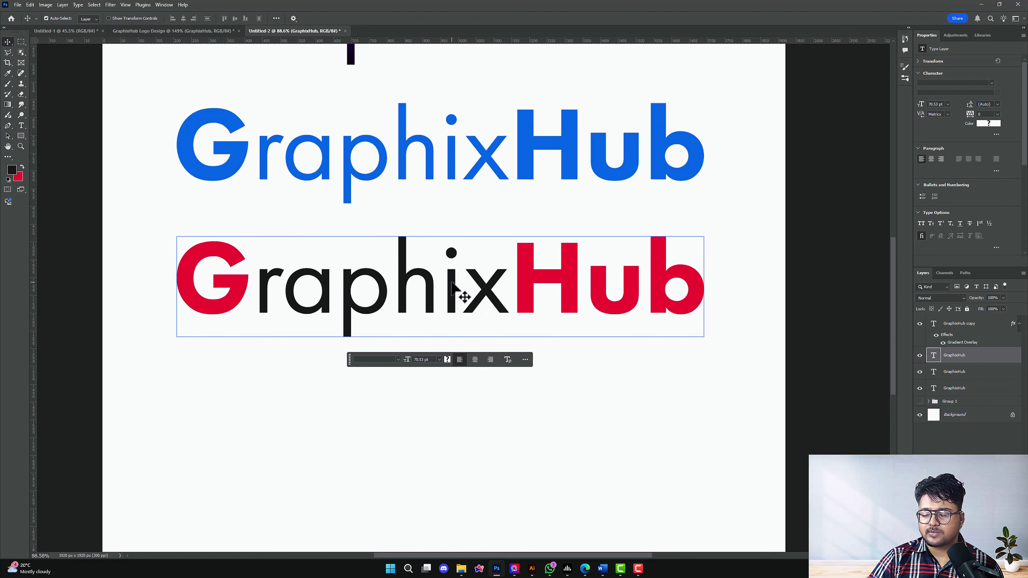
double_click(461, 289)
drag(461, 290, 18, 219)
click(579, 287)
key(BackSpace)
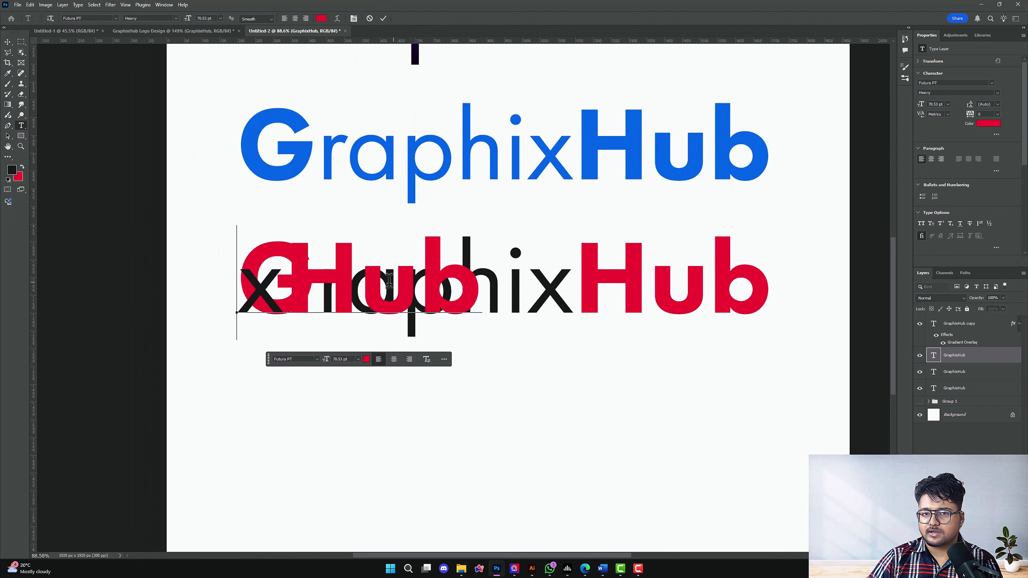
drag(300, 281, 825, 324)
key(BackSpace)
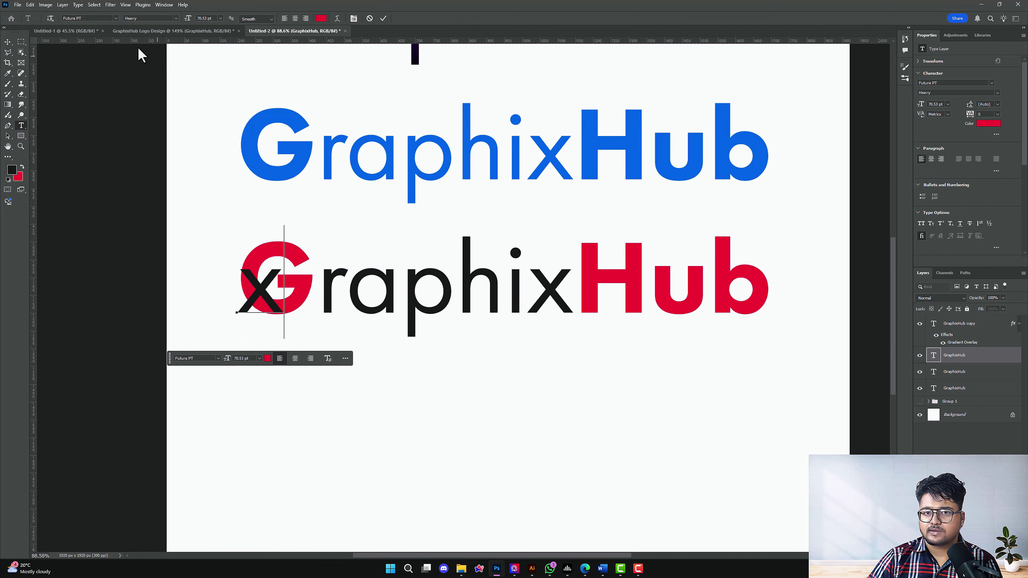
click(7, 42)
Move the separate letter x onto the original x of the bottom wordmark
drag(263, 287, 557, 310)
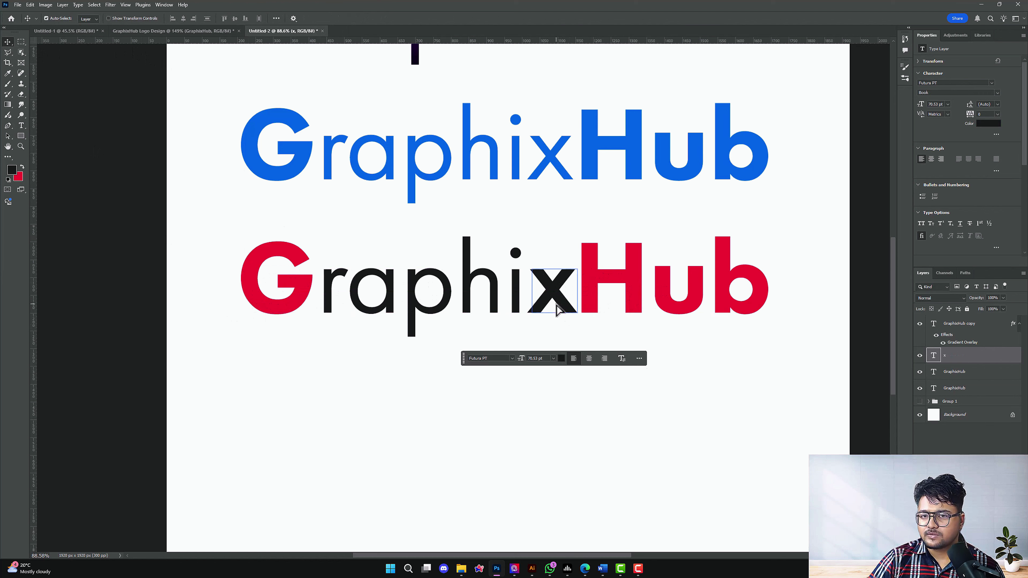
scroll(558, 299, up, 8)
drag(556, 263, 536, 261)
scroll(493, 268, down, 8)
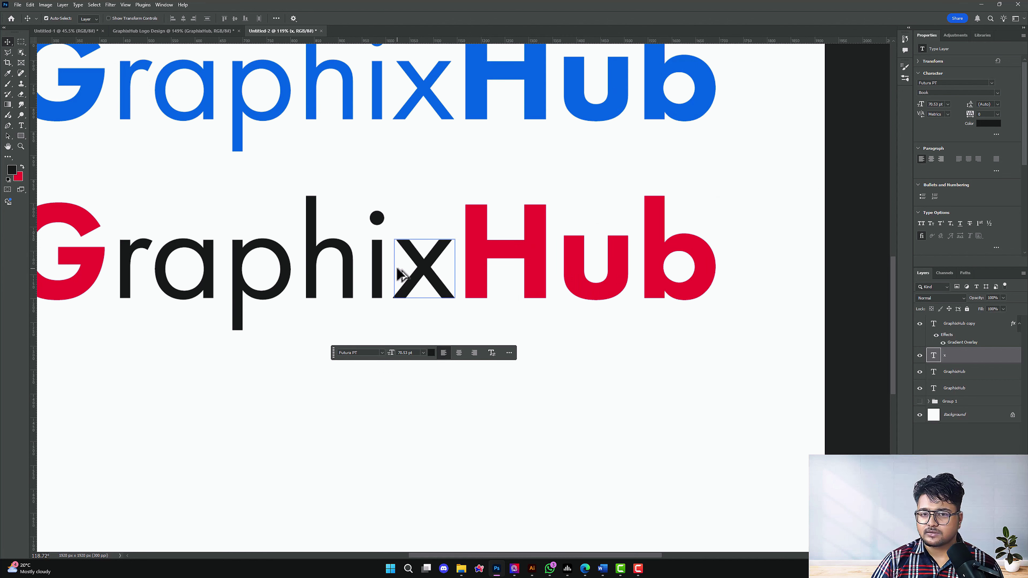
Fill the overlaid x with the crimson red and nudge it left to cover the black x exactly
key(alt+BackSpace)
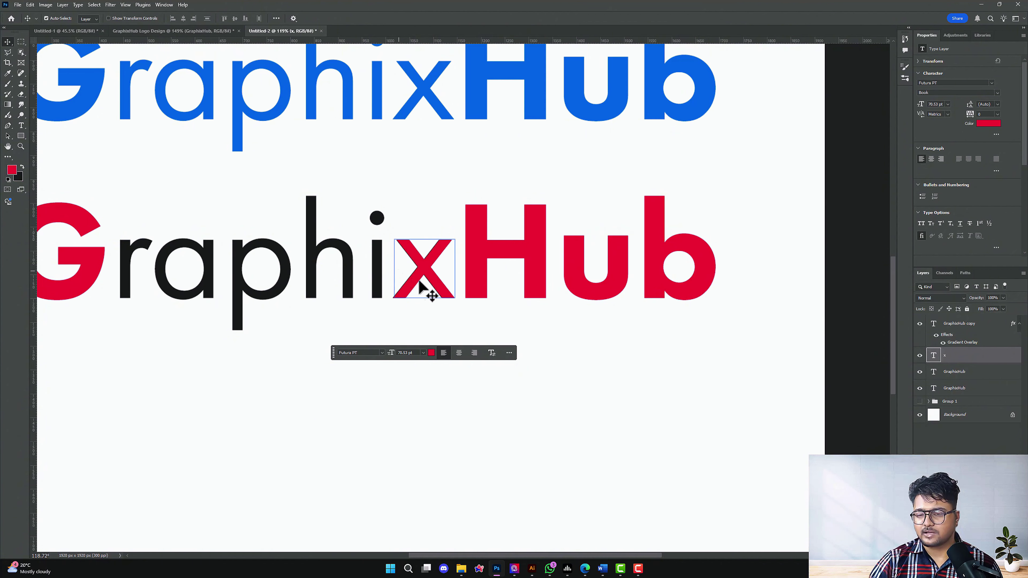
scroll(419, 287, up, 6)
scroll(443, 241, up, 3)
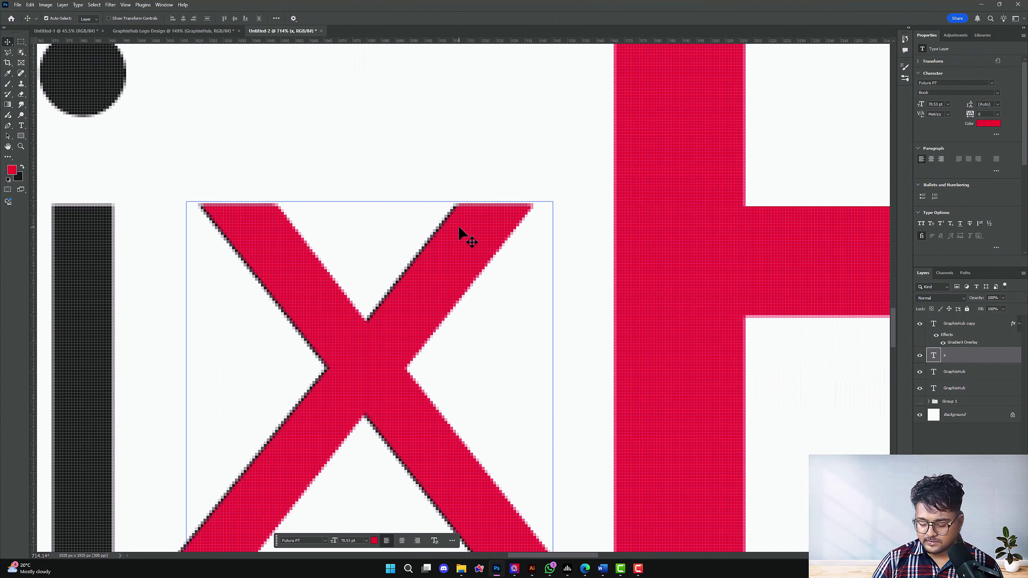
key(Left)
scroll(458, 225, down, 5)
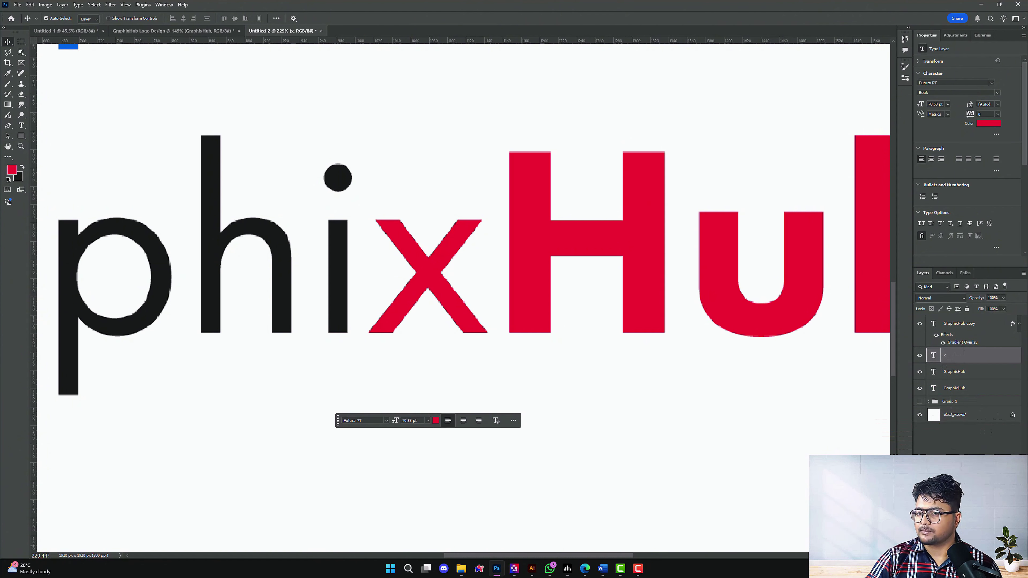
Hide the left half of the red x with a layer mask, using a Polygonal Lasso selection around that half
click(966, 555)
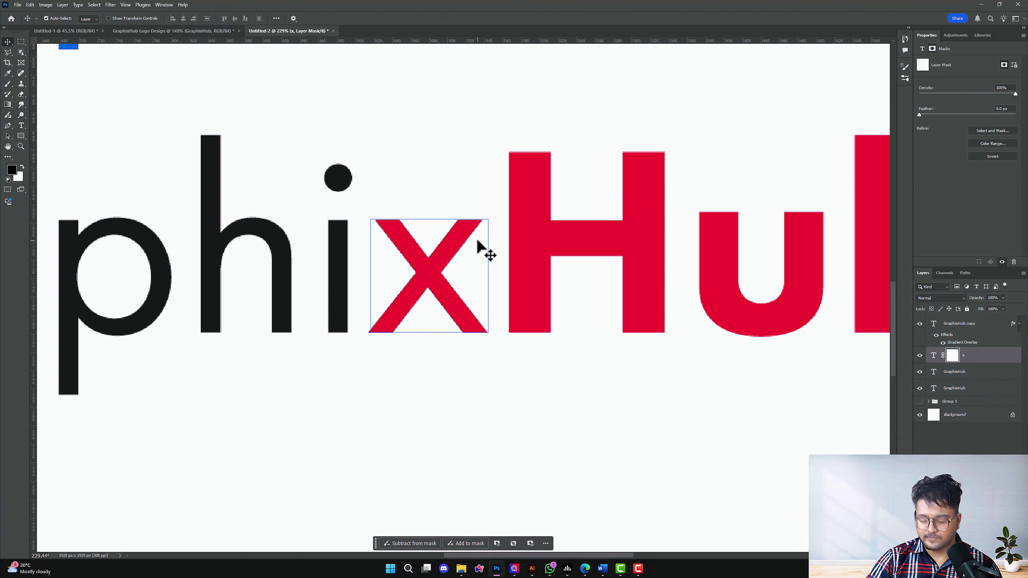
click(8, 54)
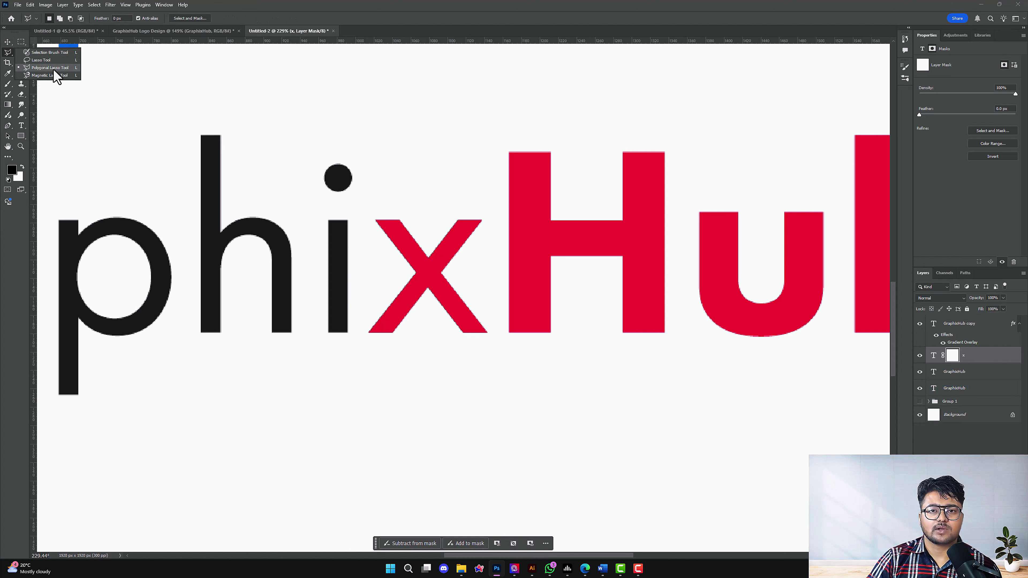
click(54, 71)
scroll(370, 194, up, 3)
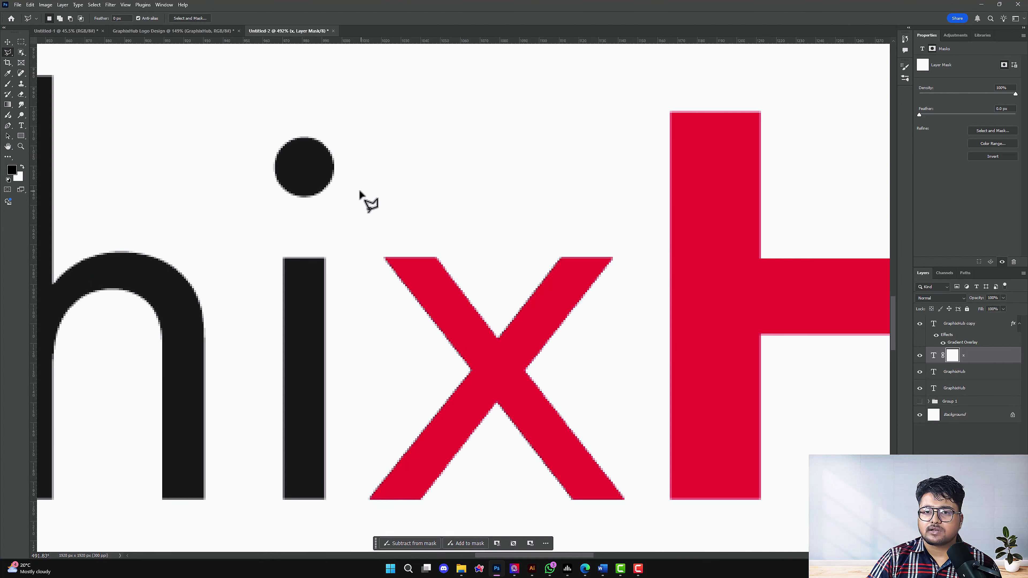
click(360, 190)
click(477, 166)
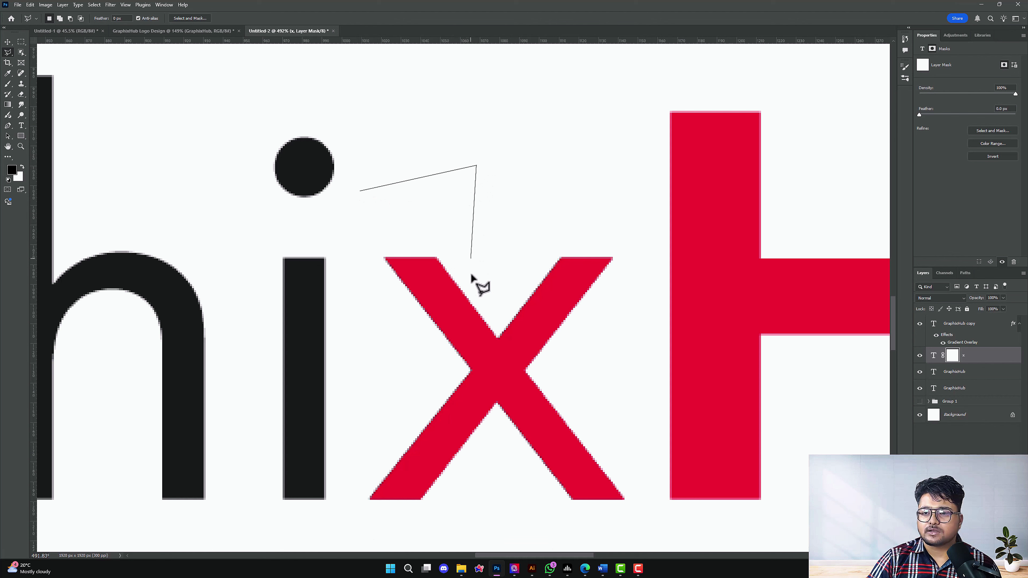
click(496, 335)
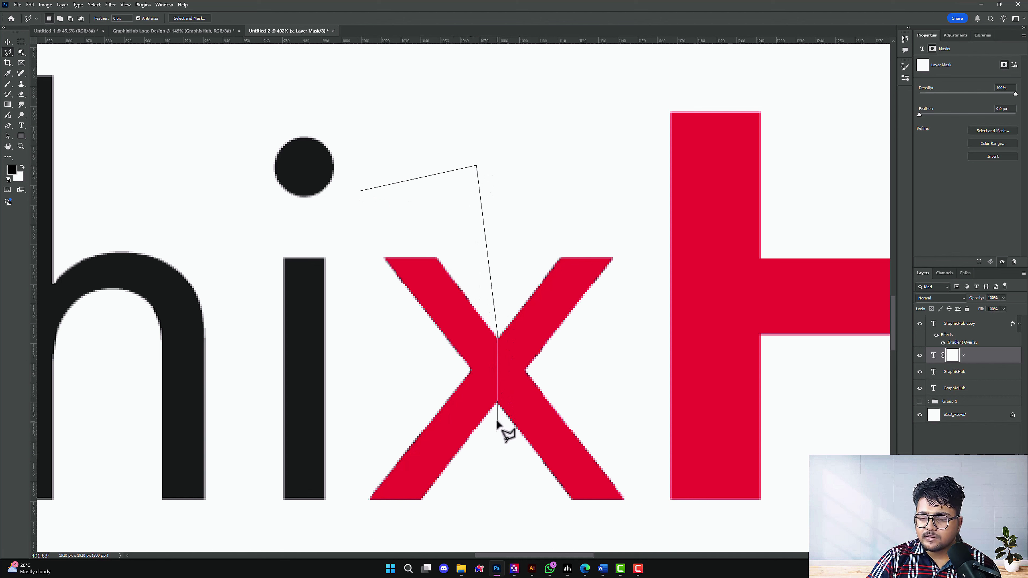
scroll(497, 421, down, 3)
click(507, 462)
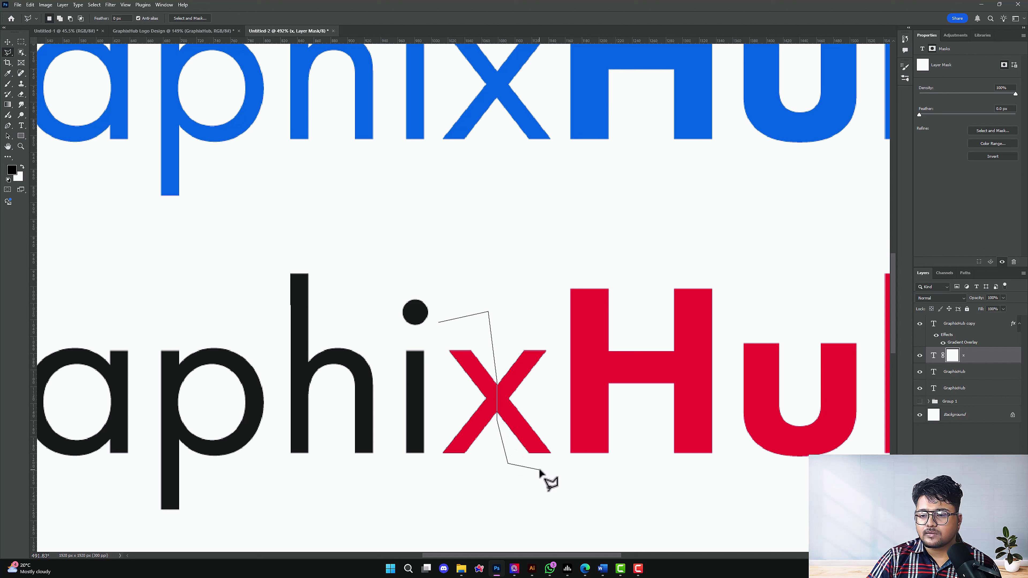
click(436, 478)
click(431, 443)
double_click(442, 347)
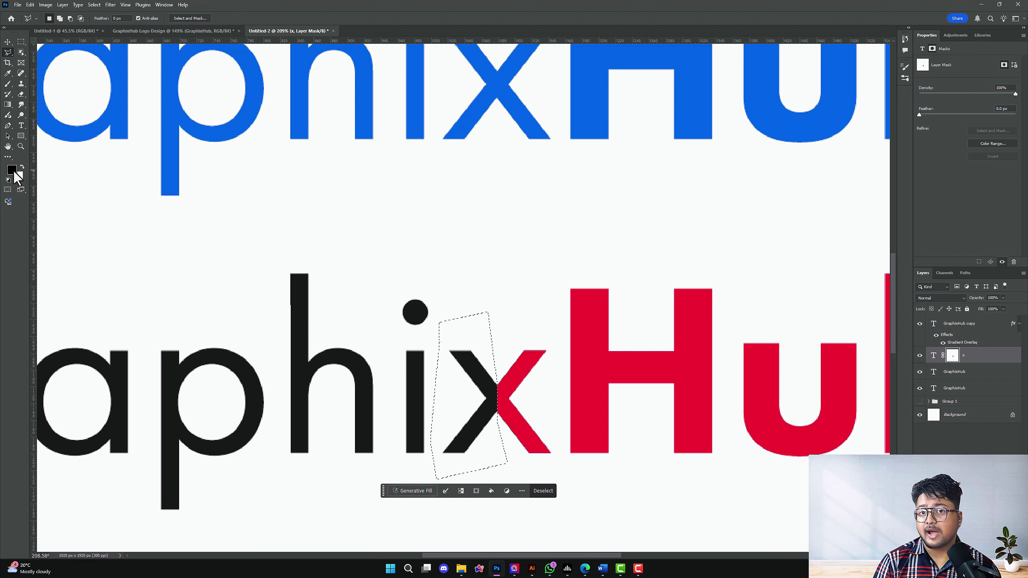
Reveal part of the red x's left half with a white brush on its mask, hide it again with black, and deselect
key(b)
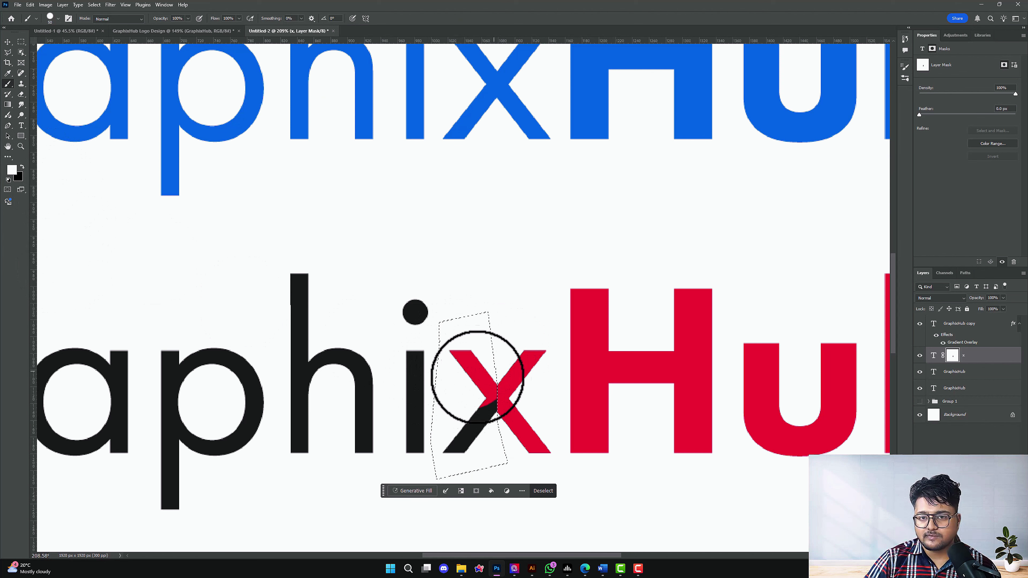
key(x)
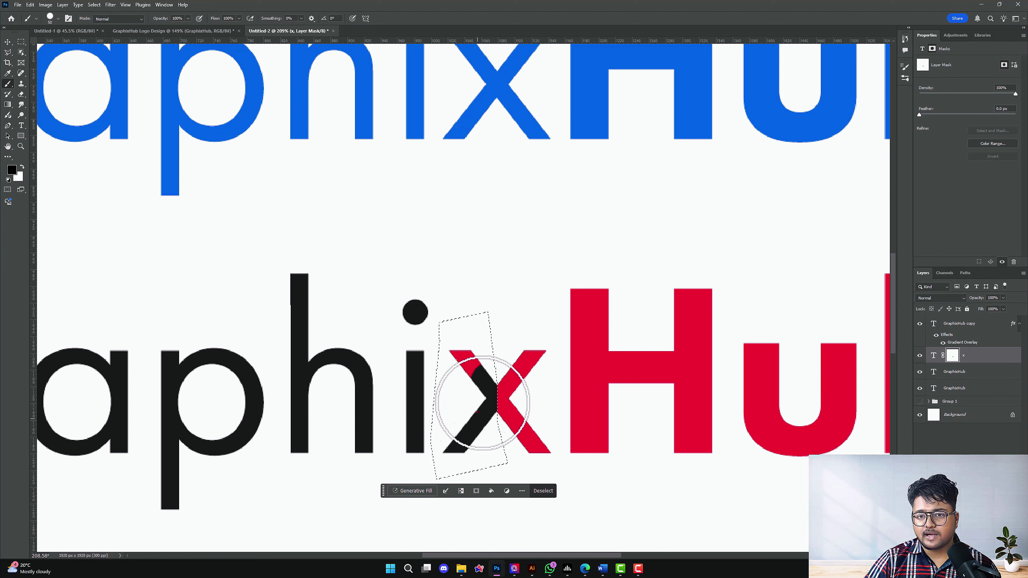
mouse_move(481, 403)
mouse_down()
mouse_move(460, 323)
mouse_move(450, 368)
mouse_up()
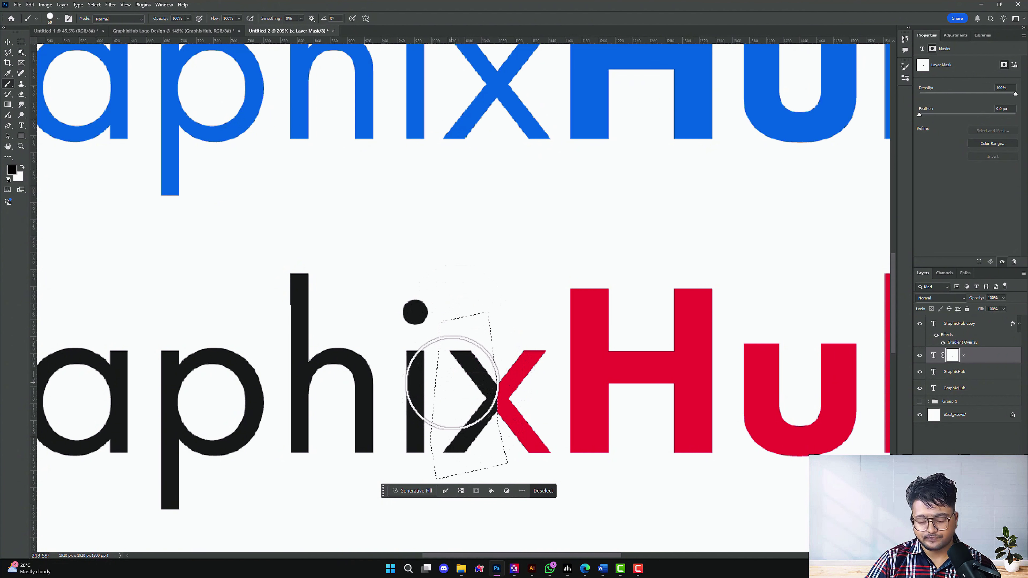
key(ctrl+d)
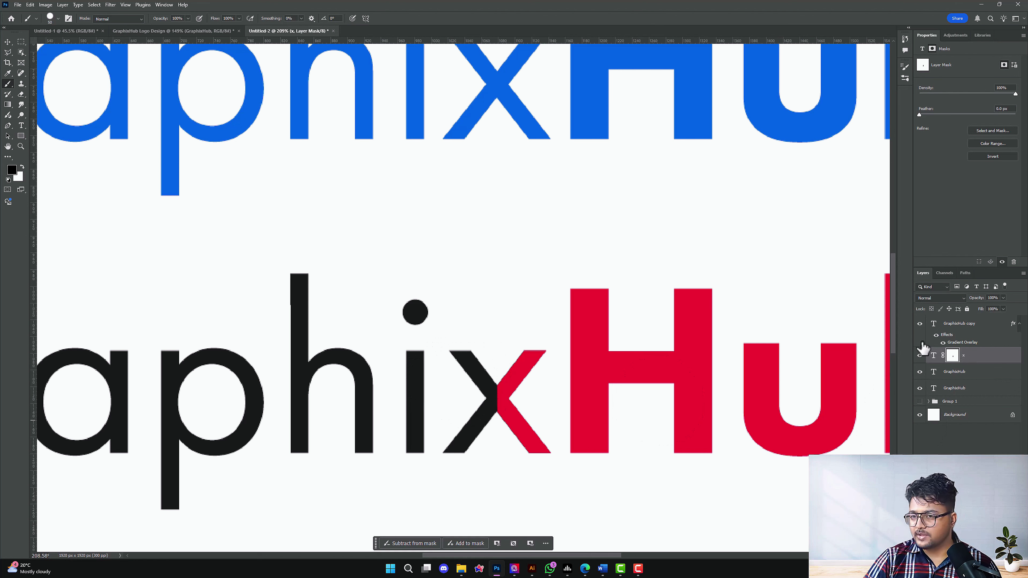
Invert the x layer's mask and invert it back, load the mask as a selection, and toggle Quick Mask
click(934, 356)
click(953, 357)
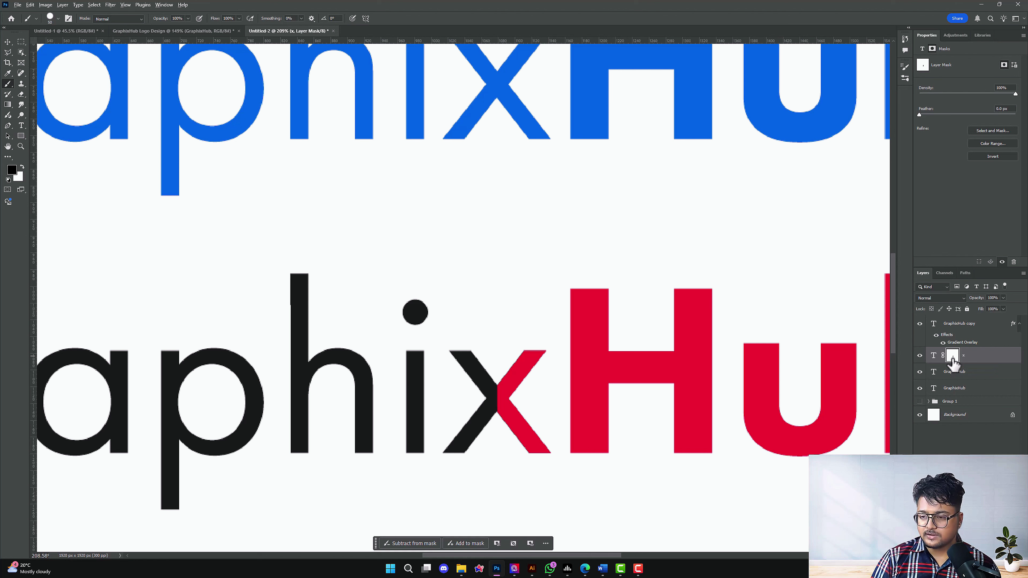
key(ctrl+i)
key(ctrl+i)
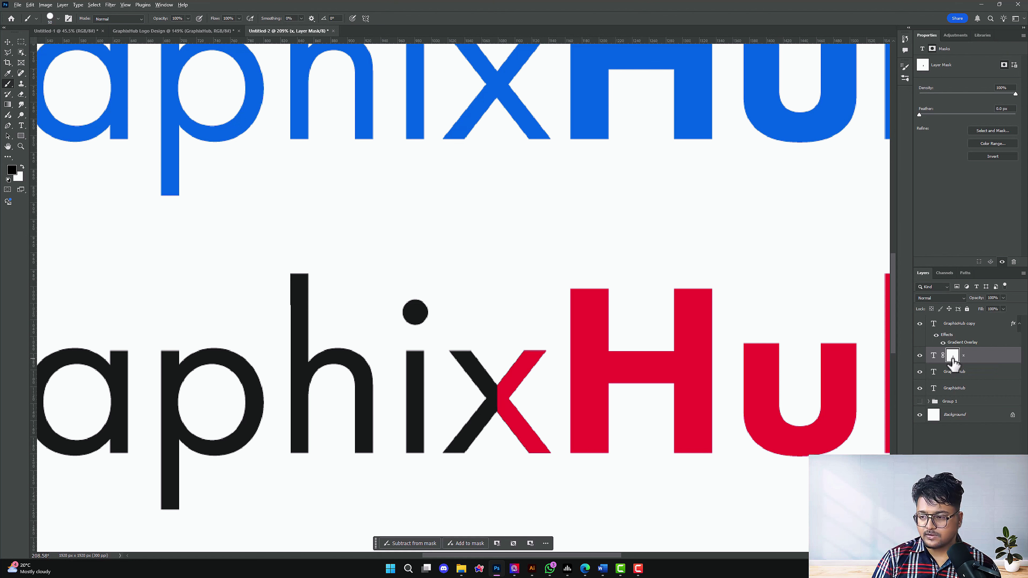
key(x)
ctrl+click(953, 363)
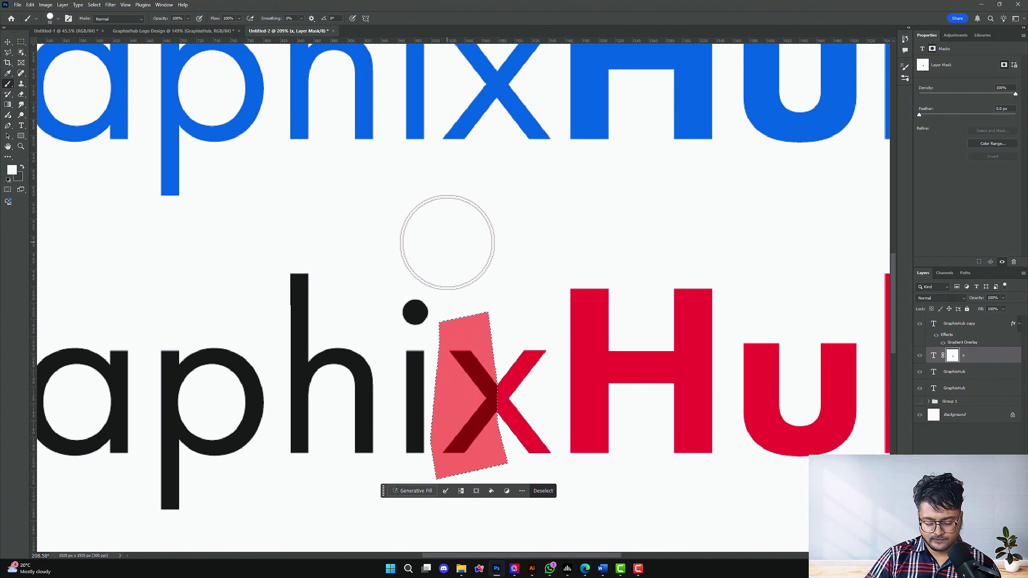
key(q)
key(q)
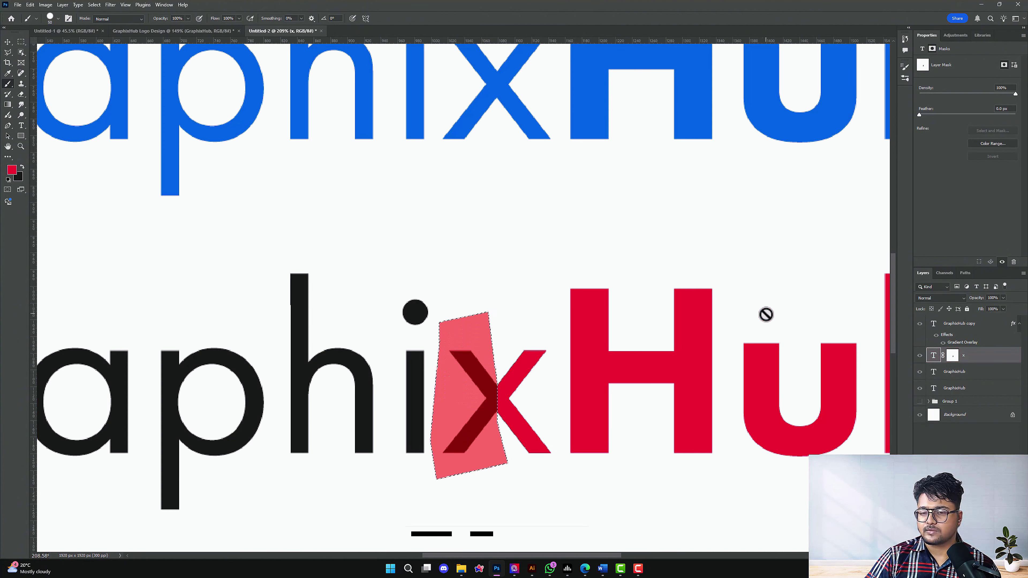
Delete the mask of the red x layer and give the layer a fresh, empty layer mask
click(8, 41)
click(945, 273)
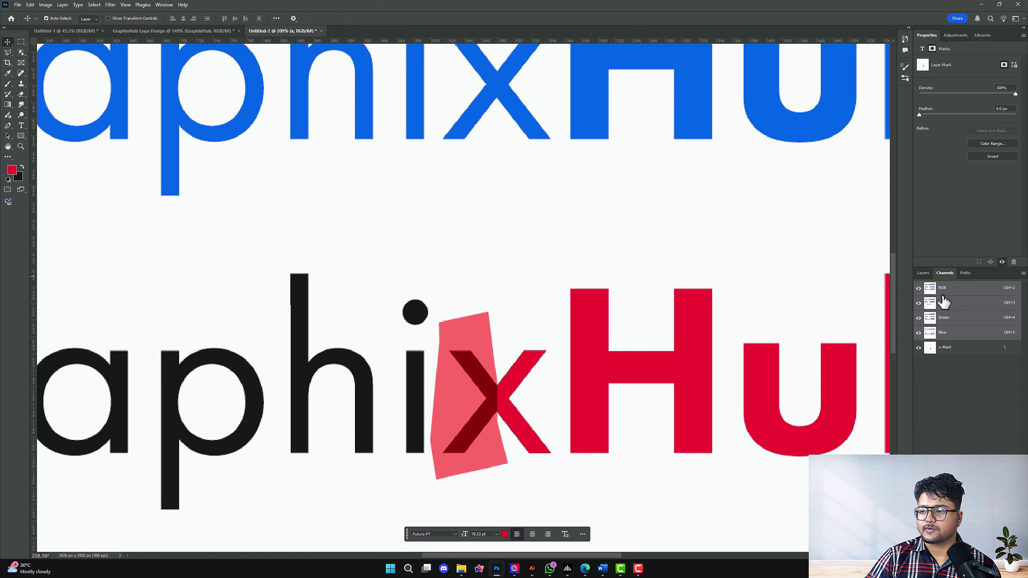
click(954, 350)
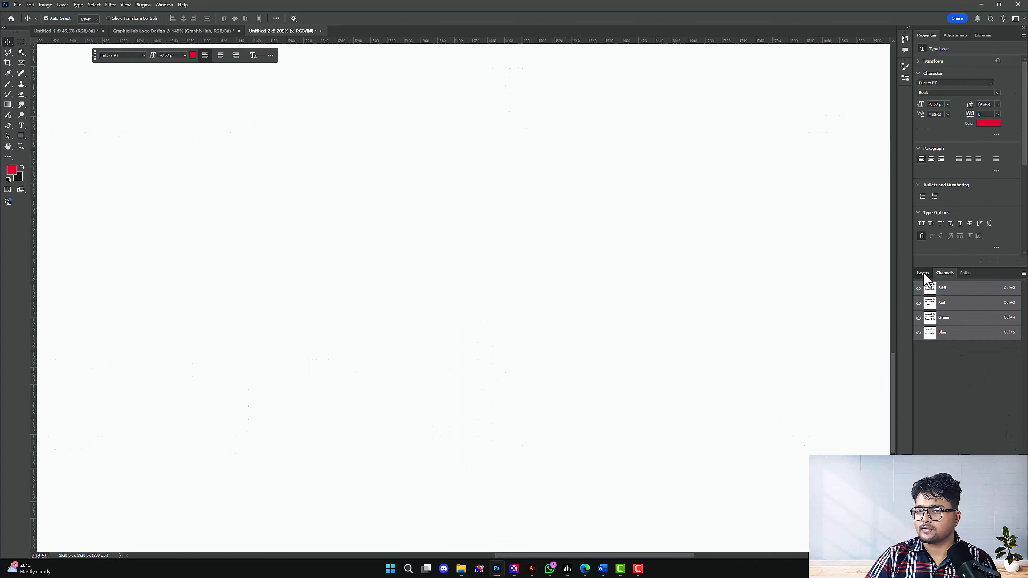
click(923, 273)
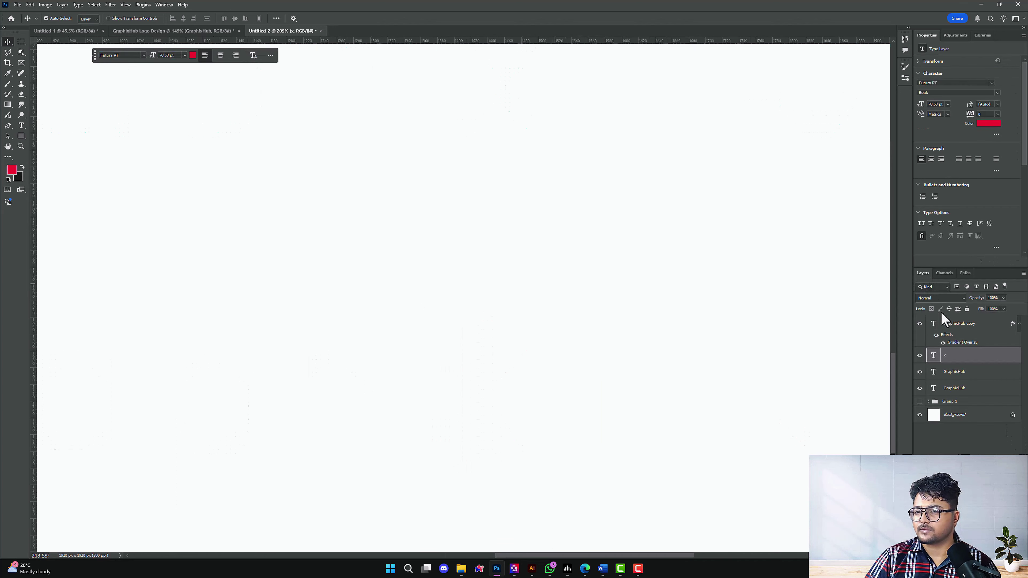
key(ctrl+0)
scroll(367, 259, up, 10)
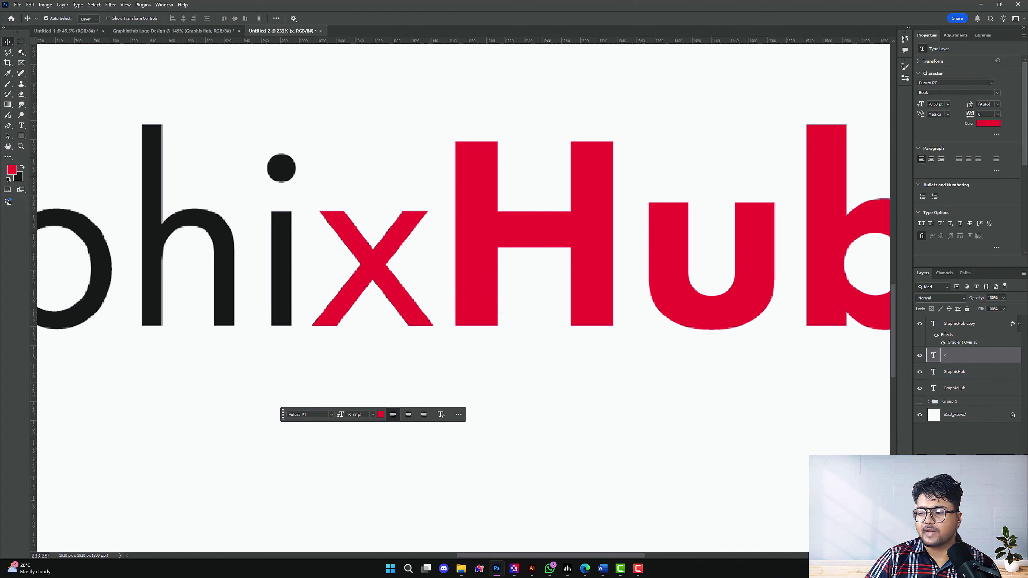
click(962, 549)
scroll(344, 230, up, 3)
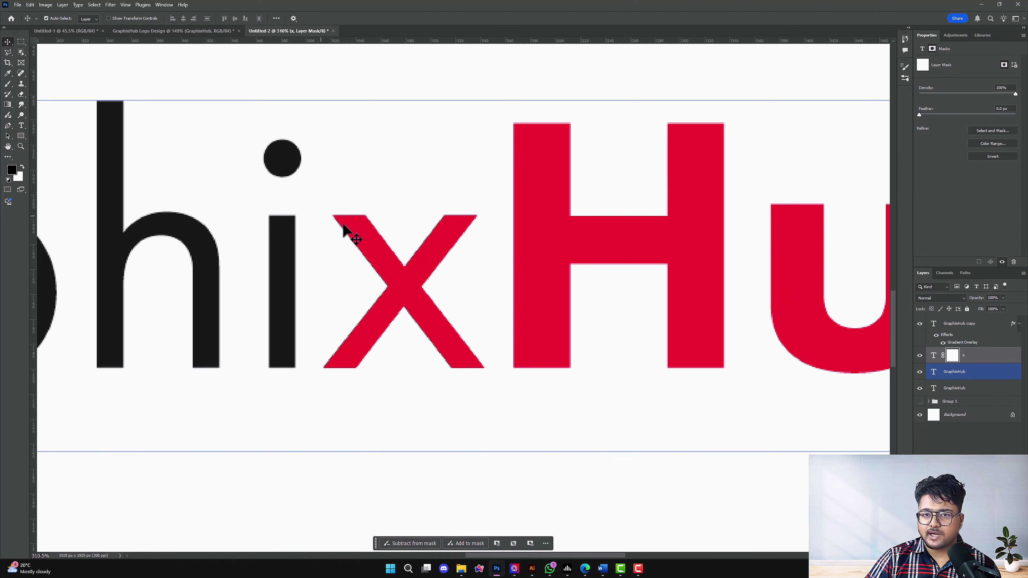
Outline the left half of the red x with a closed Polygonal Lasso selection running through the middle of the letter
key(l)
click(313, 219)
click(393, 222)
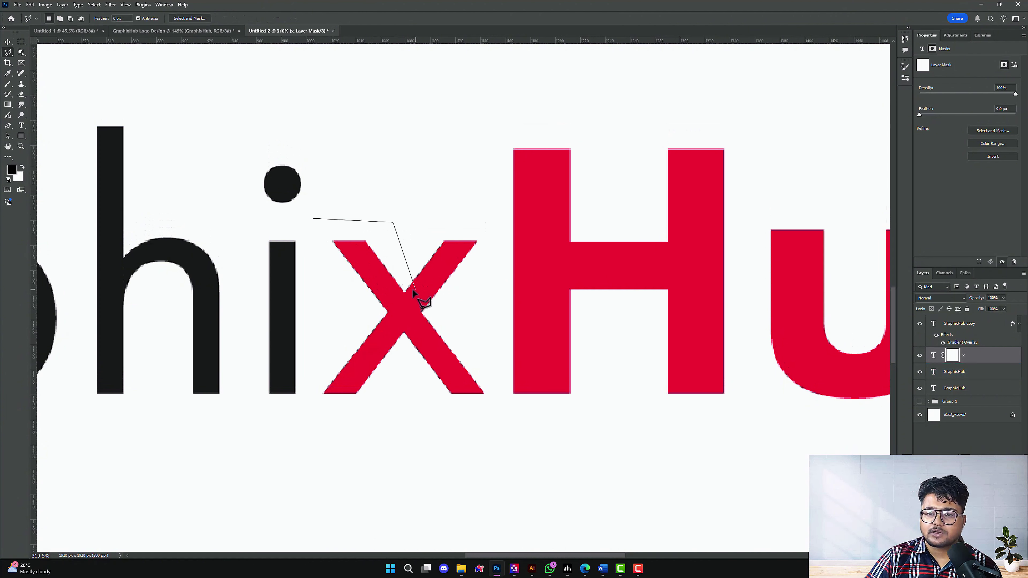
click(403, 292)
click(405, 356)
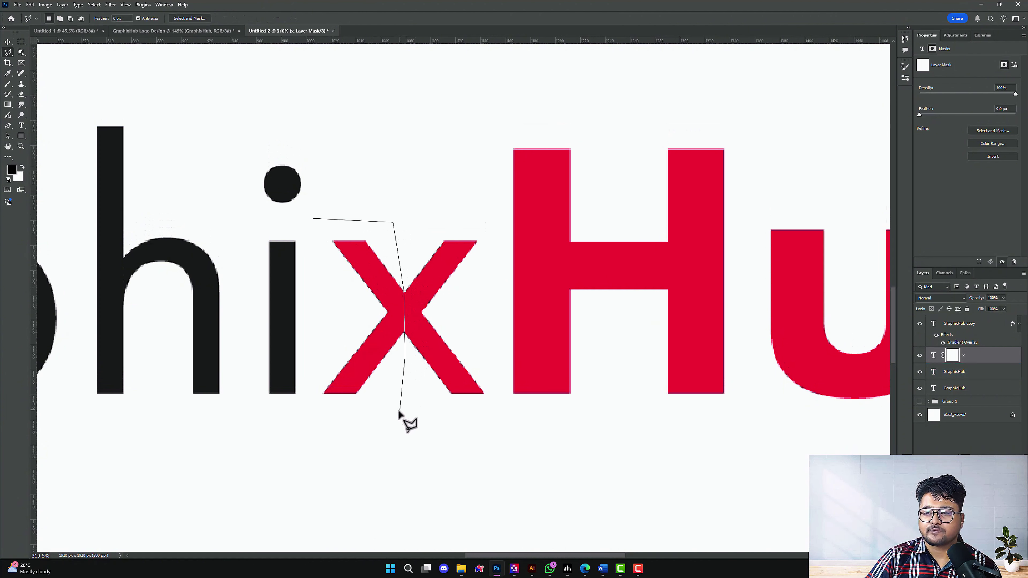
click(398, 414)
click(309, 422)
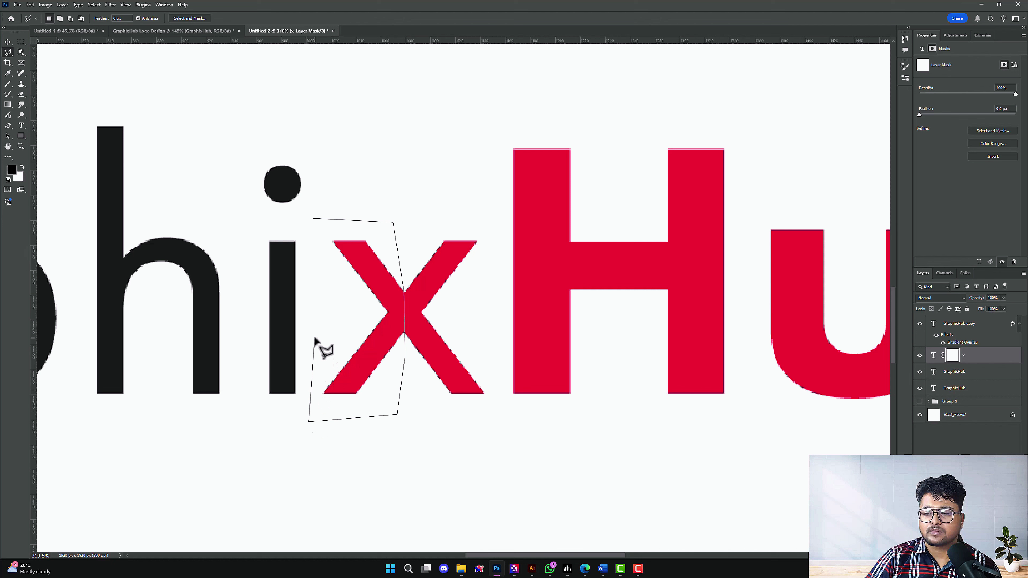
click(309, 221)
Paint black on the x layer's mask inside the selection to hide the left half of the red x, and deselect
key(b)
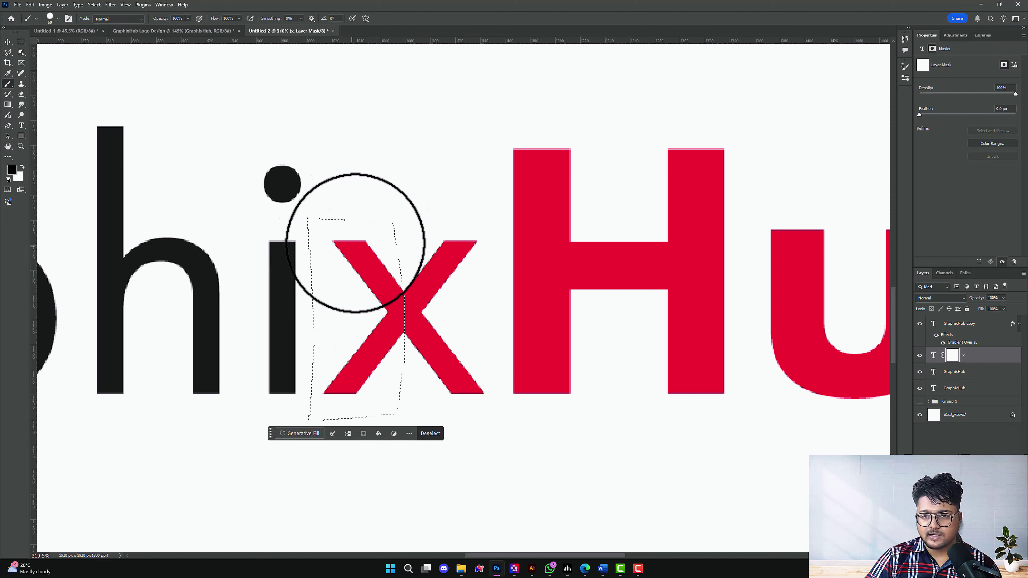
mouse_move(356, 229)
mouse_down()
mouse_move(357, 295)
mouse_move(381, 303)
mouse_move(376, 355)
mouse_move(369, 307)
mouse_move(339, 360)
mouse_up()
key(ctrl+d)
scroll(429, 356, down, 10)
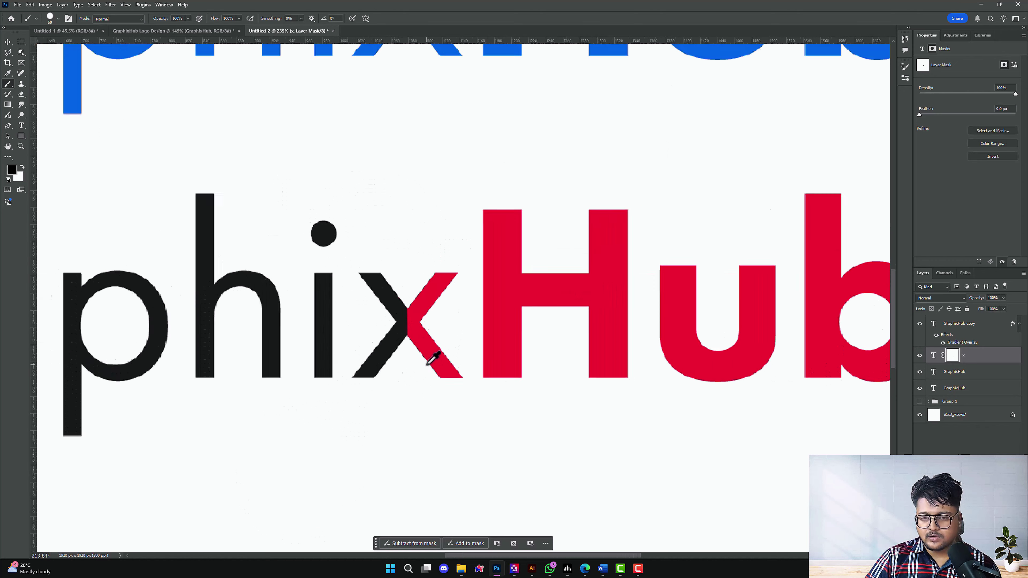
Load the x layer's mask as a selection and switch the brush colour between white and black
scroll(415, 349, up, 8)
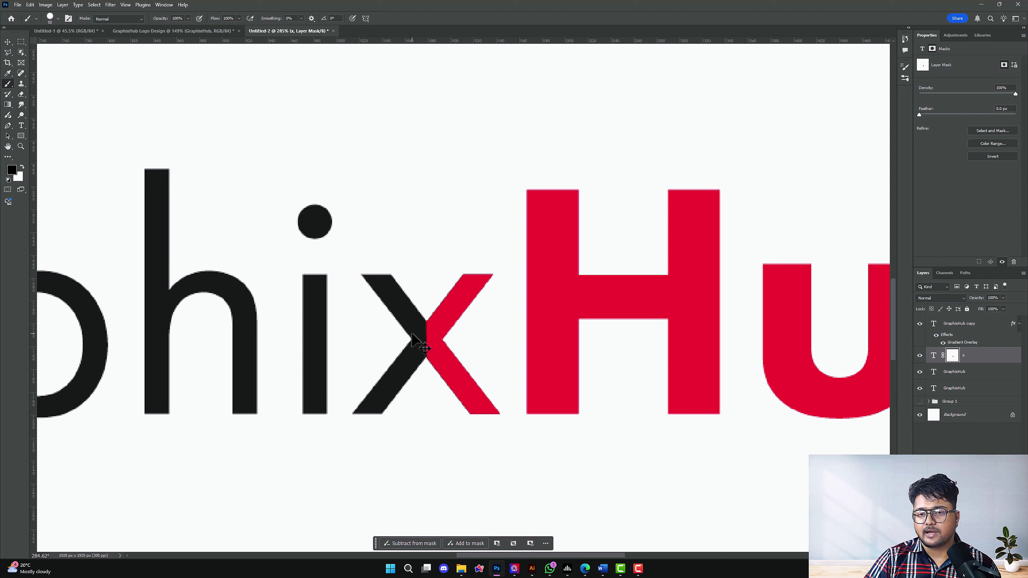
drag(952, 357, 955, 364)
ctrl+click(954, 362)
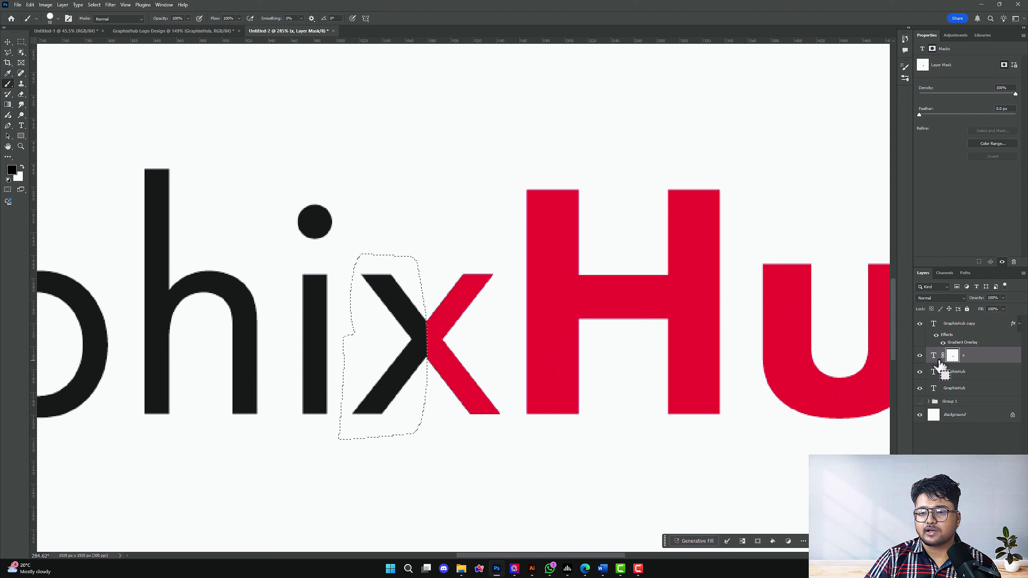
key(x)
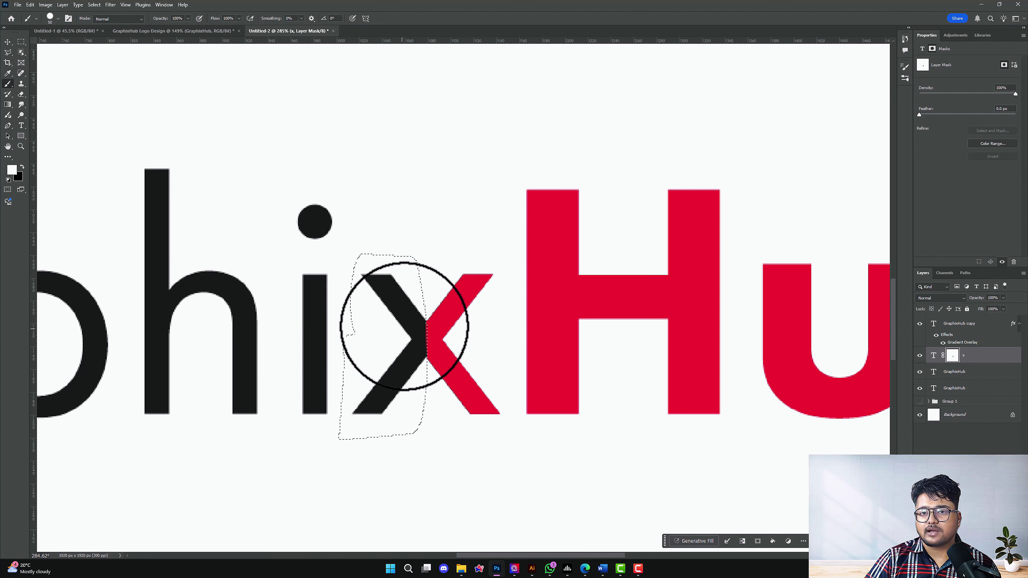
key(x)
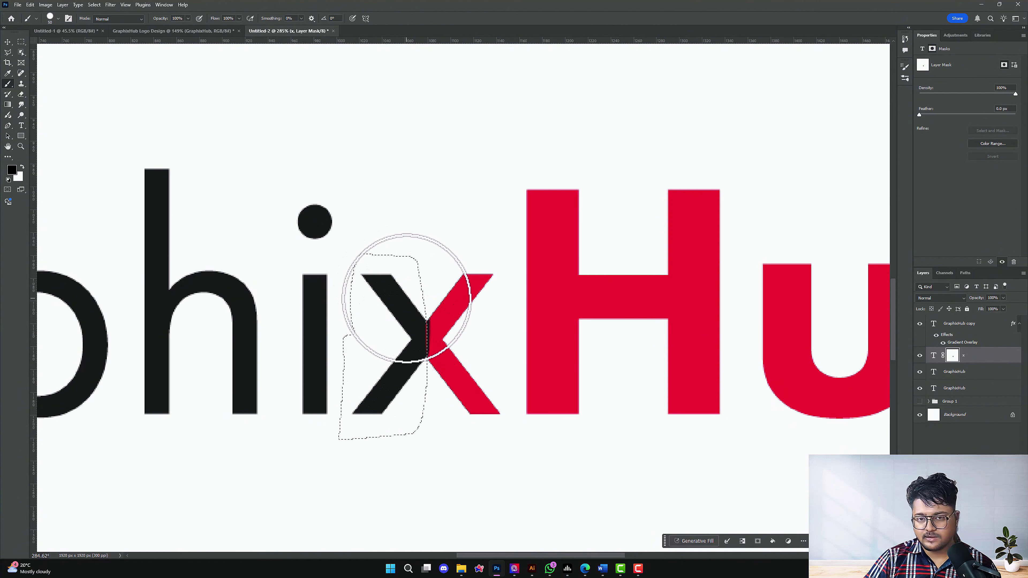
key(x)
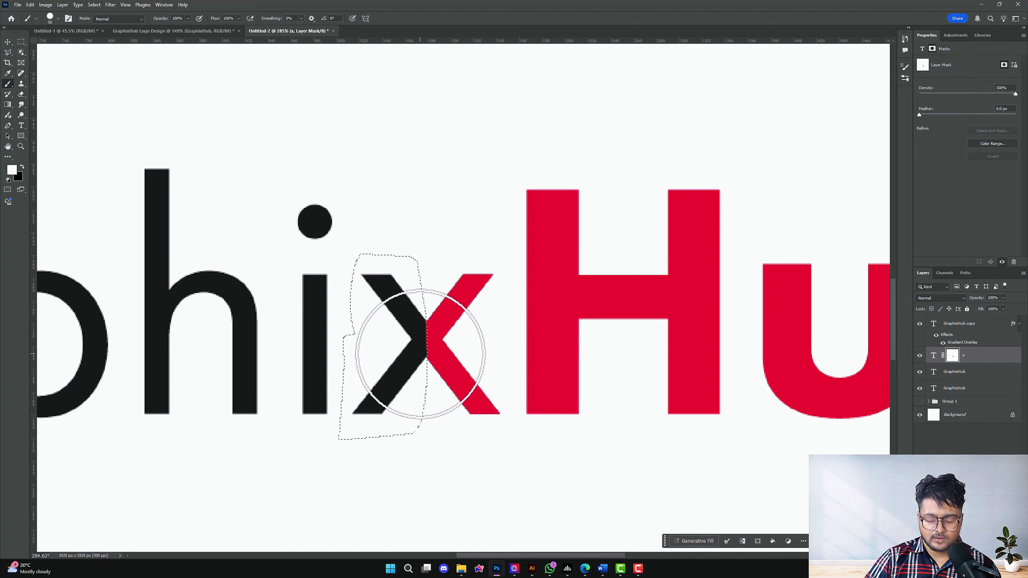
Try painting black across both halves of the x on its mask, undo it, and reload and clear the mask selection
key(x)
mouse_move(378, 236)
mouse_down()
mouse_move(364, 300)
mouse_move(476, 318)
mouse_move(482, 276)
mouse_move(485, 364)
mouse_move(428, 432)
mouse_move(492, 451)
mouse_up()
key(ctrl+d)
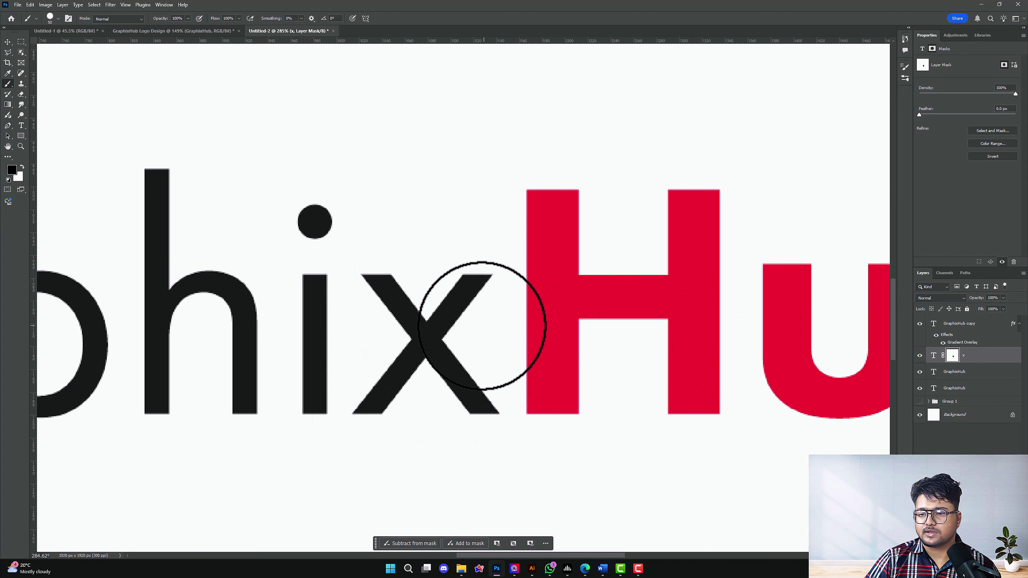
ctrl+click(951, 356)
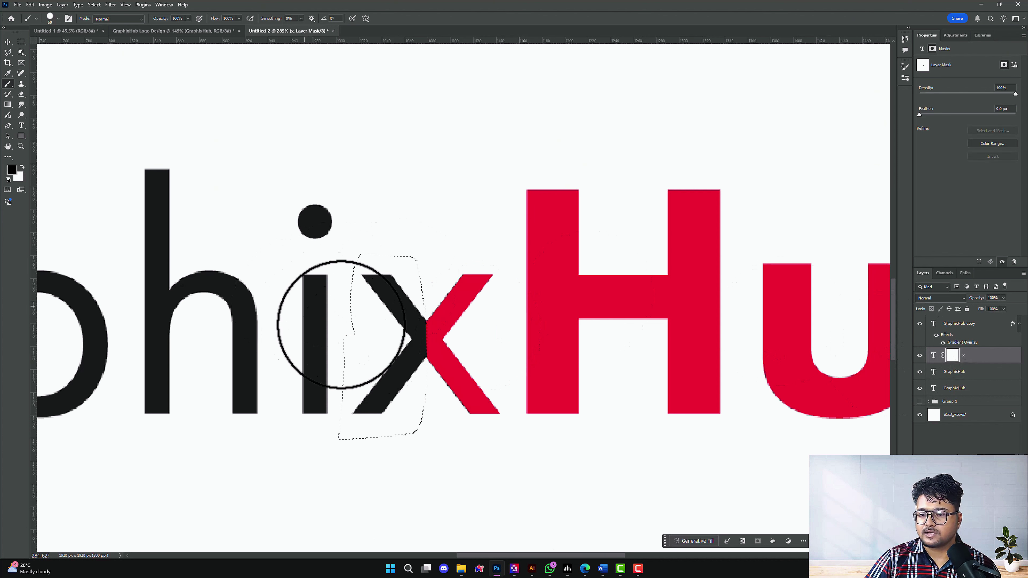
key(ctrl+d)
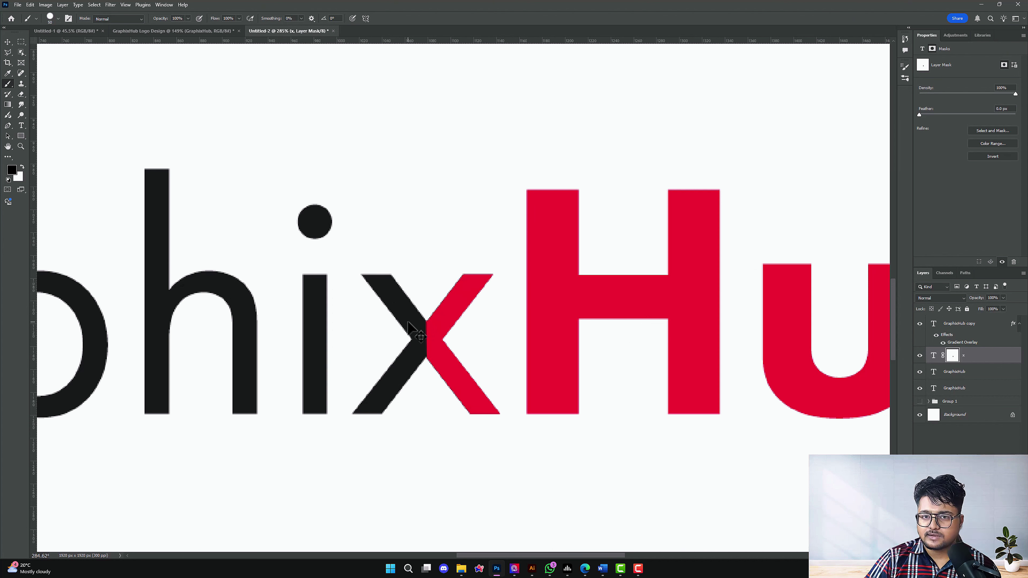
Invert the x layer's mask back and forth, leaving the left half of the x red and the right half black
key(ctrl+i)
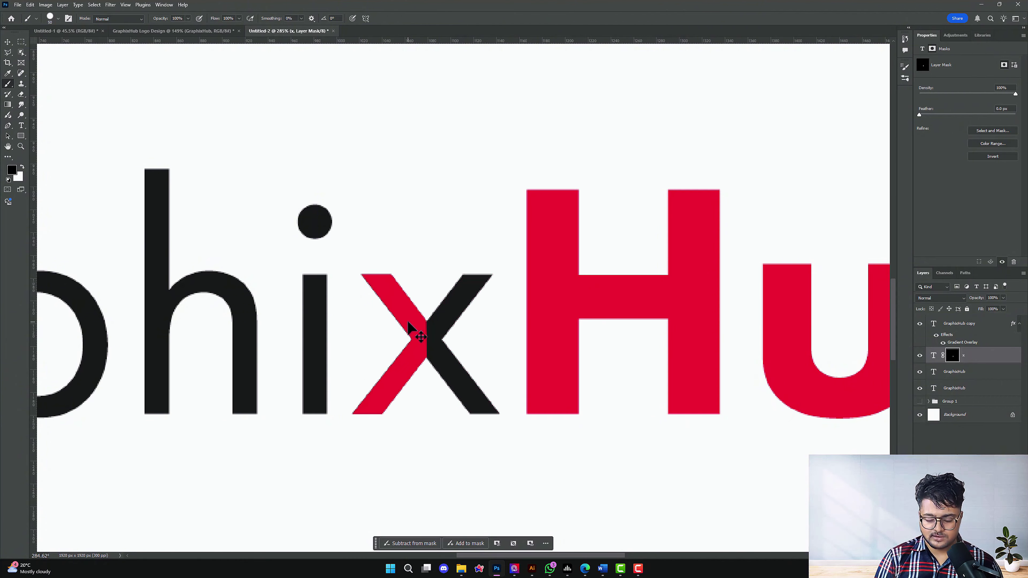
key(ctrl+i)
key(ctrl+i)
key(ctrl+i)
key(ctrl+i)
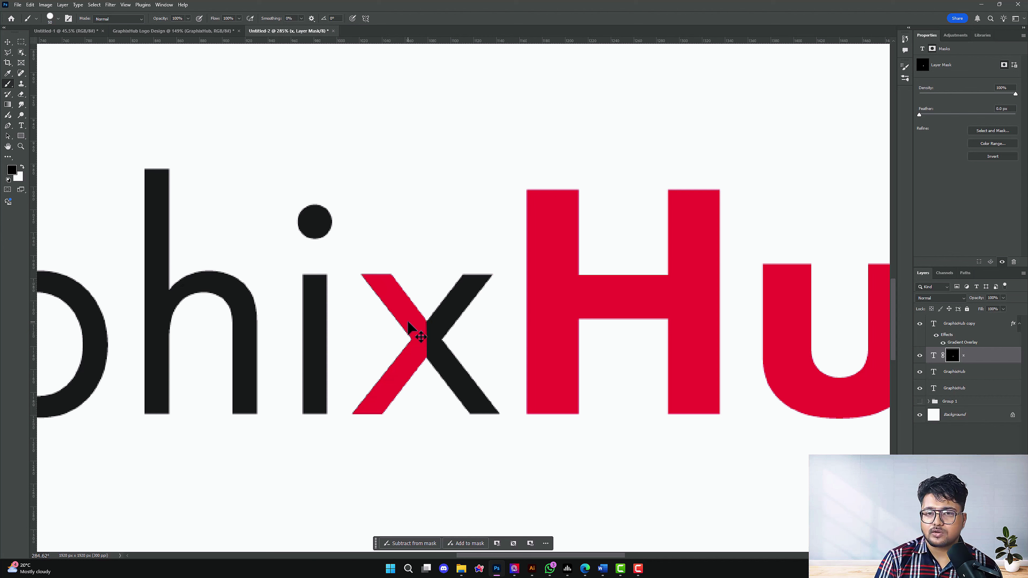
key(ctrl+i)
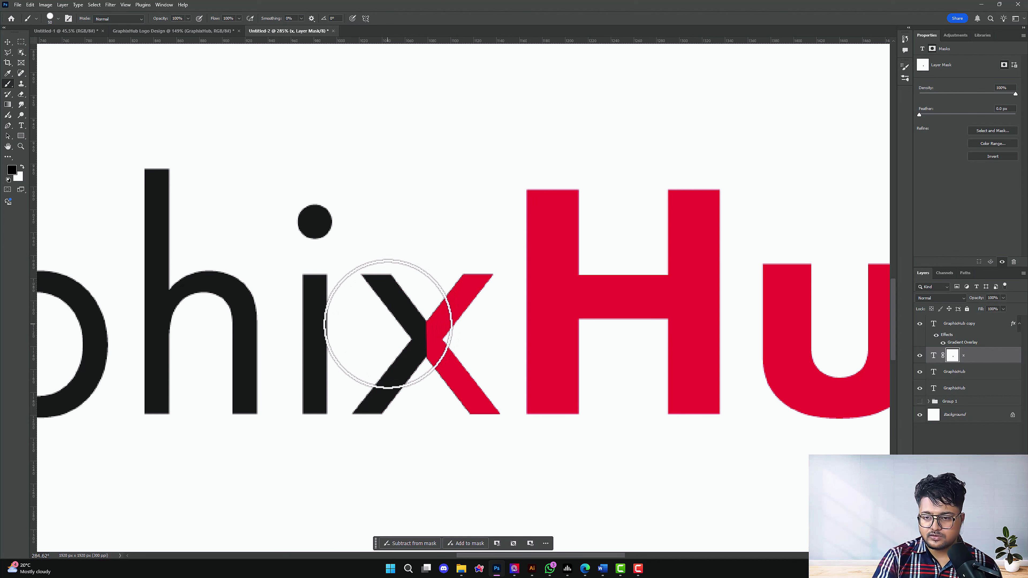
key(ctrl+i)
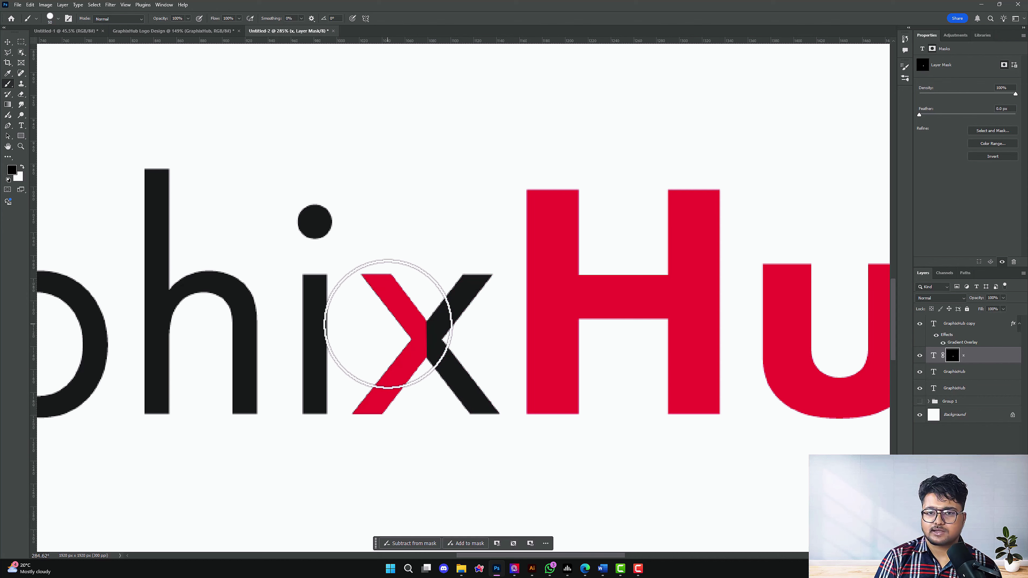
Examine the two-coloured x of the bottom wordmark in the full canvas and close up, and deselect all layers
click(9, 42)
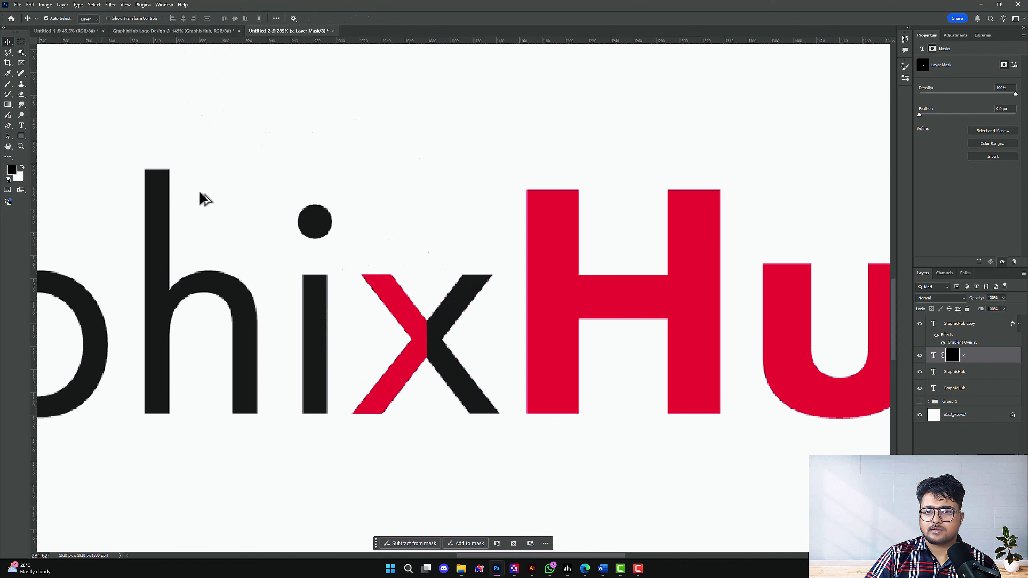
key(ctrl+0)
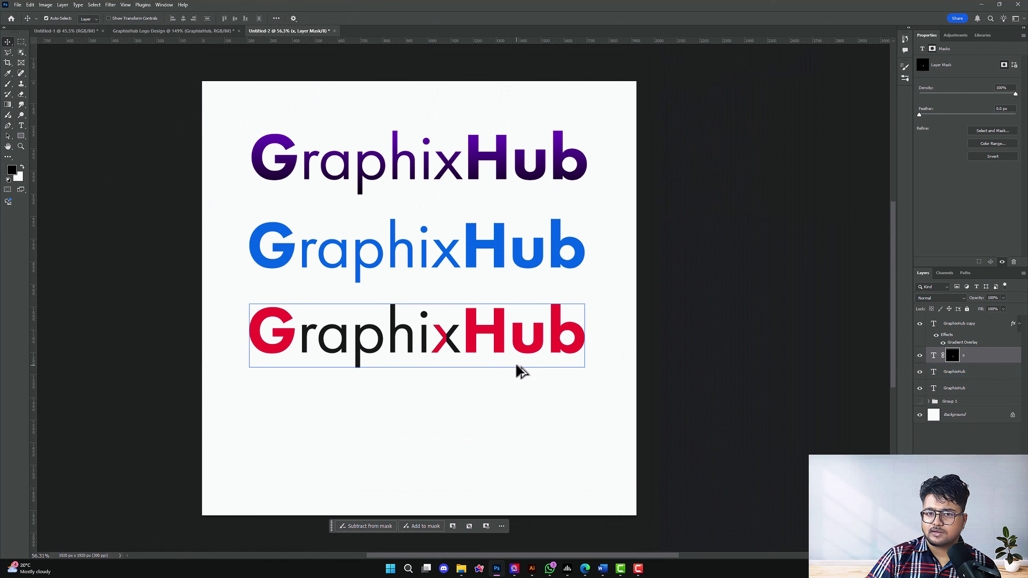
click(529, 362)
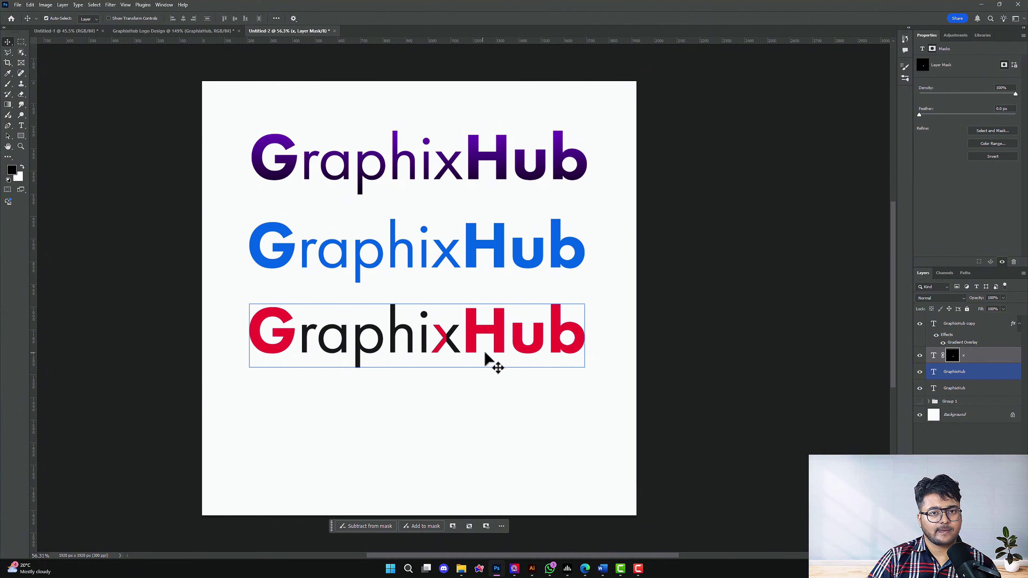
scroll(457, 355, up, 10)
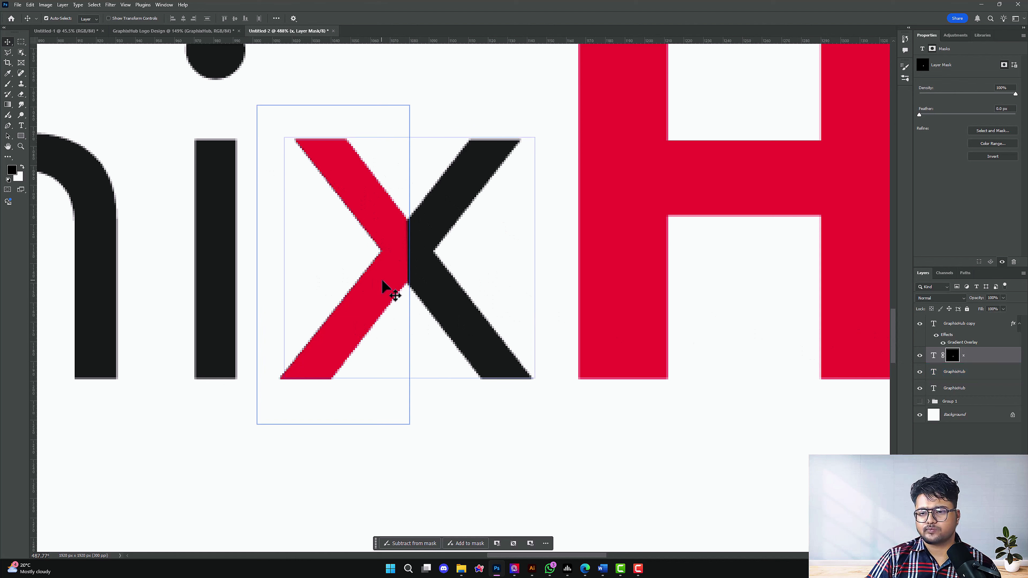
scroll(384, 289, down, 5)
click(443, 429)
scroll(439, 427, down, 2)
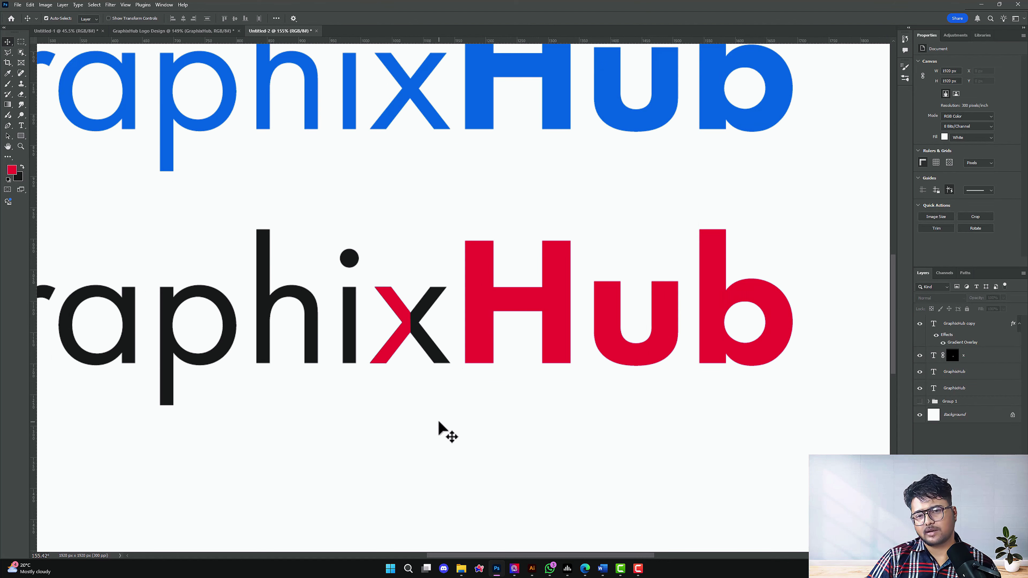
Toggle the bottom wordmark's layers to check them, leaving the separate x layer hidden and the full wordmark layer visible
scroll(439, 424, down, 2)
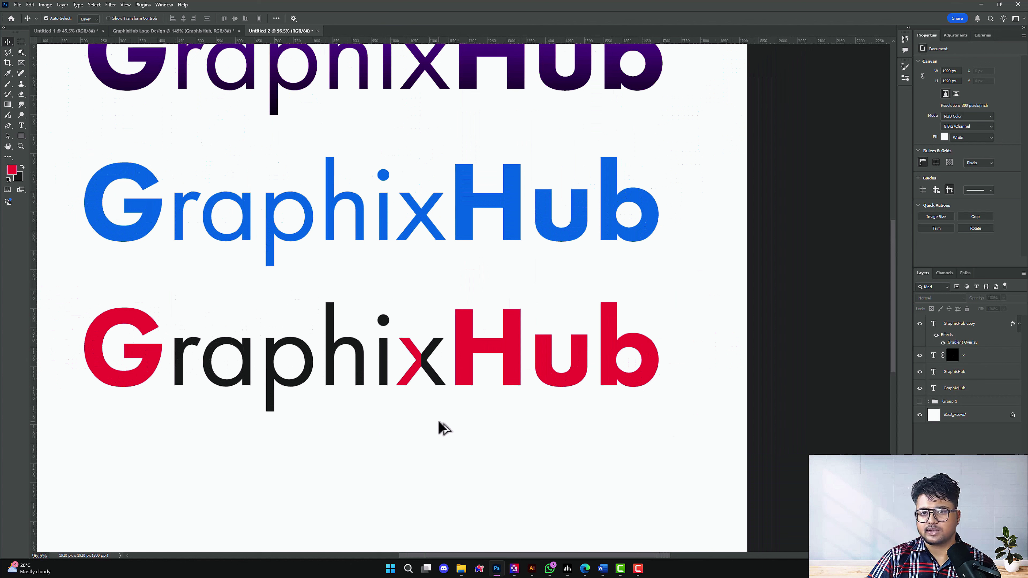
click(920, 372)
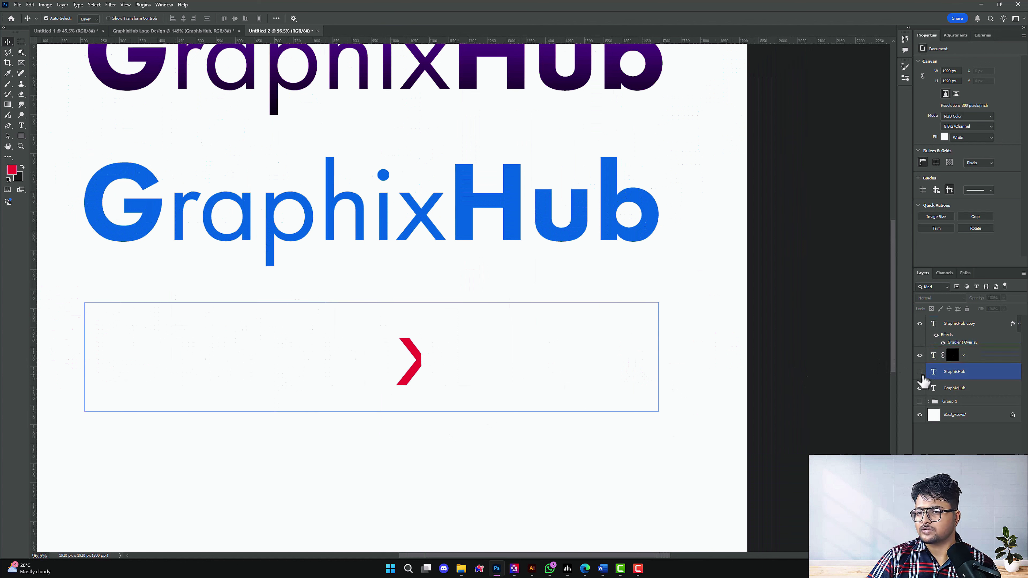
click(934, 355)
click(919, 355)
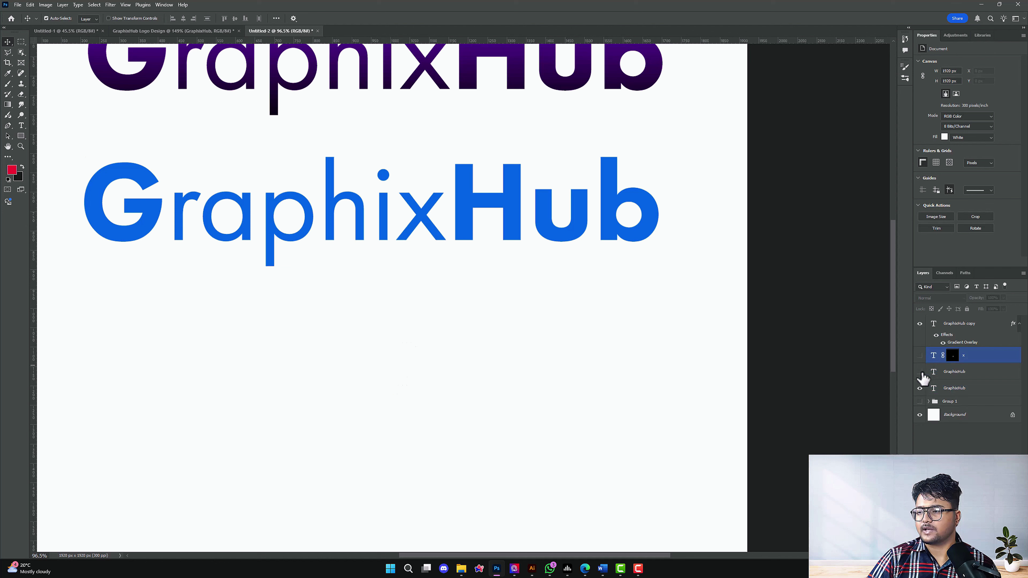
click(920, 372)
click(933, 373)
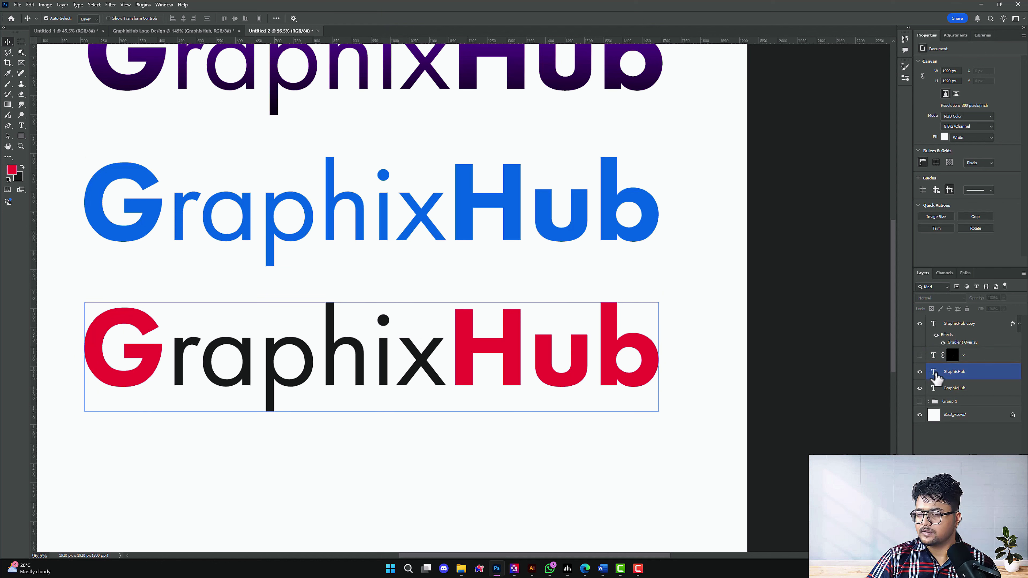
Replace the x in the red-and-black wordmark's text with blank spaces and show the separate x layer again
double_click(468, 363)
drag(449, 356, 408, 356)
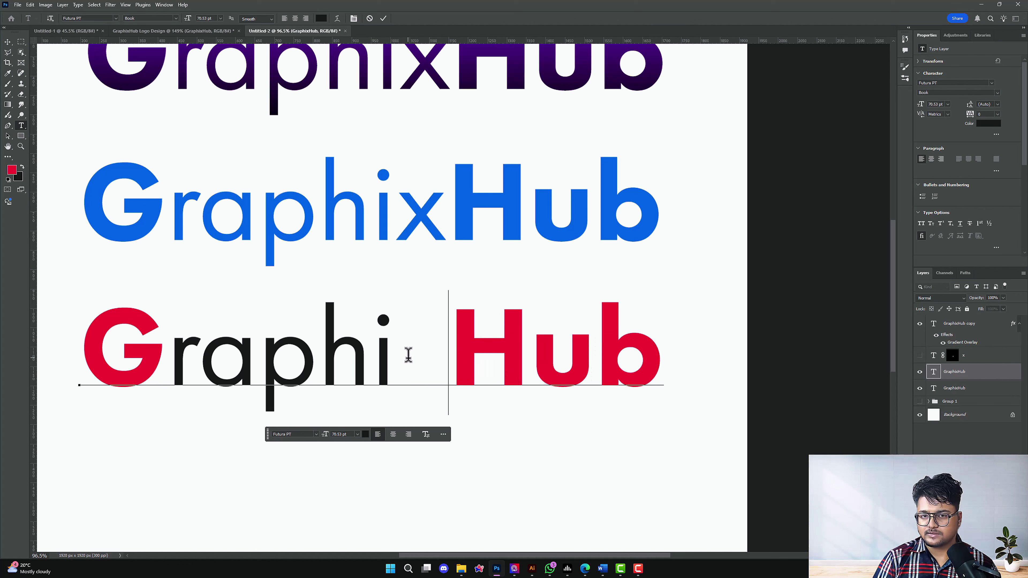
key(ctrl+Return)
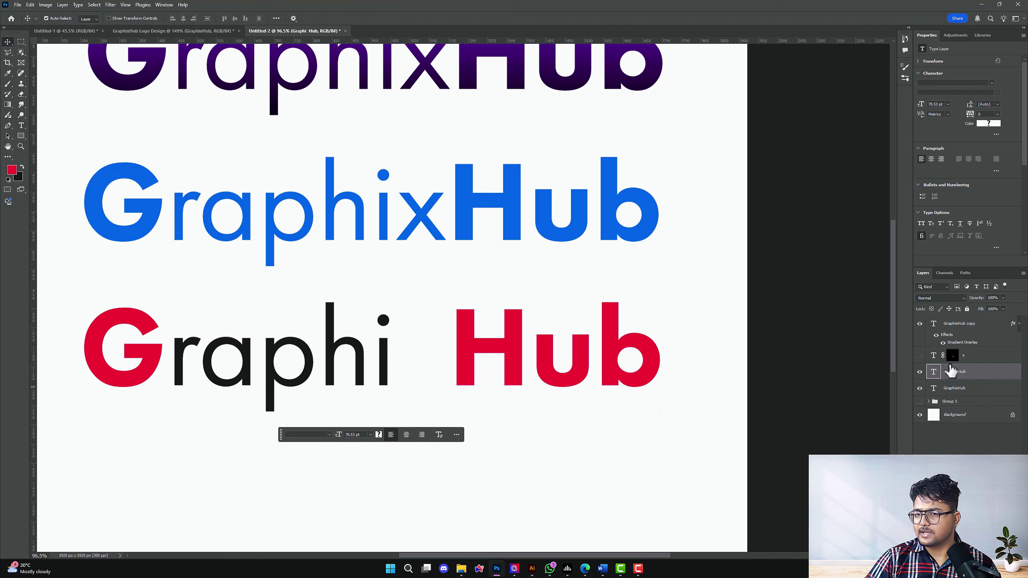
click(919, 356)
Duplicate the masked x layer and recolour the copy's text black
click(975, 362)
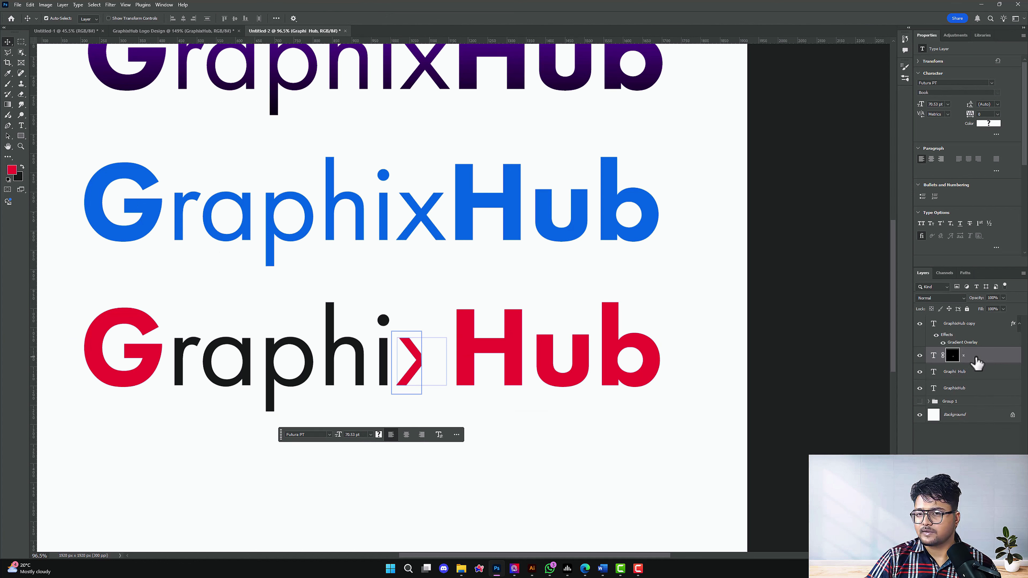
key(ctrl)
key(ctrl+j)
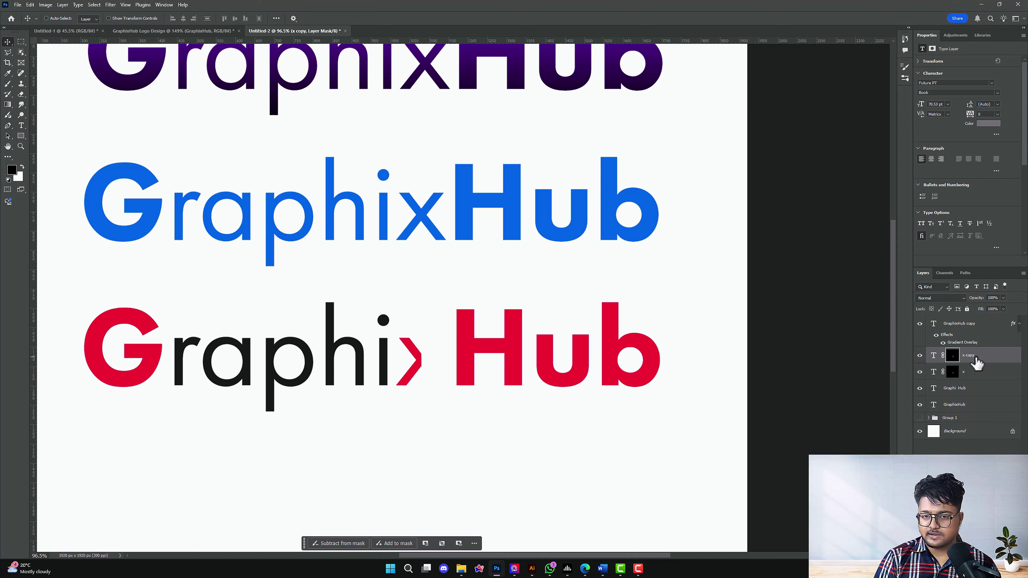
click(934, 356)
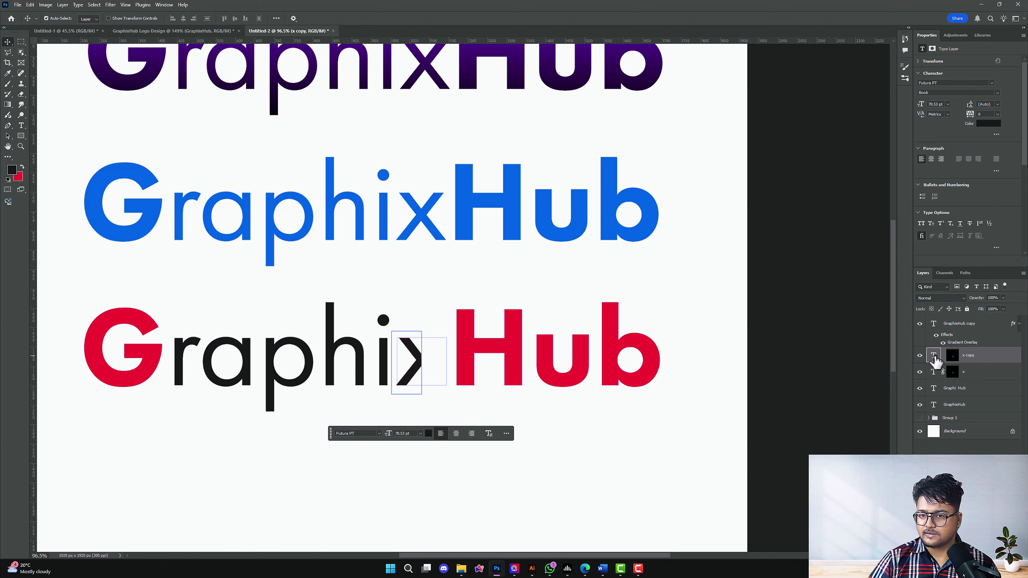
Invert the layer mask of the black x copy so it covers the opposite half of the letter
click(952, 356)
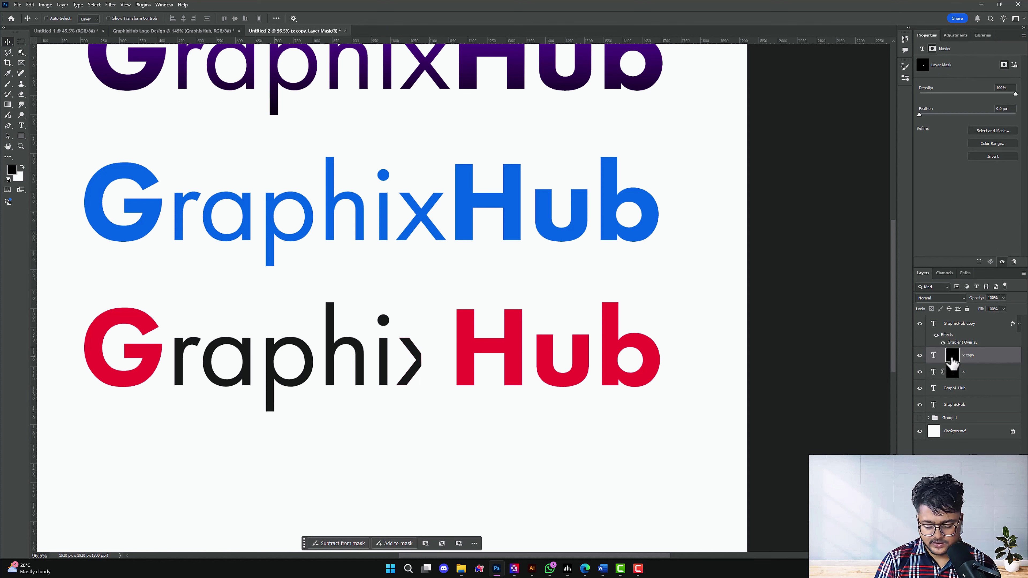
key(ctrl+i)
scroll(397, 425, up, 6)
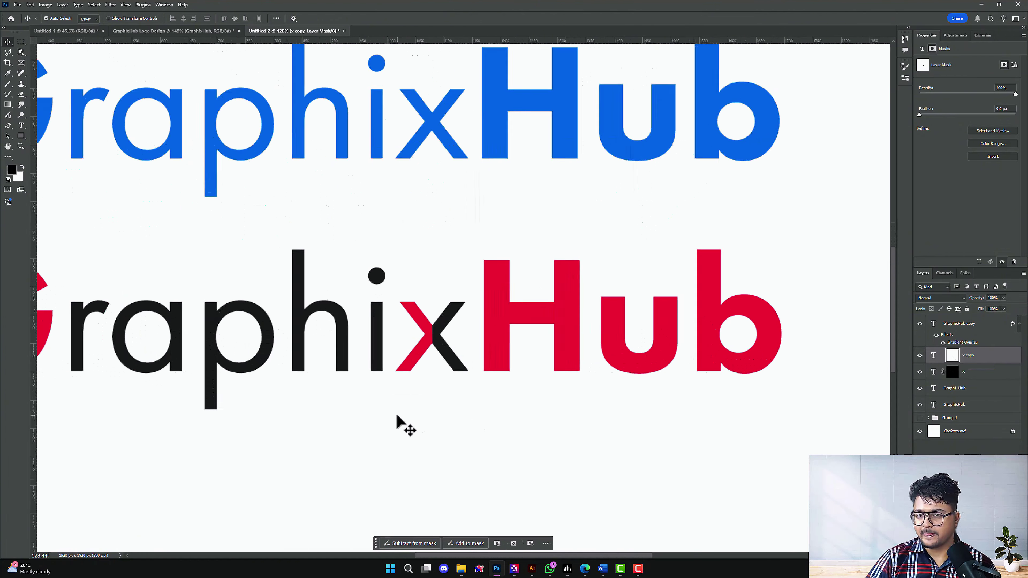
Nudge the black half of the x two steps right and the red half two steps left to open a gap
click(938, 357)
key(Right)
key(Right)
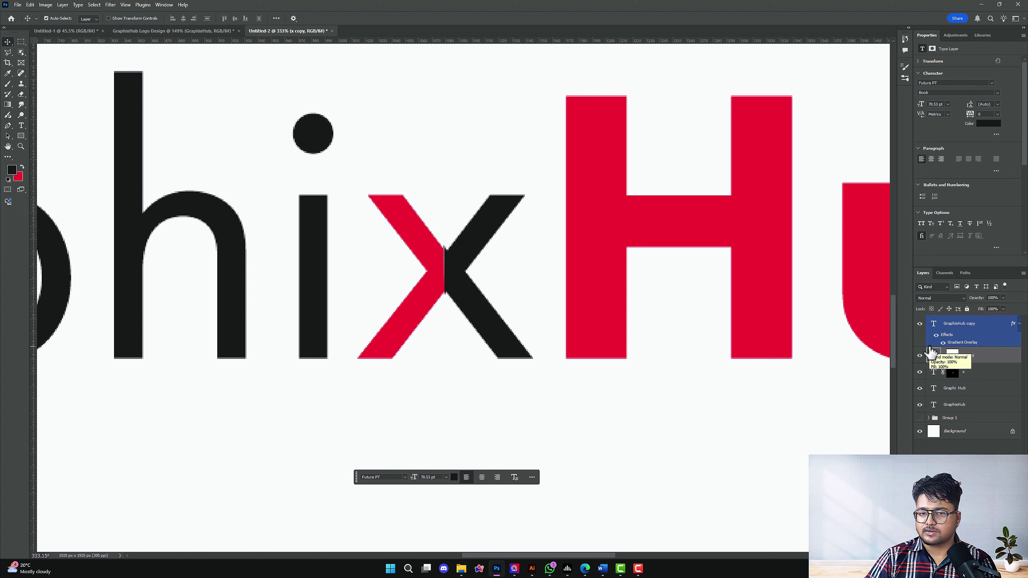
click(935, 374)
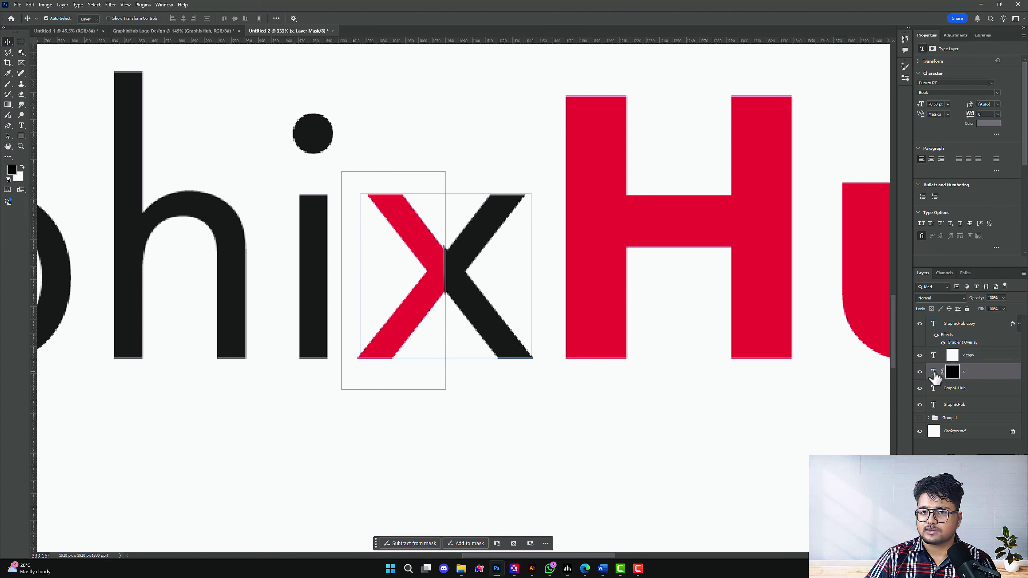
key(Left)
key(Left)
click(943, 388)
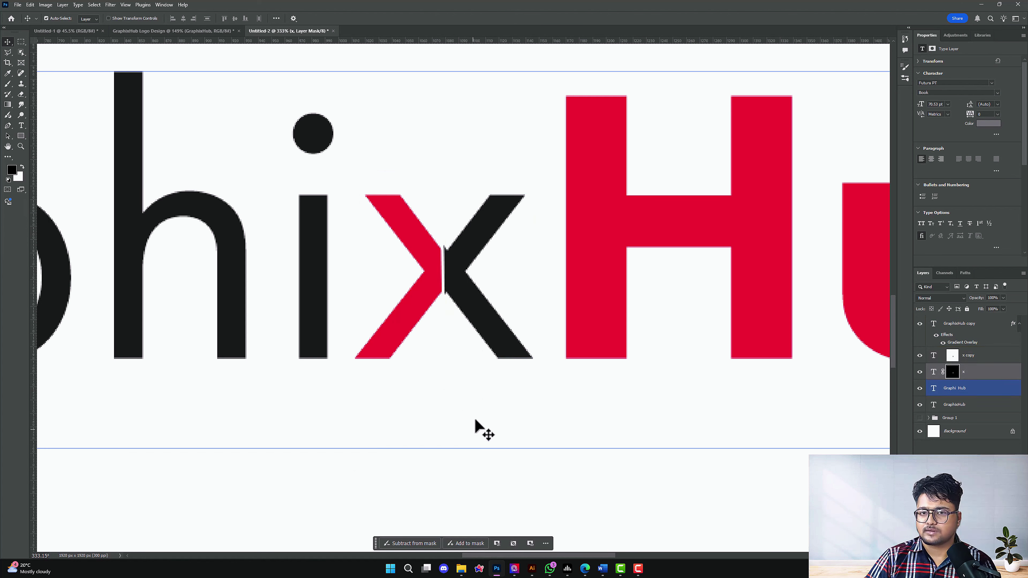
Outline the stray black edge beside the gap with the Polygonal Lasso, fill it black on the x copy's mask, and deselect
click(449, 294)
scroll(450, 294, up, 5)
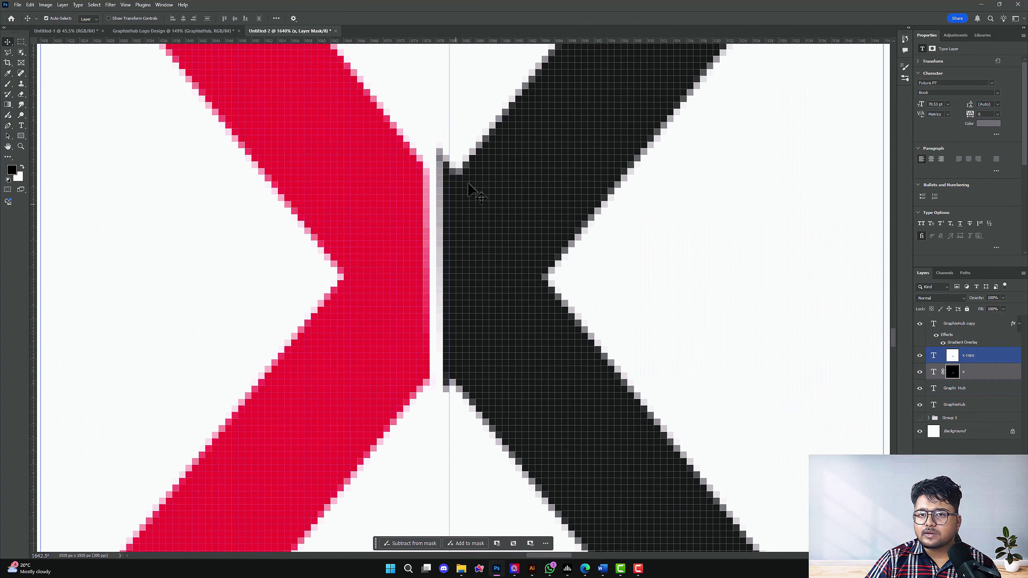
click(952, 356)
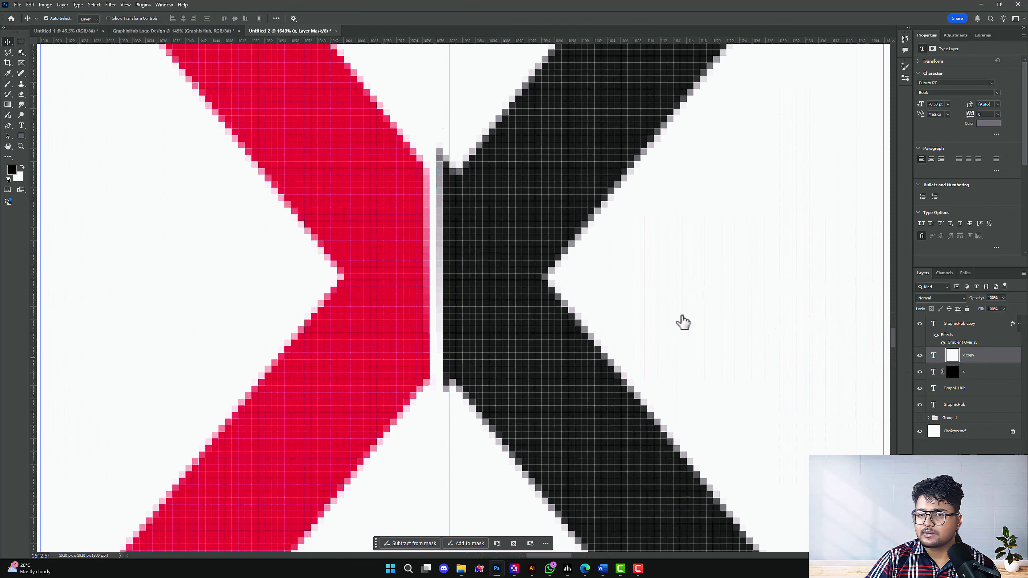
key(l)
click(426, 126)
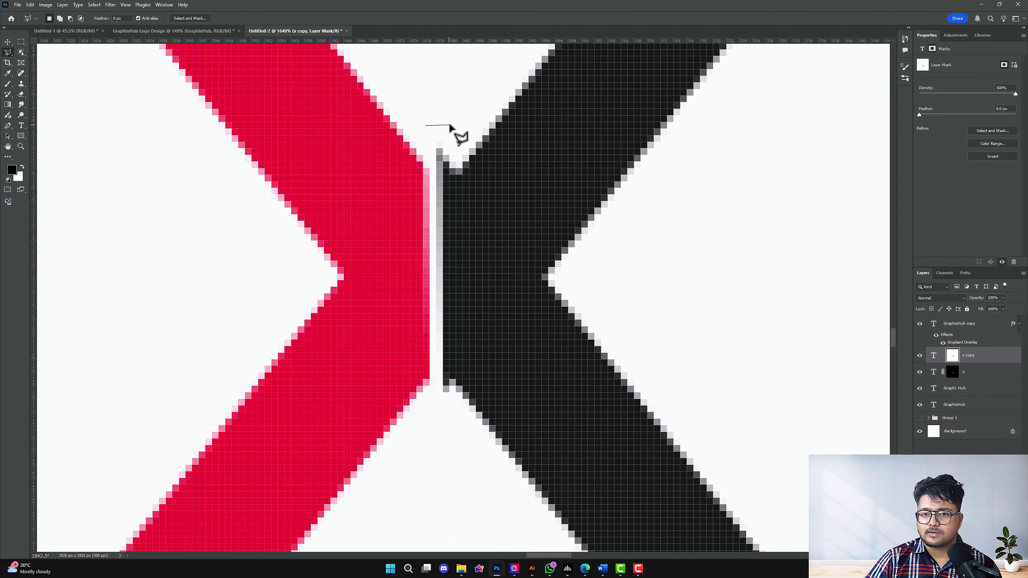
click(458, 435)
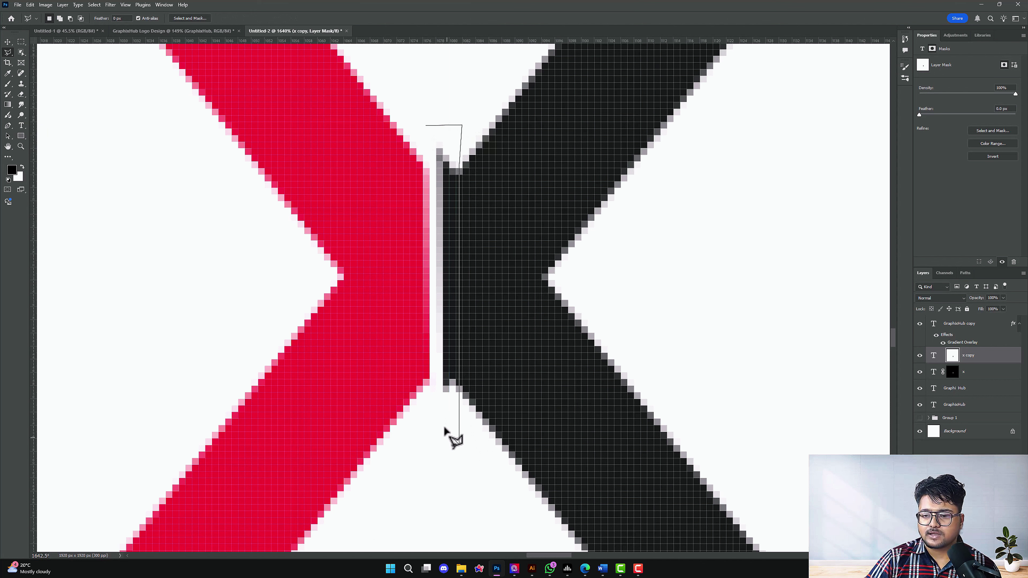
click(428, 387)
double_click(364, 180)
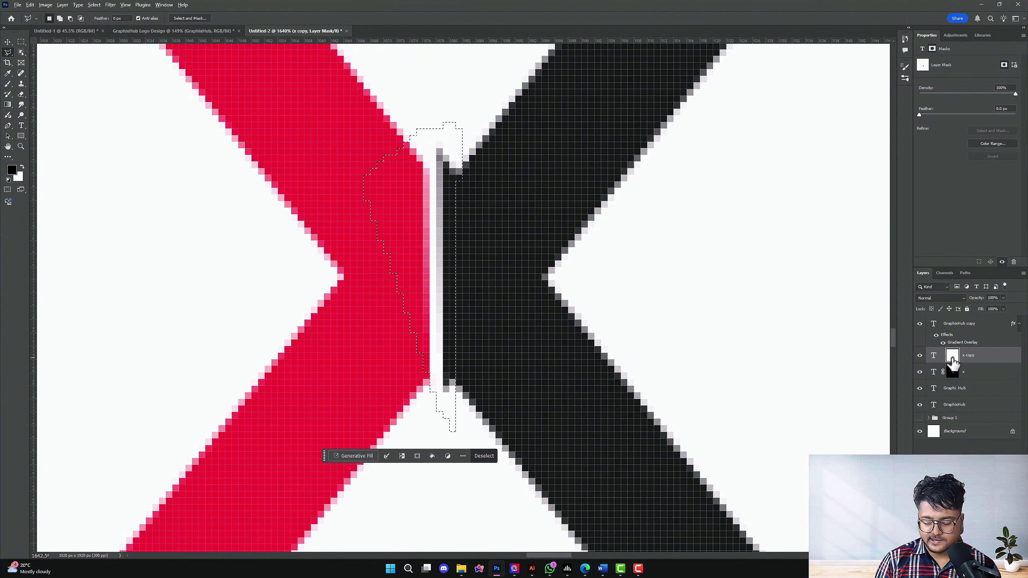
key(alt+BackSpace)
key(ctrl+d)
scroll(472, 236, down, 4)
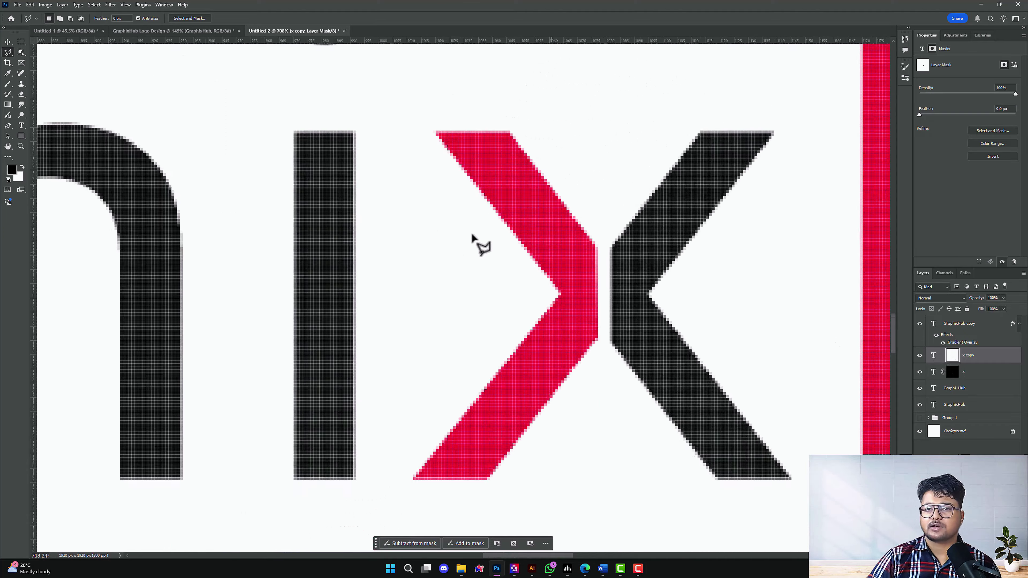
scroll(472, 236, down, 10)
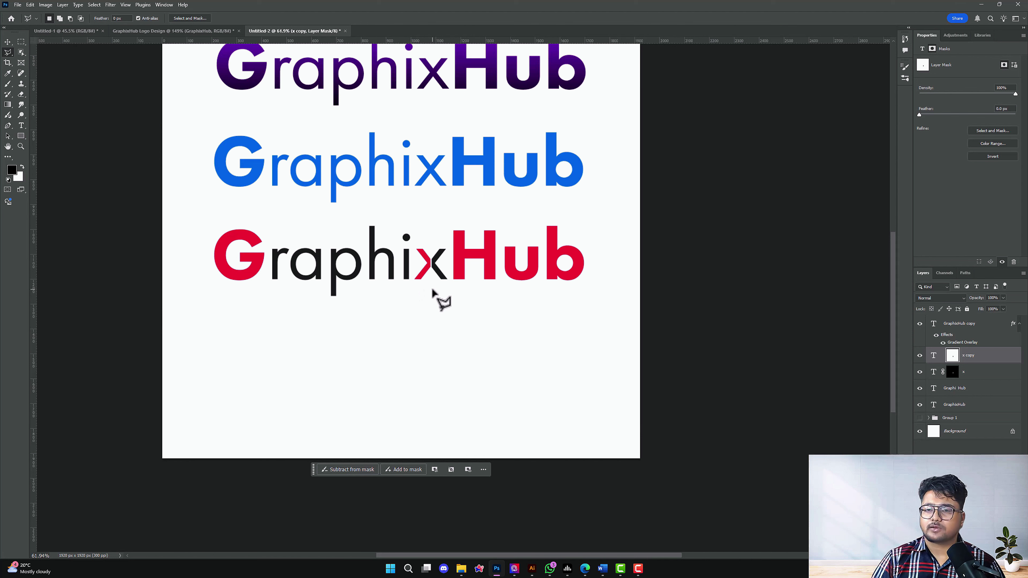
Try to delete the purple gradient and blue wordmarks and move the red-and-black wordmark to the middle of the canvas
key(v)
scroll(445, 279, up, 2)
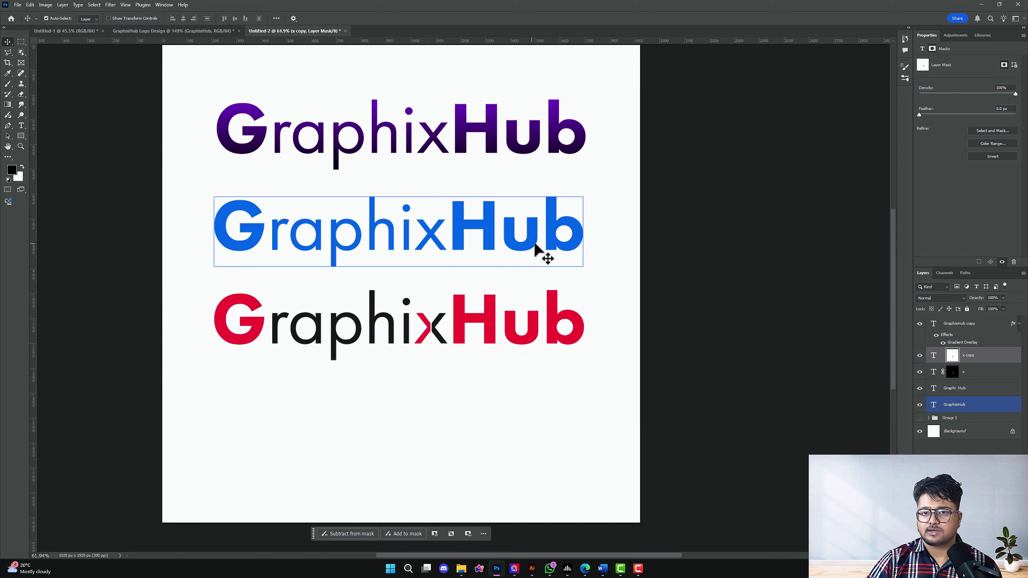
click(491, 139)
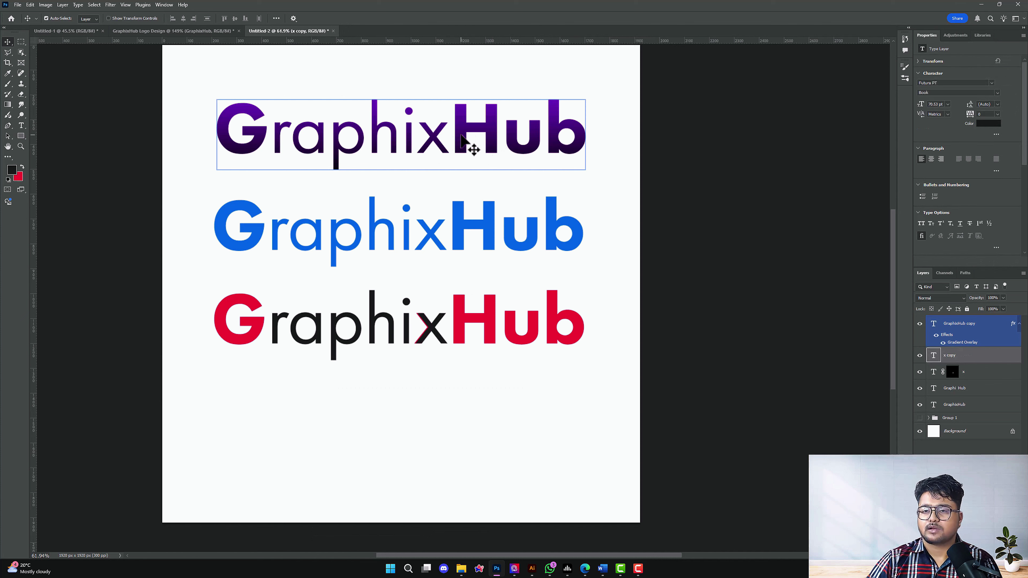
drag(460, 135, 461, 156)
key(Delete)
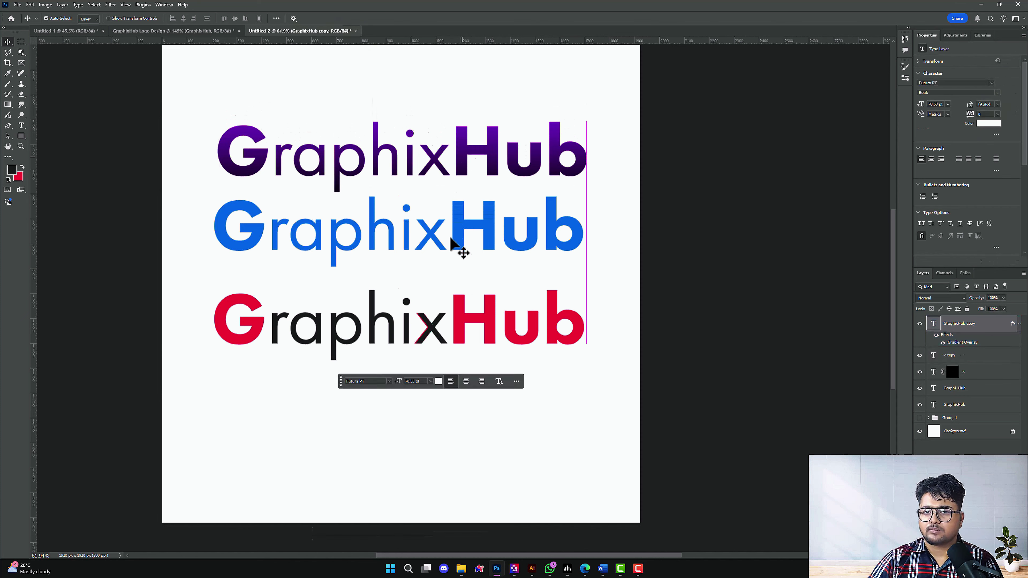
drag(463, 232, 473, 177)
key(Delete)
scroll(557, 415, down, 3)
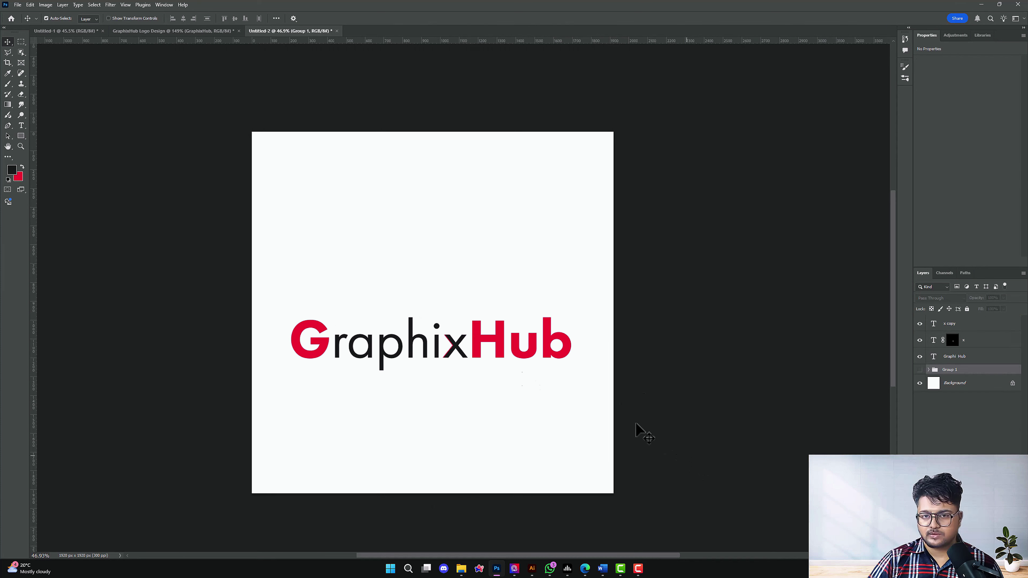
key(ctrl+alt+a)
drag(402, 346, 411, 295)
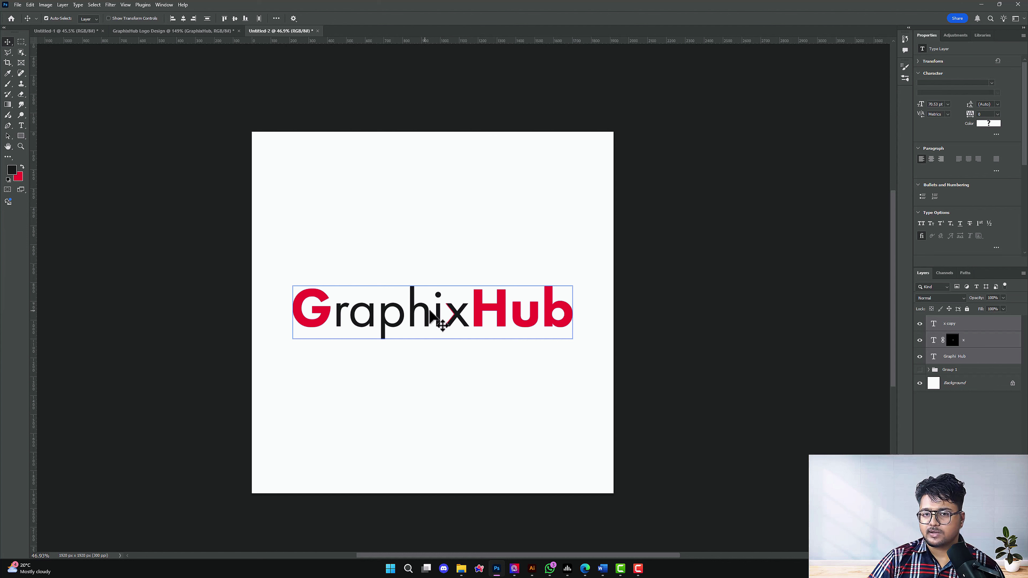
Undo the wordmark move and the deletions, back to the state with all three wordmarks and the x copy's mask
key(ctrl+z)
key(ctrl+z)
key(ctrl+z)
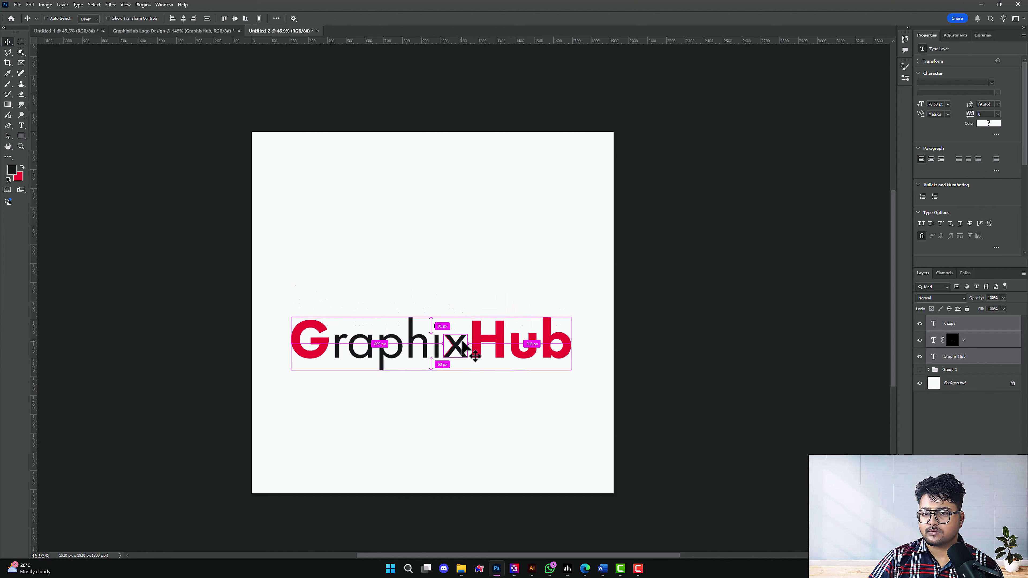
key(ctrl+z)
key(ctrl+z)
key(ctrl+z)
key(ctrl+z)
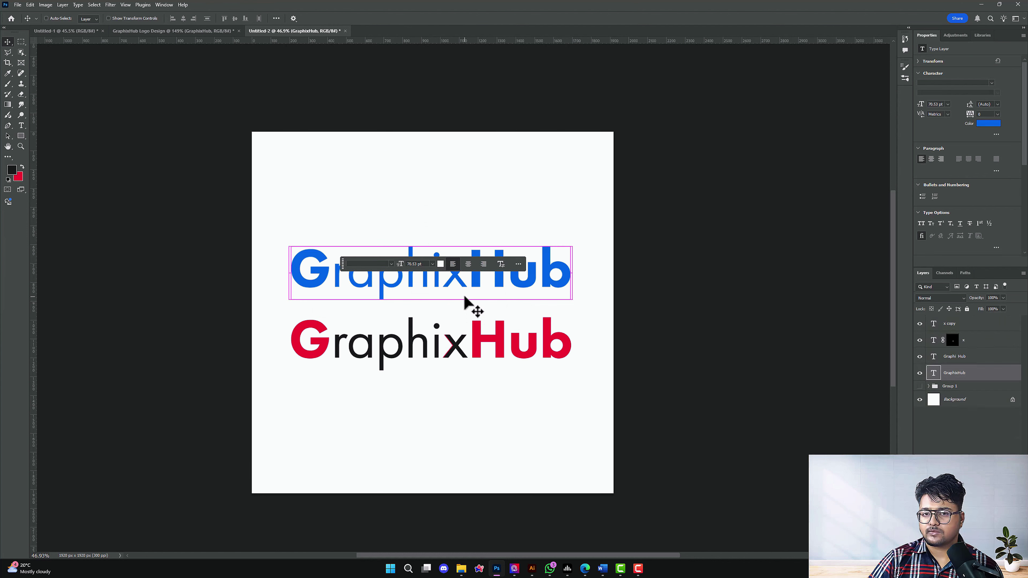
ctrl+click(488, 391)
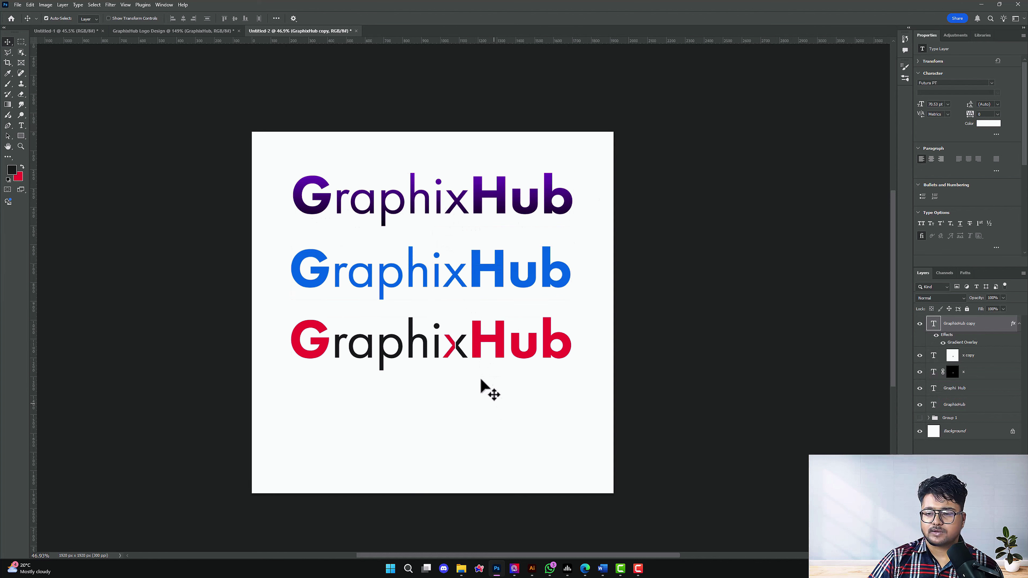
Delete the blue wordmark and the purple gradient wordmark, keeping the red-and-black version
scroll(477, 363, up, 3)
click(474, 235)
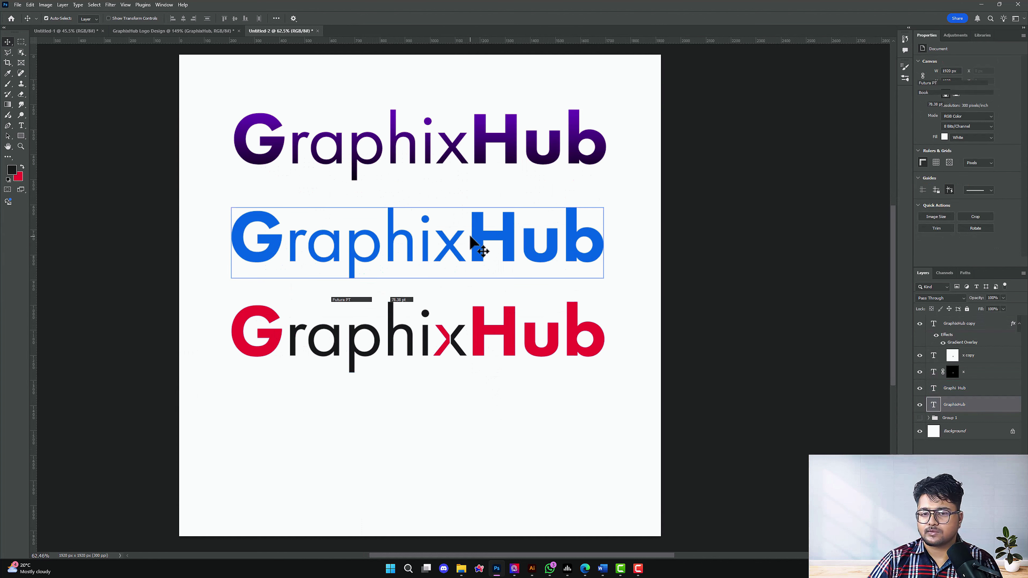
key(Delete)
click(444, 118)
key(Delete)
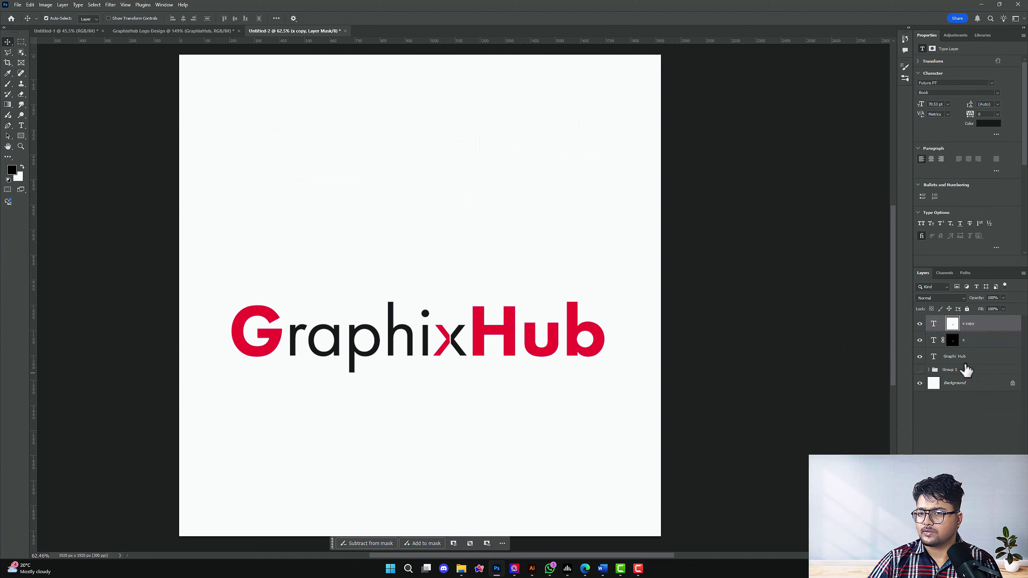
Select the wordmark layer with both x layers and move them up together to about Y 397 px, centred horizontally on the canvas
click(955, 358)
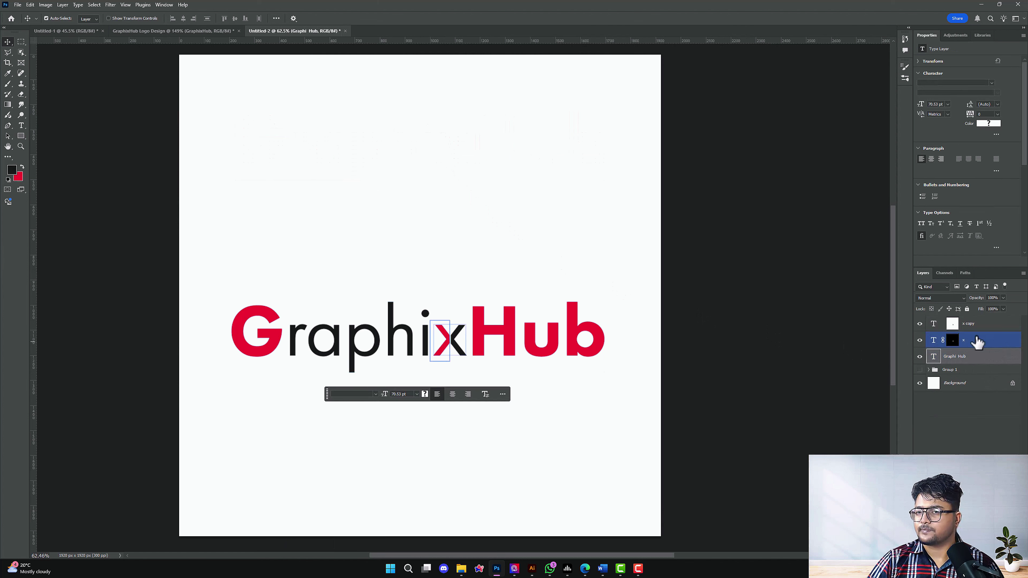
shift+click(980, 326)
key(ctrl+t)
scroll(486, 356, down, 2)
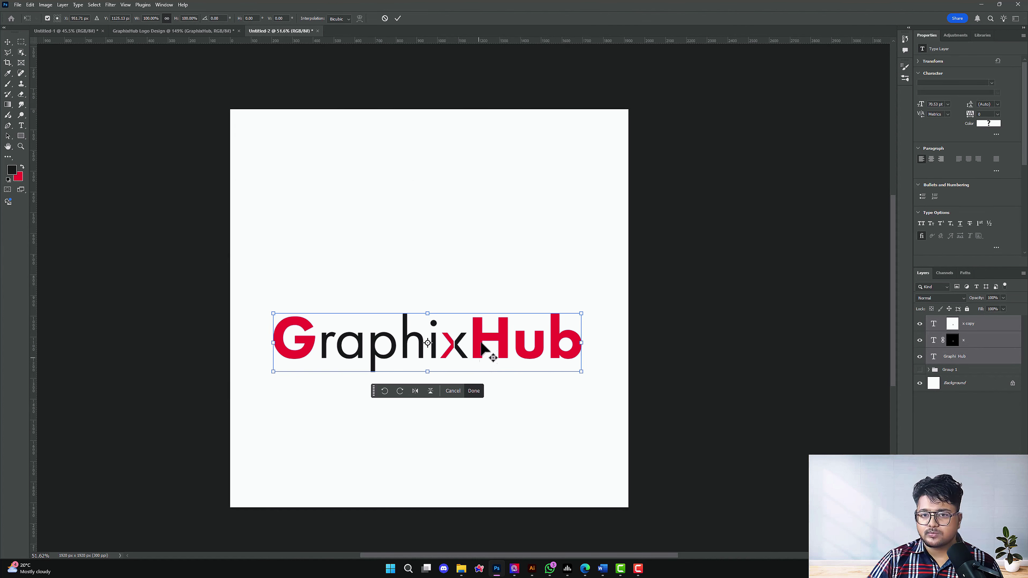
drag(488, 351, 483, 193)
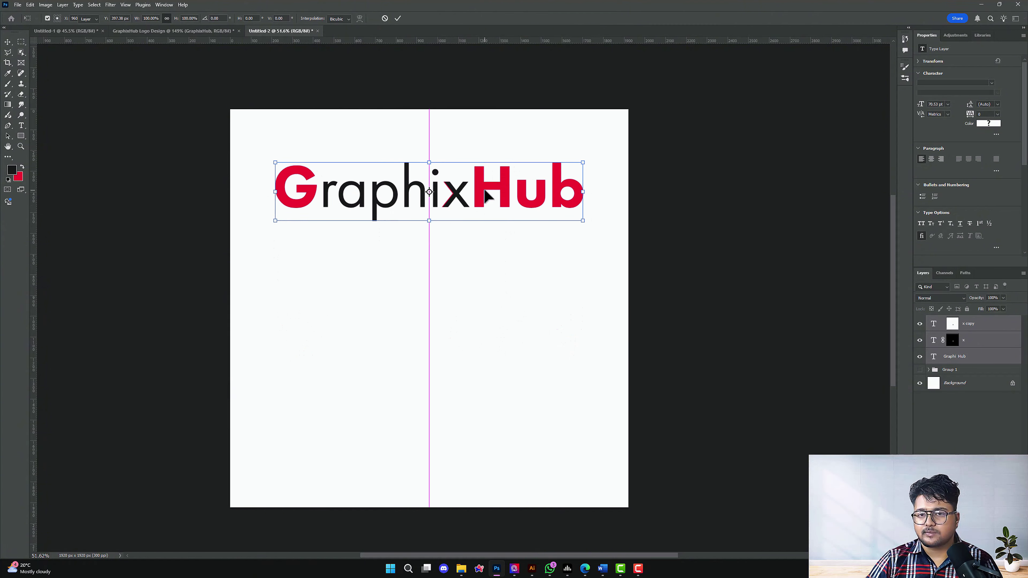
key(Return)
scroll(468, 185, up, 6)
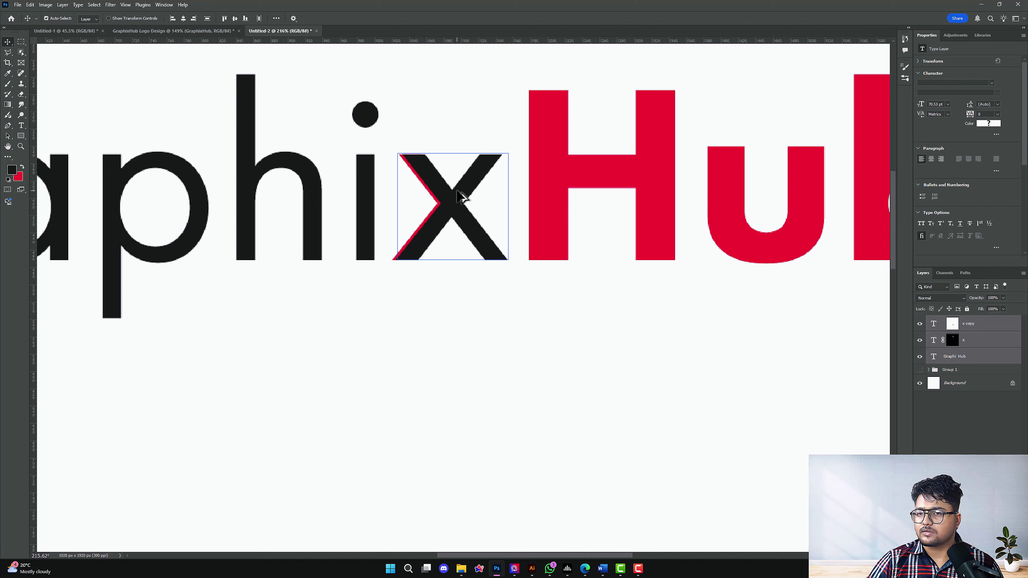
Convert the masked x copy layer and the masked x layer each to a smart object
scroll(461, 196, up, 3)
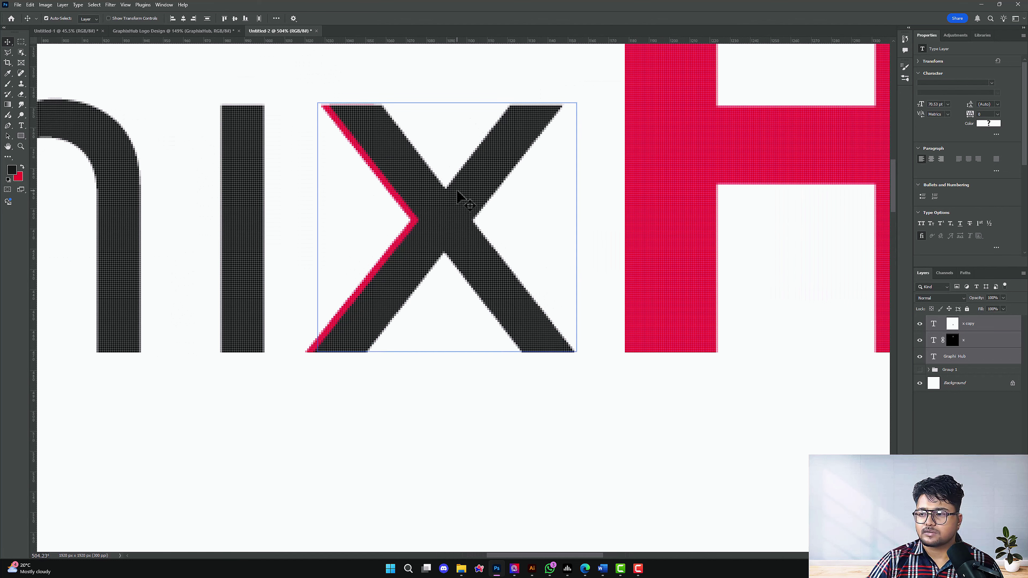
scroll(457, 194, down, 10)
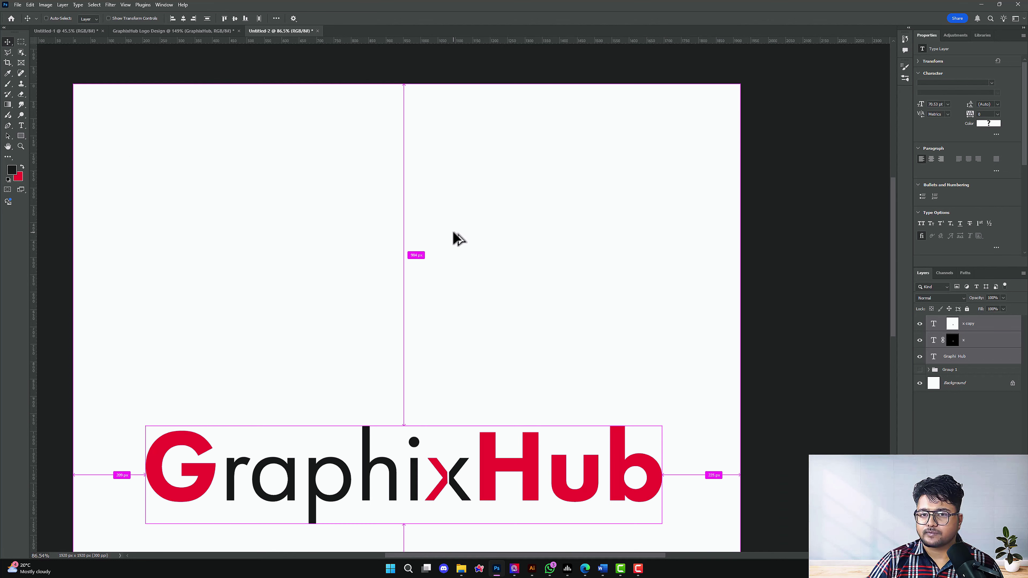
scroll(478, 300, down, 2)
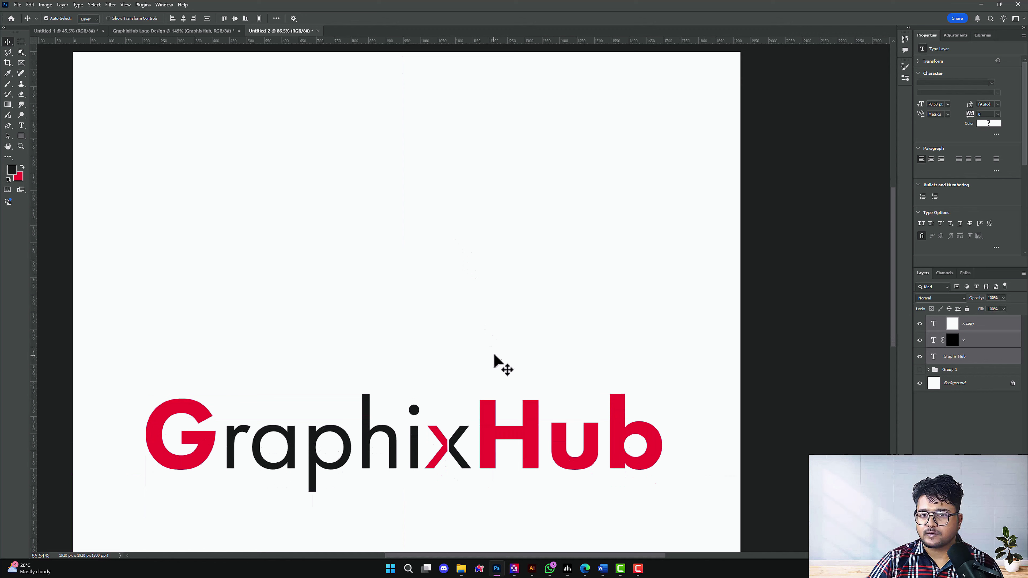
click(975, 327)
right_click(975, 328)
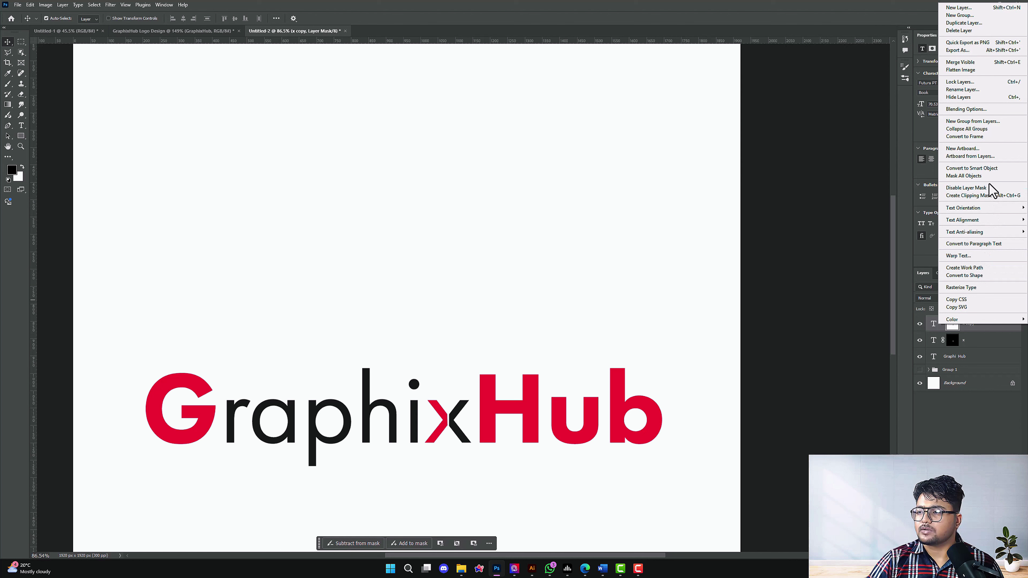
click(985, 168)
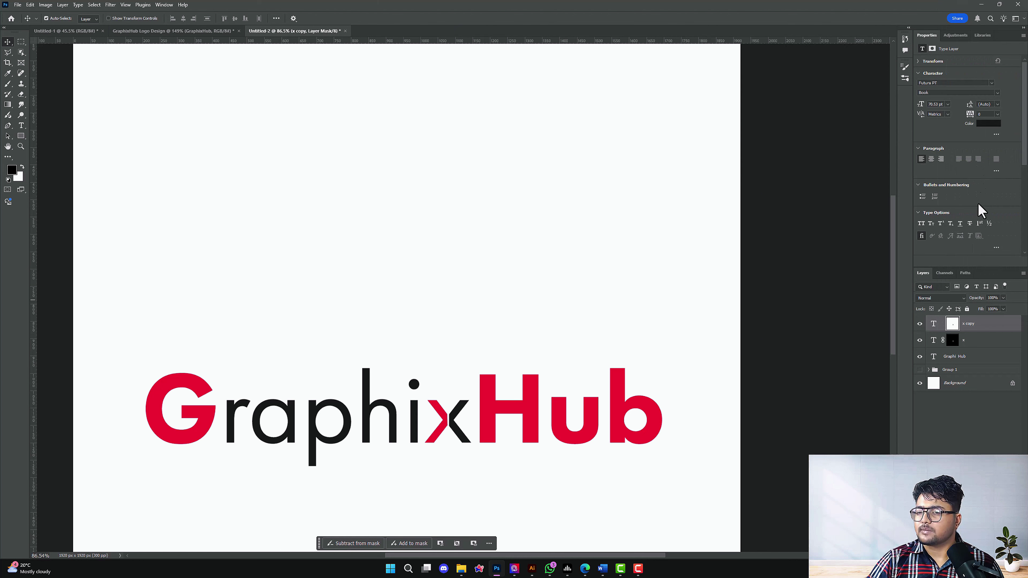
click(977, 356)
click(977, 342)
right_click(977, 344)
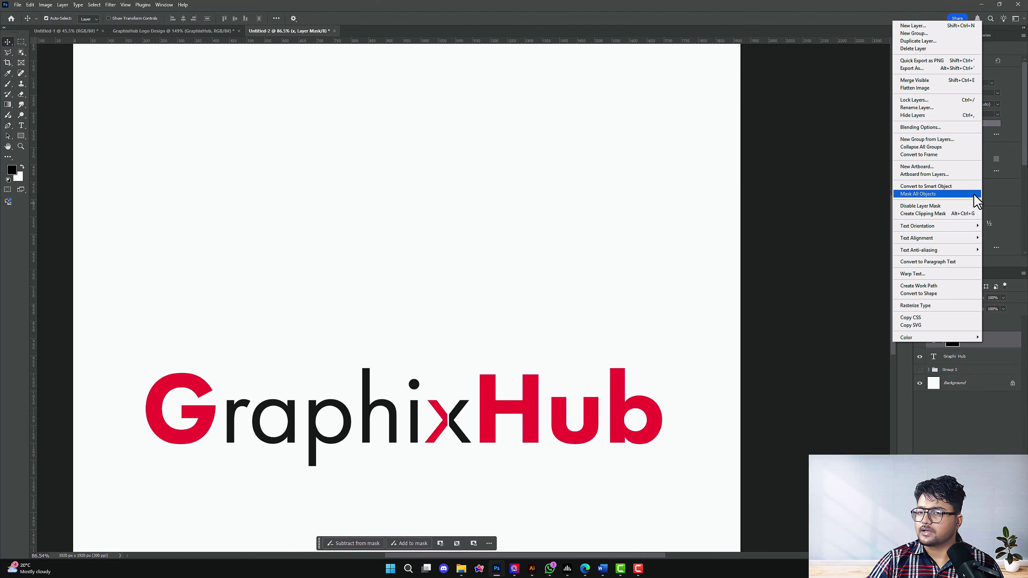
click(957, 187)
drag(445, 417, 397, 195)
key(ctrl+z)
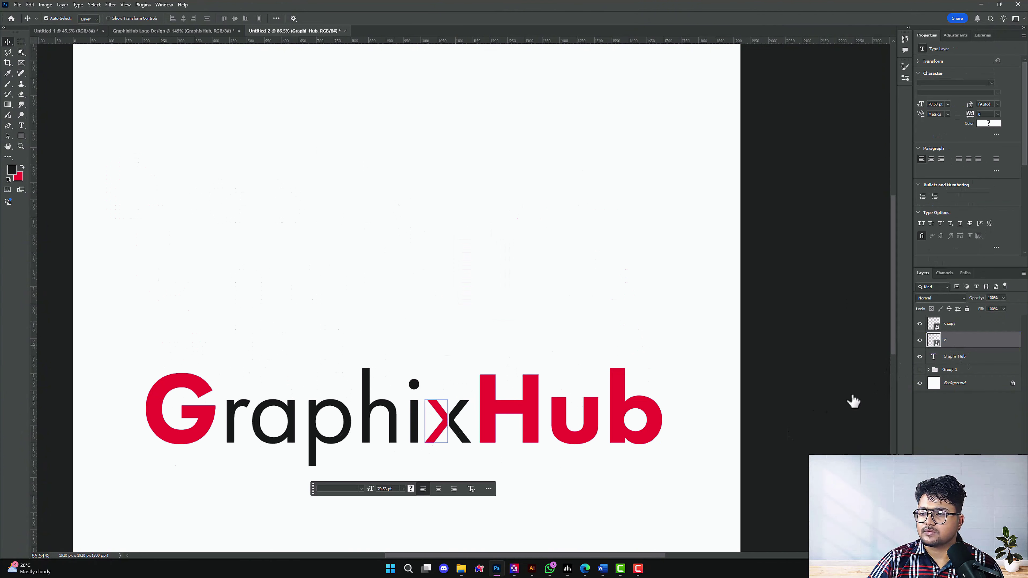
drag(442, 415, 374, 218)
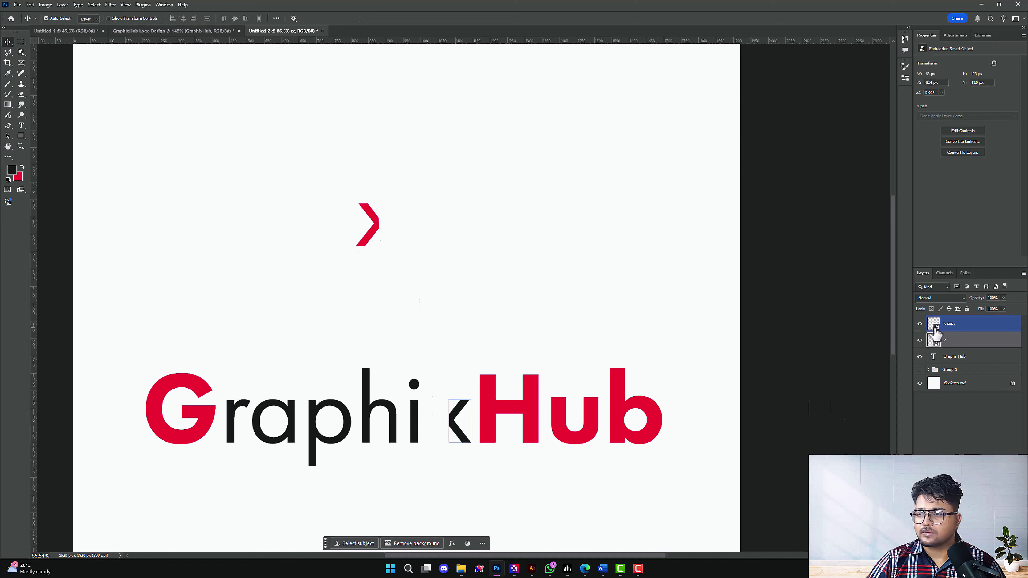
key(ctrl+z)
Group both x halves with the Graphi Hub text layer and move the whole group up near the canvas's upper edge
ctrl+click(970, 328)
ctrl+click(966, 358)
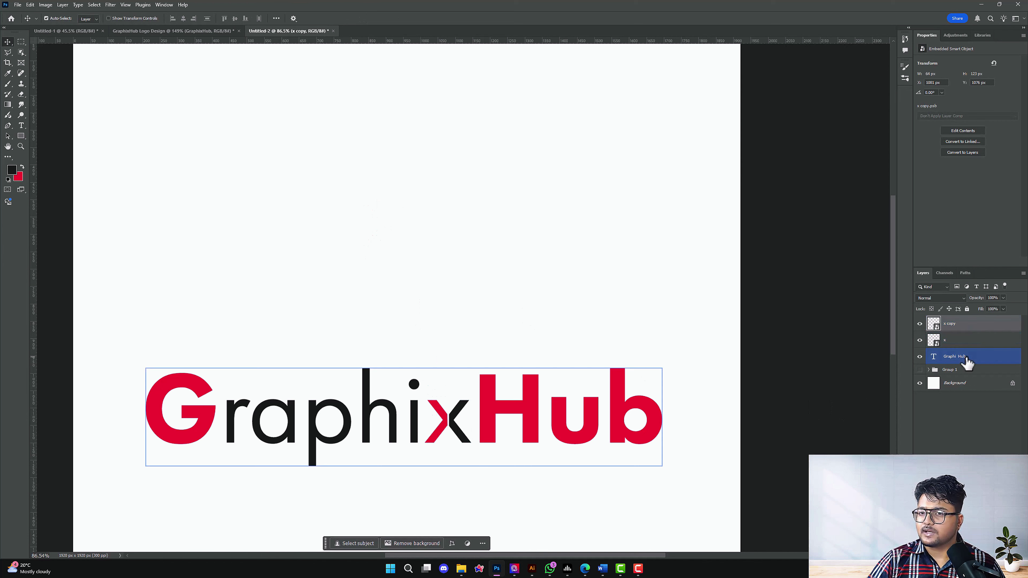
key(ctrl+g)
scroll(445, 459, down, 3)
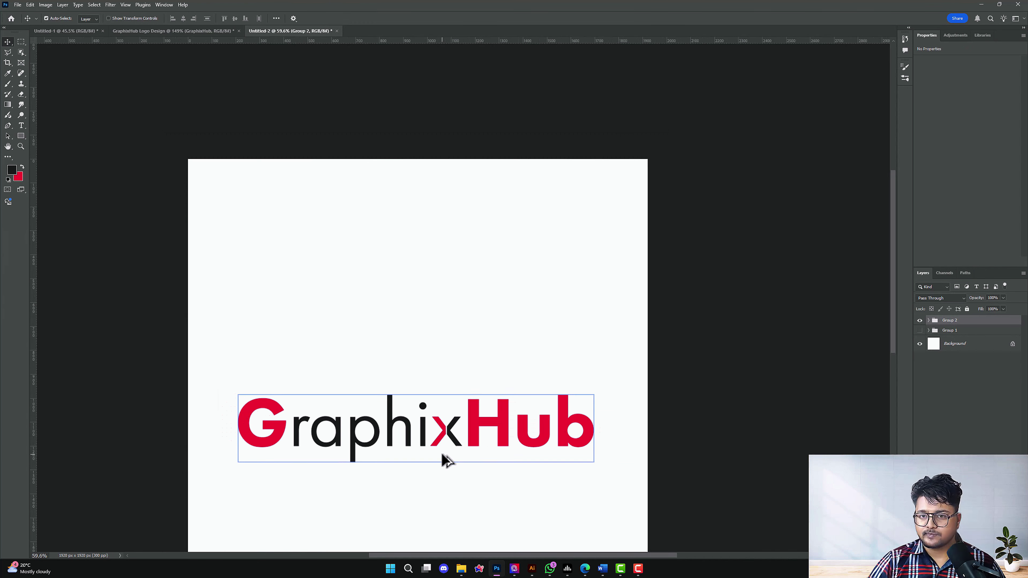
drag(479, 431, 494, 283)
key(ctrl+z)
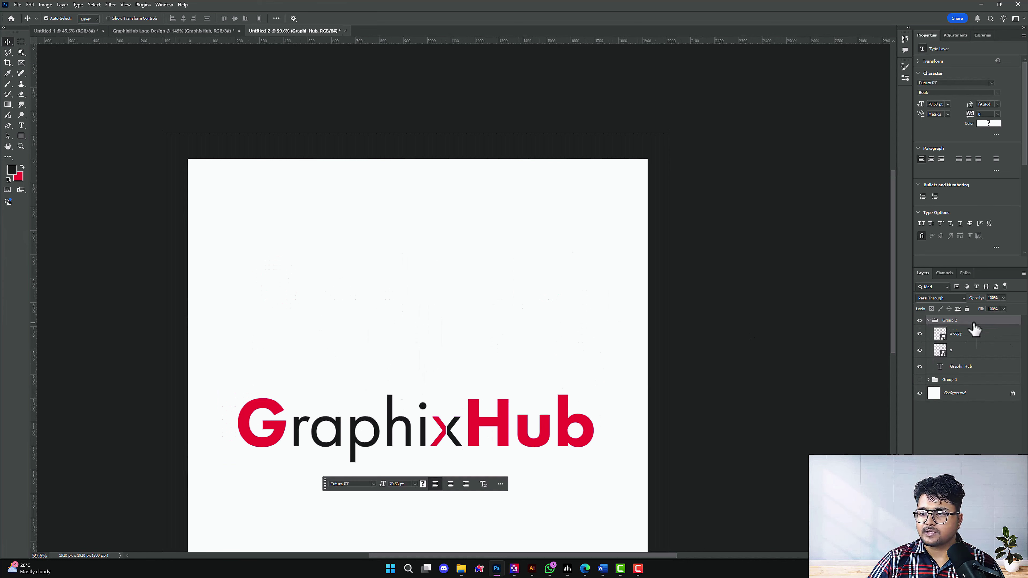
key(ctrl+t)
drag(492, 442, 494, 248)
key(Return)
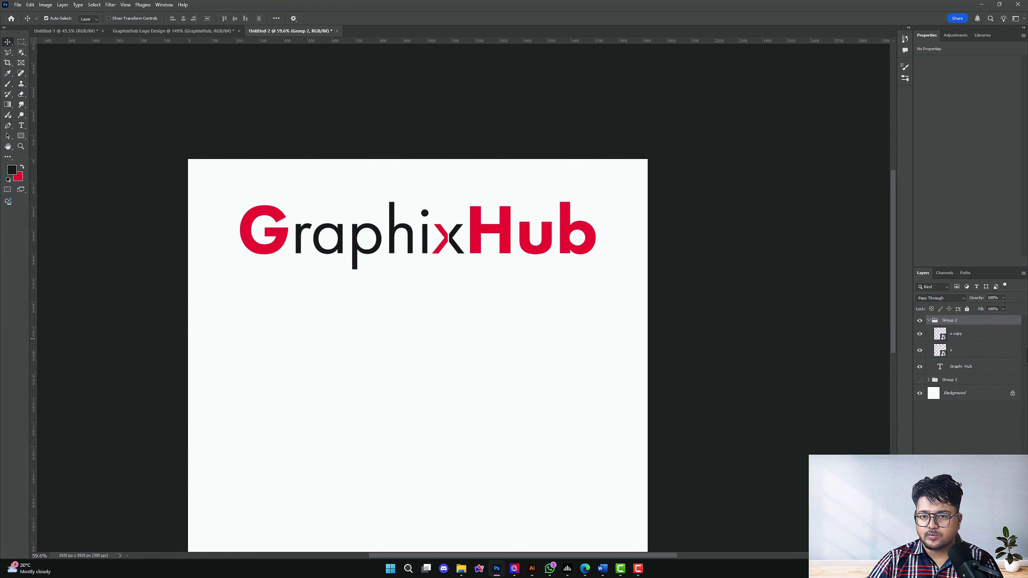
Duplicate the wordmark group and place the copy straight below the original
click(930, 320)
key(ctrl+j)
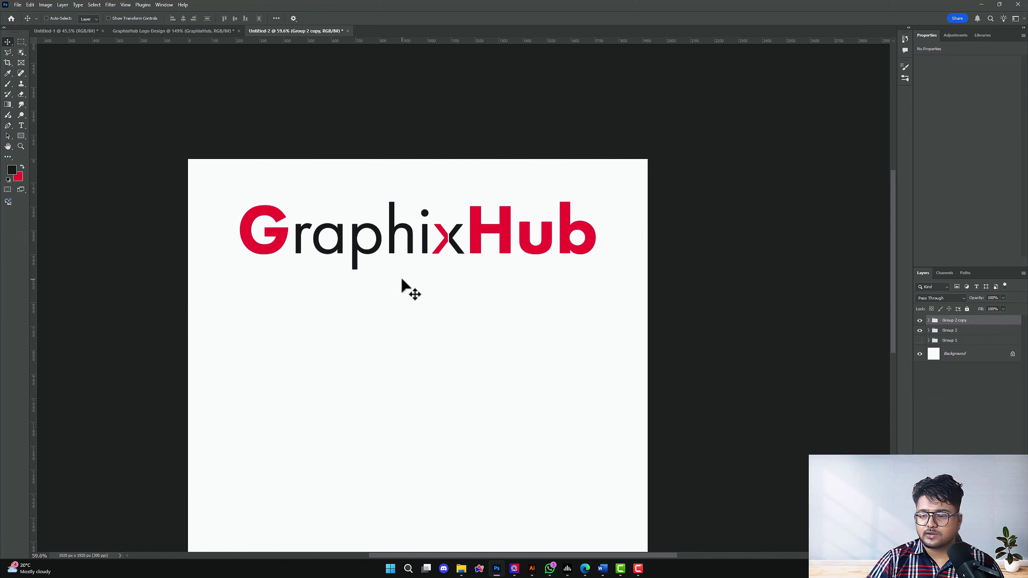
key(ctrl+t)
drag(424, 227, 424, 347)
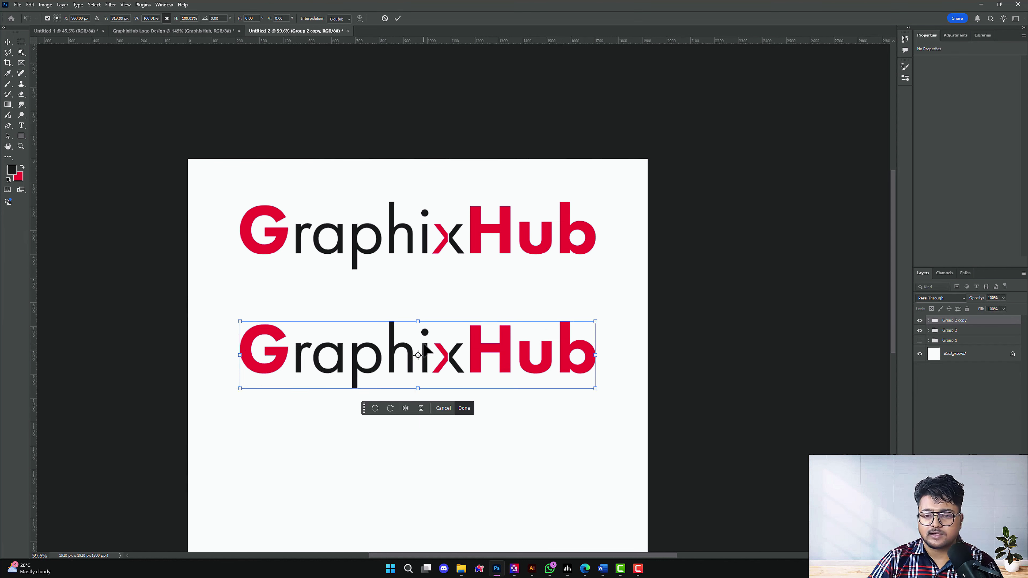
key(Return)
Recolour the letter G in the lower wordmark copy from red to a deep blue
scroll(250, 371, up, 2)
double_click(283, 356)
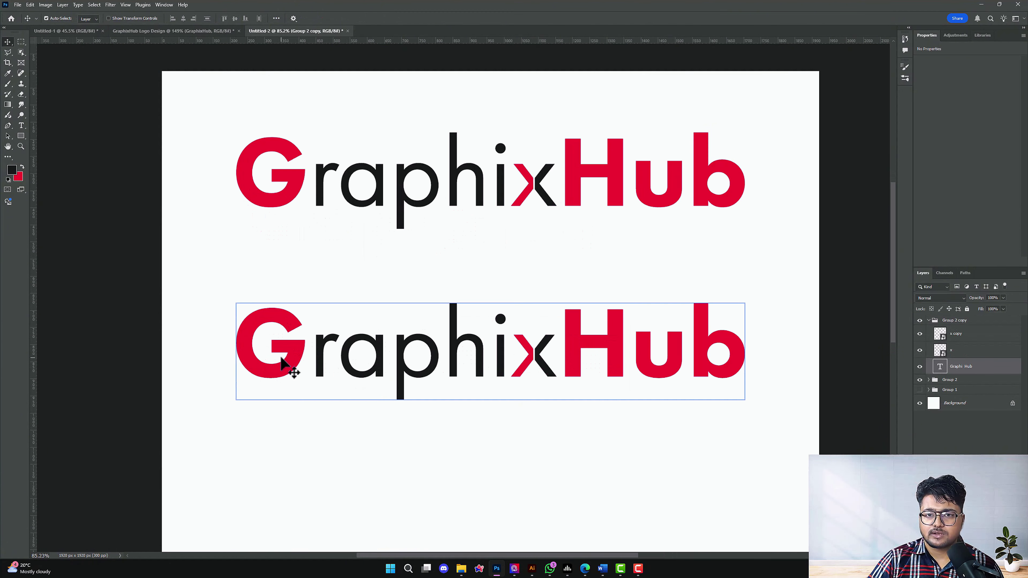
drag(303, 346, 235, 344)
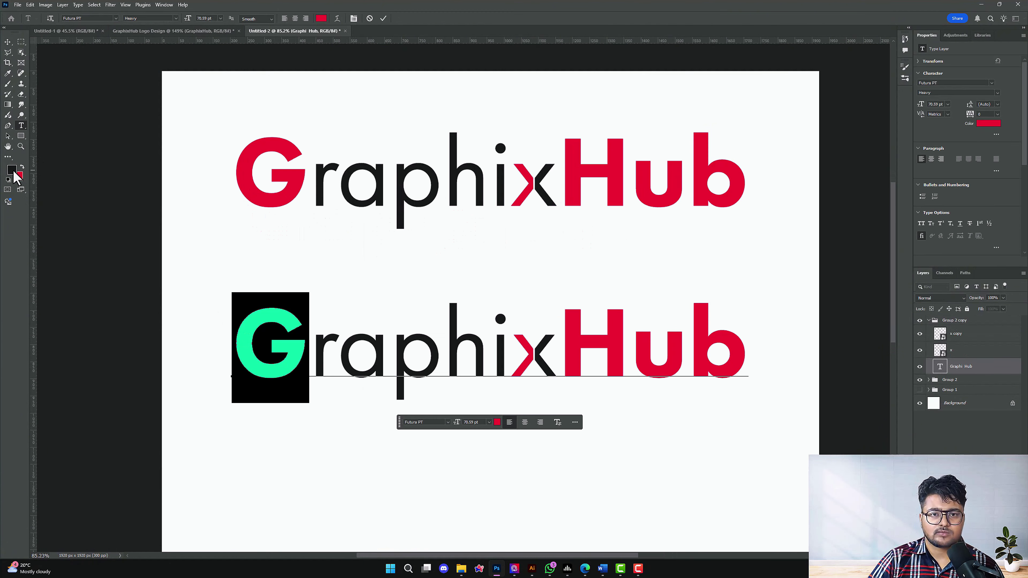
click(21, 166)
click(12, 169)
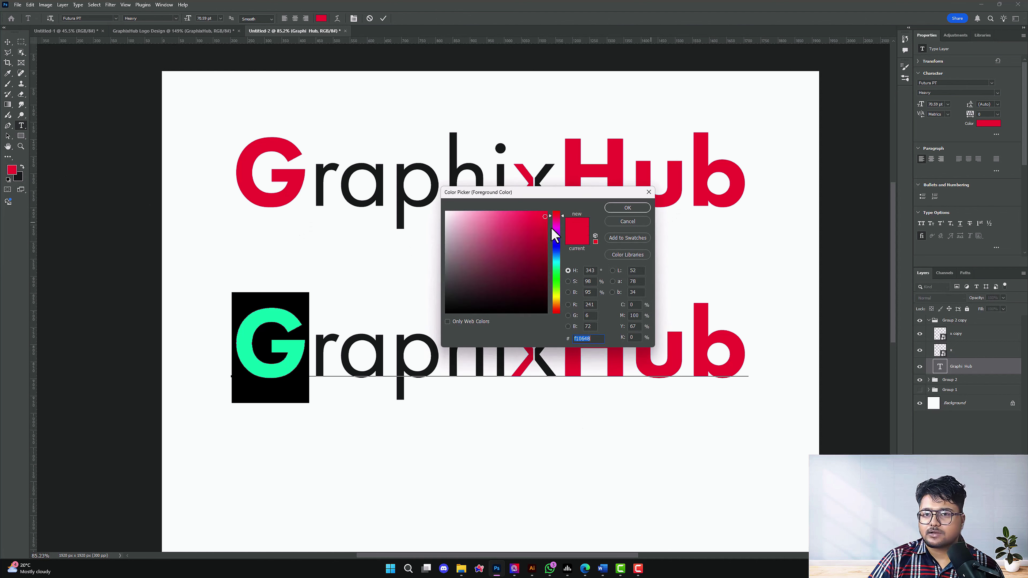
drag(558, 228, 558, 255)
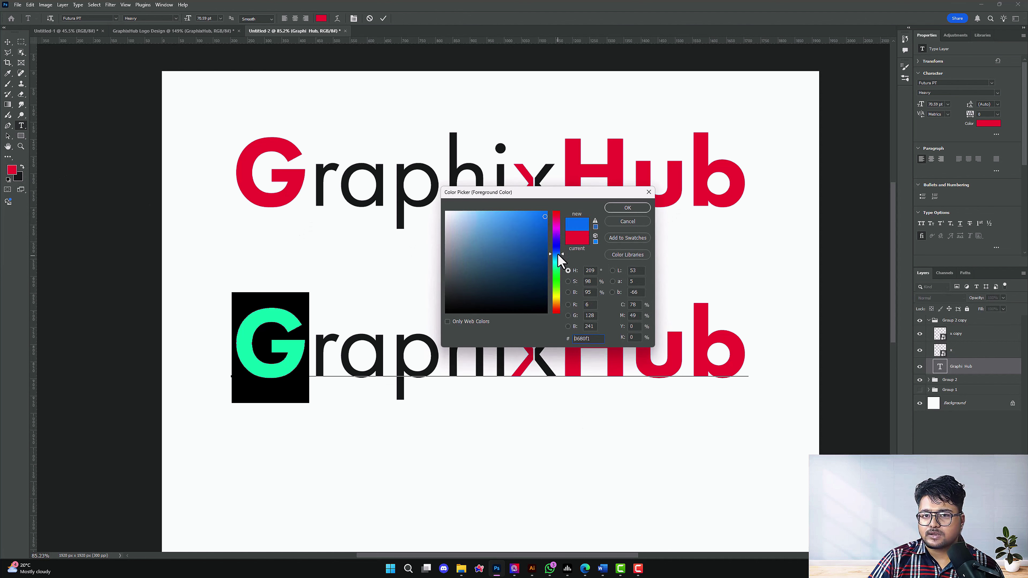
click(629, 209)
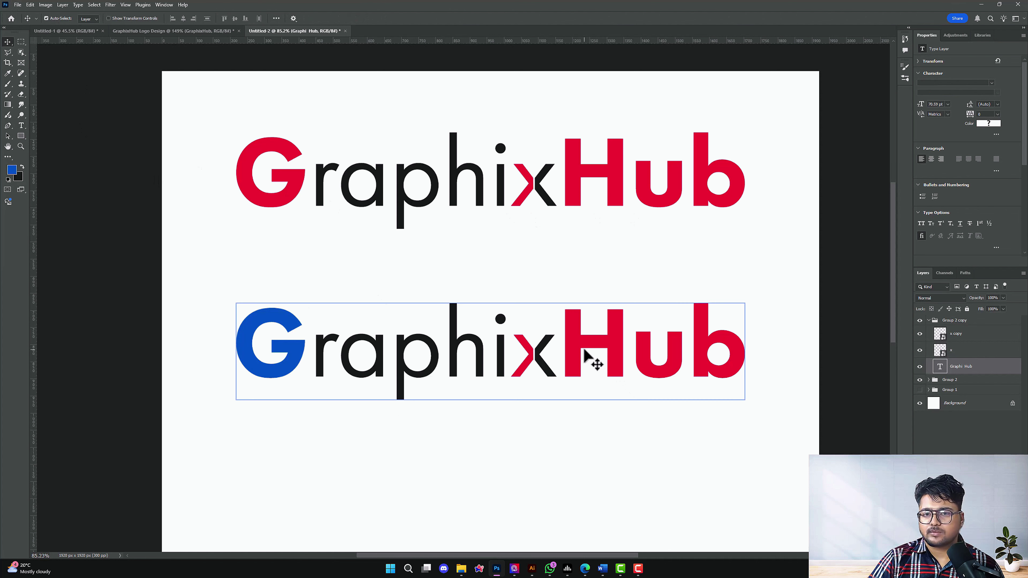
Apply the same blue to the word Hub in the lower wordmark copy
click(592, 360)
double_click(621, 346)
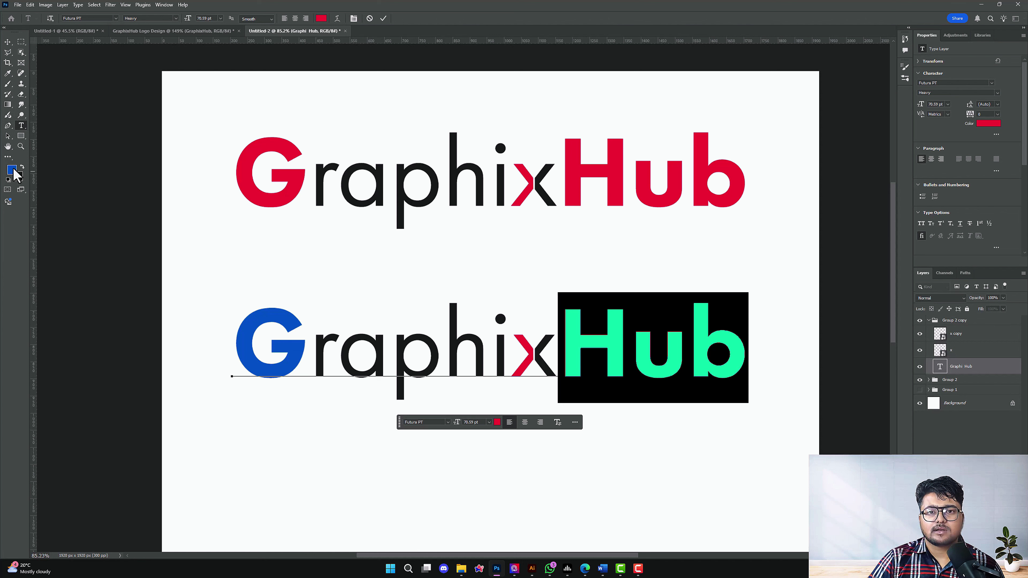
click(8, 74)
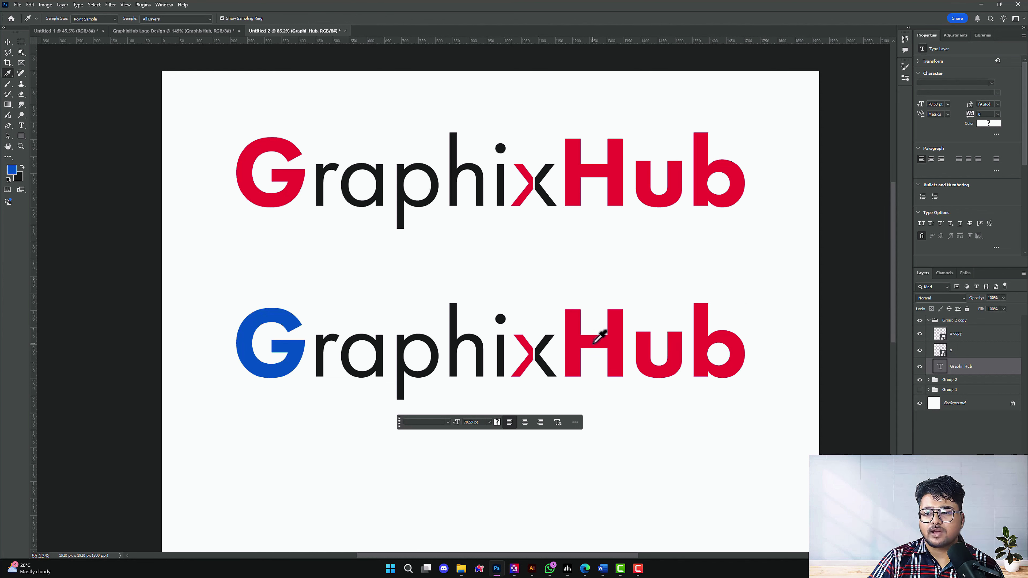
click(284, 304)
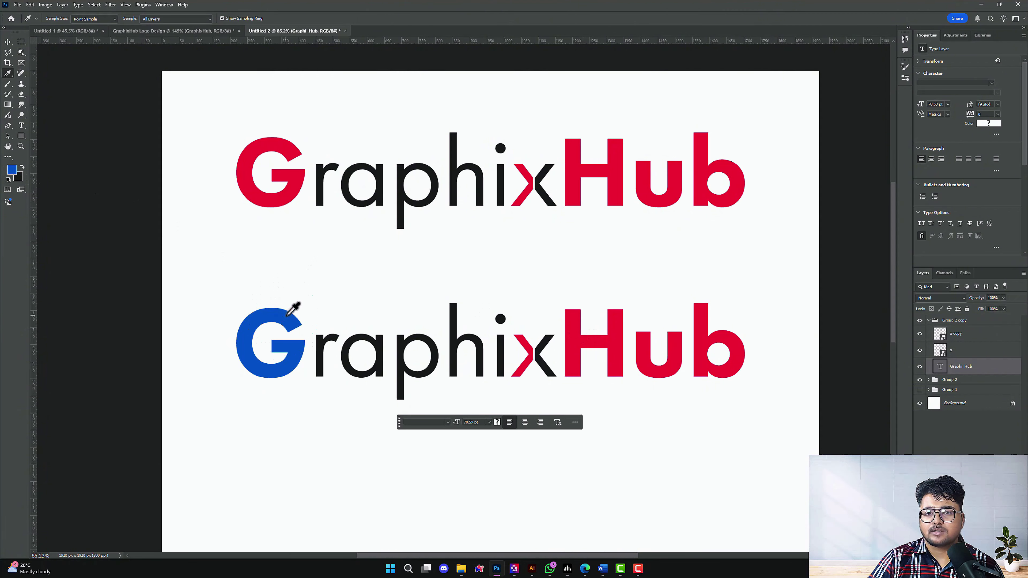
click(285, 304)
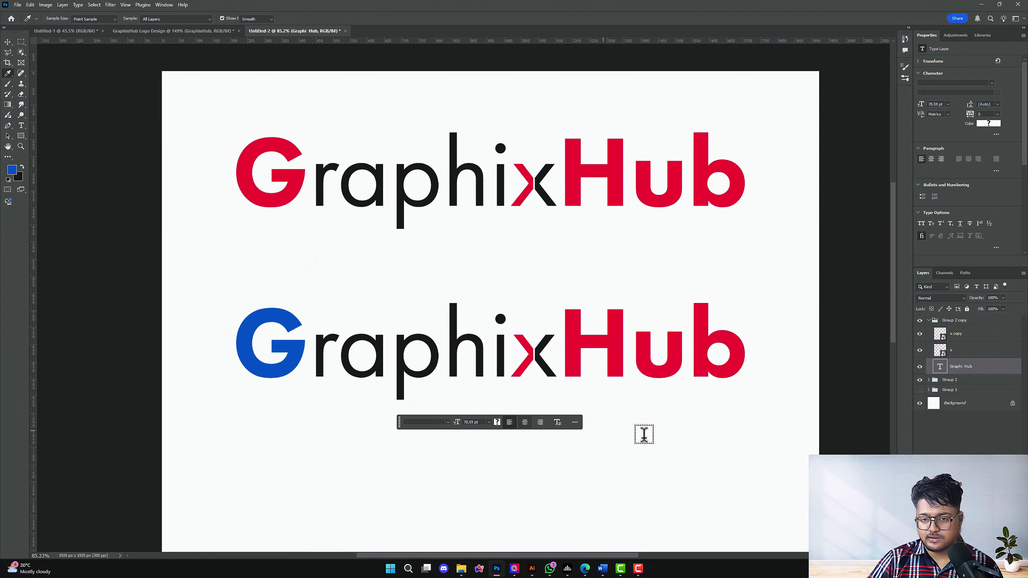
key(t)
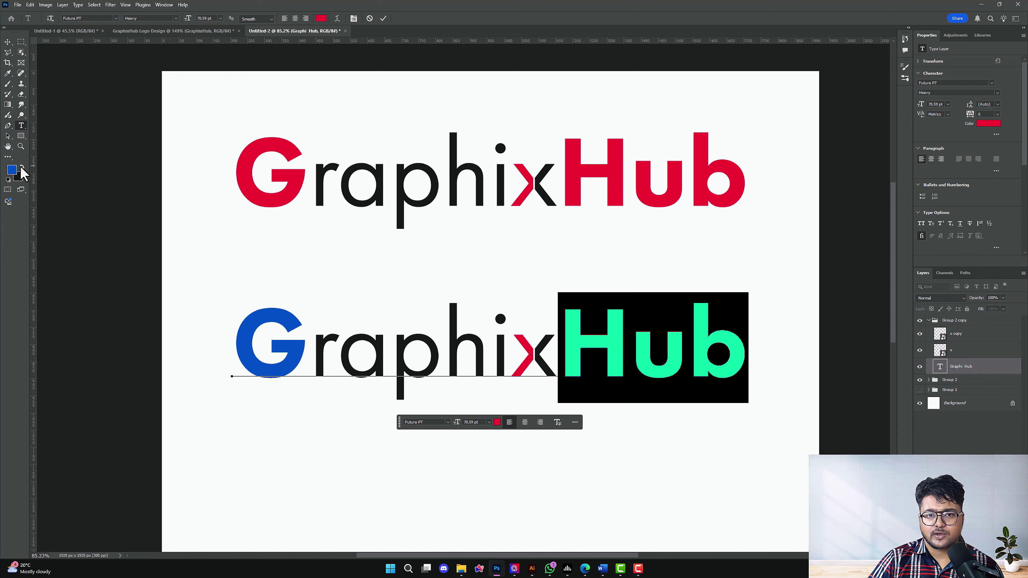
click(22, 167)
click(22, 167)
click(7, 41)
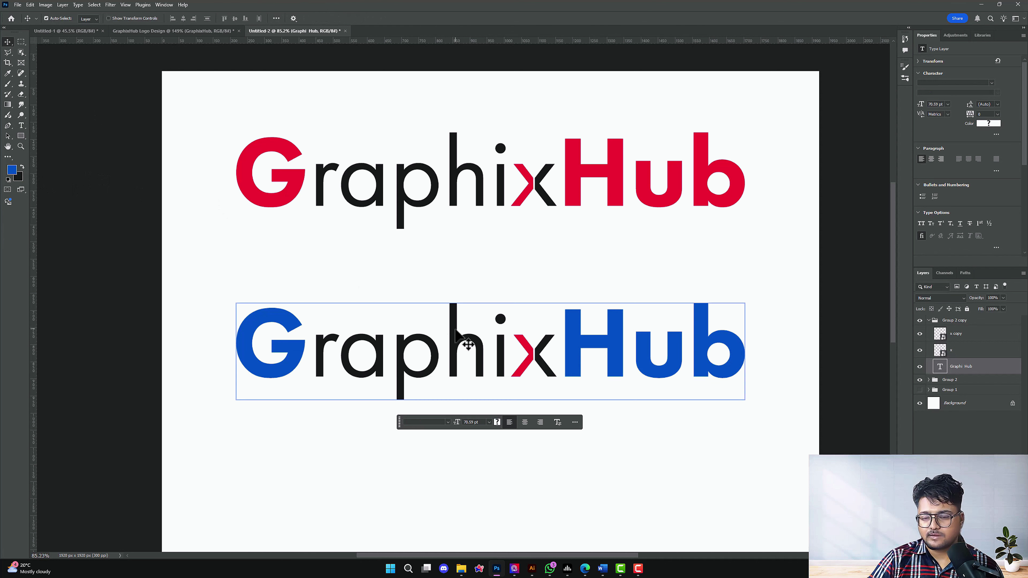
Open the contents of the lower wordmark's red x half, fill its text with the same blue, and save and close it
drag(522, 344, 495, 333)
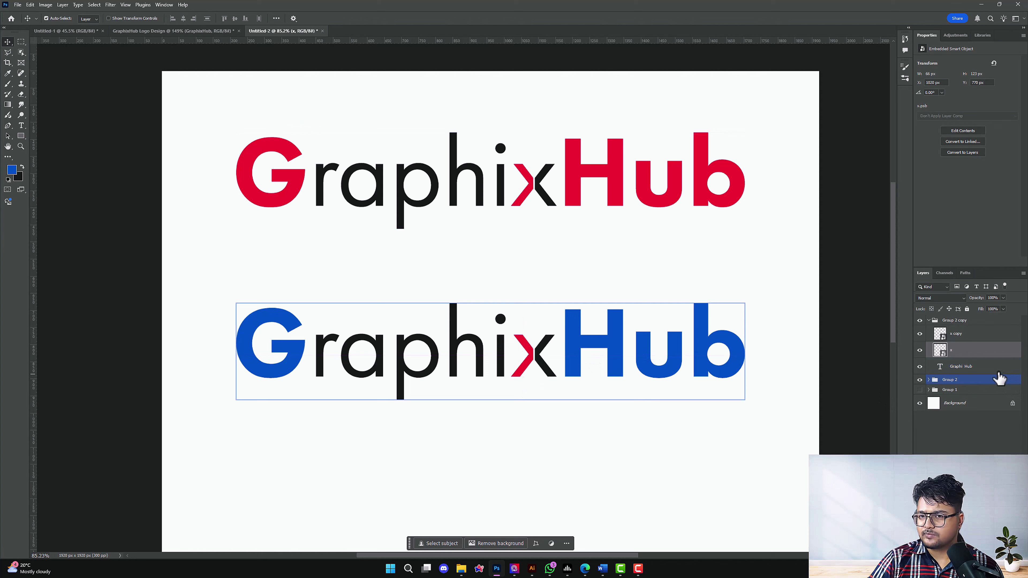
double_click(939, 351)
scroll(435, 294, up, 5)
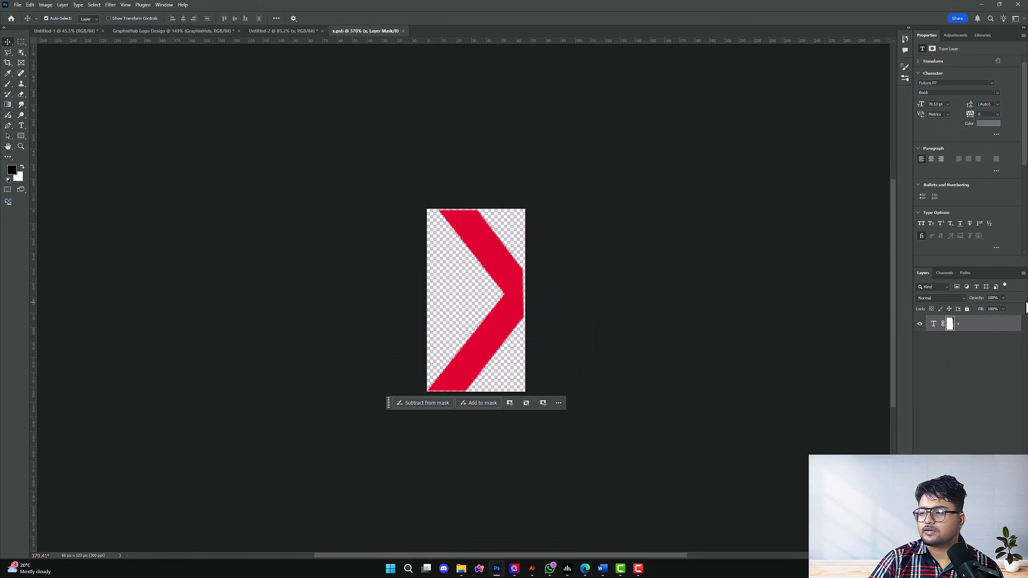
click(934, 326)
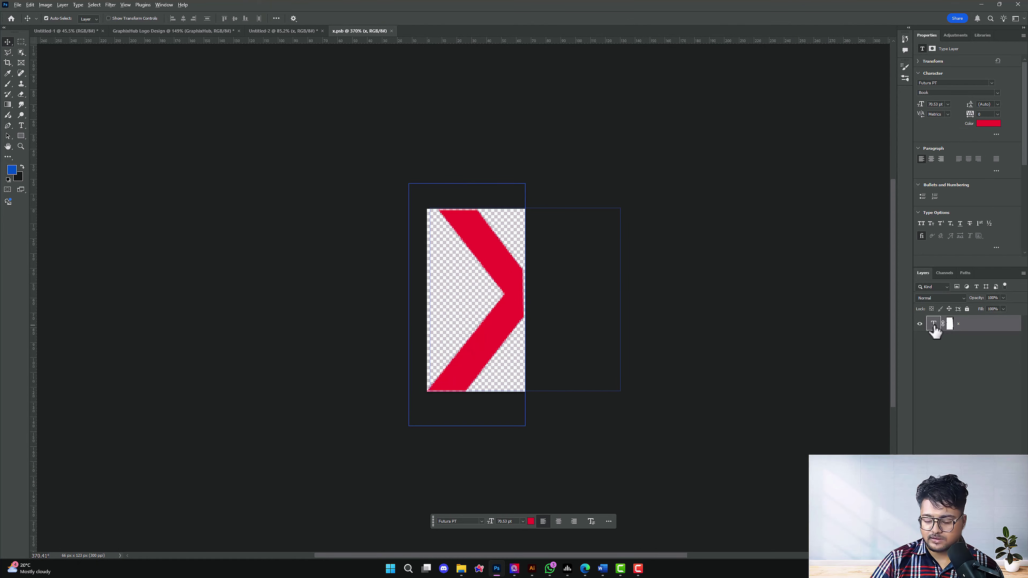
key(alt+BackSpace)
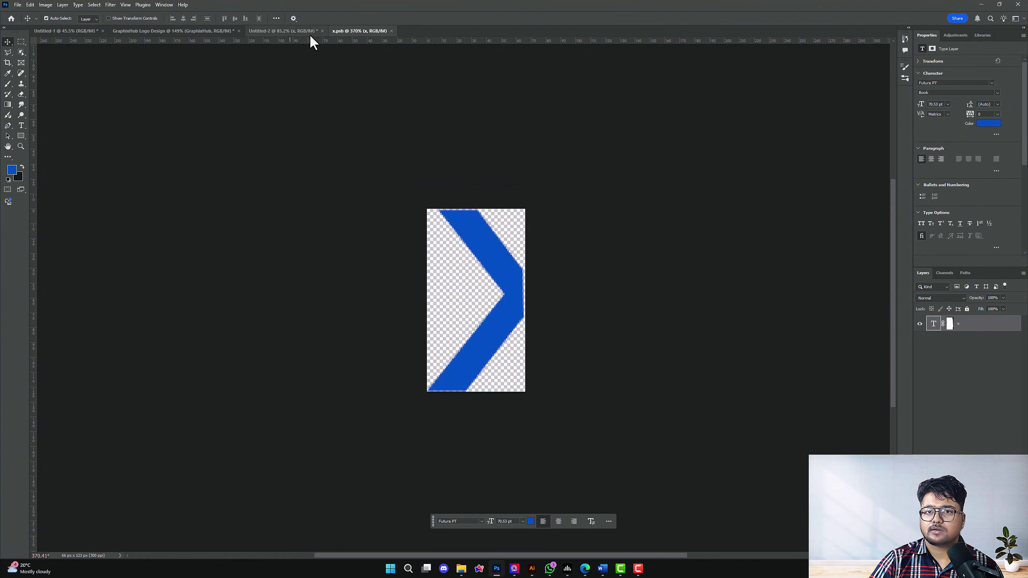
click(392, 30)
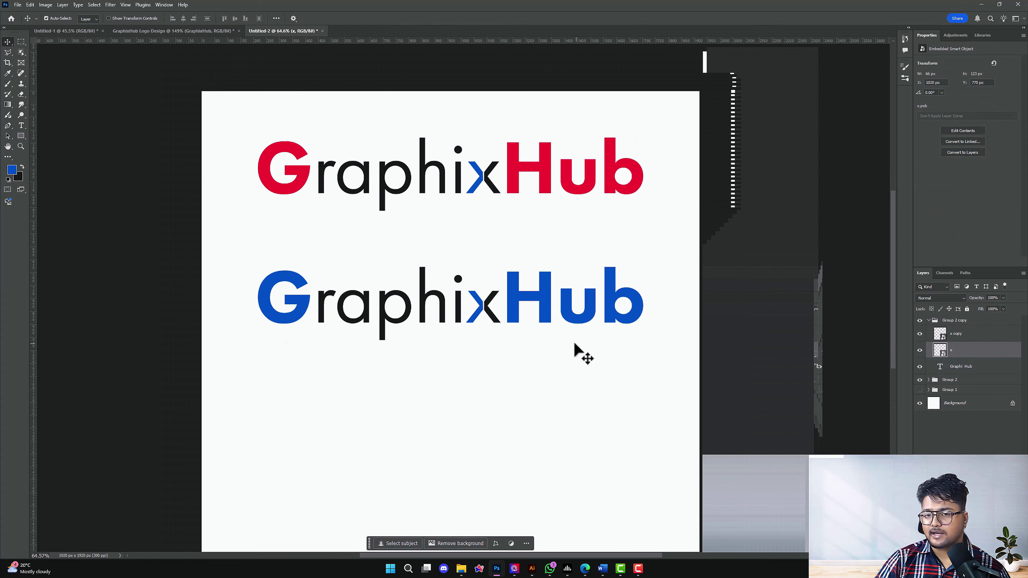
Collapse the Group 2 copy and hide Group 2 with the original red wordmark
click(955, 320)
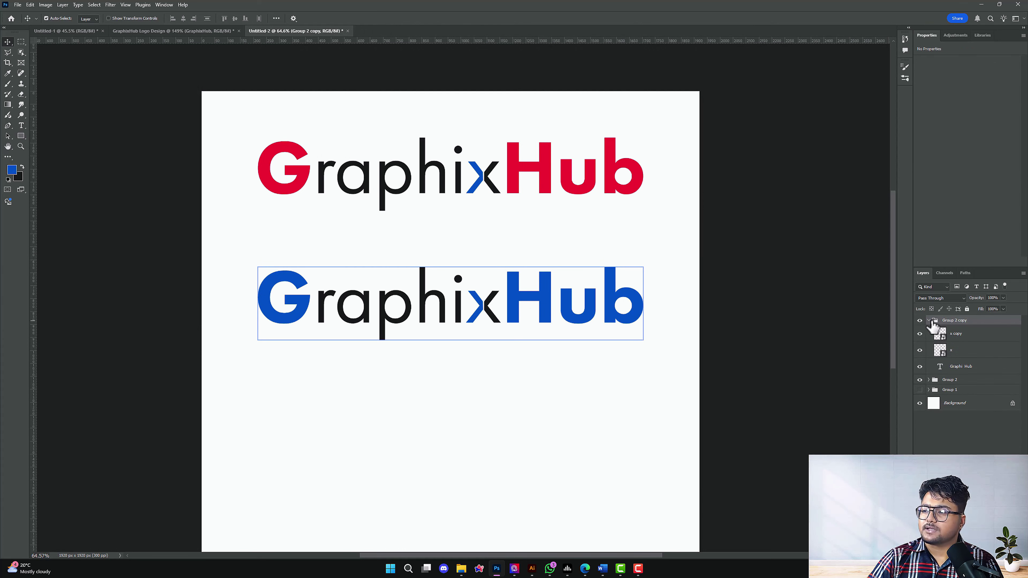
click(928, 320)
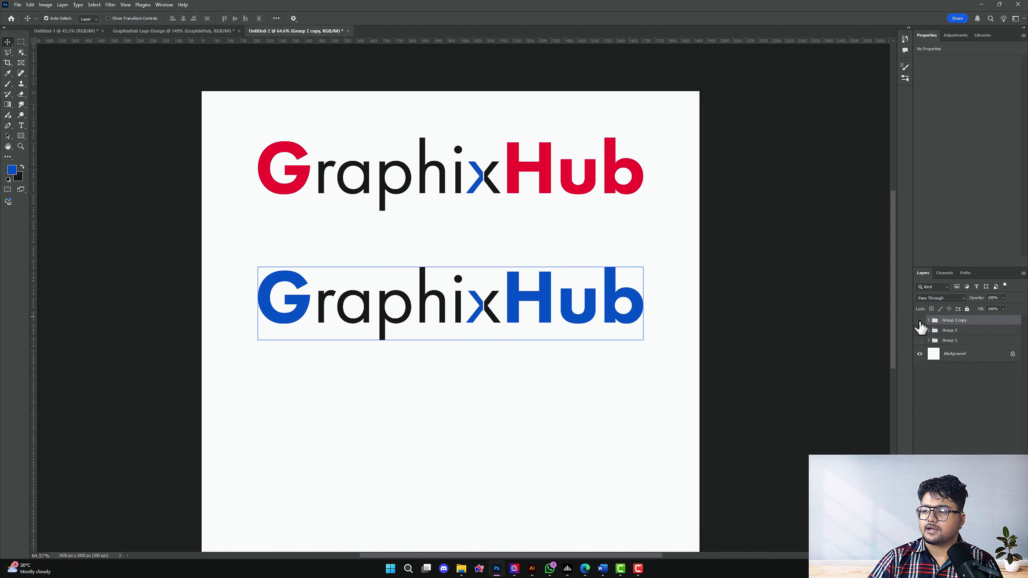
click(919, 320)
click(919, 320)
click(919, 330)
click(945, 330)
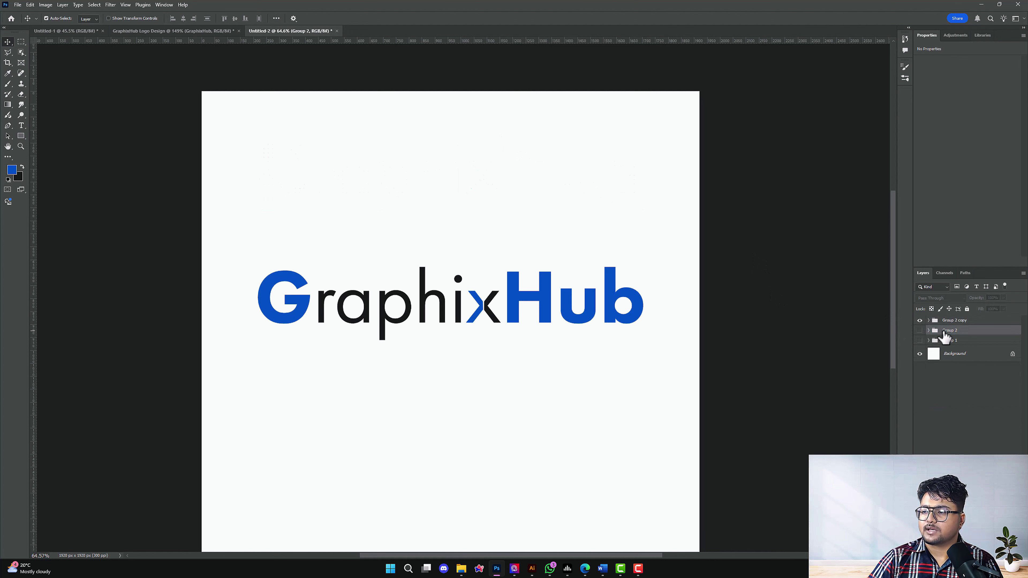
Move the blue wordmark group, Group 2 copy, down to the centre of the canvas
click(947, 320)
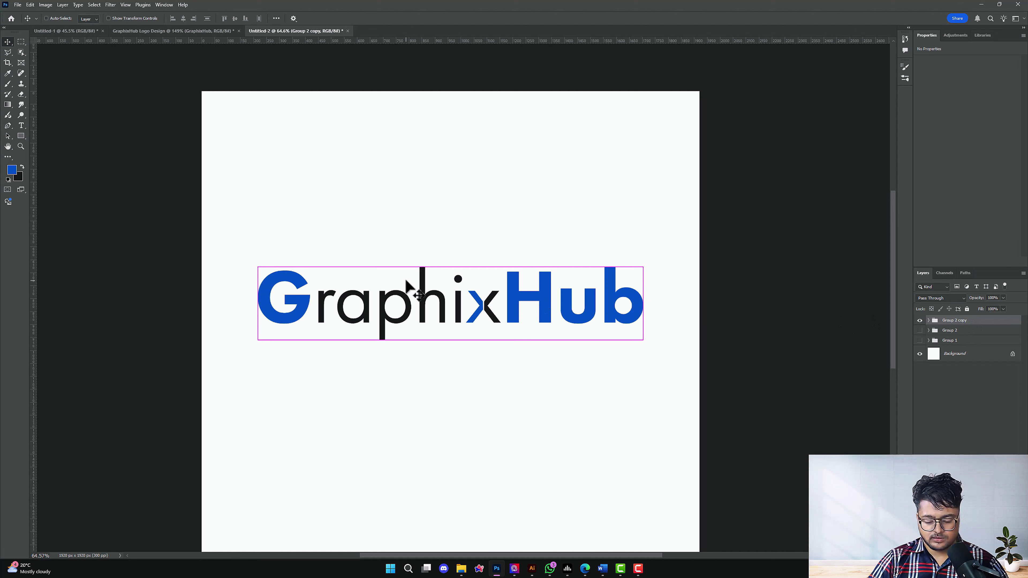
key(ctrl+t)
mouse_move(553, 335)
mouse_down()
mouse_move(551, 381)
mouse_move(559, 367)
mouse_move(549, 353)
mouse_up()
key(Return)
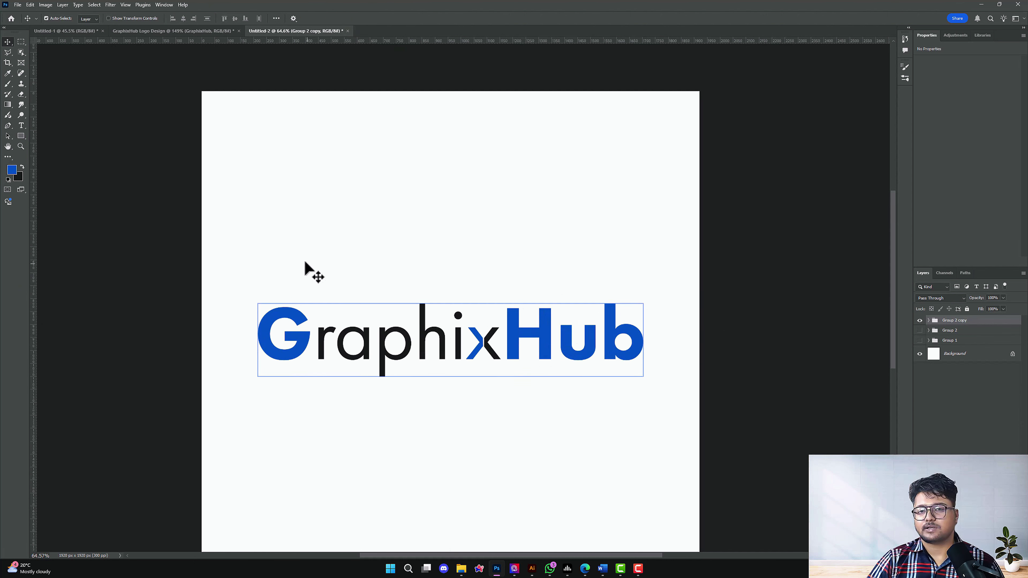
Try filling the Background layer with the near-black swatch colour, then undo the fill
scroll(305, 263, down, 3)
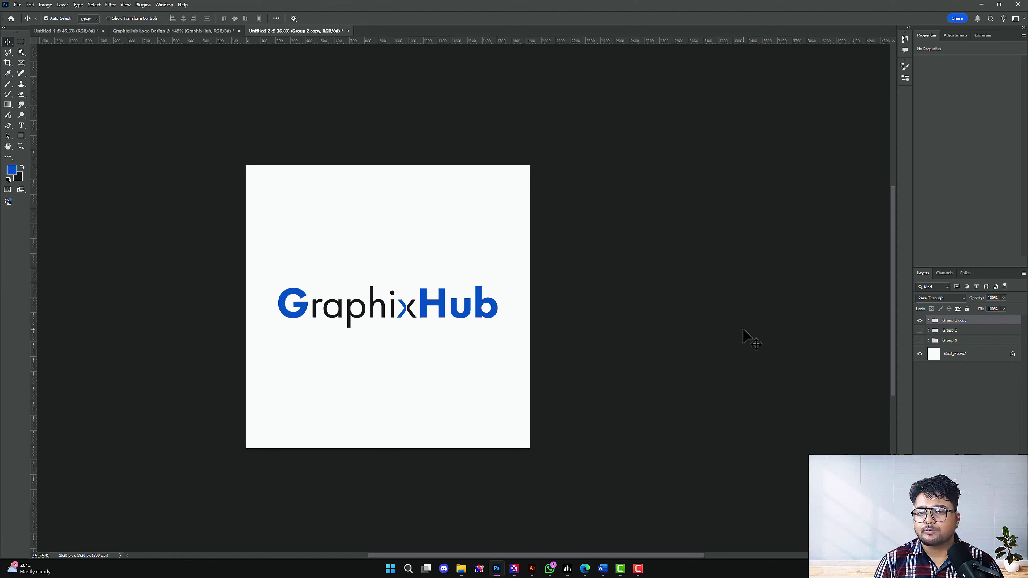
click(969, 353)
key(x)
key(alt+BackSpace)
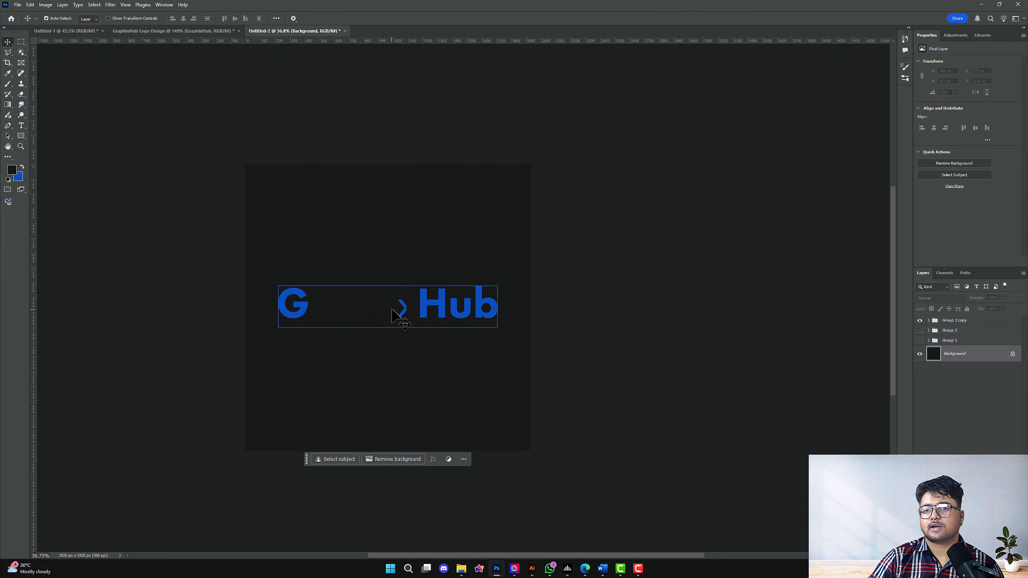
key(ctrl+z)
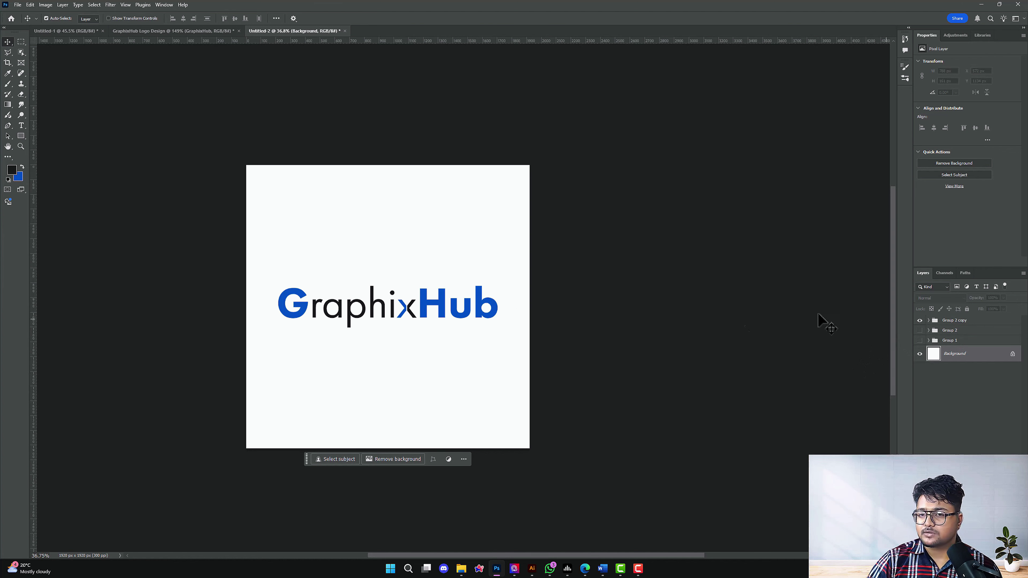
Start saving the document and create a folder named GraphixHub Logo inside the Desktop's Logos folder
scroll(375, 290, up, 3)
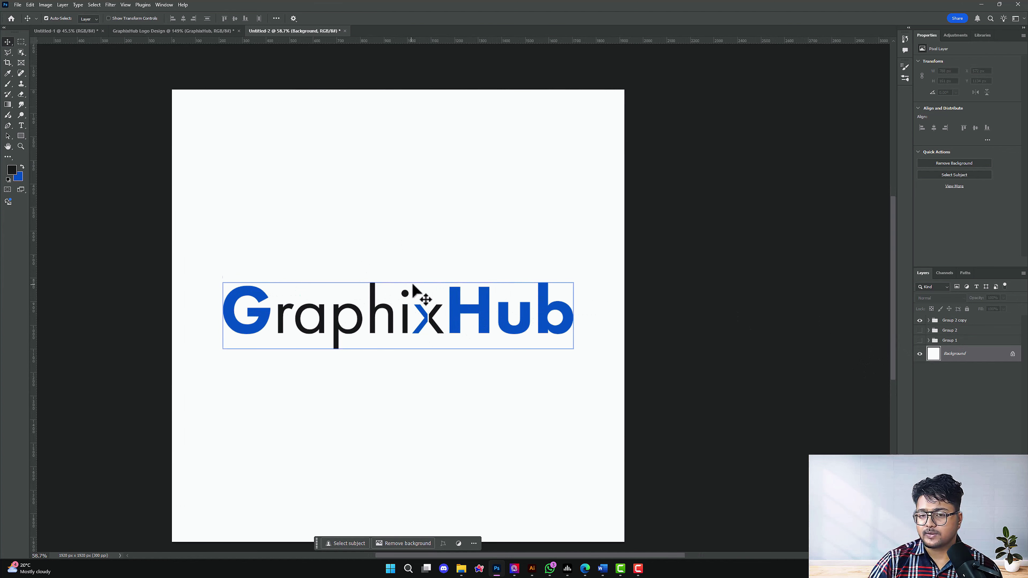
scroll(429, 284, down, 2)
scroll(504, 306, up, 2)
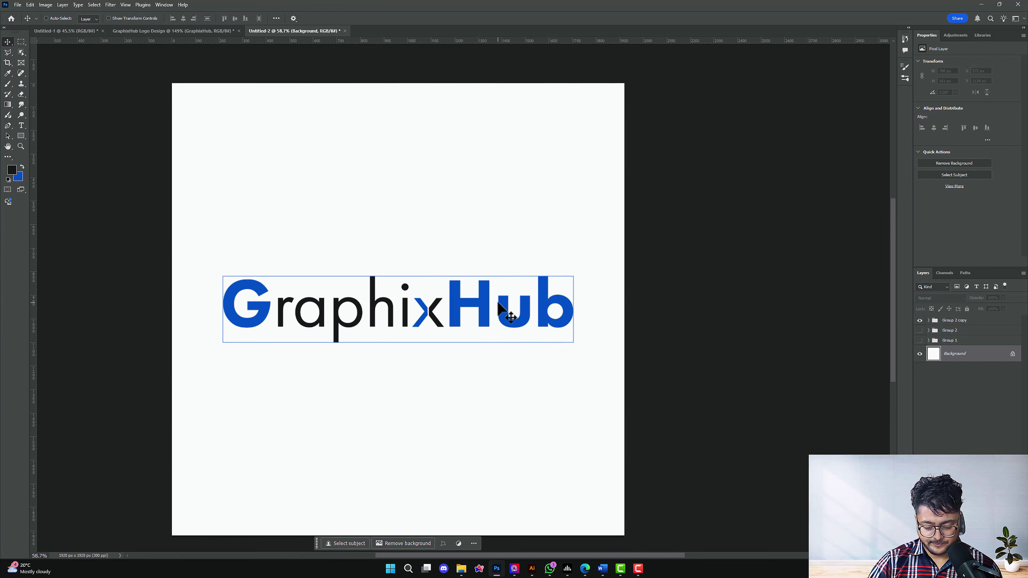
click(21, 5)
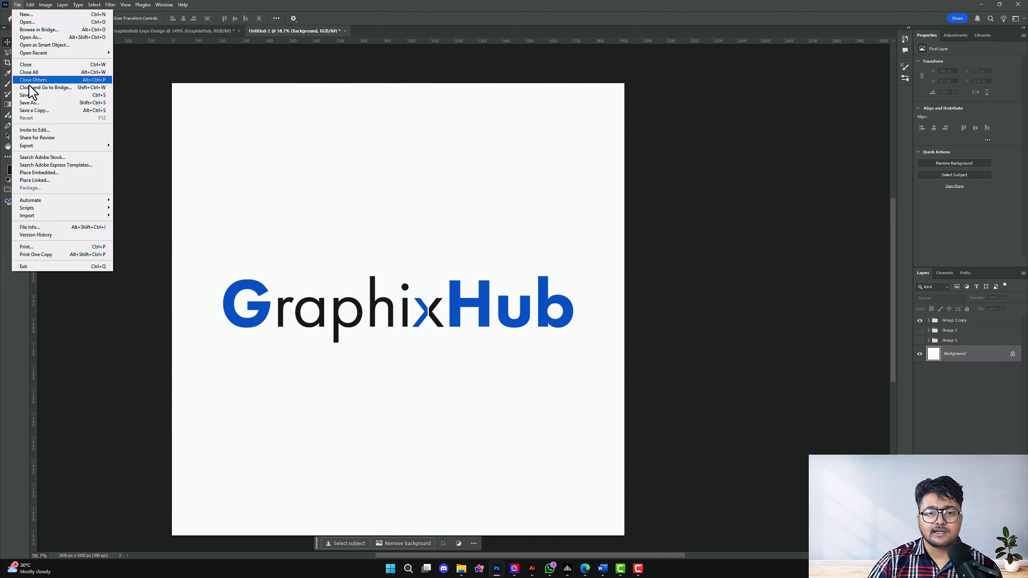
click(37, 98)
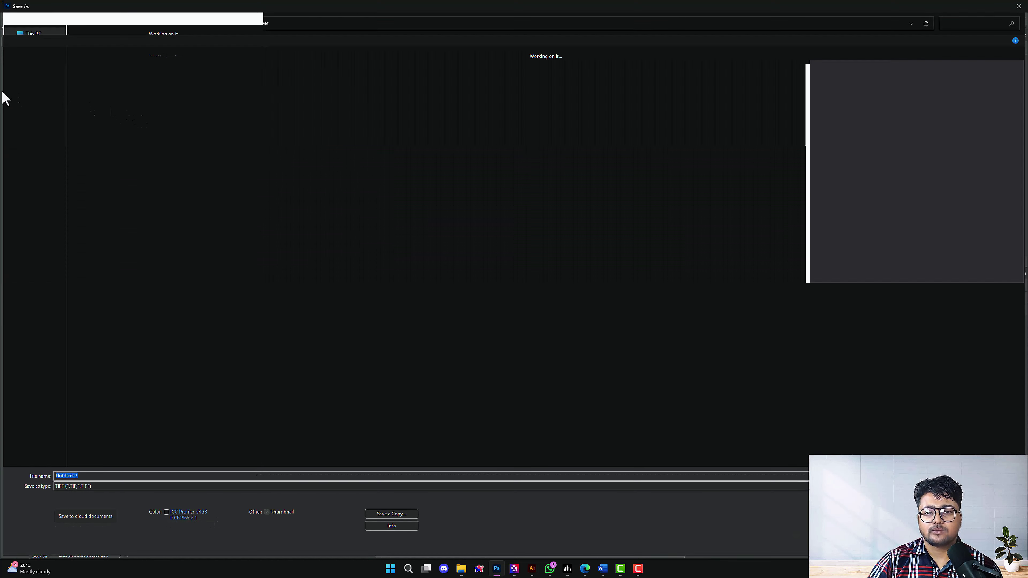
click(35, 97)
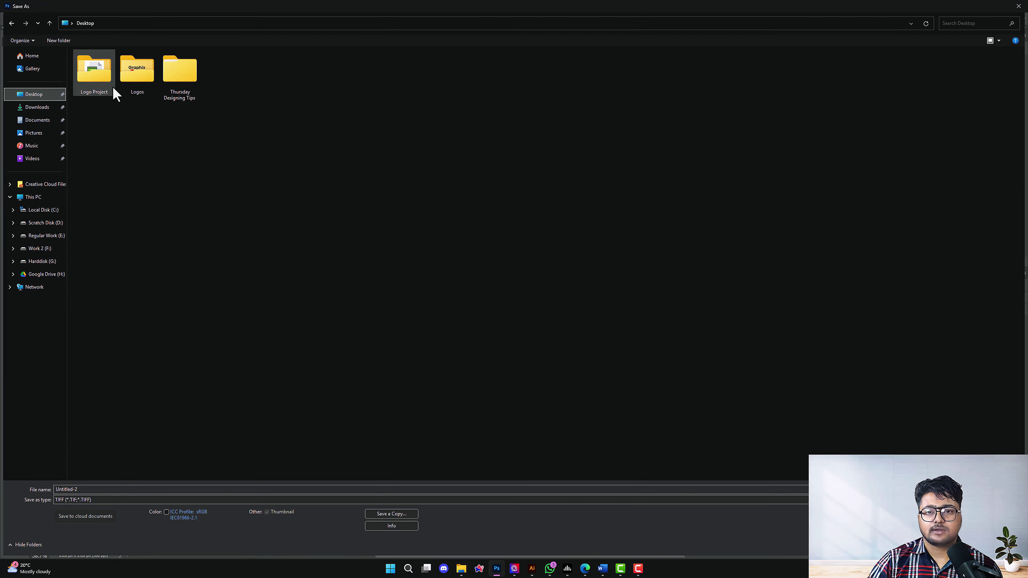
double_click(135, 76)
right_click(193, 243)
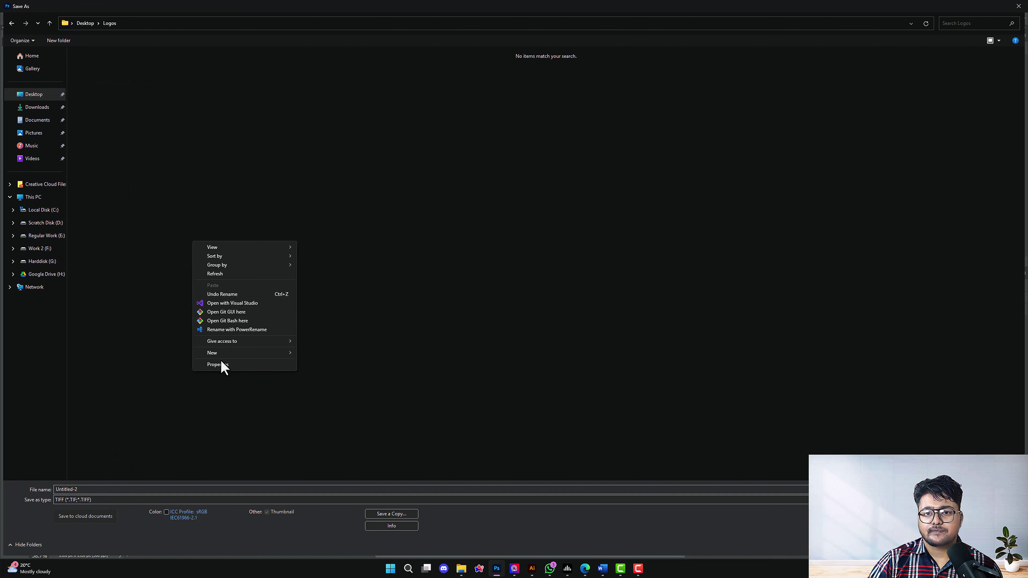
mouse_move(225, 356)
click(324, 356)
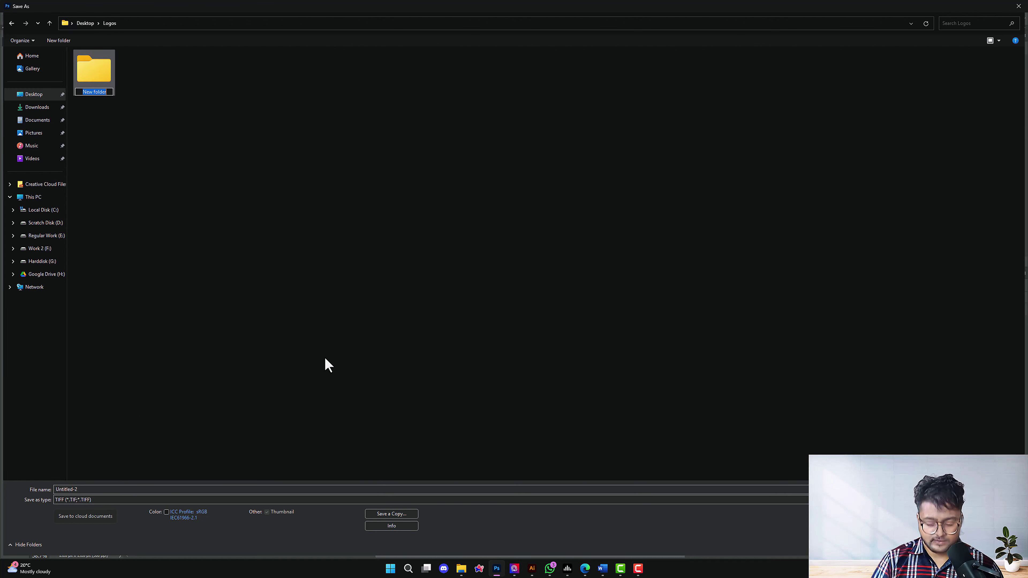
text(GraphixHub Logo)
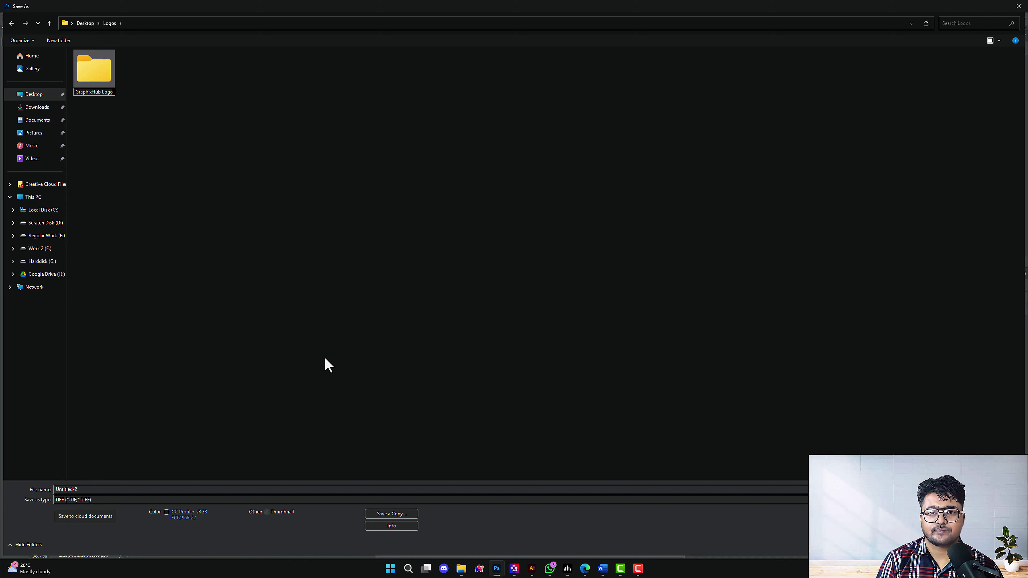
key(Return)
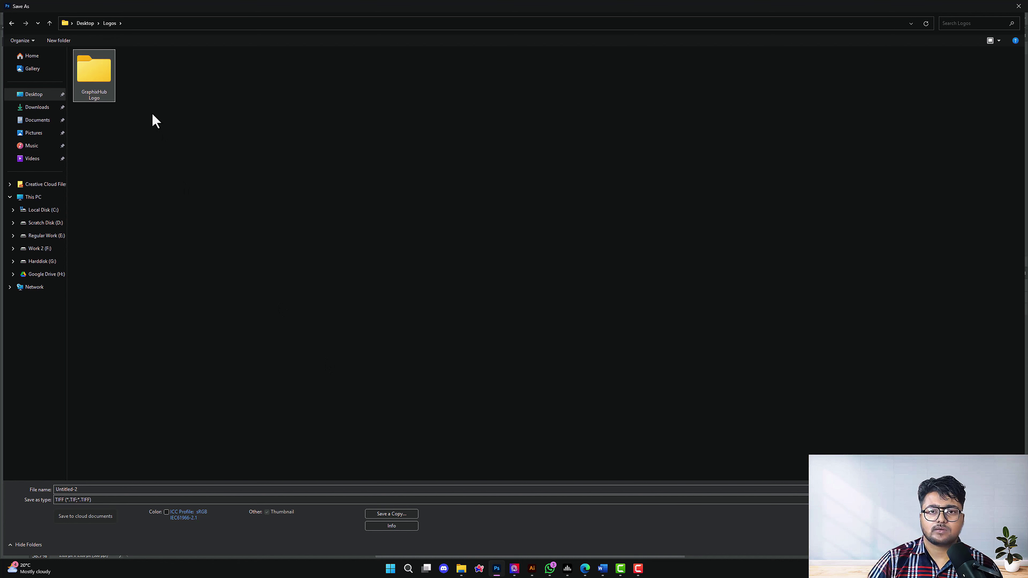
Save the document in the new folder as a Photoshop file named Final Logo Of GraphiXHub, with Maximize Compatibility on
double_click(111, 98)
click(60, 487)
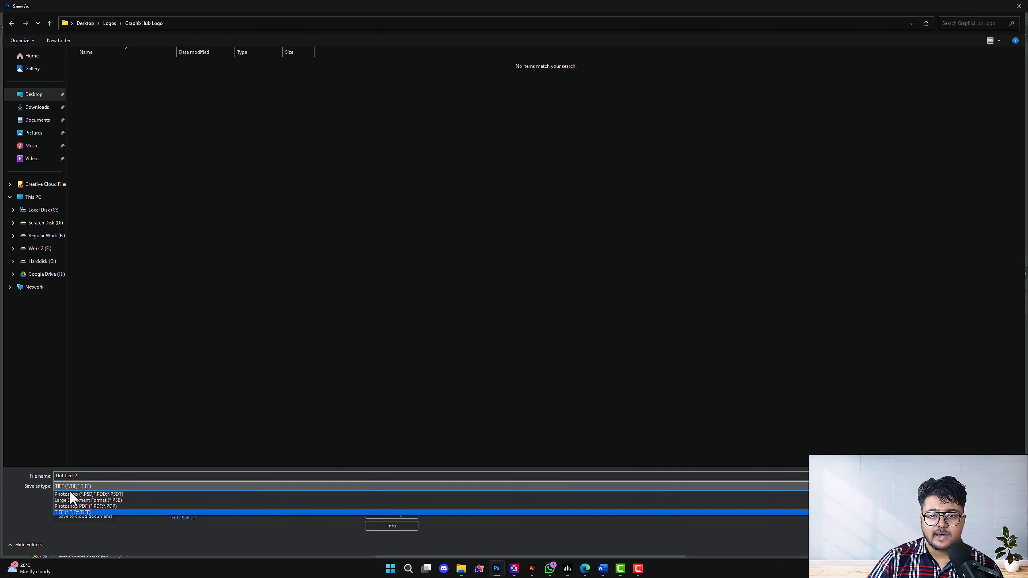
click(77, 494)
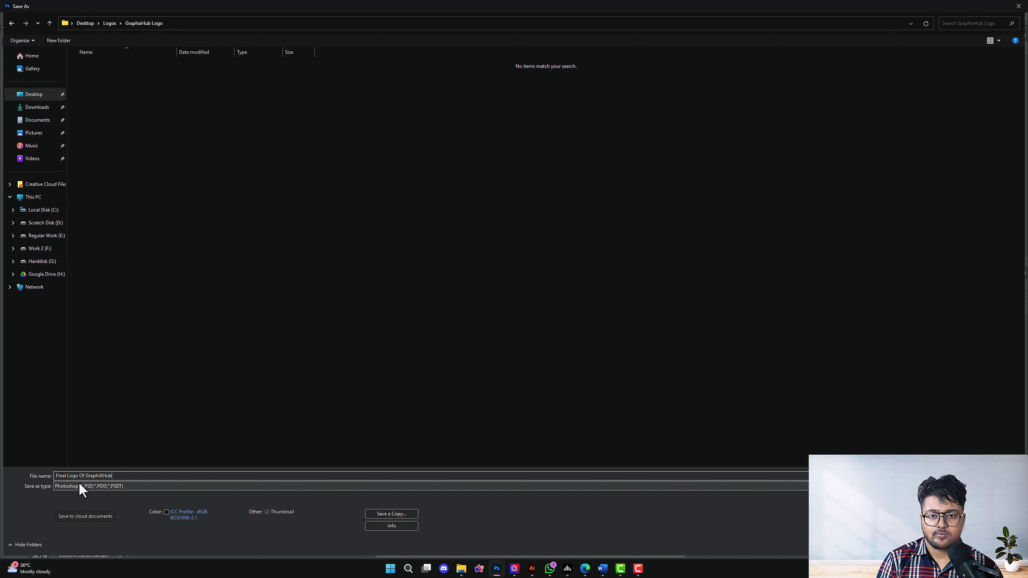
key(Return)
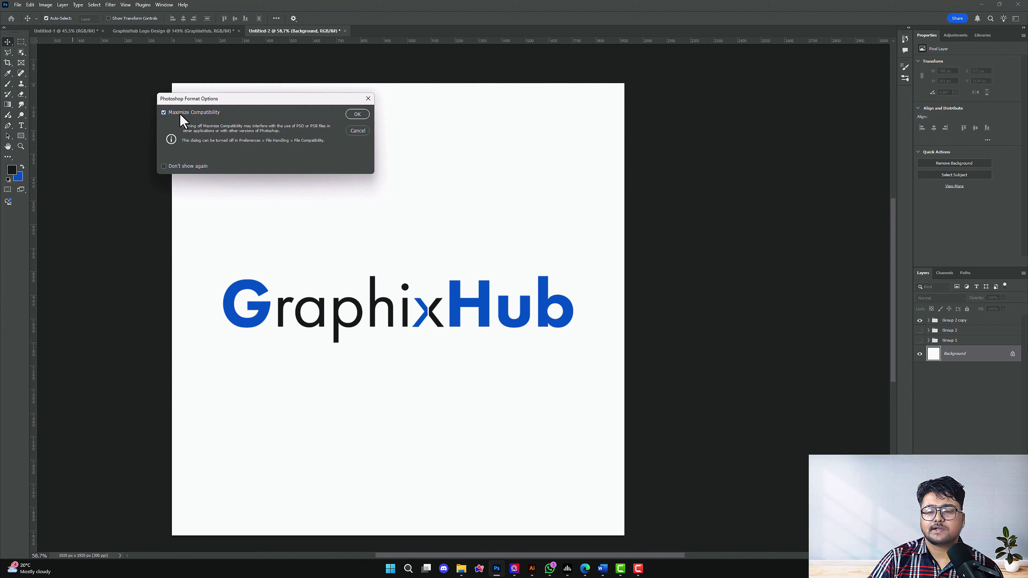
click(354, 117)
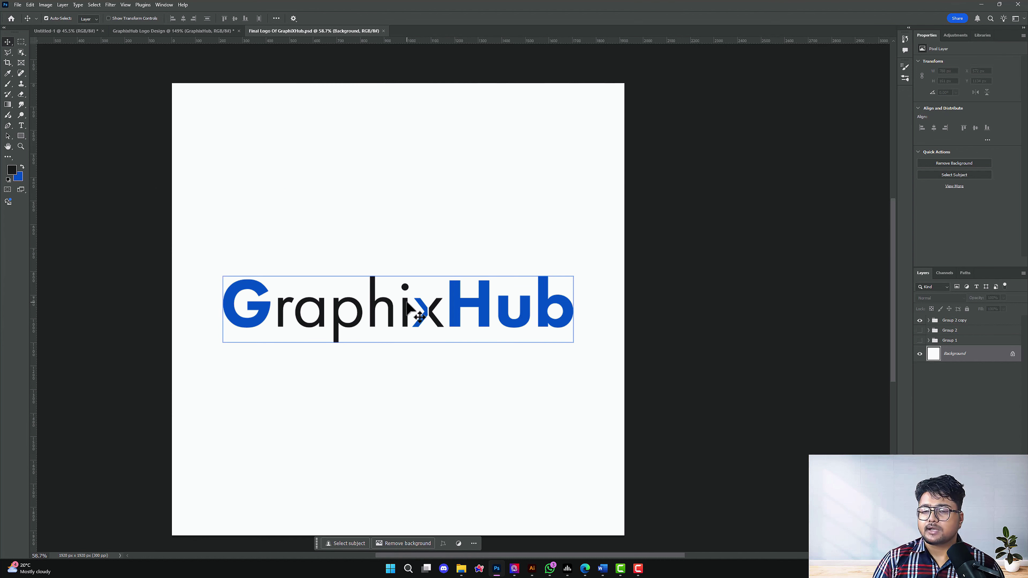
Delete the hidden Group 2 and Group 1, and rename the blue wordmark group to Main Logo
click(949, 330)
key(Delete)
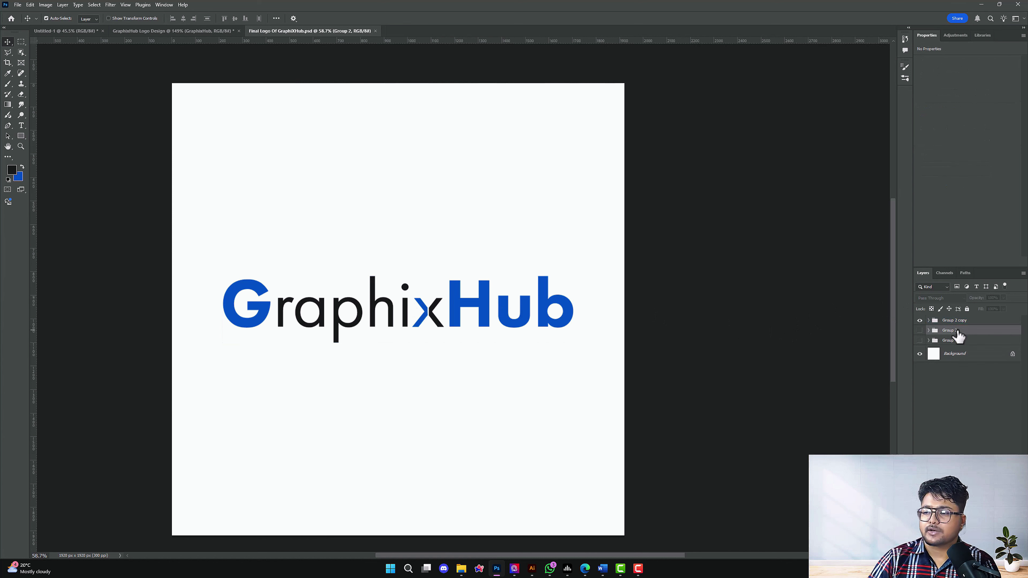
key(Delete)
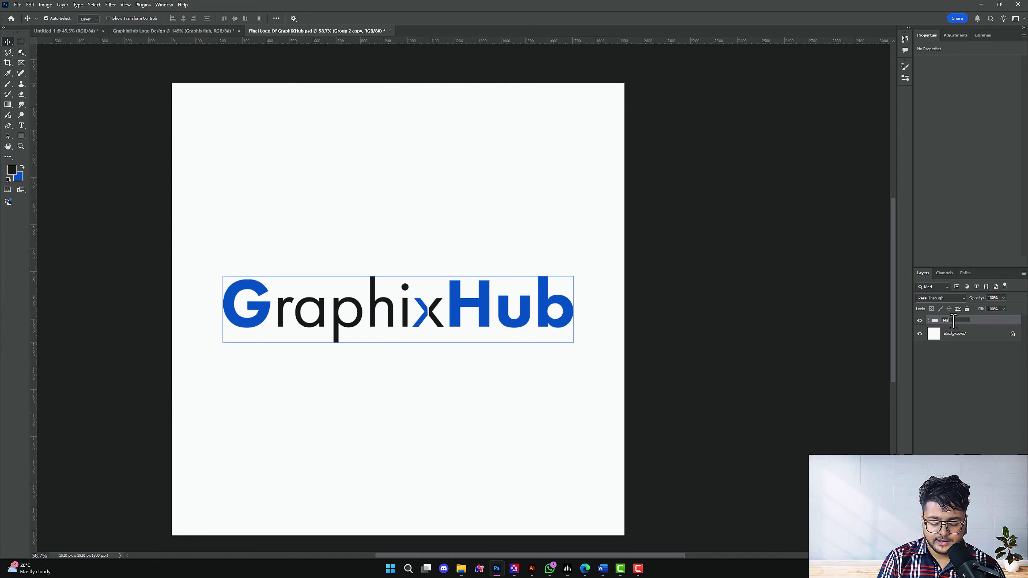
key(Return)
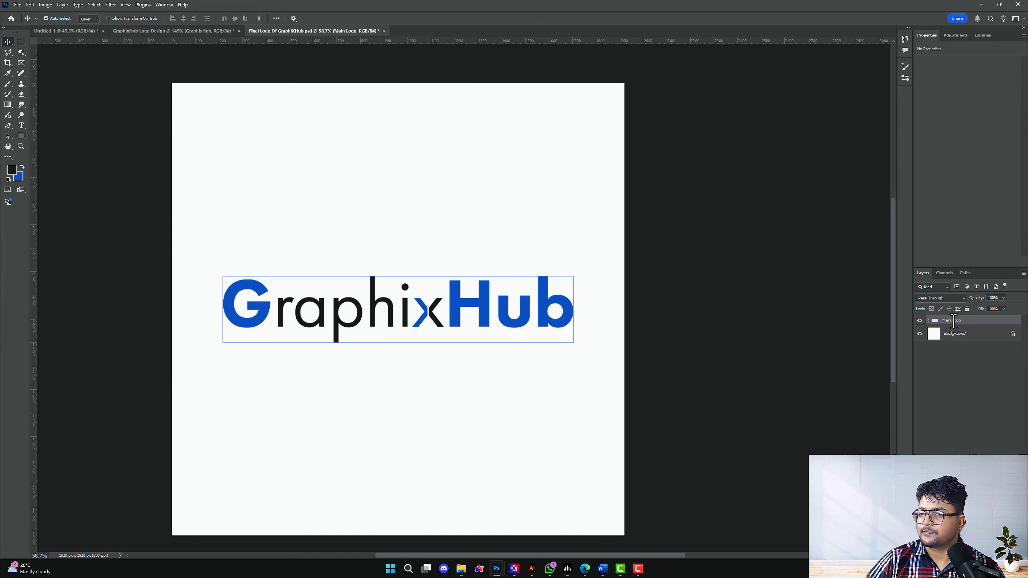
click(919, 320)
click(919, 320)
Duplicate the Background layer into the Main Logo group beneath the wordmark text, and collapse the group
click(929, 320)
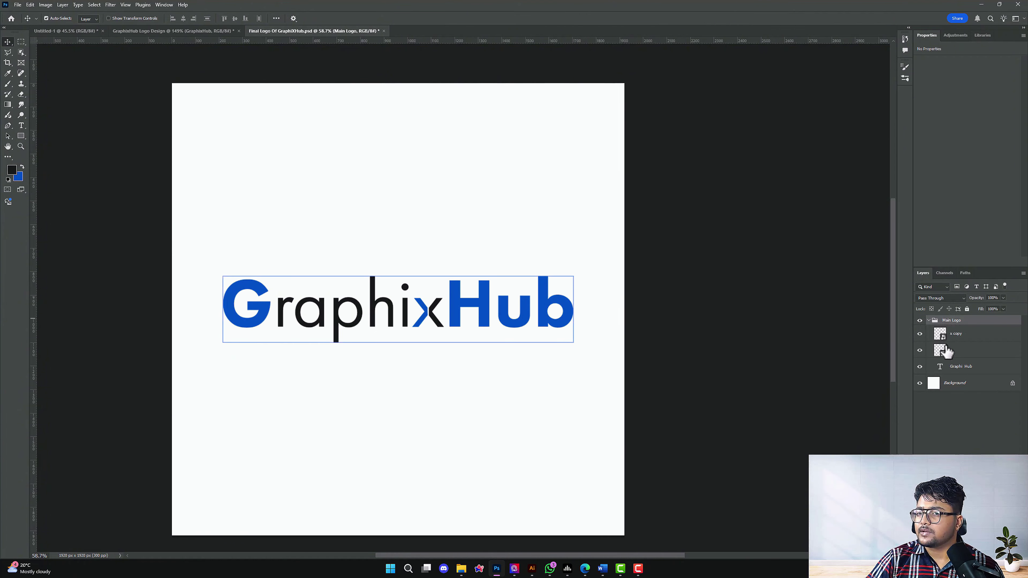
click(946, 386)
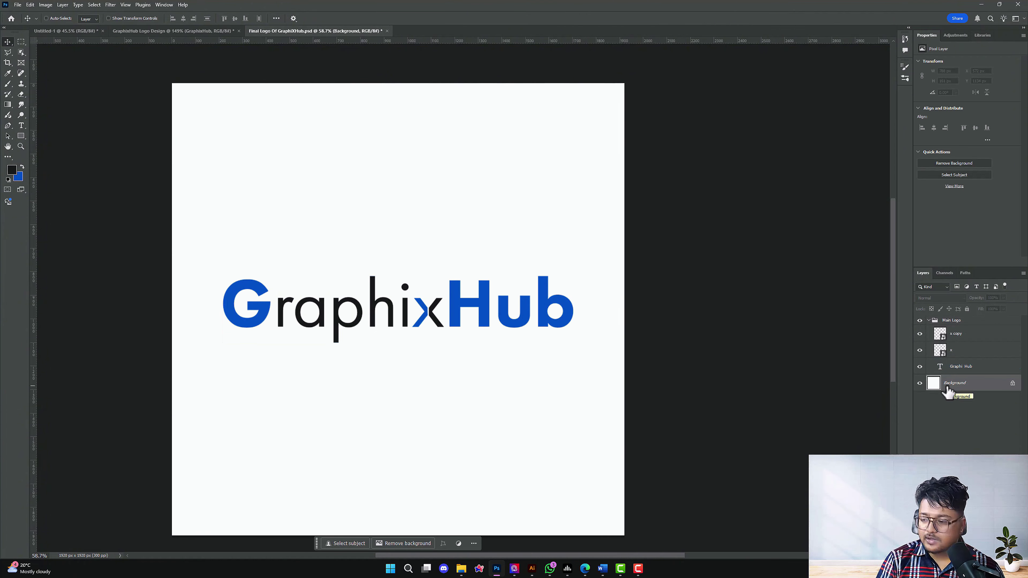
key(ctrl+j)
drag(947, 391, 985, 372)
click(951, 321)
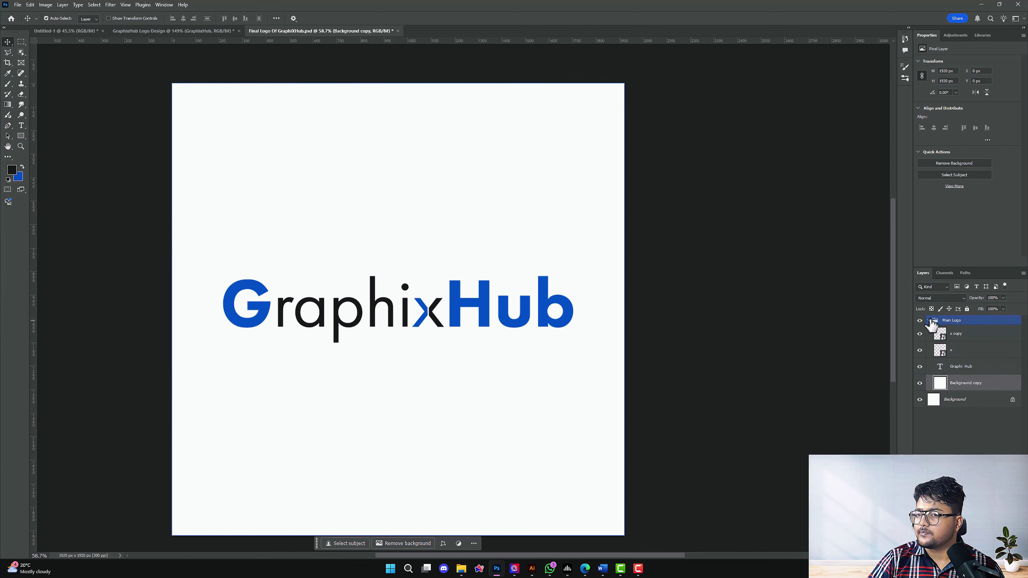
click(929, 320)
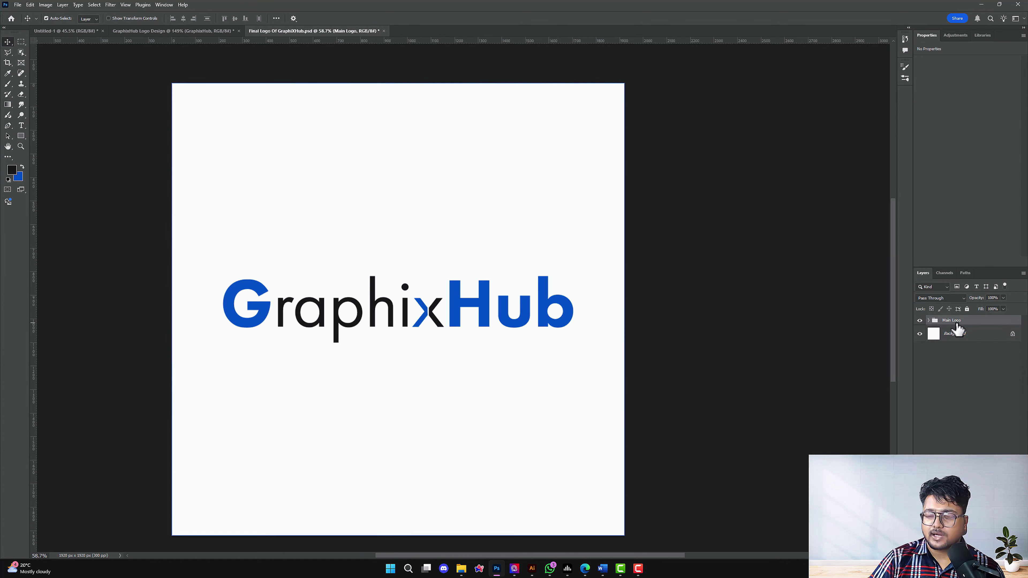
Duplicate the Main Logo group with the original hidden, and fill the duplicate's Background copy layer with the near-black foreground colour
key(ctrl+j)
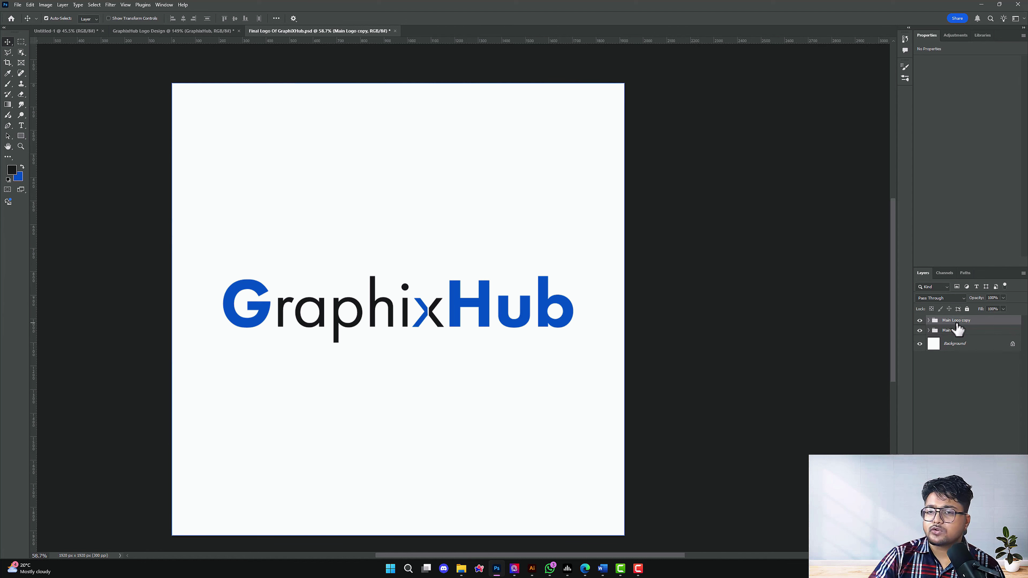
click(920, 330)
click(928, 320)
click(960, 386)
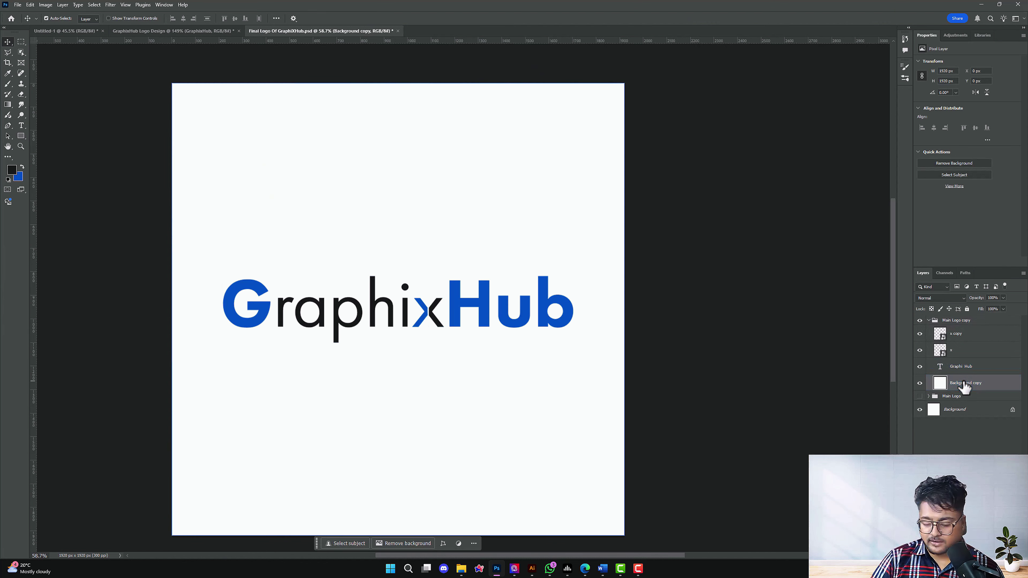
key(alt+BackSpace)
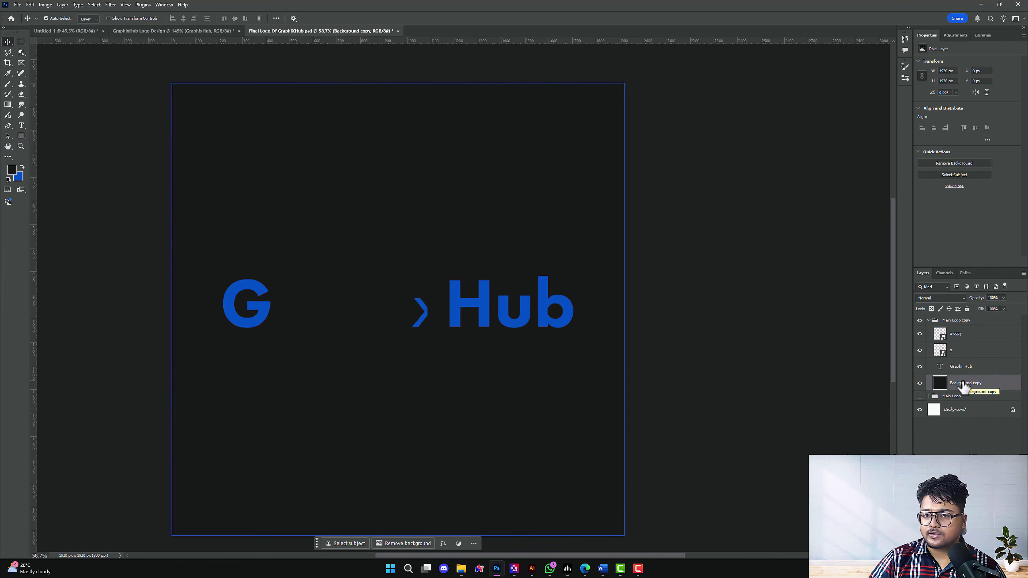
Recolour the letters raphi to white in the wordmark on the dark background
click(490, 312)
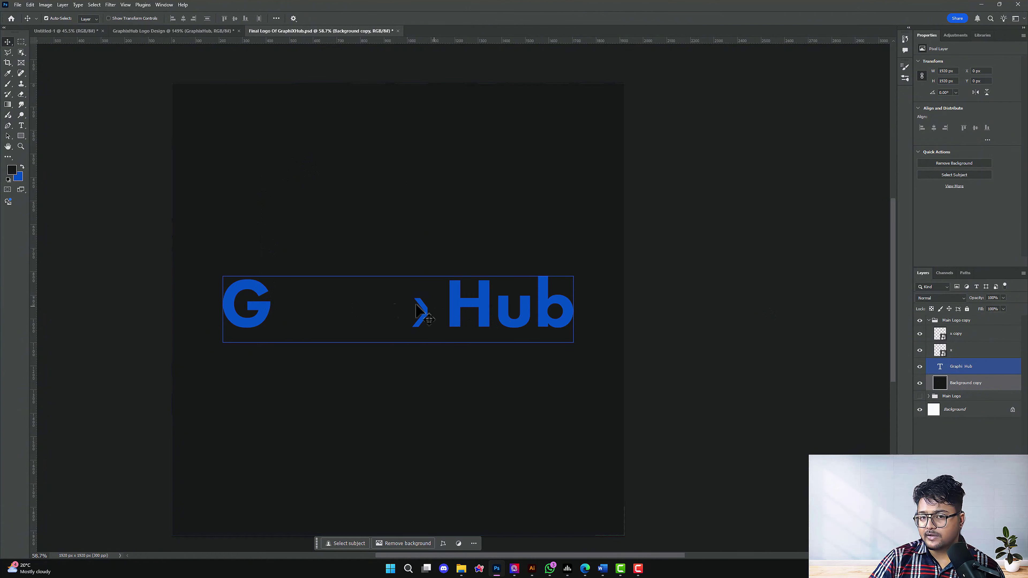
scroll(380, 309, up, 3)
double_click(214, 296)
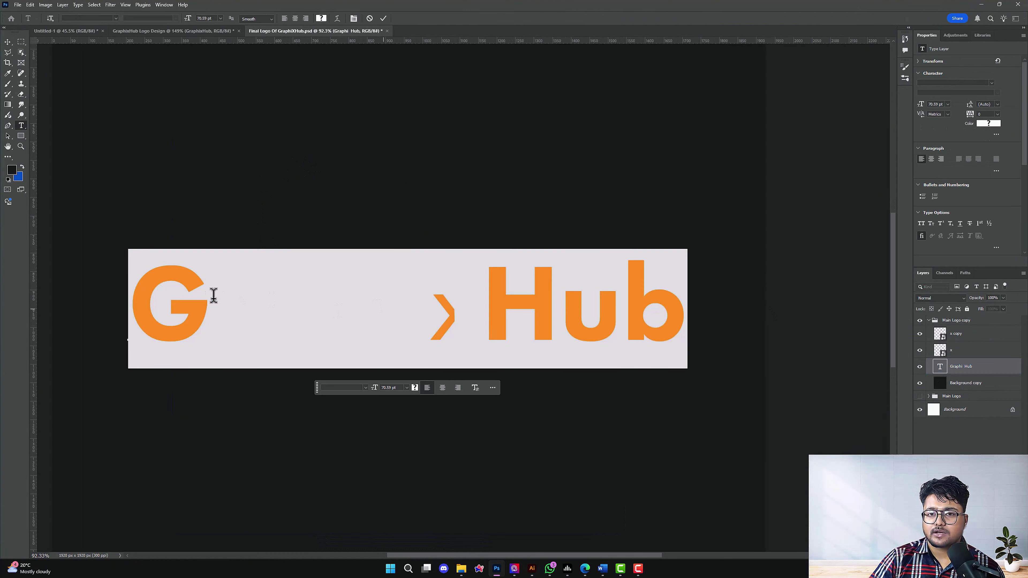
drag(205, 299, 422, 317)
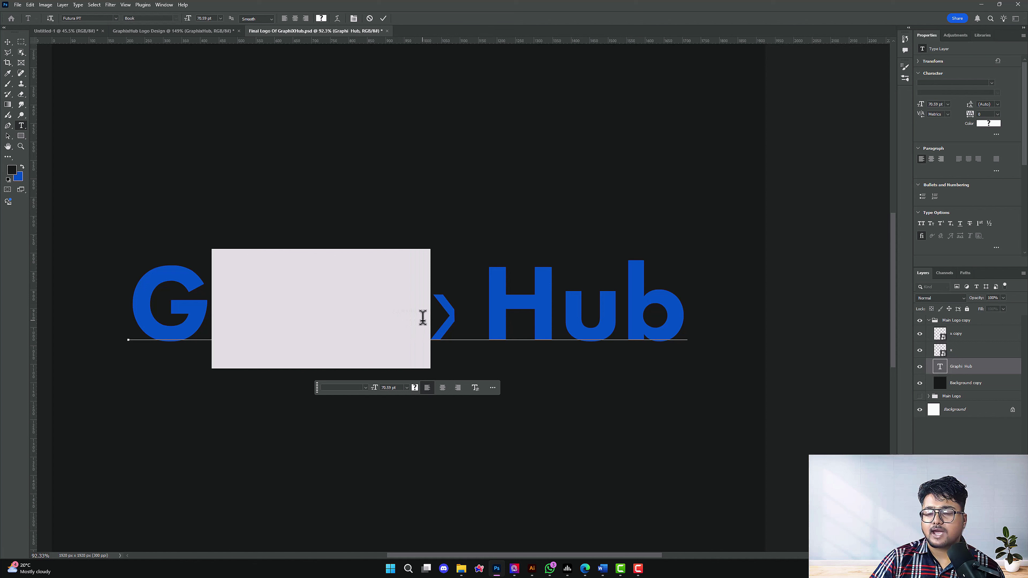
click(21, 167)
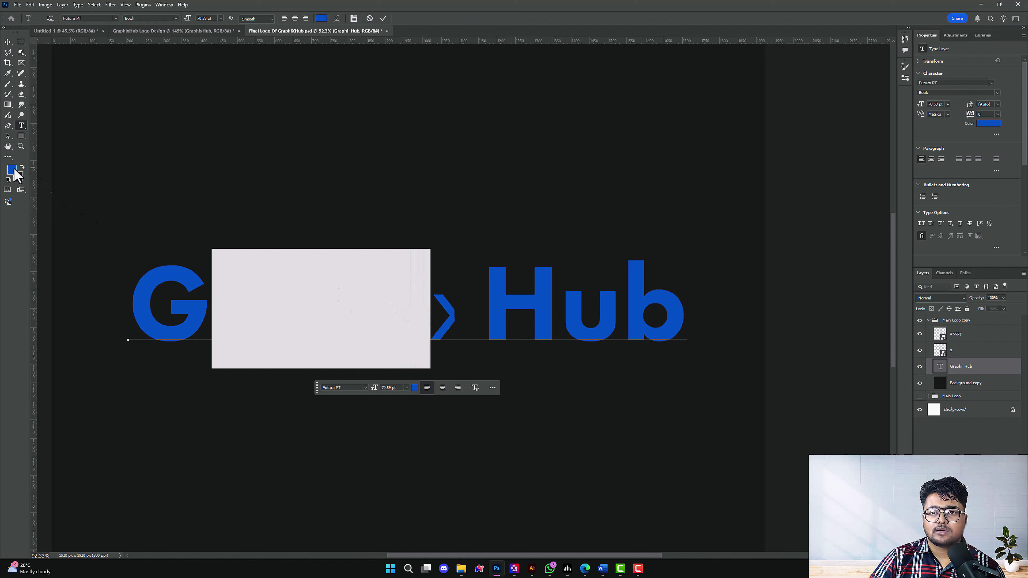
click(12, 170)
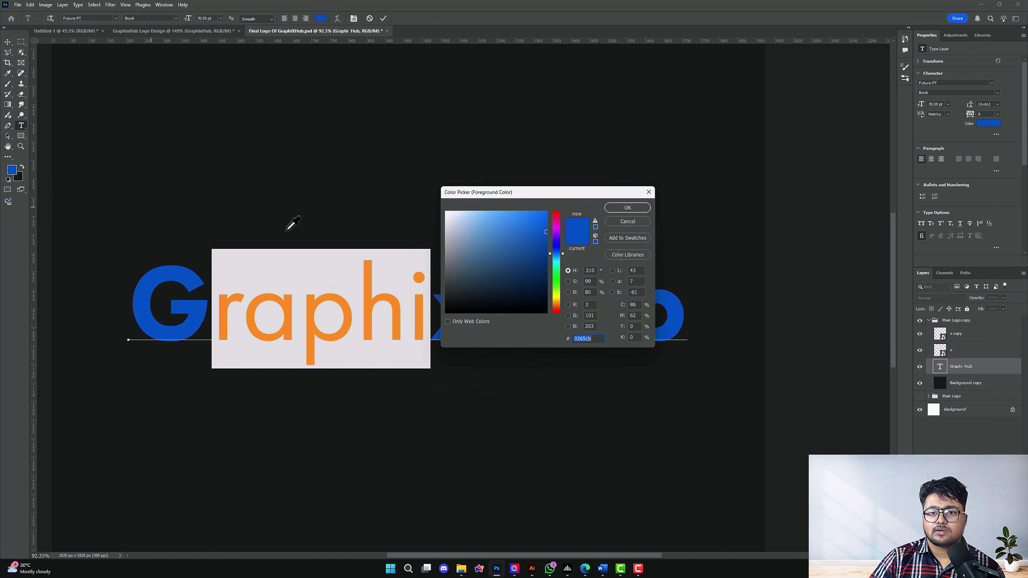
click(627, 207)
key(ctrl+Return)
key(v)
click(394, 297)
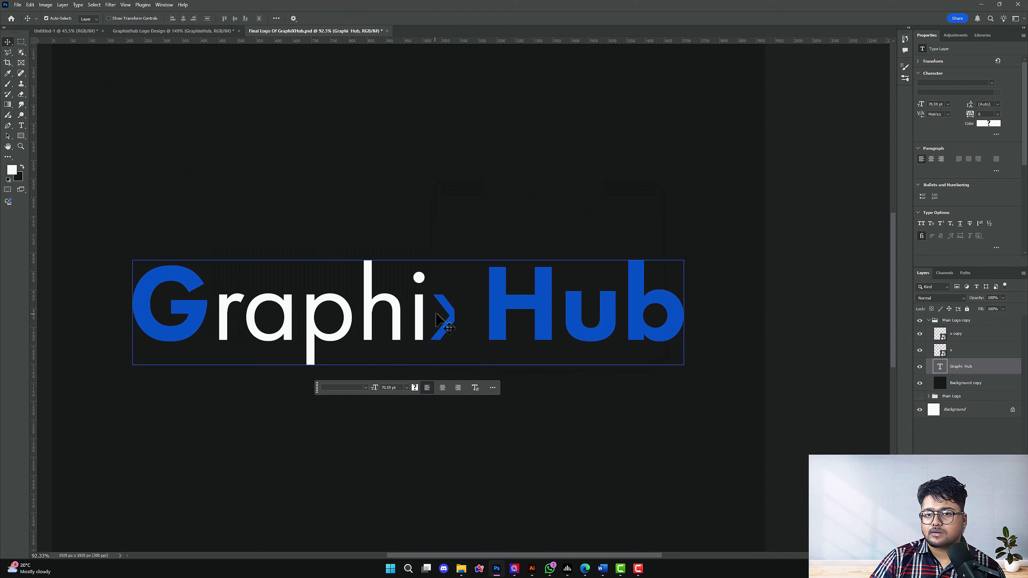
Recolour the letter in the x copy smart object white, then save and close its contents
click(469, 319)
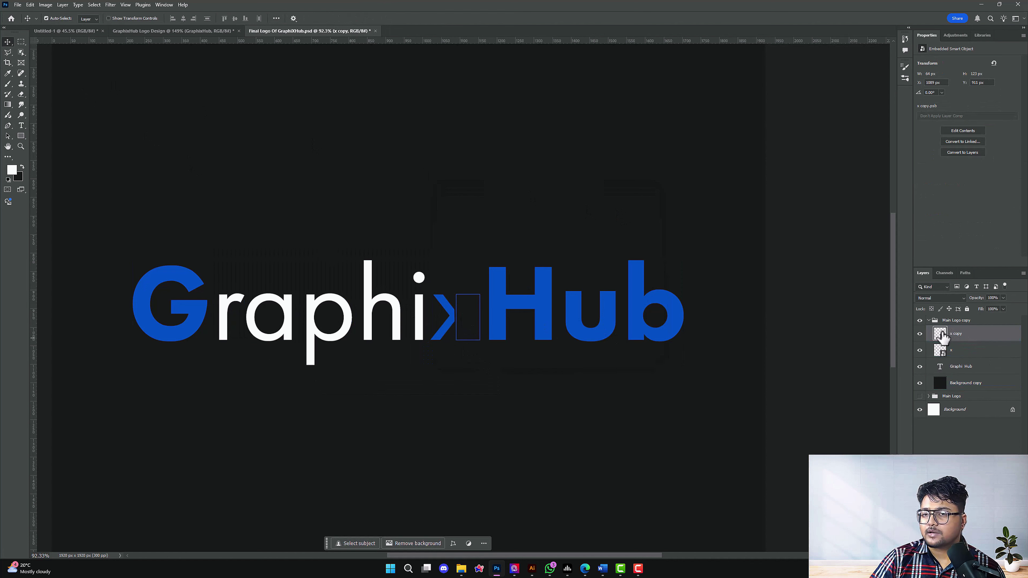
double_click(939, 333)
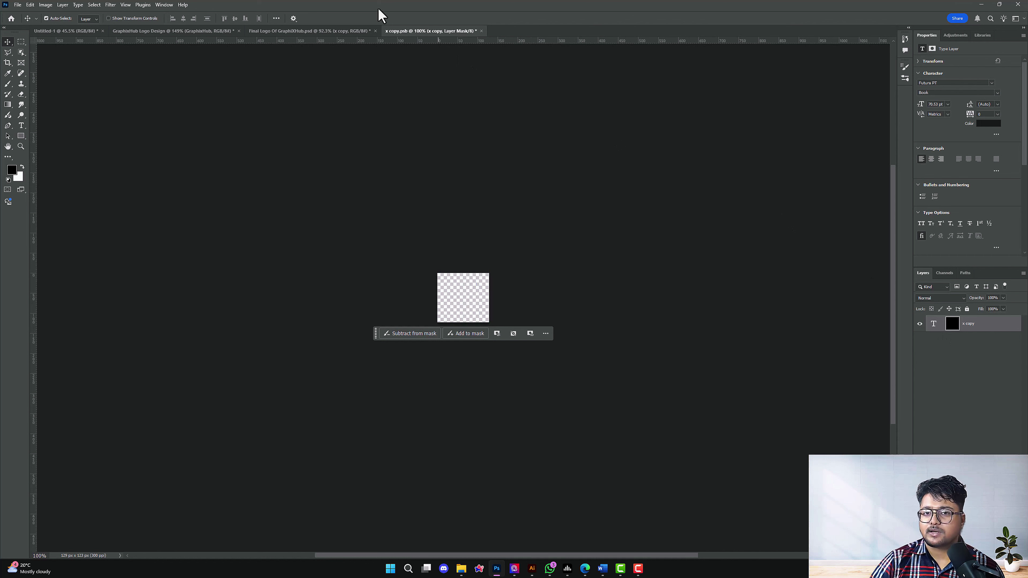
key(z)
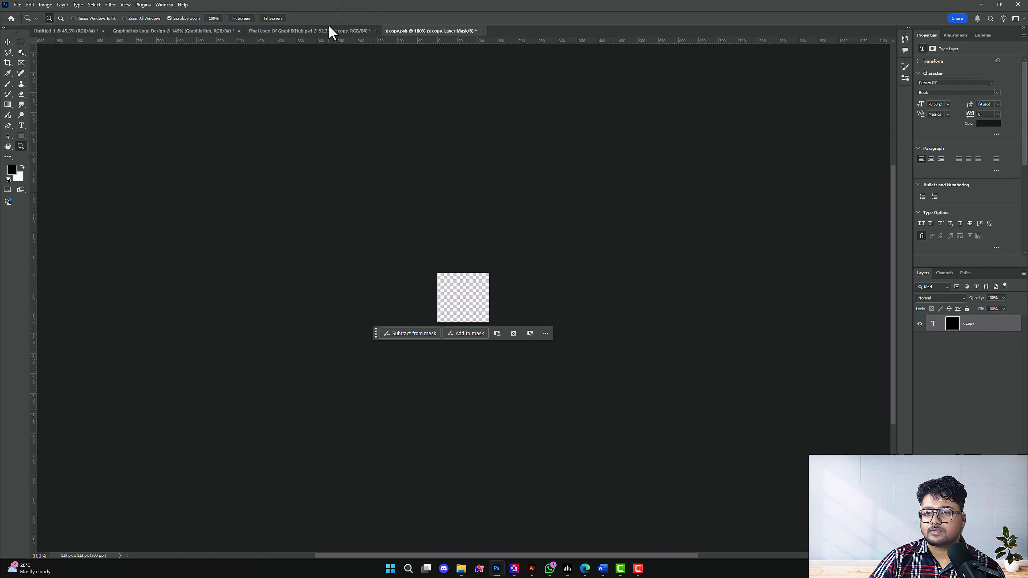
key(ctrl+BackSpace)
key(x)
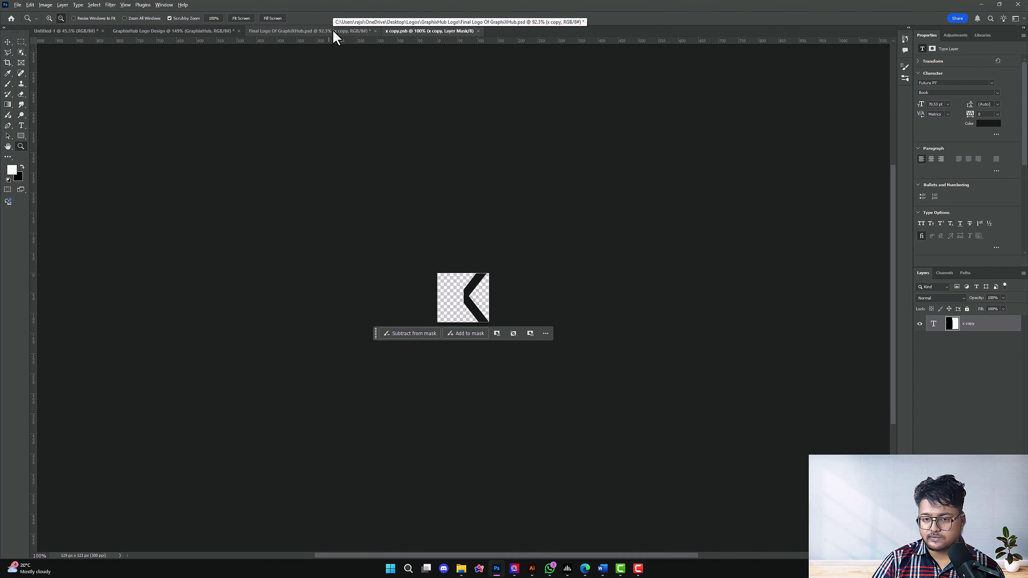
key(ctrl+z)
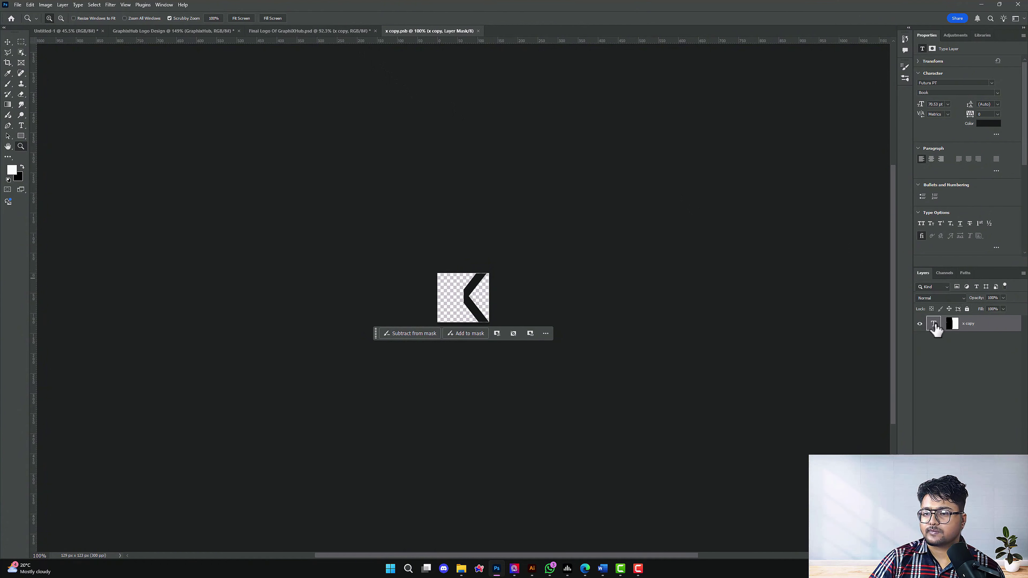
click(934, 324)
key(alt+BackSpace)
key(ctrl+s)
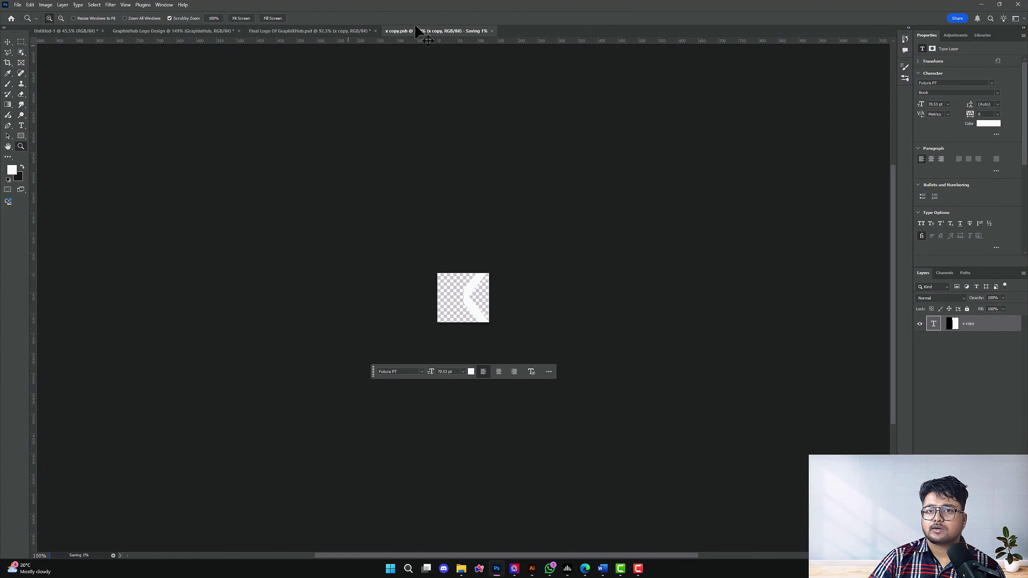
key(ctrl+w)
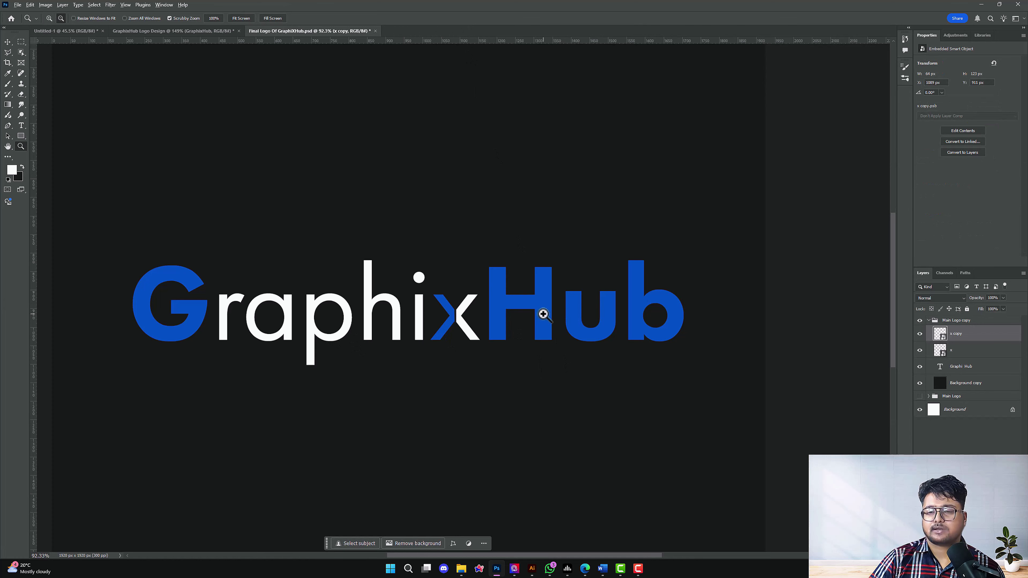
drag(541, 306, 378, 372)
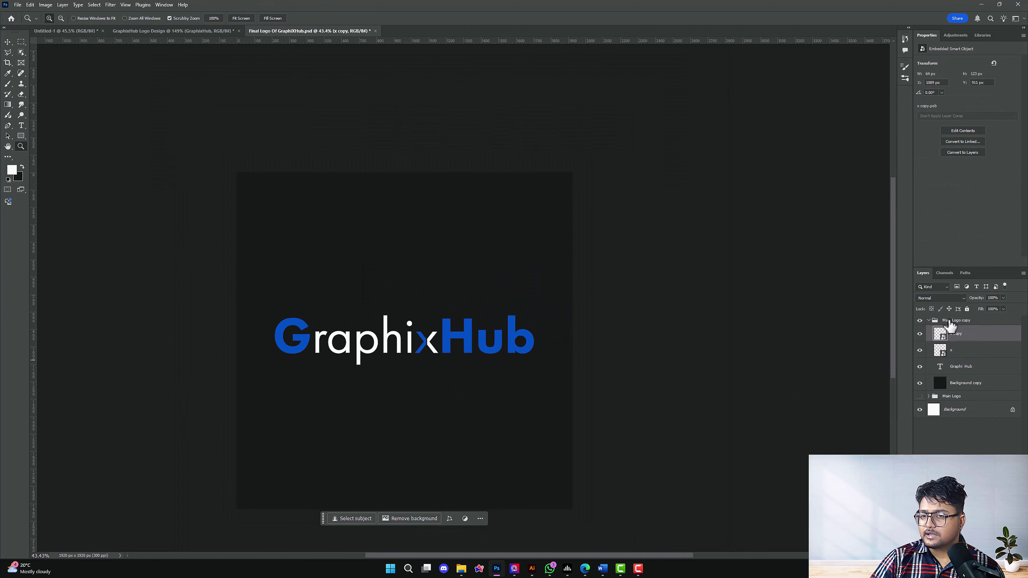
Rename the Main Logo copy group to Logo In Black and collapse it
click(934, 322)
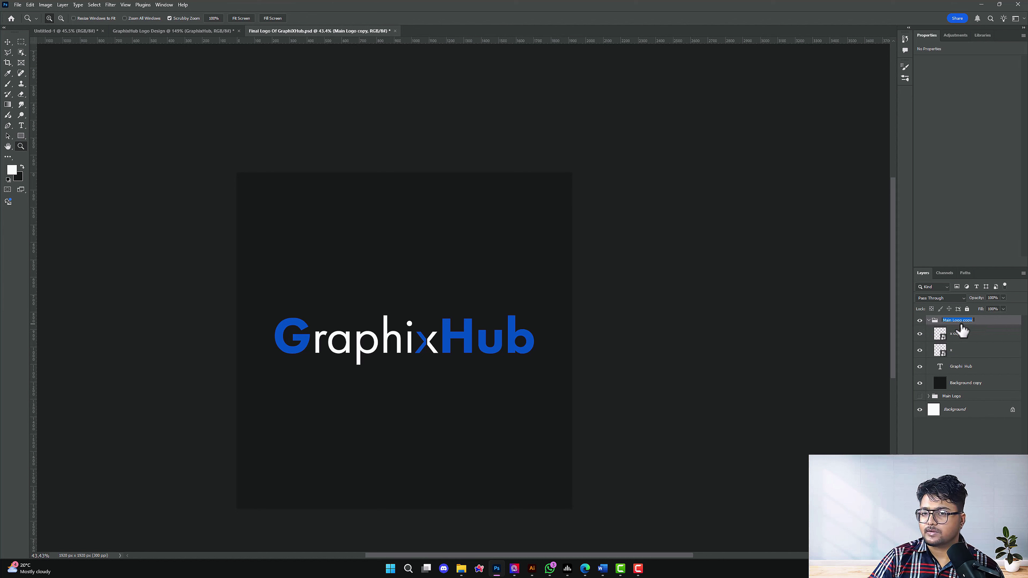
key(BackSpace)
text(Logo In Bla)
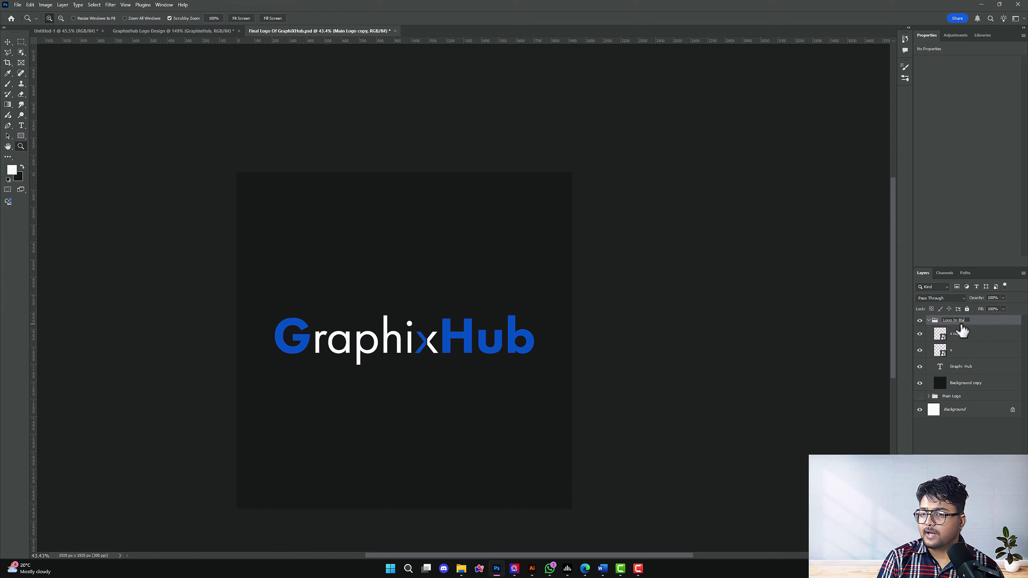
text(ck)
key(Return)
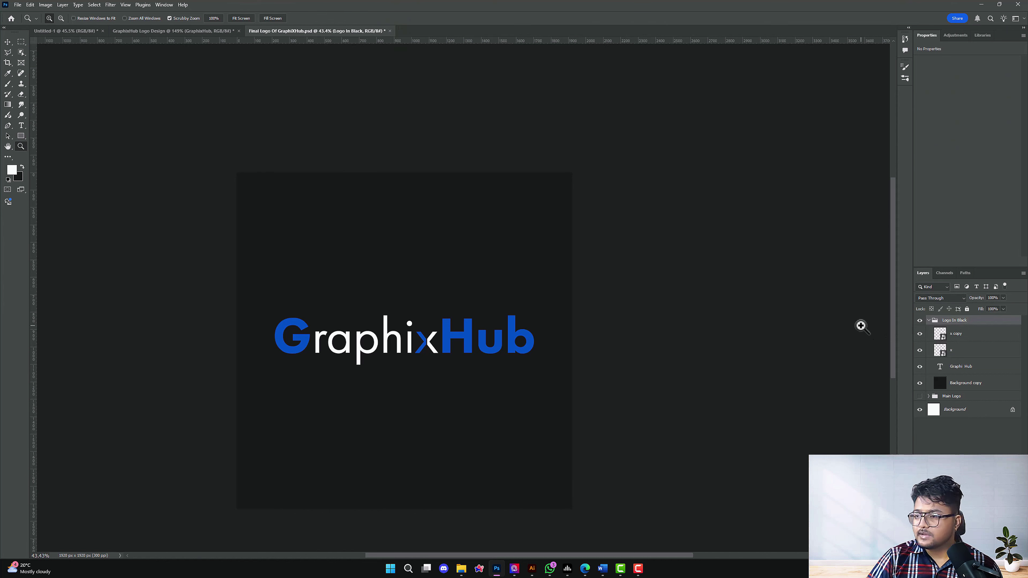
click(928, 320)
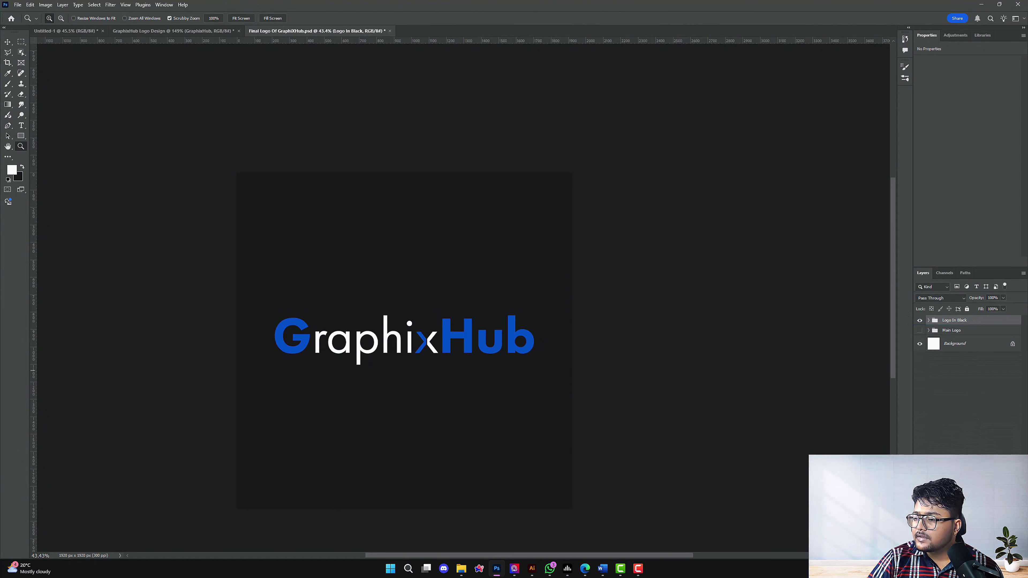
Duplicate the Logo In Black group and name the duplicate Logo In Blue
key(ctrl+j)
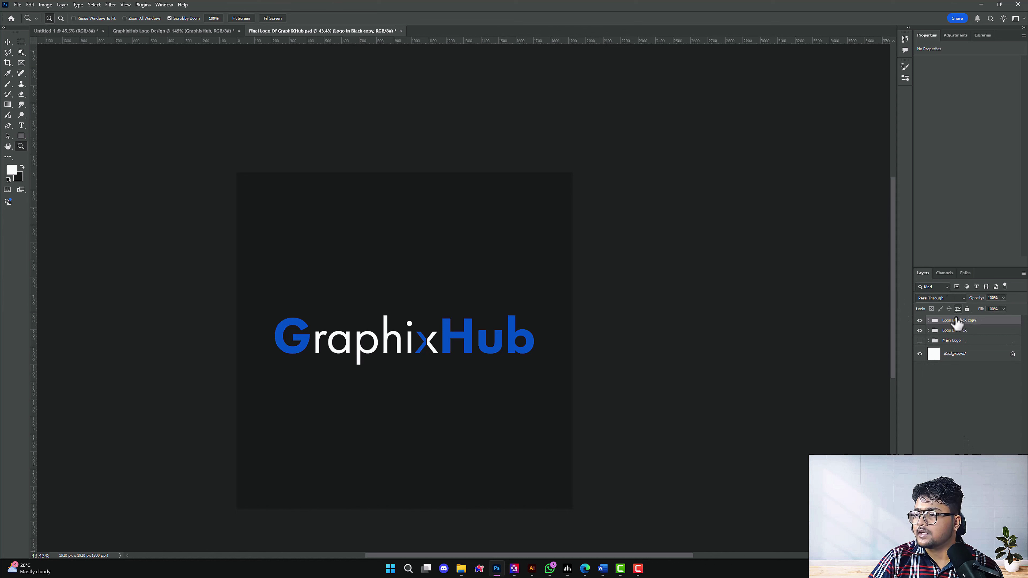
double_click(955, 320)
text(Logo)
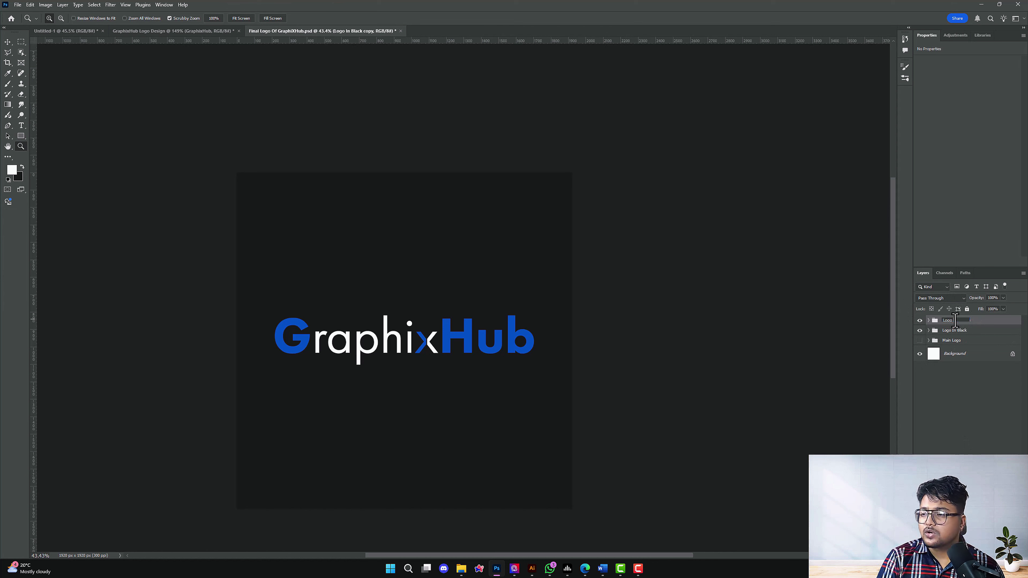
key(Return)
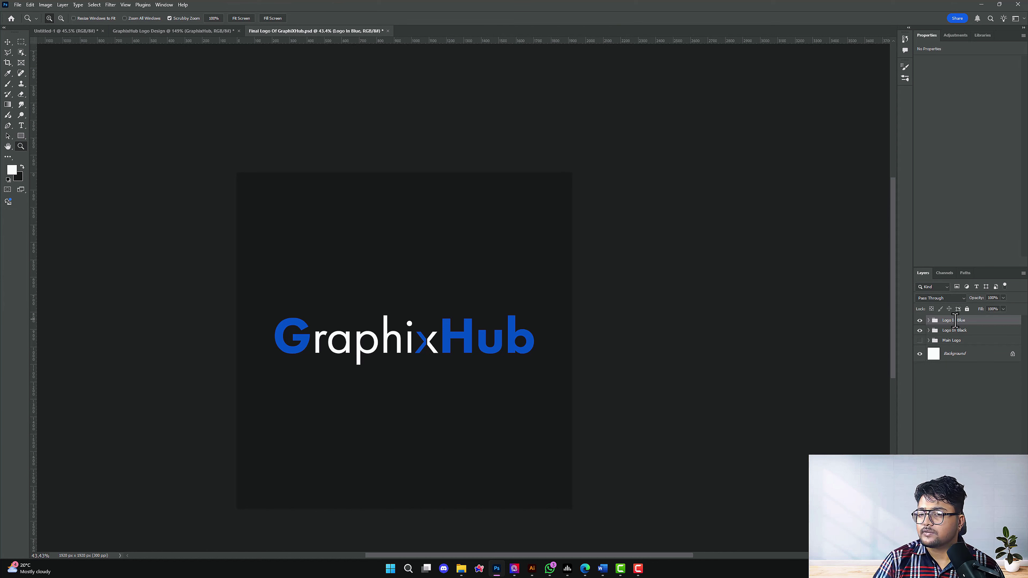
Sample the wordmark's blue and fill the Background copy layer in the Logo In Blue group with it
key(i)
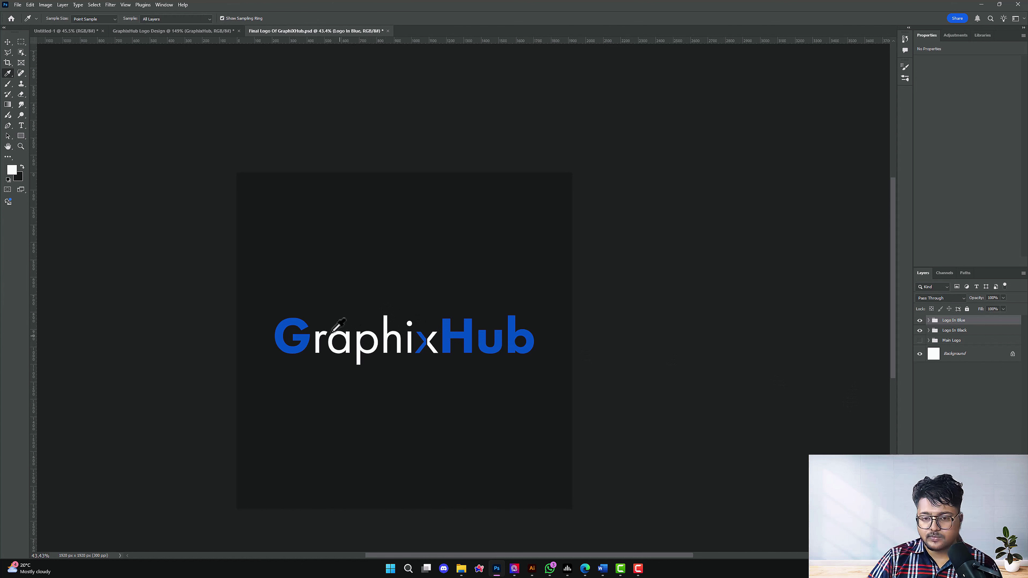
key(x)
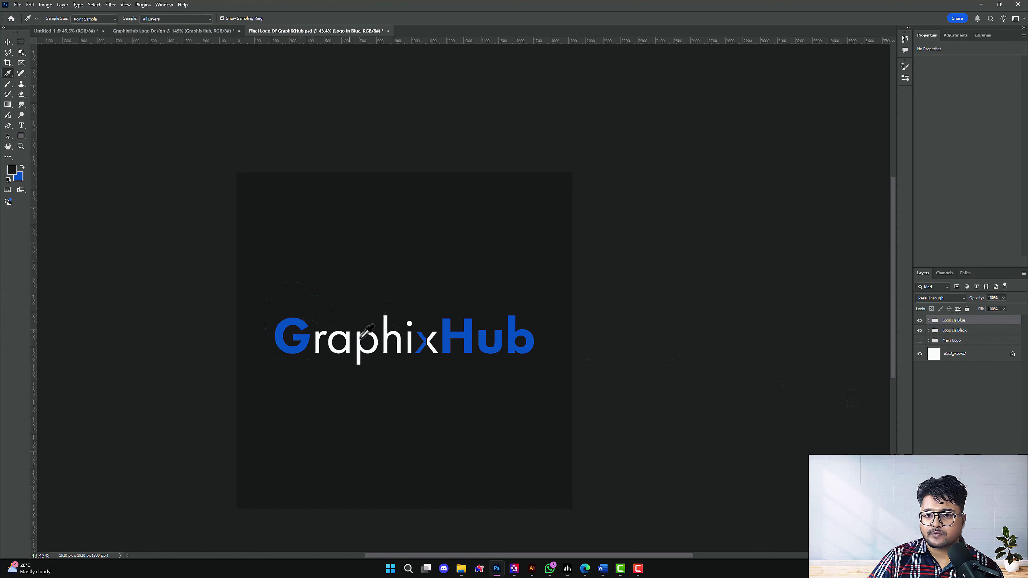
click(928, 320)
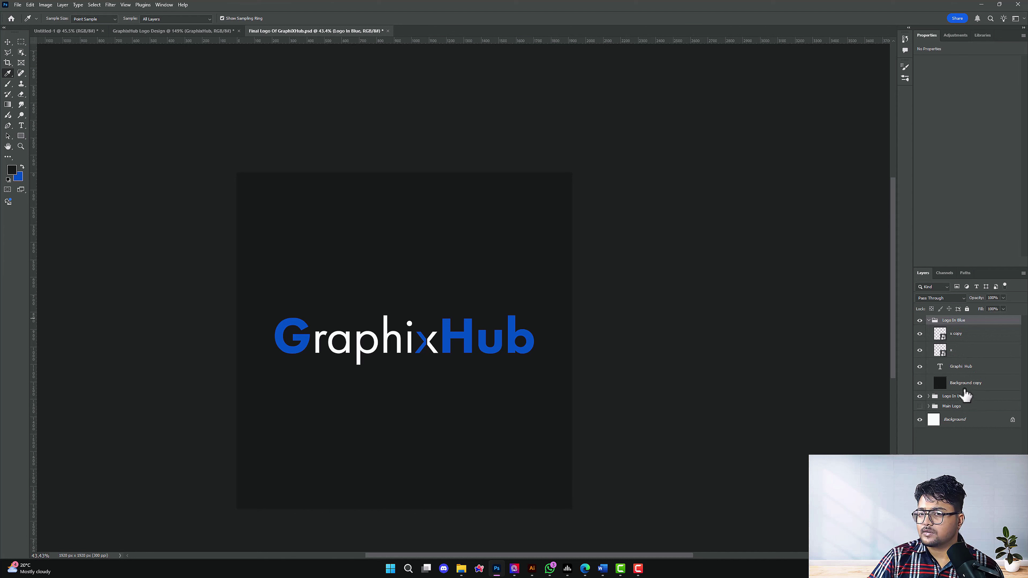
click(966, 388)
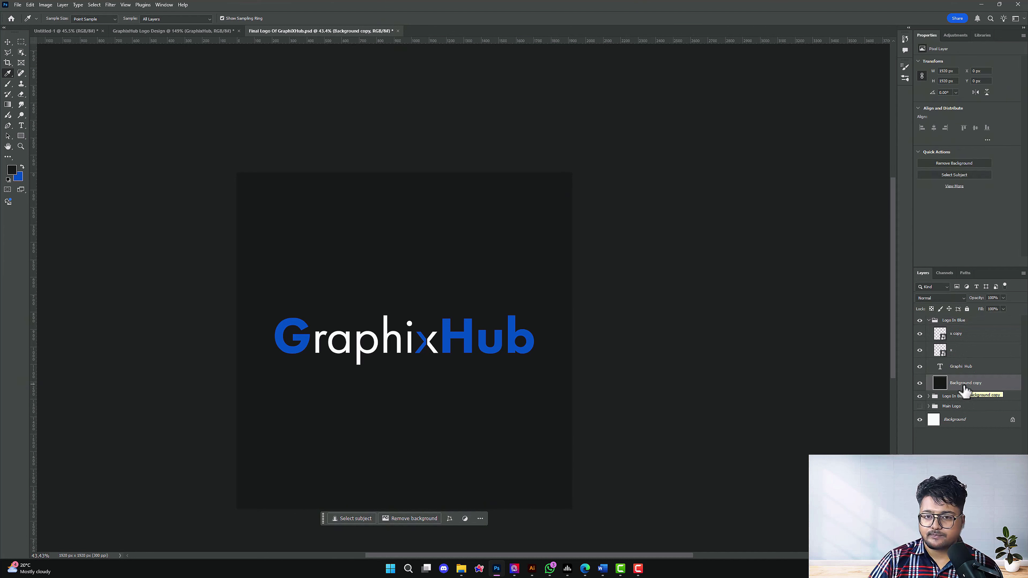
key(x)
key(alt+BackSpace)
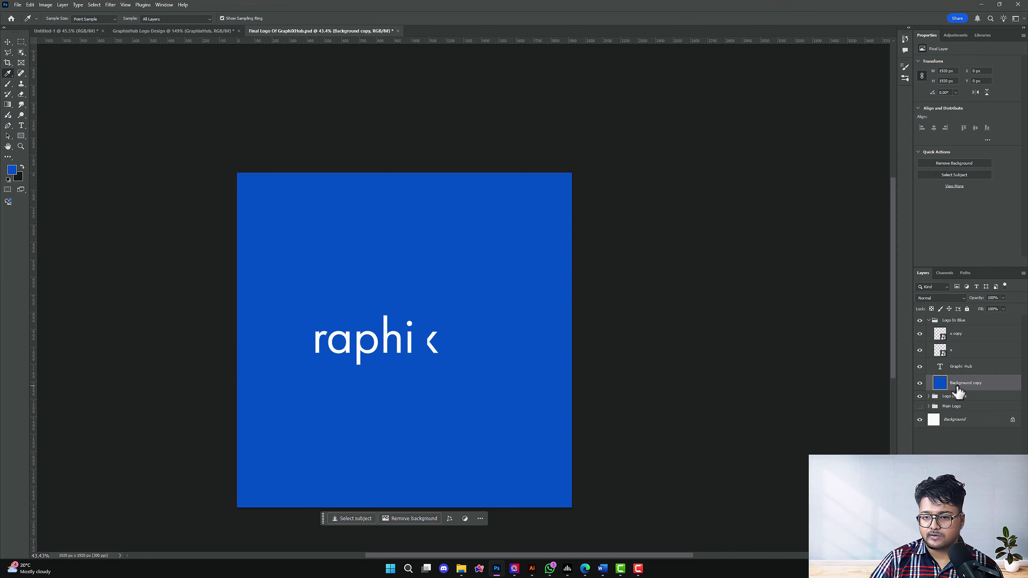
Recolour the letter G and the word Hub near-black in the Logo In Blue wordmark
scroll(321, 260, up, 5)
key(t)
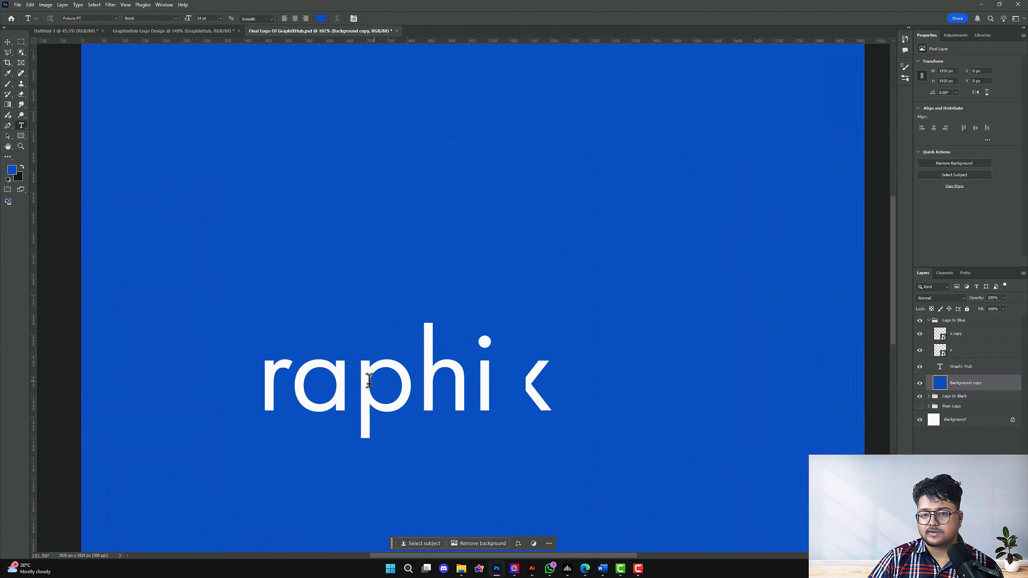
scroll(367, 383, down, 2)
click(462, 384)
double_click(462, 384)
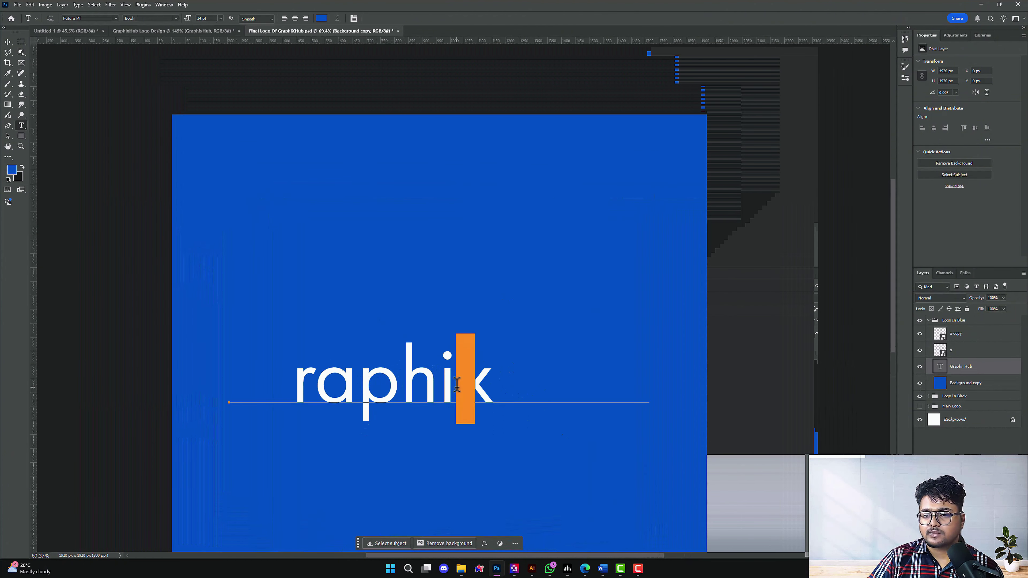
drag(300, 378, 213, 368)
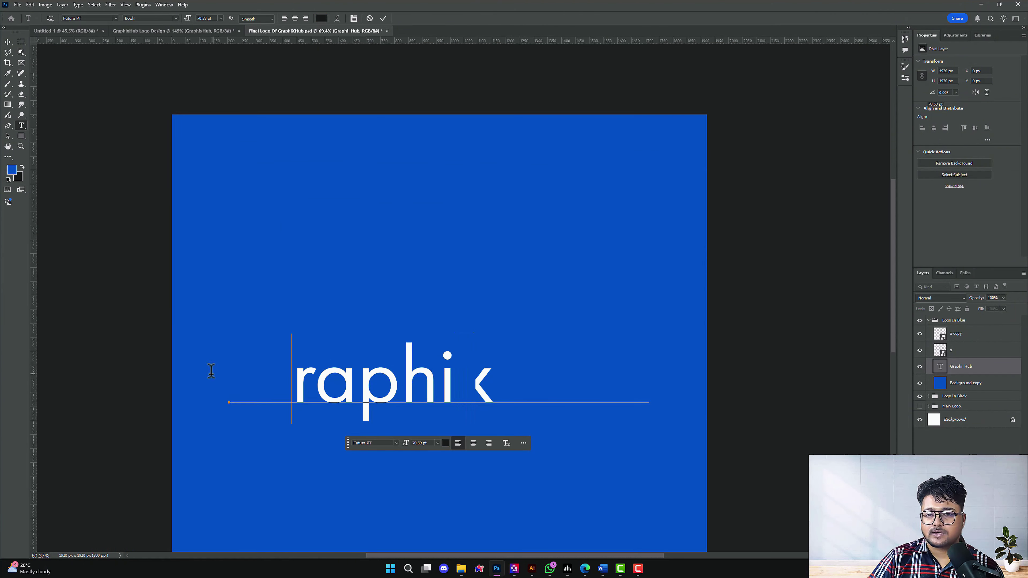
click(22, 167)
double_click(555, 395)
key(ctrl+BackSpace)
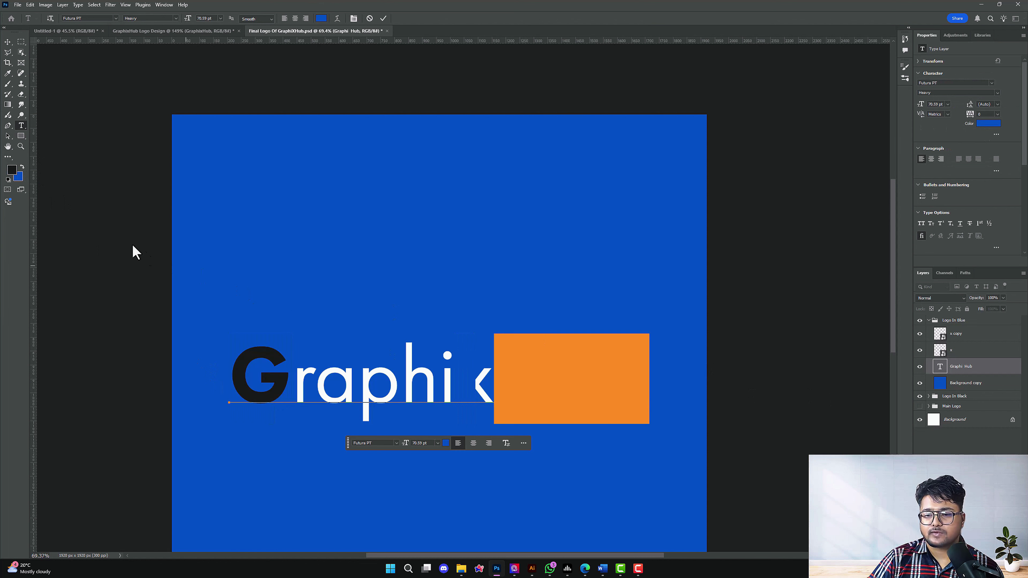
click(22, 167)
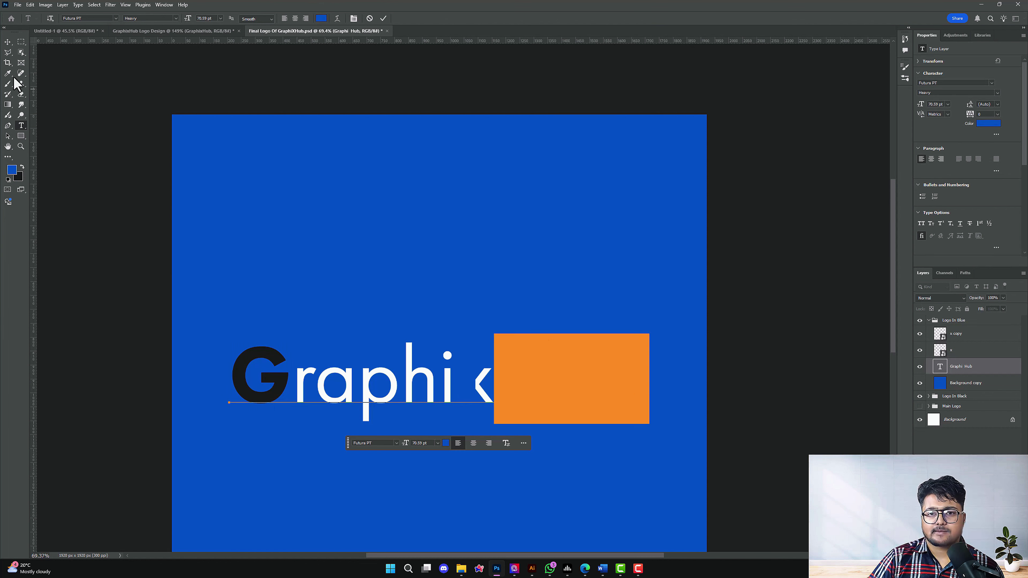
click(8, 41)
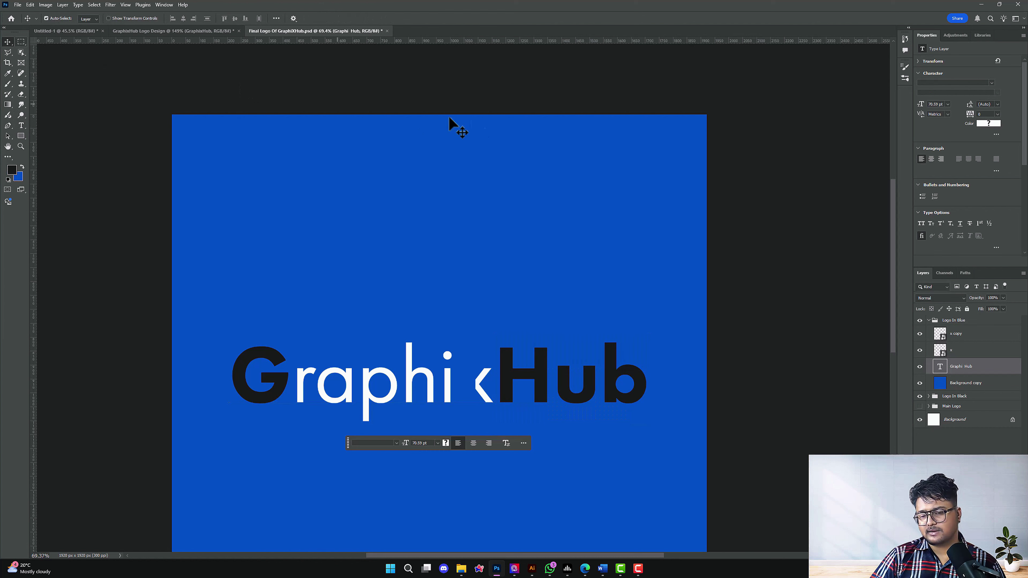
Recolour the letter in the Logo In Blue group's x smart object near-black, save its contents, and return to the logo document
click(941, 352)
double_click(940, 352)
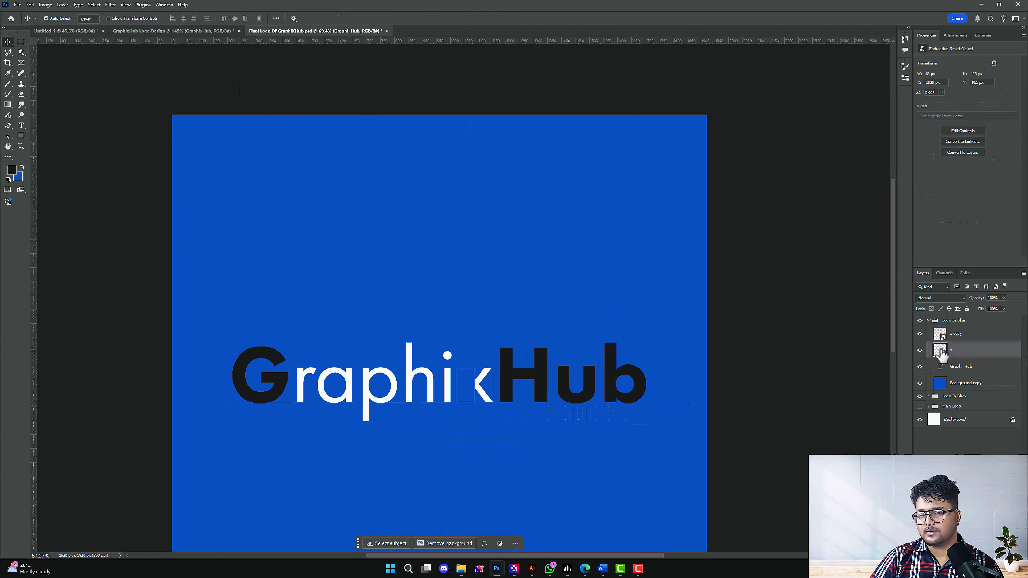
click(930, 324)
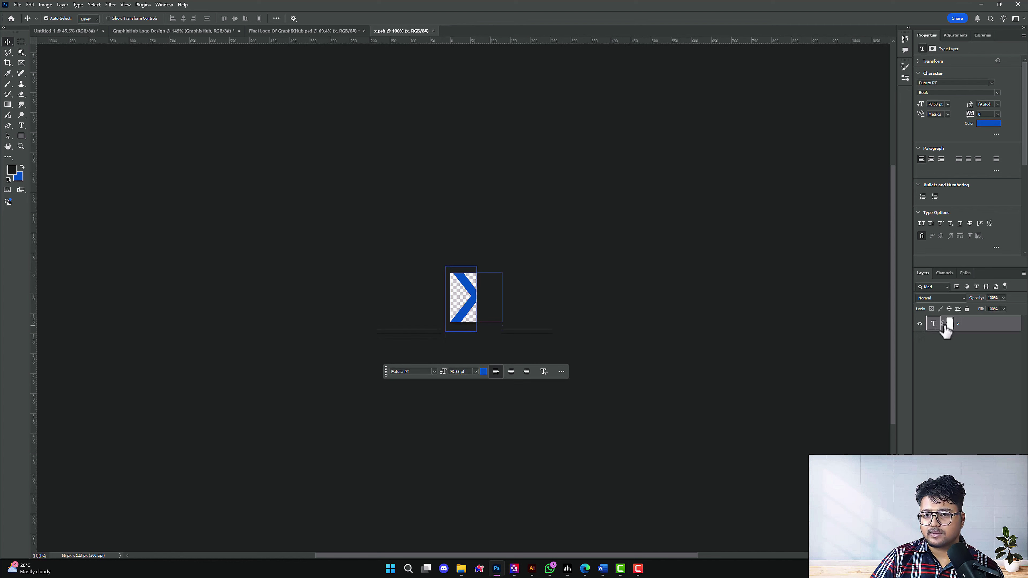
key(ctrl+s)
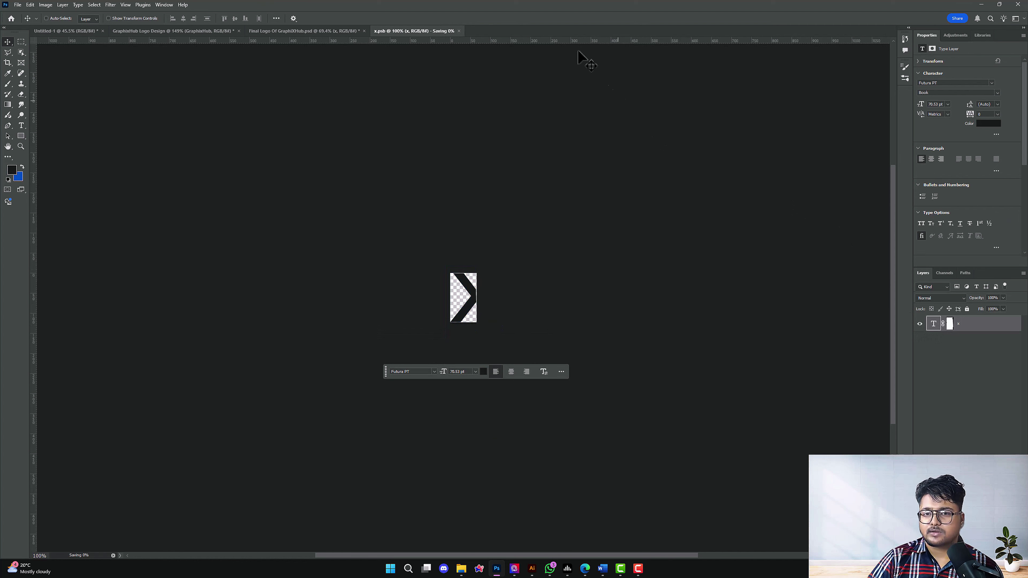
click(259, 31)
scroll(447, 287, down, 3)
Set the foreground colour to the white of raphi and fill the whole Graphi Hub text layer with it
click(438, 292)
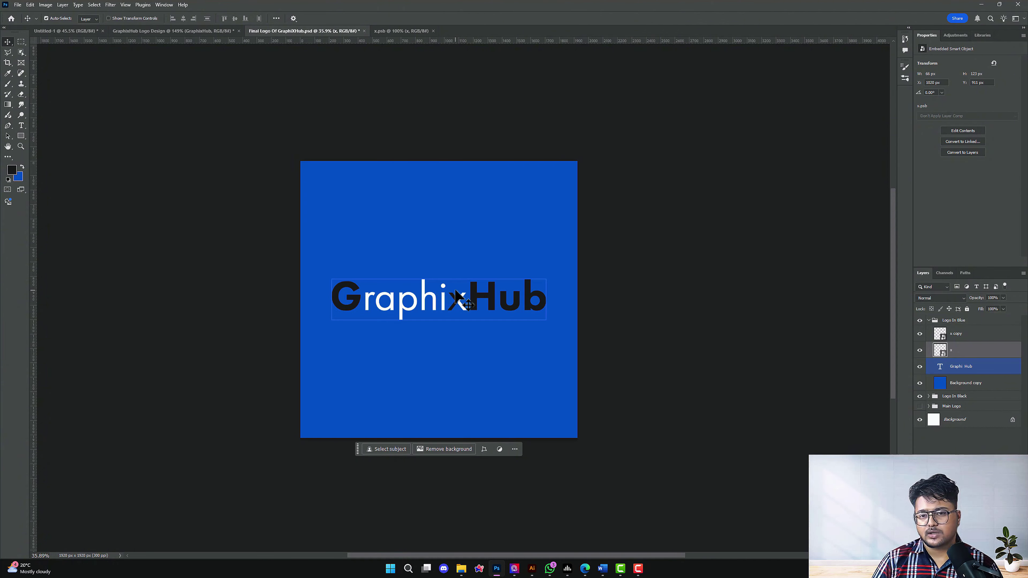
click(564, 299)
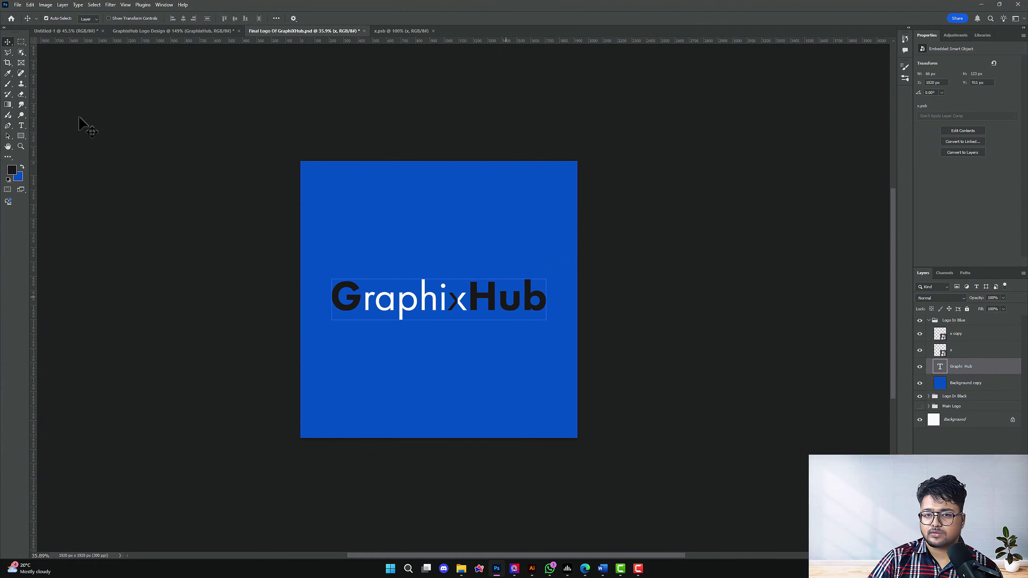
click(12, 170)
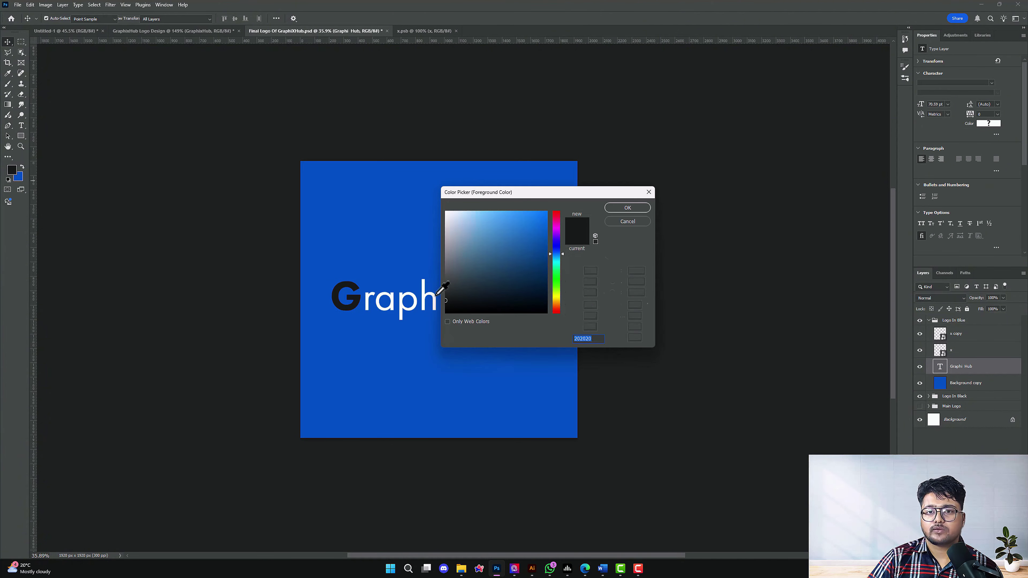
click(392, 297)
click(629, 209)
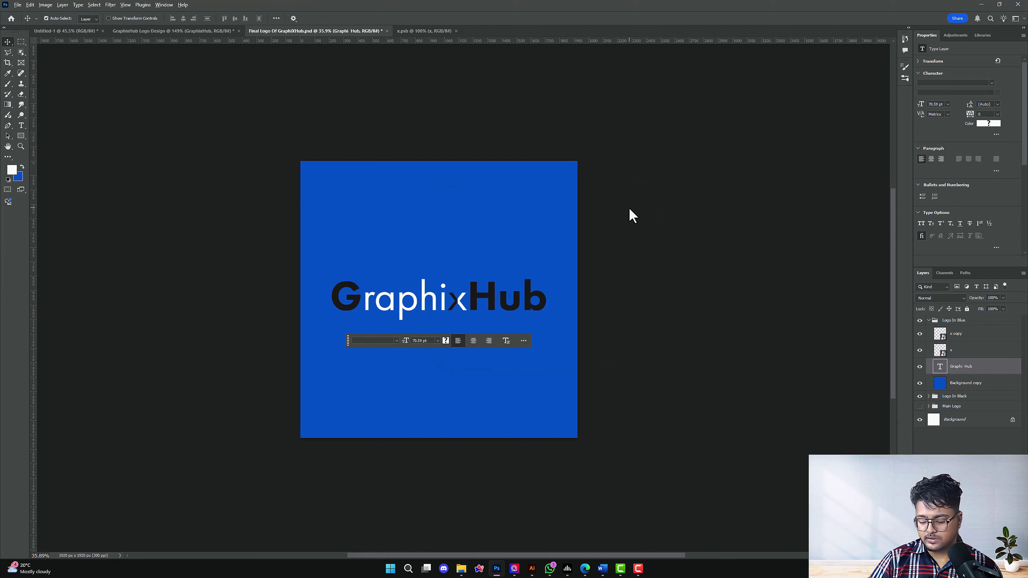
key(alt+BackSpace)
scroll(435, 305, up, 4)
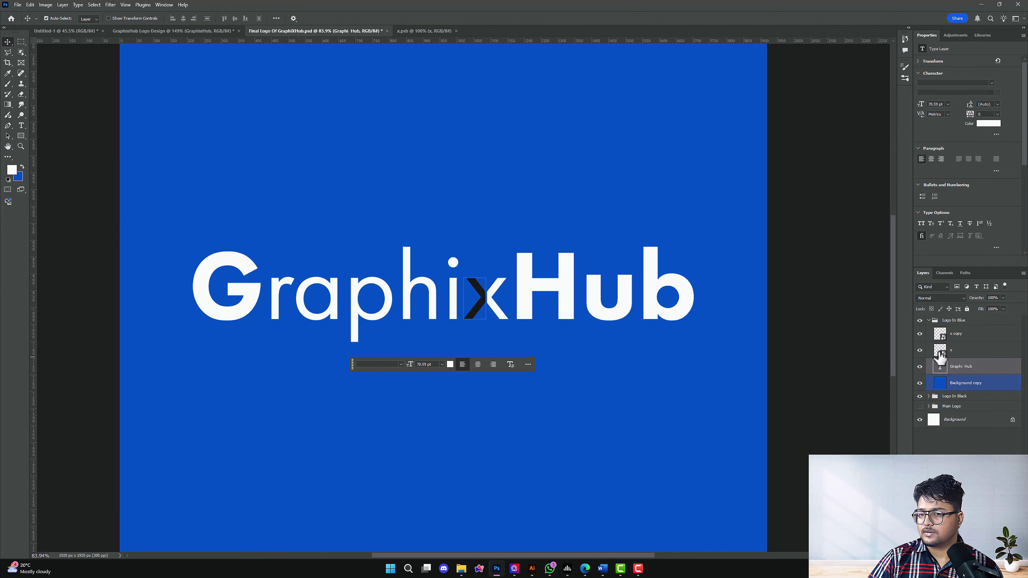
Recolour the letter in the Logo In Blue group's x smart object white, save its contents, and return to the logo document
double_click(939, 351)
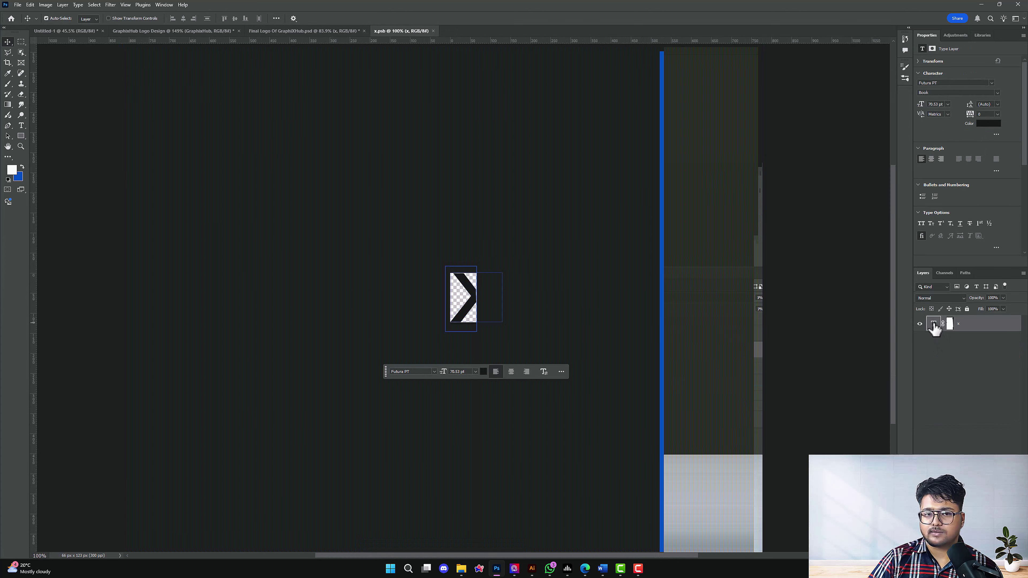
key(alt+BackSpace)
key(ctrl+s)
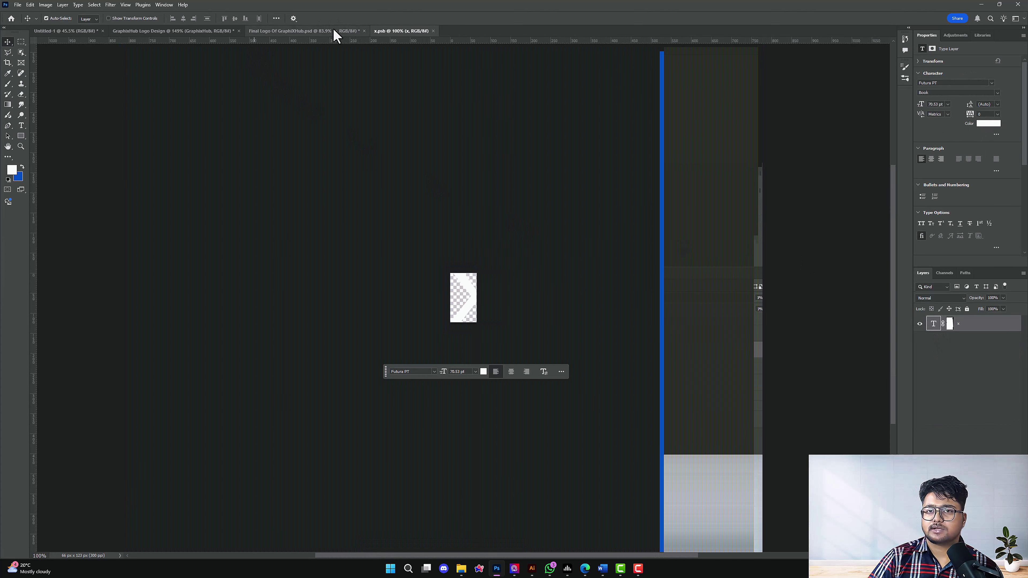
click(333, 29)
scroll(385, 252, down, 4)
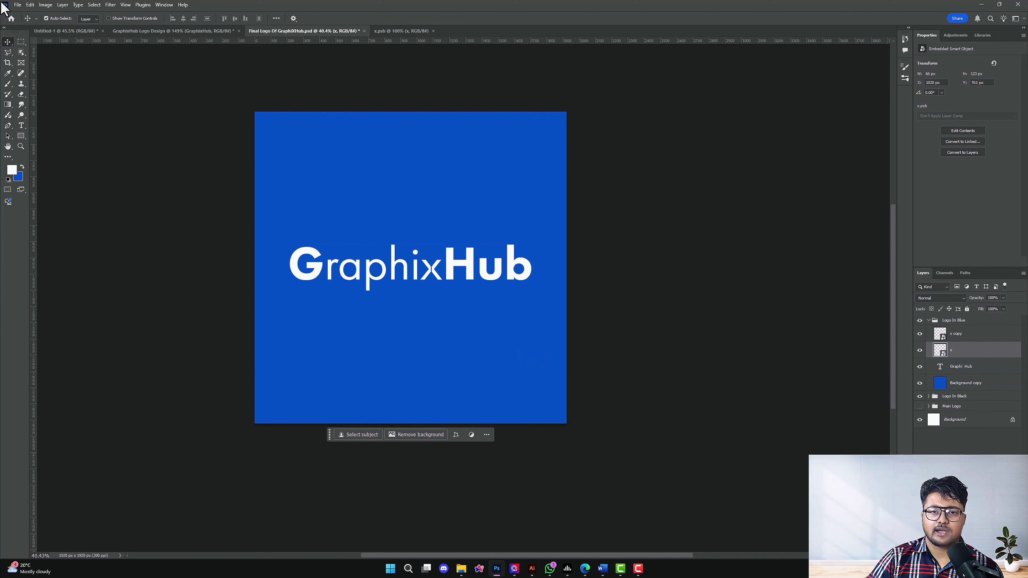
Open the logo in Save for Web, fit the whole original artwork in the preview, and set the format to PNG-24
click(18, 6)
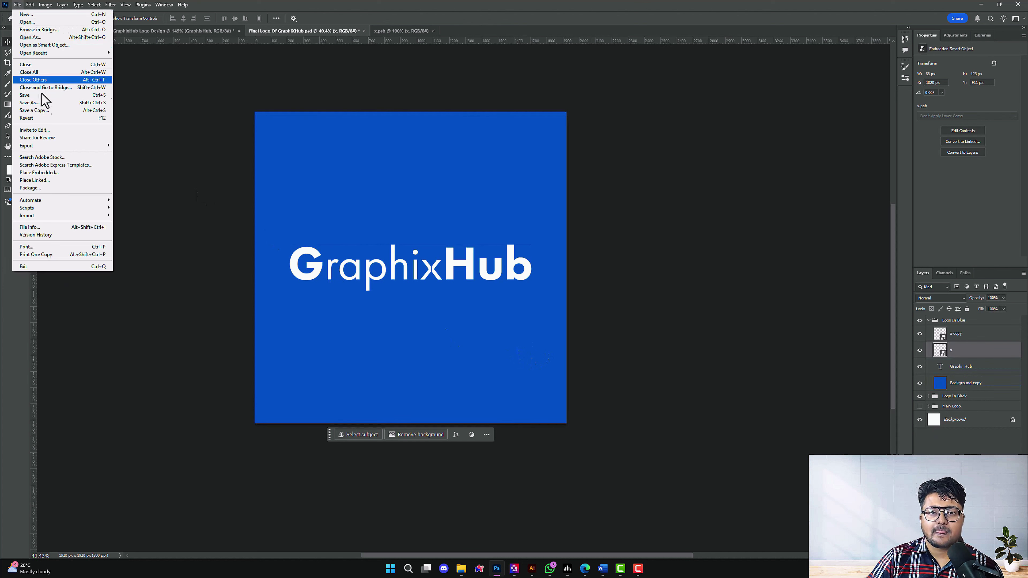
mouse_move(25, 146)
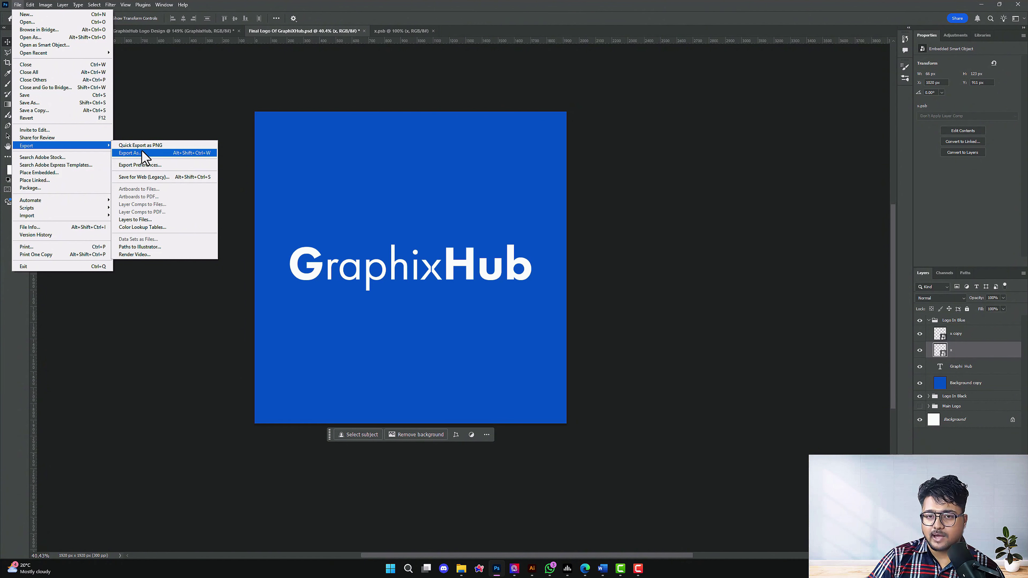
click(163, 179)
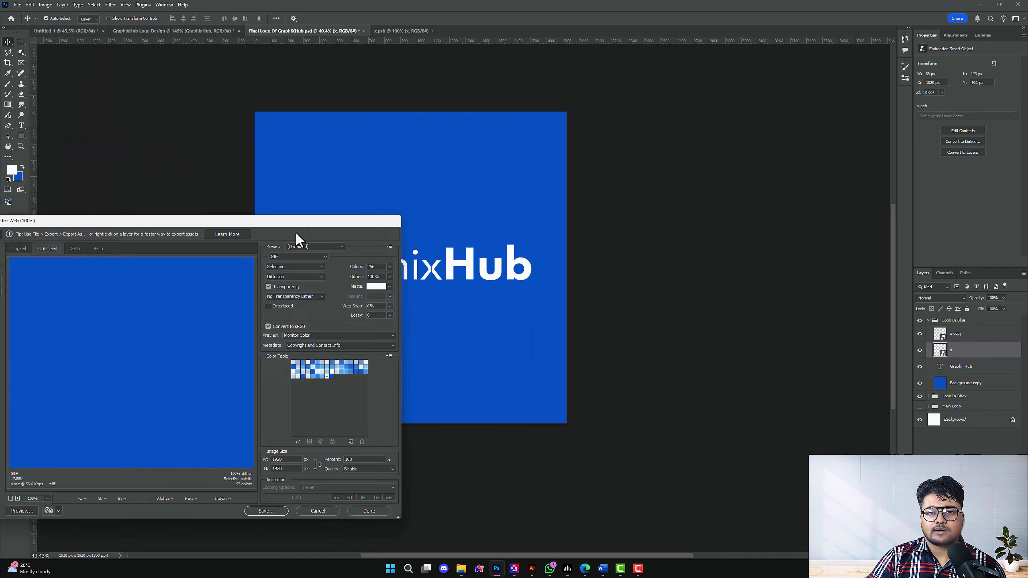
drag(294, 236, 518, 119)
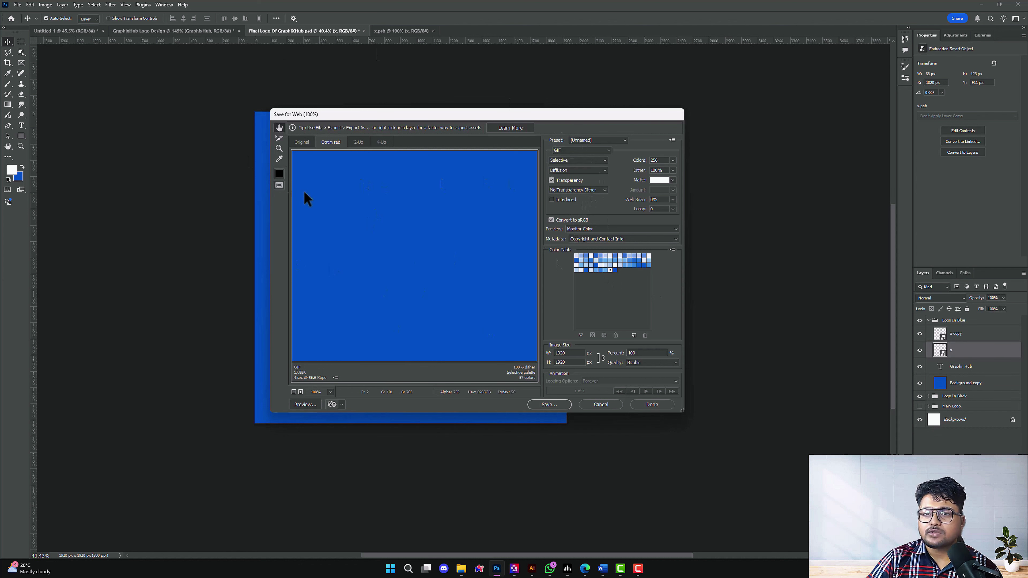
click(300, 142)
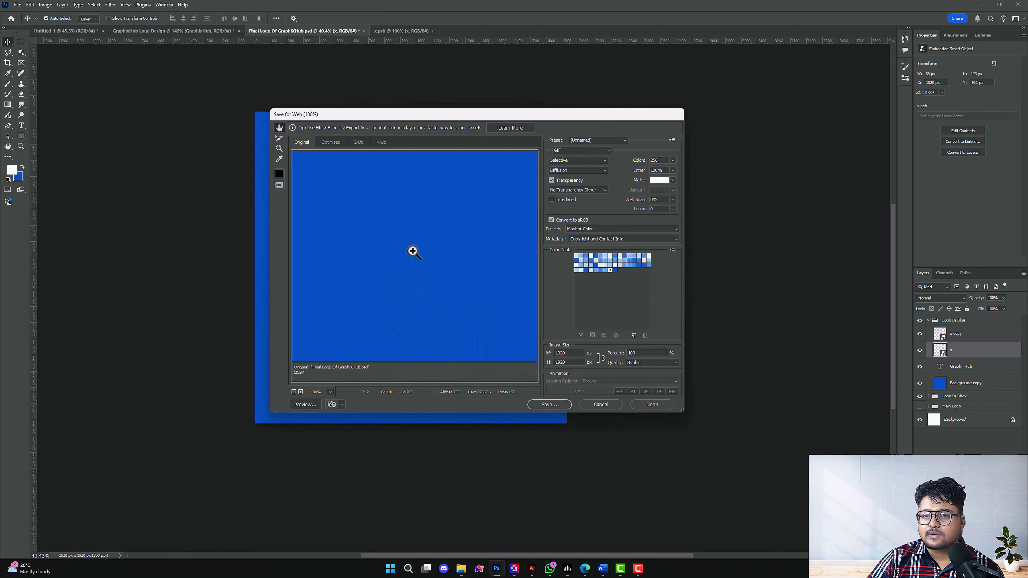
scroll(412, 252, down, 5)
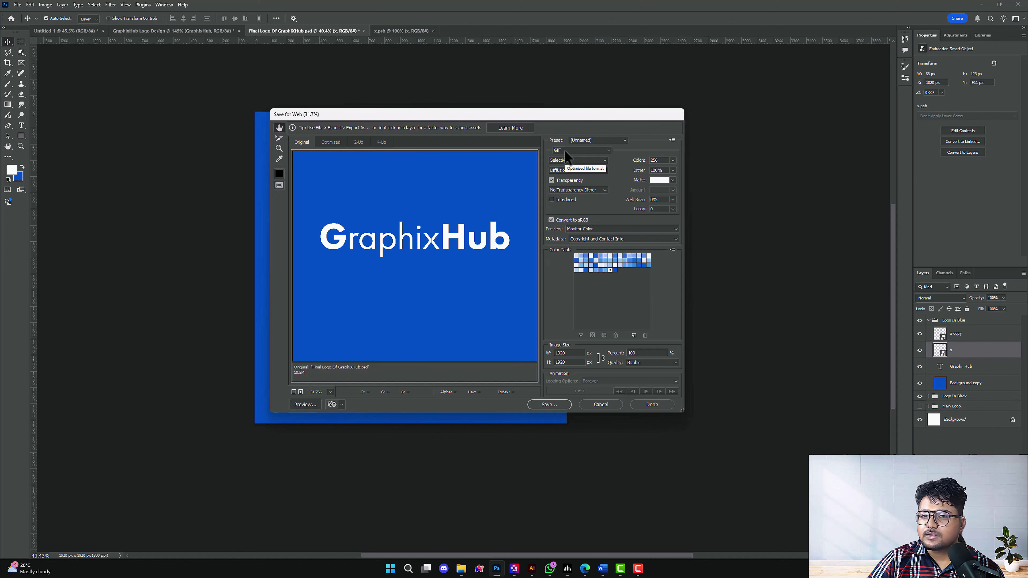
click(589, 140)
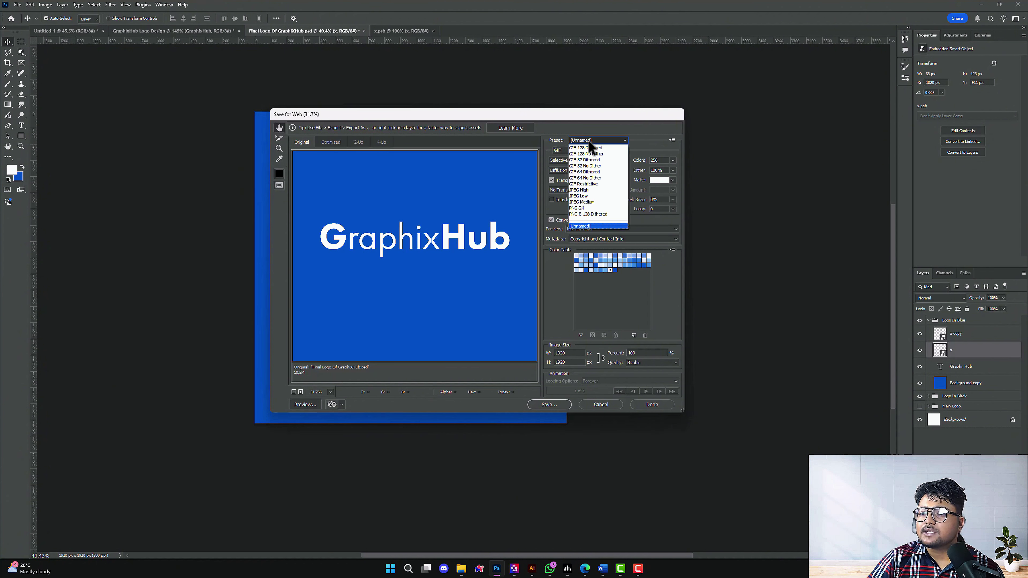
click(589, 140)
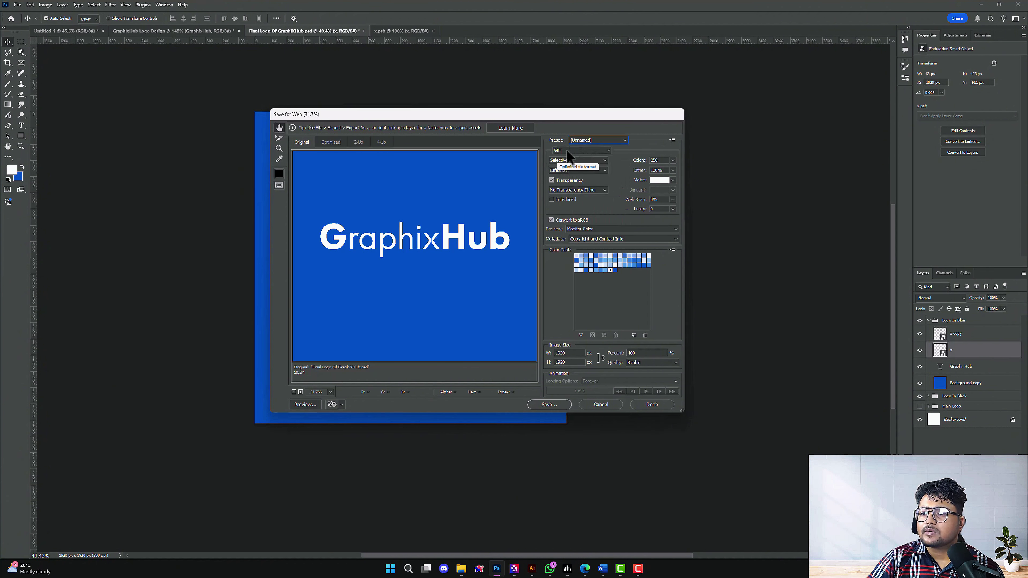
click(569, 153)
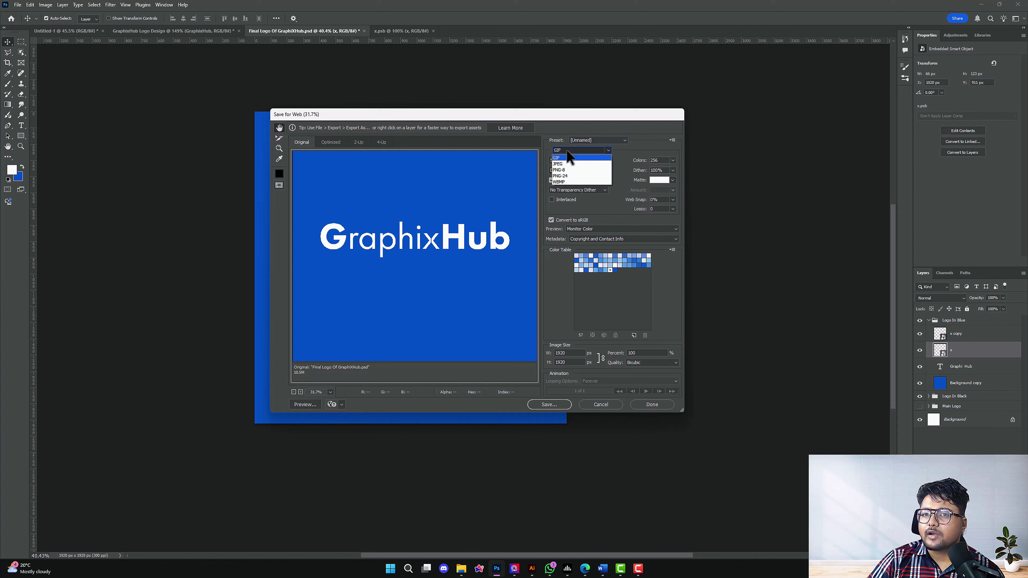
click(569, 177)
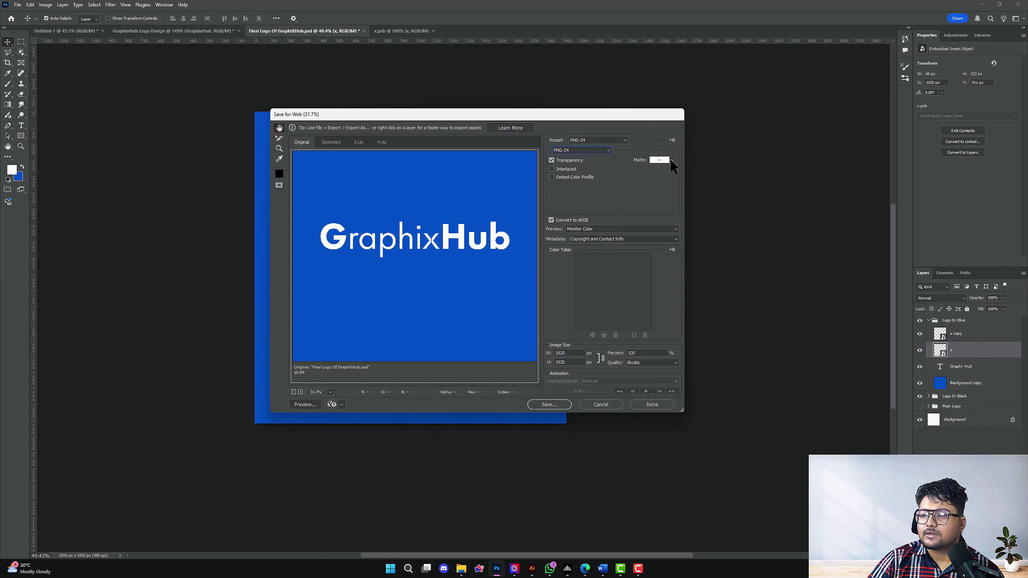
Turn on Embed Color Profile for the PNG-24 export
click(563, 162)
click(564, 161)
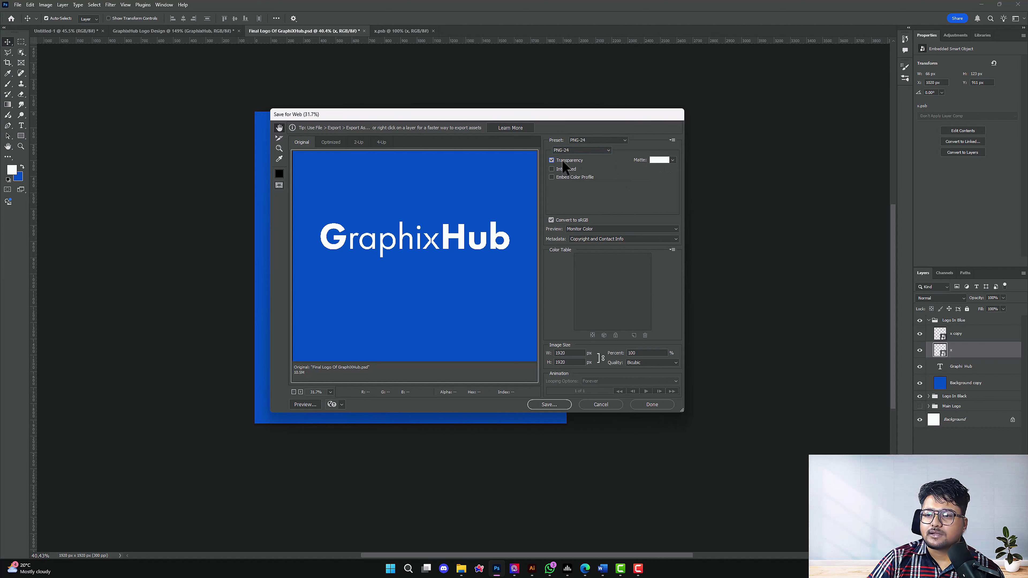
click(567, 179)
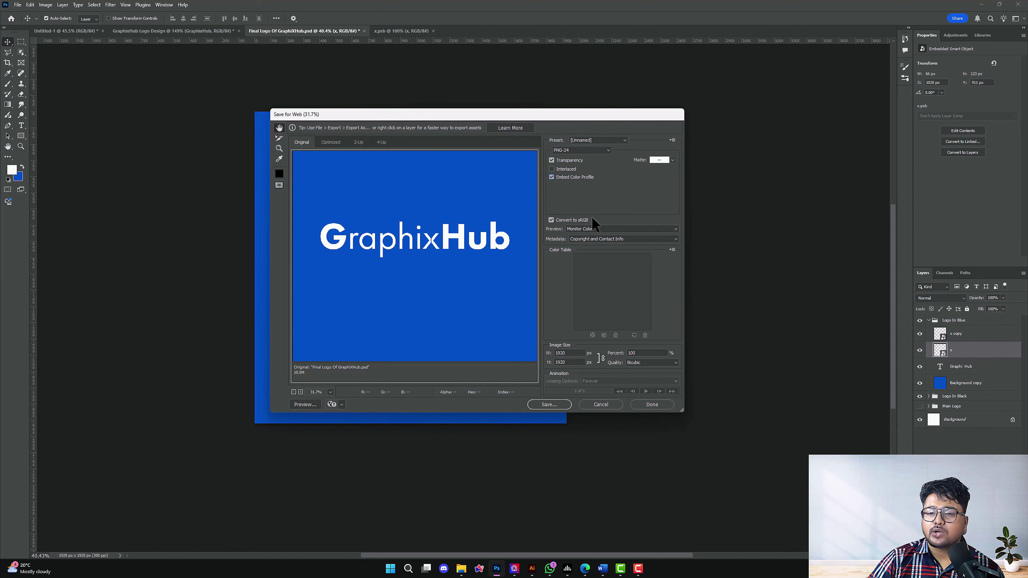
click(562, 223)
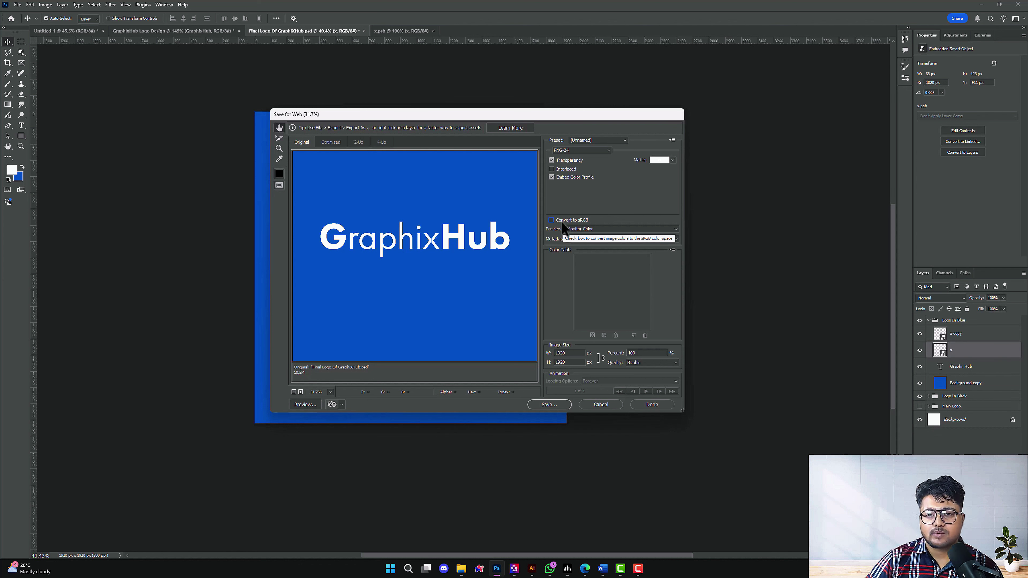
click(561, 222)
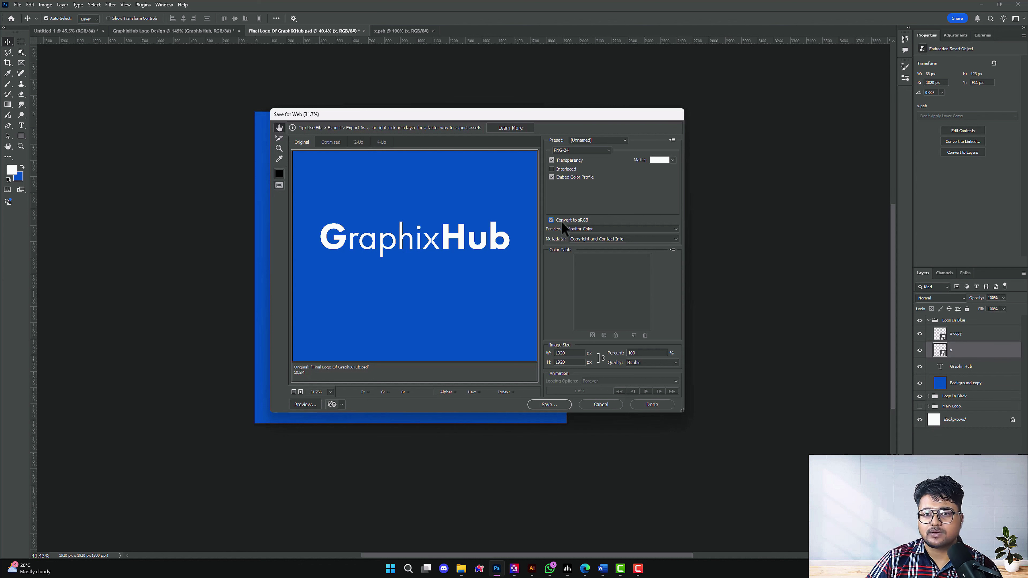
click(600, 239)
click(601, 239)
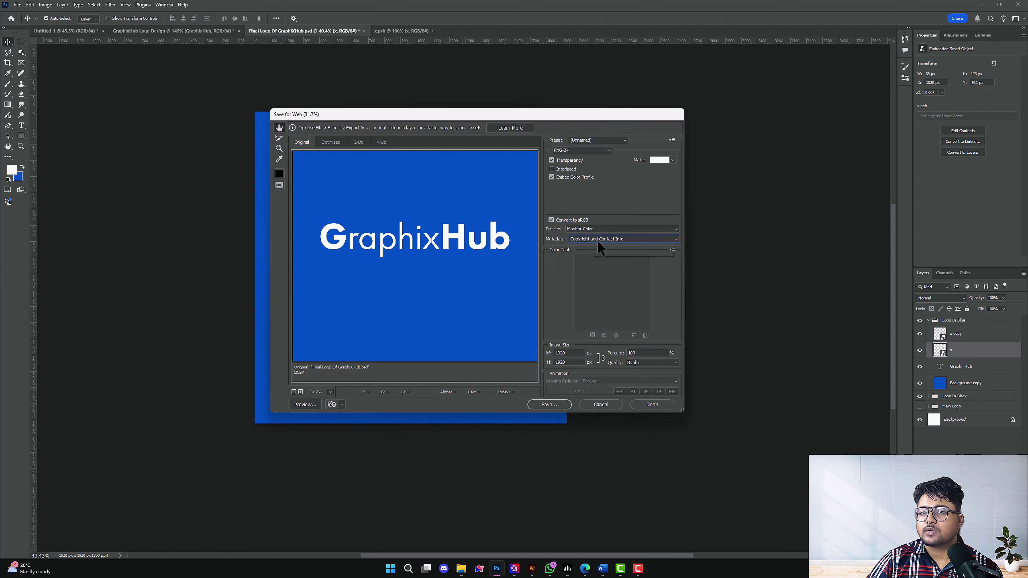
click(599, 240)
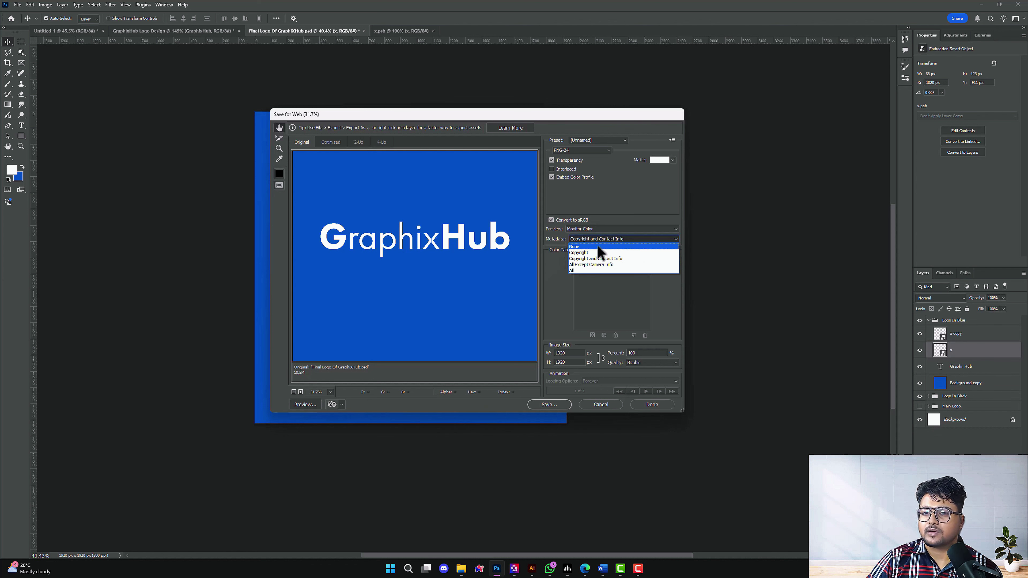
click(552, 299)
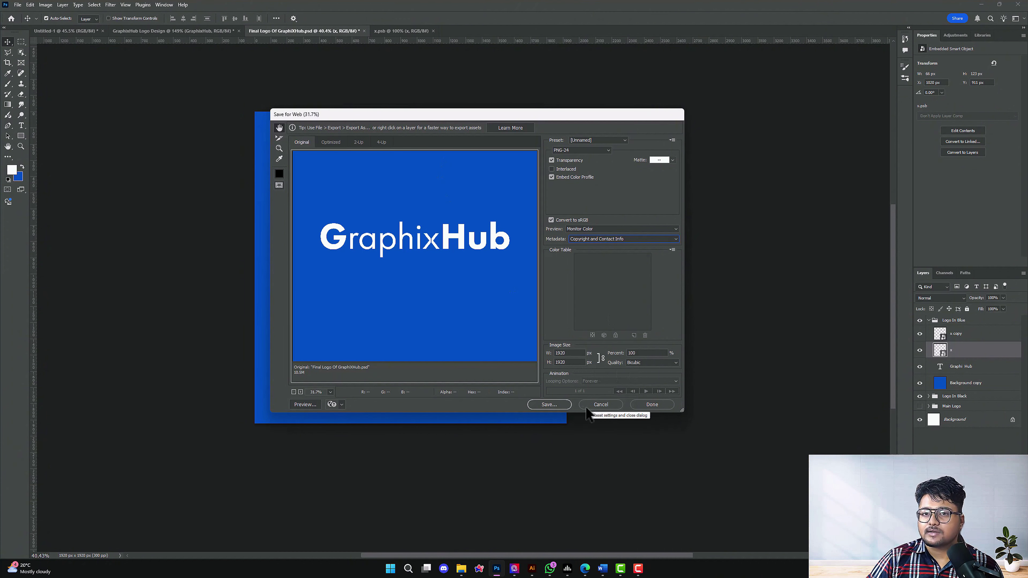
Save the exported PNG as Logo In Blue Background in the GraphixHub Logo folder inside the desktop's Logos folder
click(549, 404)
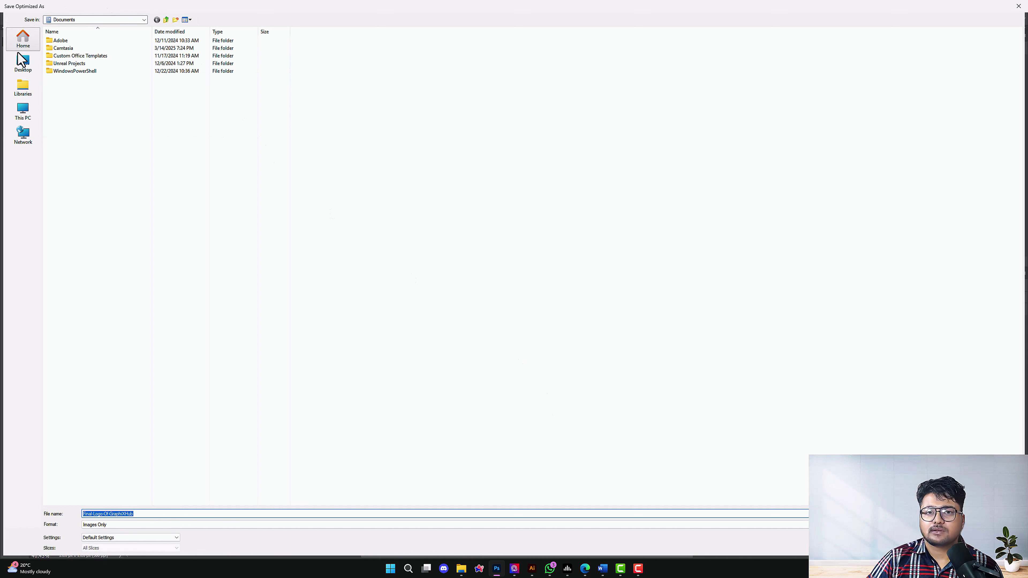
click(22, 62)
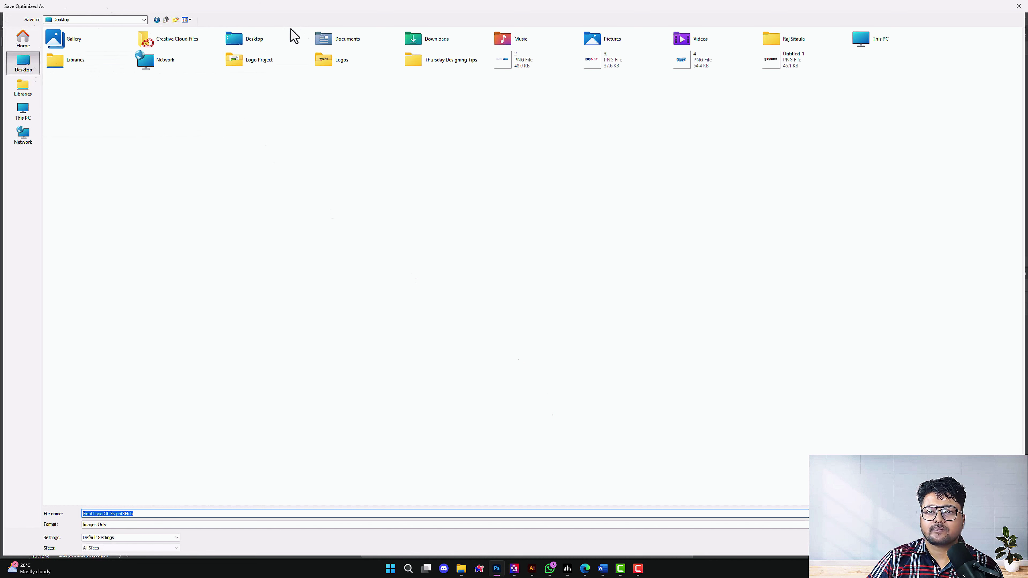
double_click(258, 43)
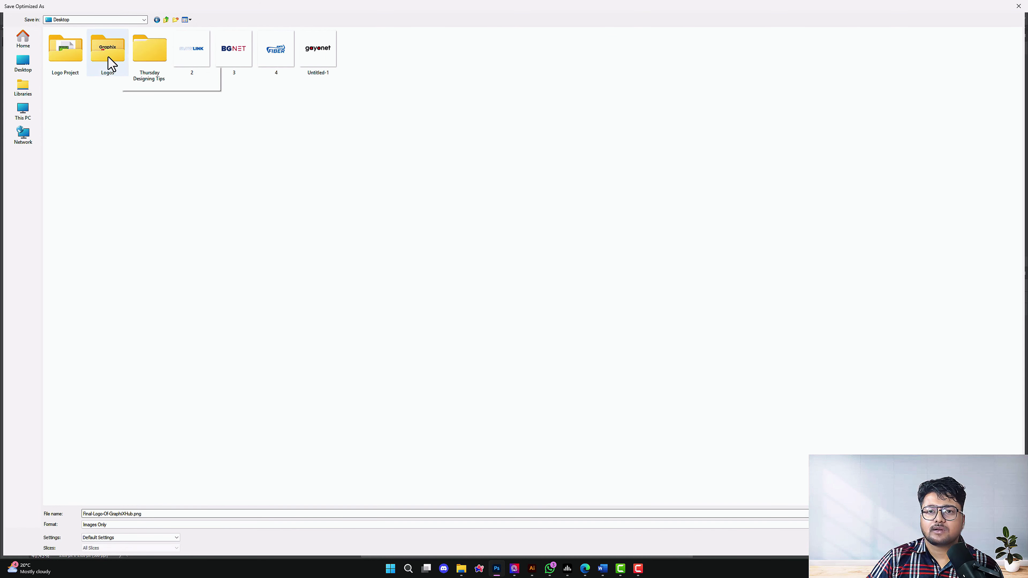
double_click(112, 65)
double_click(62, 61)
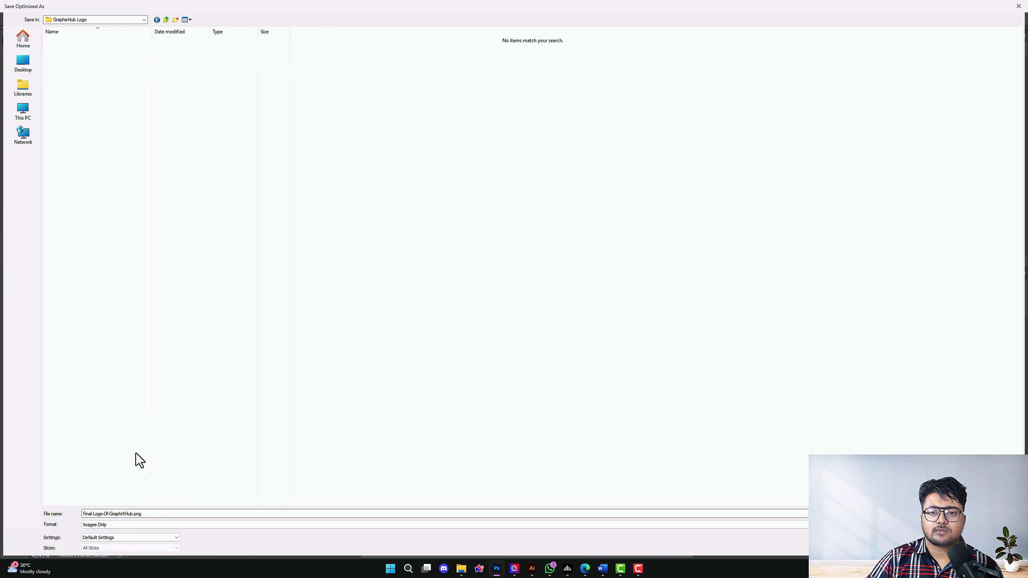
click(156, 514)
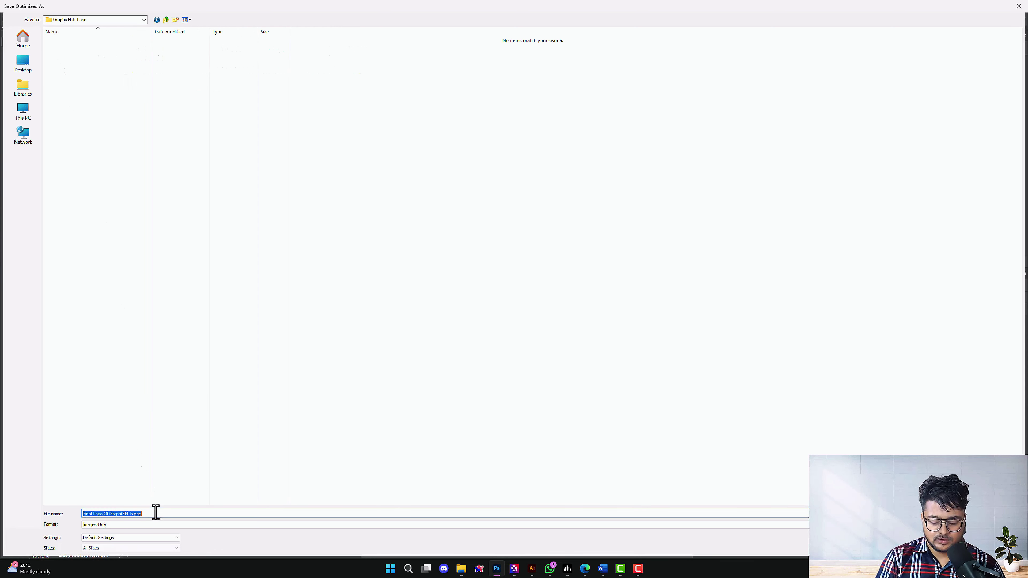
text(Logo In Blue Background)
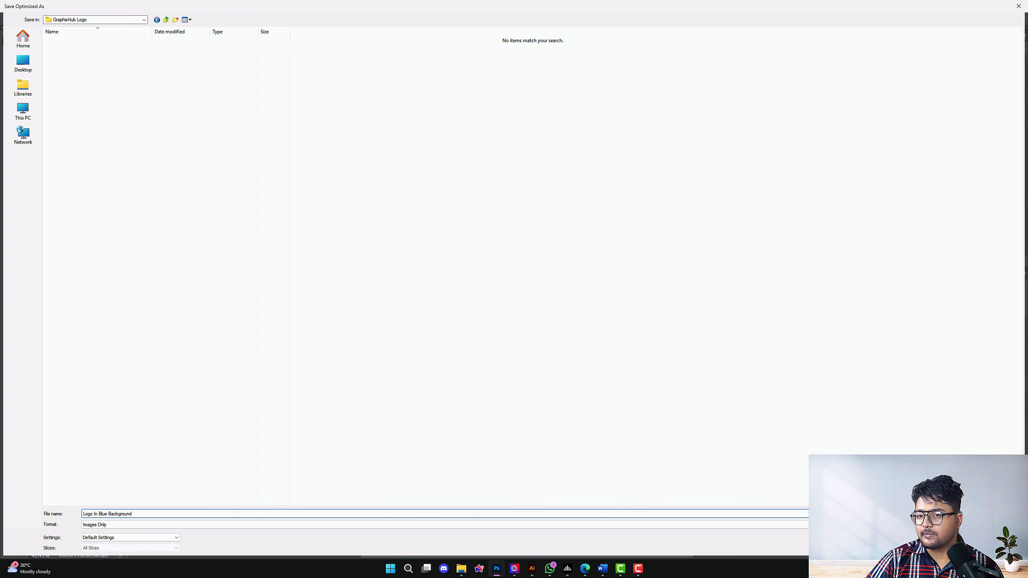
key(Return)
Collapse the Logo In Blue group and hide it together with the Logo In Black group
click(951, 320)
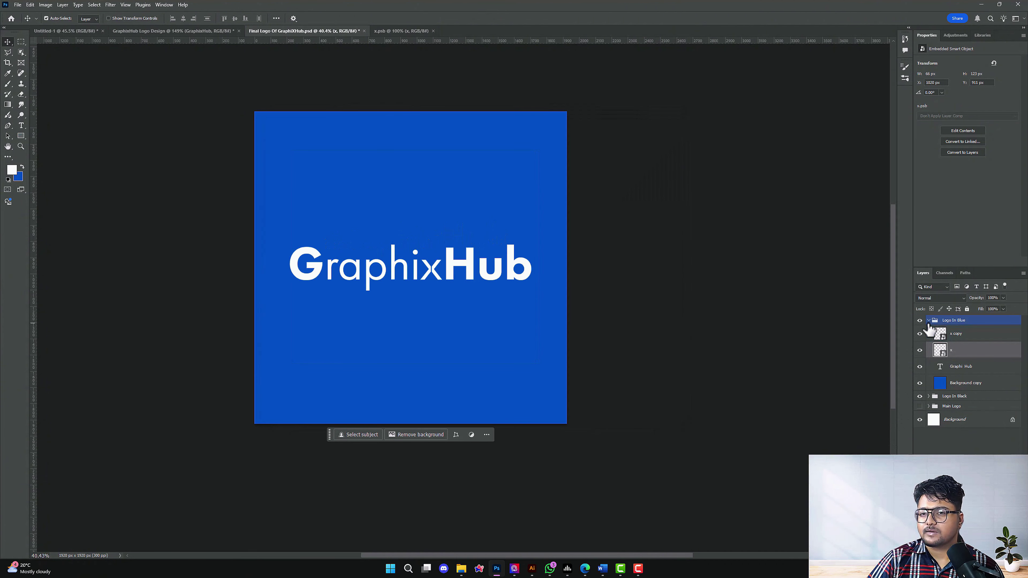
click(928, 320)
click(919, 320)
click(919, 330)
click(919, 330)
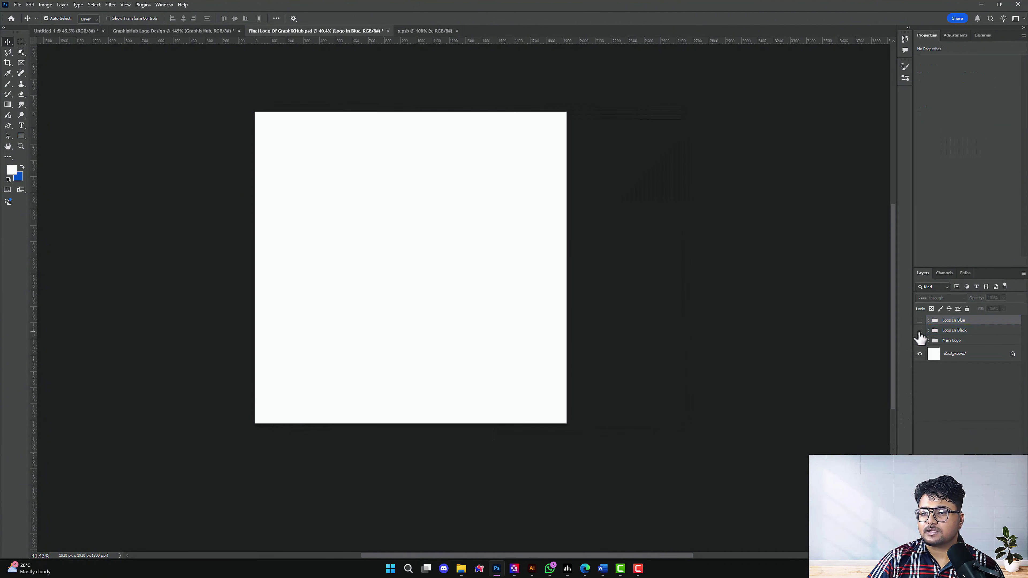
Show the Logo In Black group and examine its wordmark up close
click(930, 330)
click(919, 329)
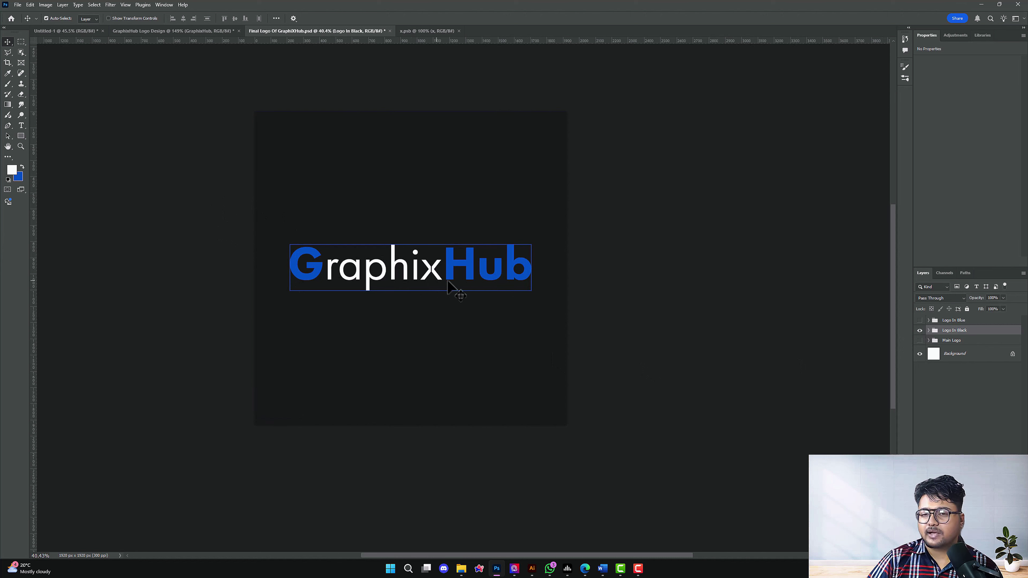
scroll(485, 280, up, 4)
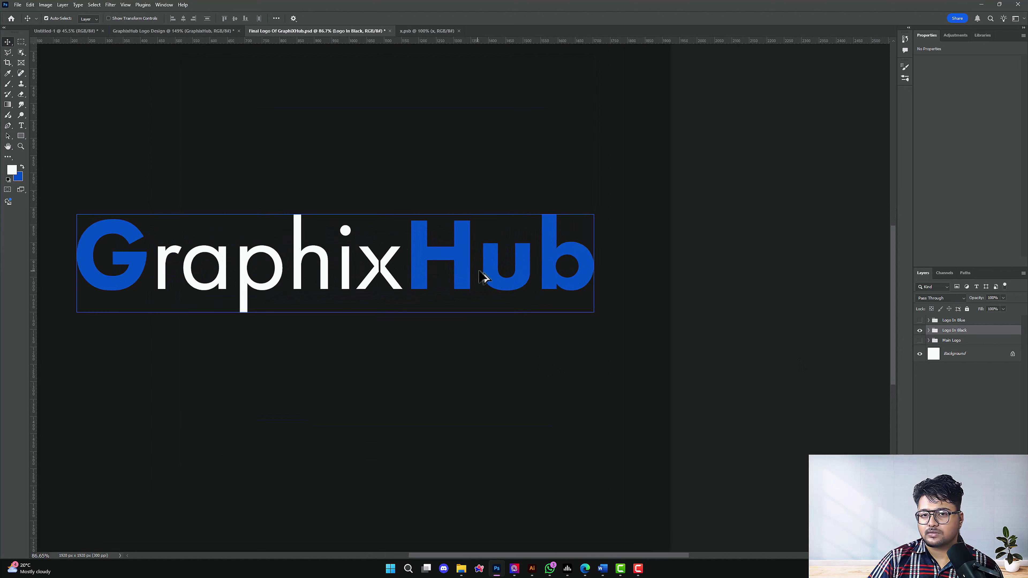
scroll(485, 279, down, 2)
Hide the Logo In Black group, show the Main Logo group instead, and select its x layer
click(919, 340)
click(950, 340)
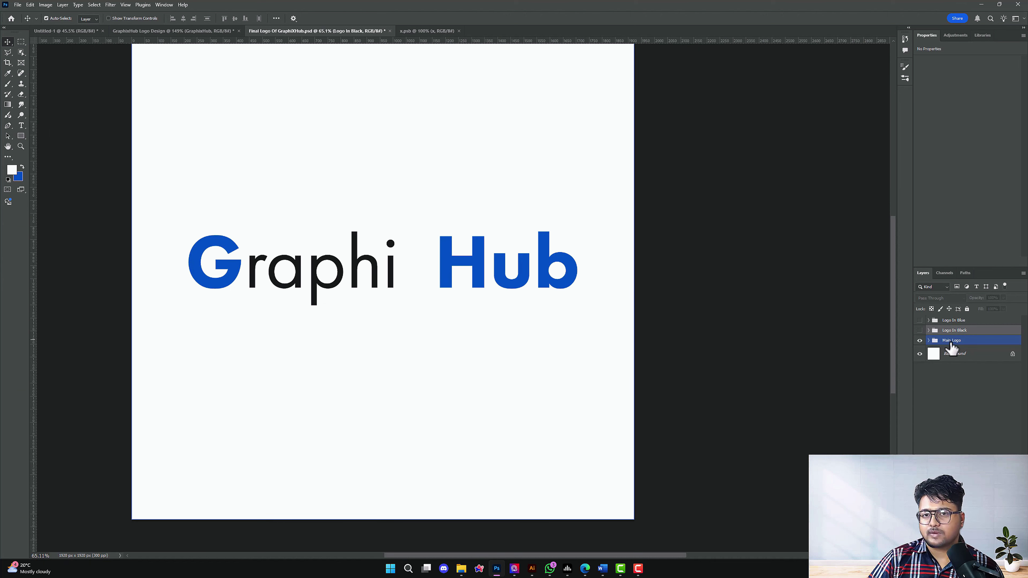
click(436, 282)
click(416, 285)
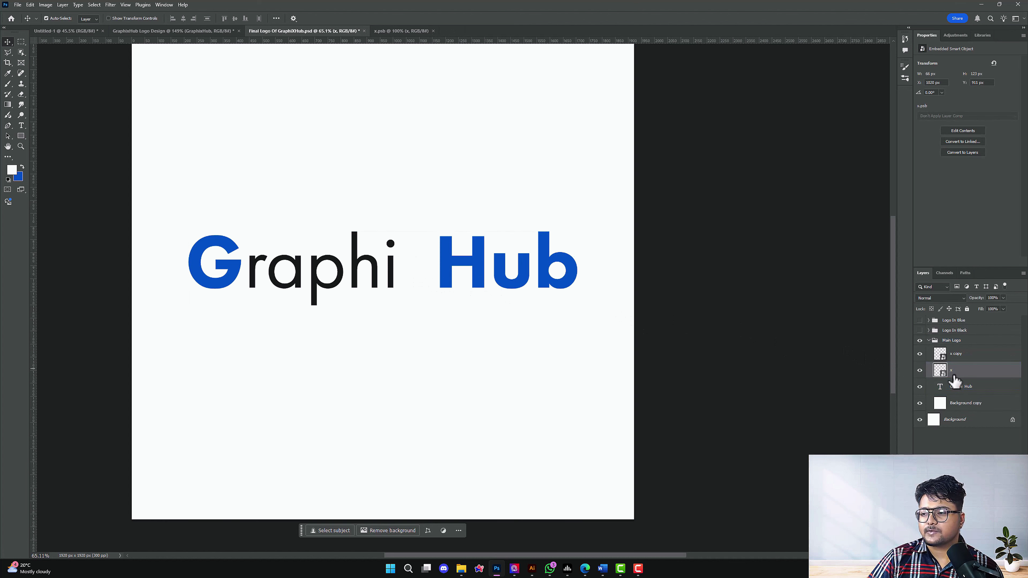
Recolour the letter inside the Main Logo's x smart object to dark grey #222222, then close its contents document
double_click(939, 370)
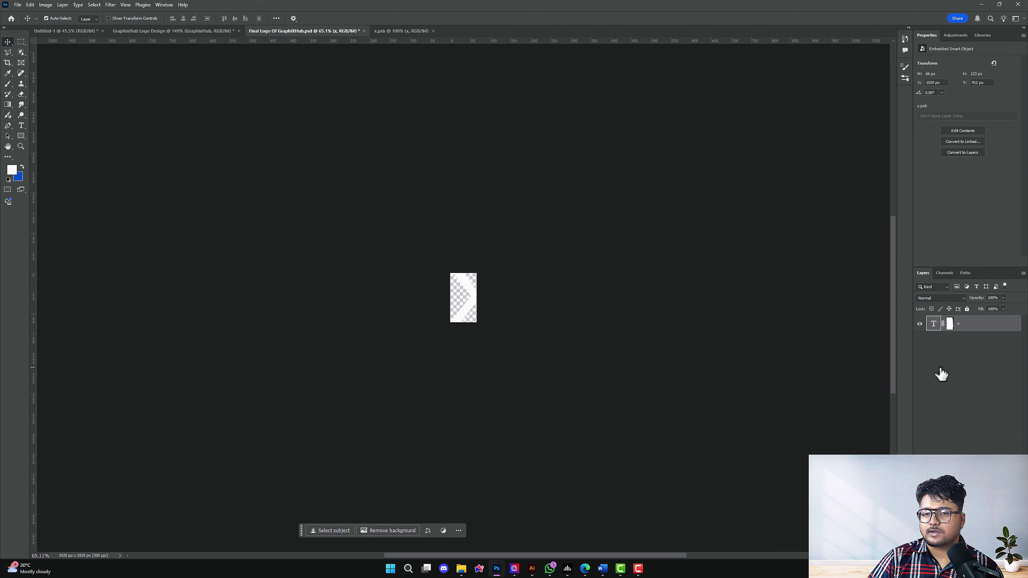
click(12, 172)
click(424, 301)
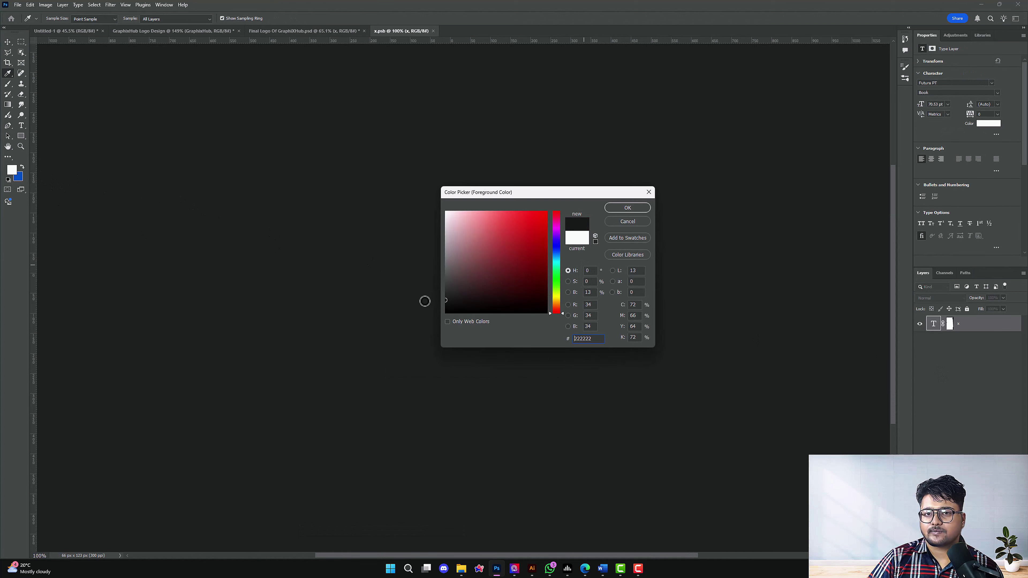
click(633, 210)
key(alt+BackSpace)
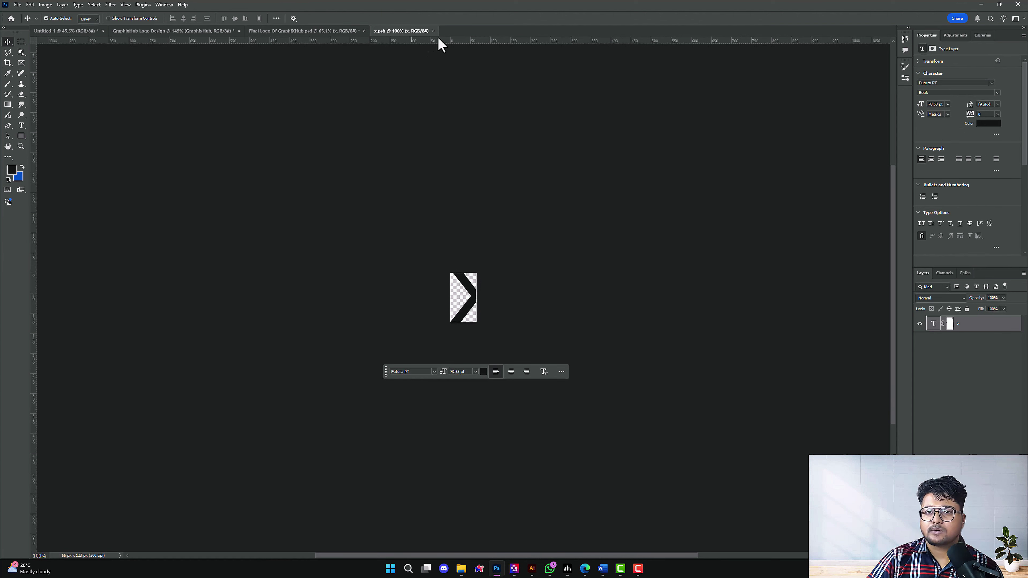
click(433, 31)
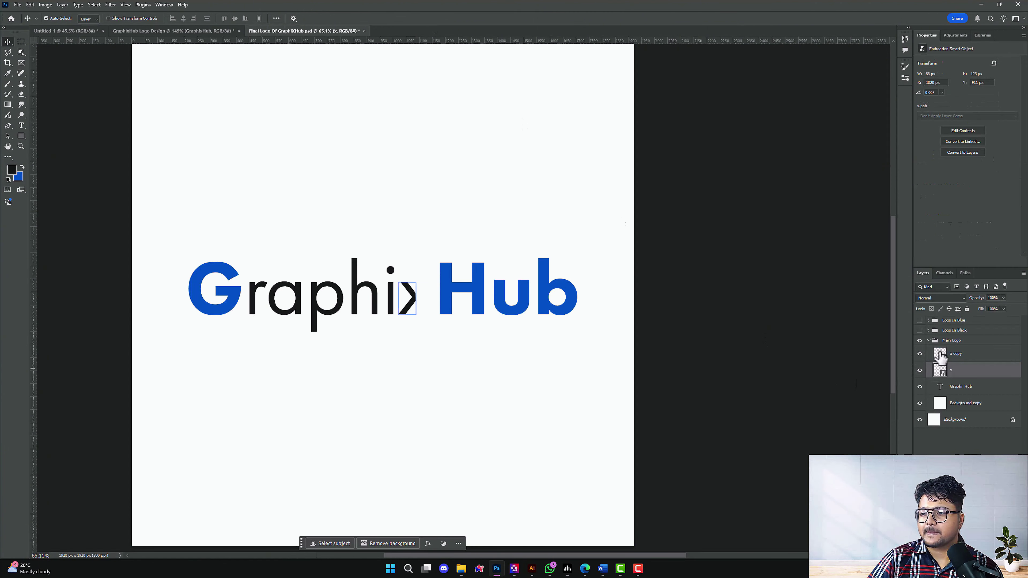
Recolour the letter inside the x copy smart object with the blue swatch and return to the final logo document
double_click(940, 358)
click(932, 325)
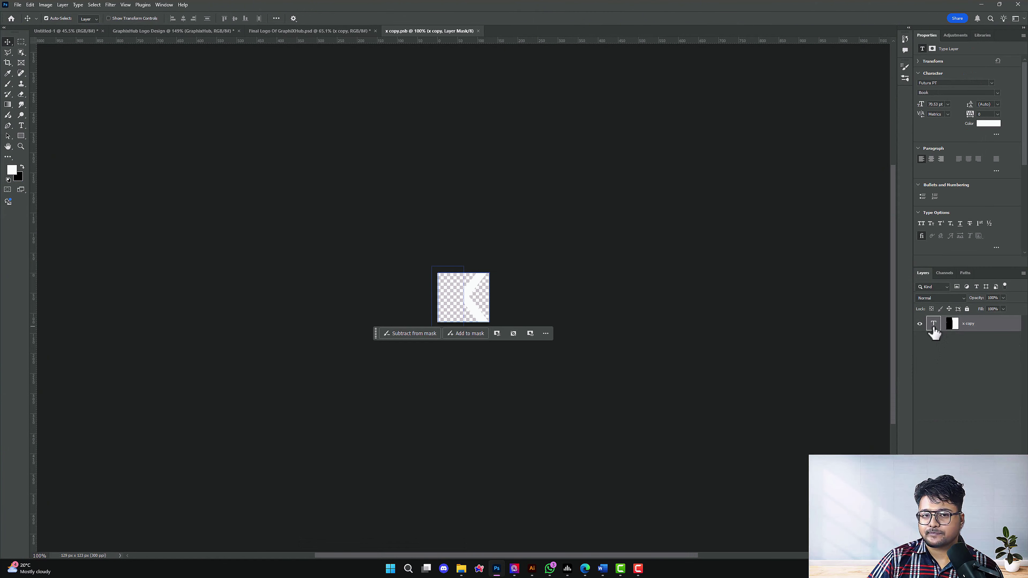
key(x)
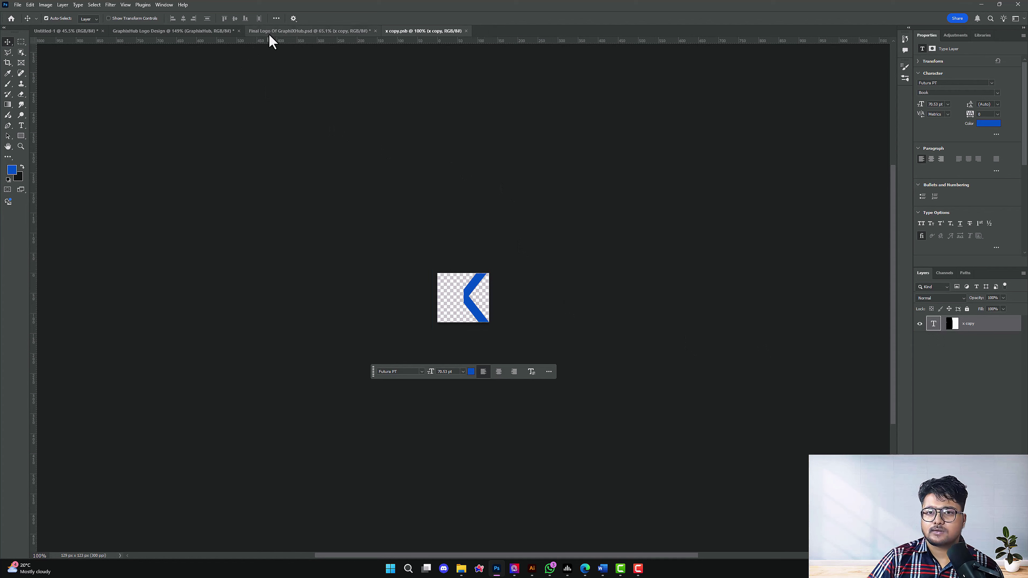
click(268, 32)
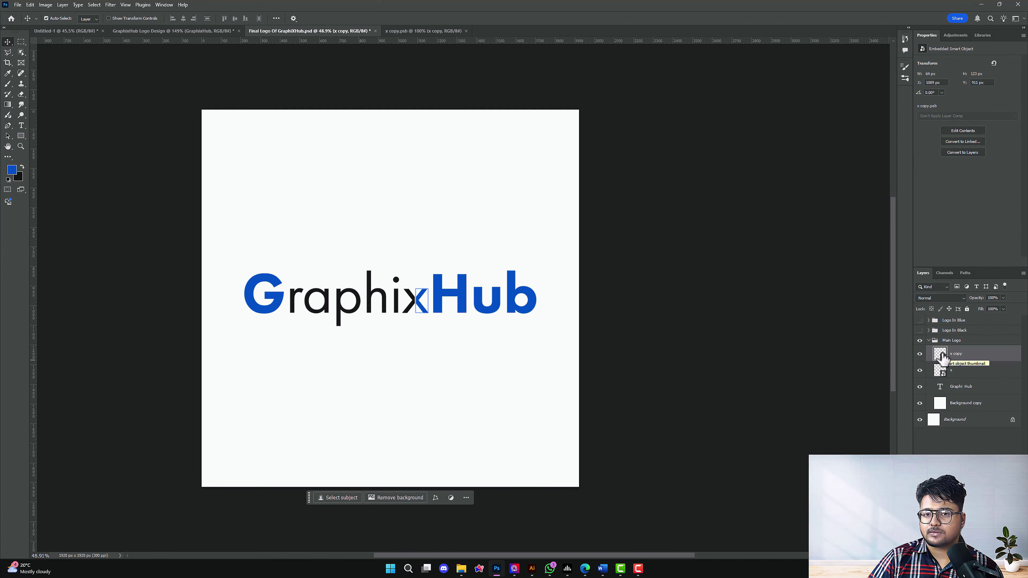
Swap the two x halves' colours, making the x copy smart object's letter dark and the x smart object's letter blue
double_click(939, 354)
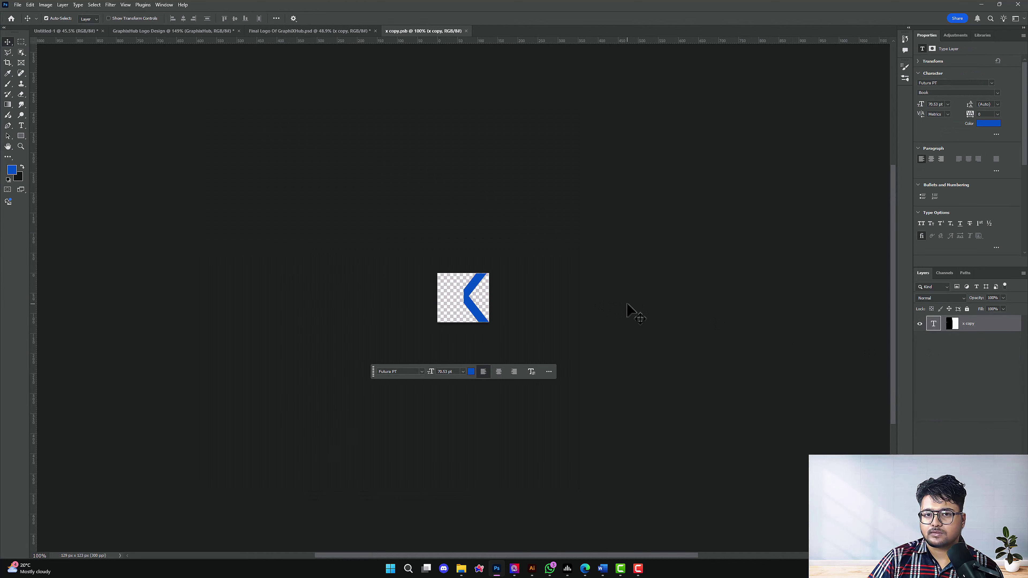
click(314, 31)
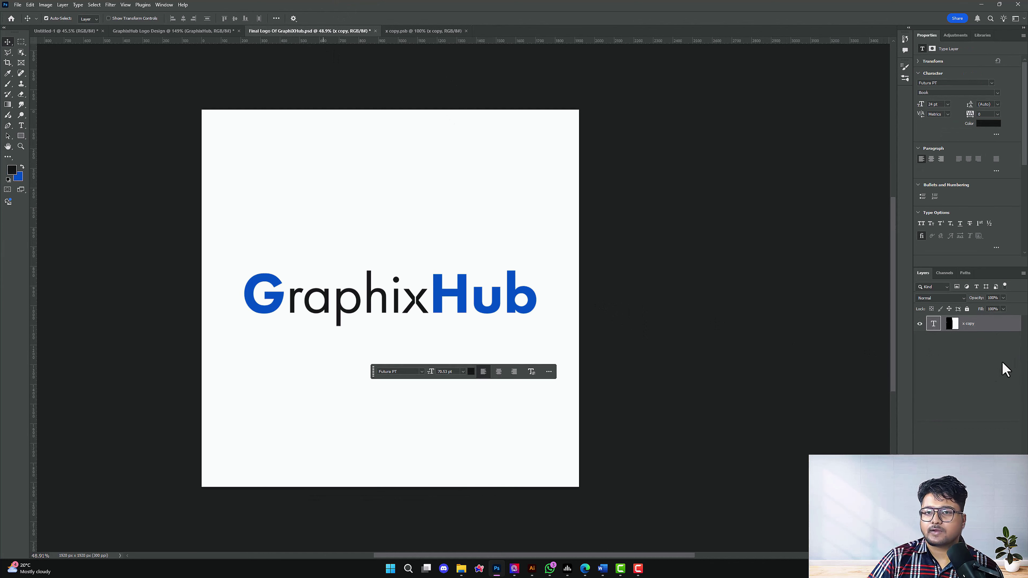
double_click(941, 372)
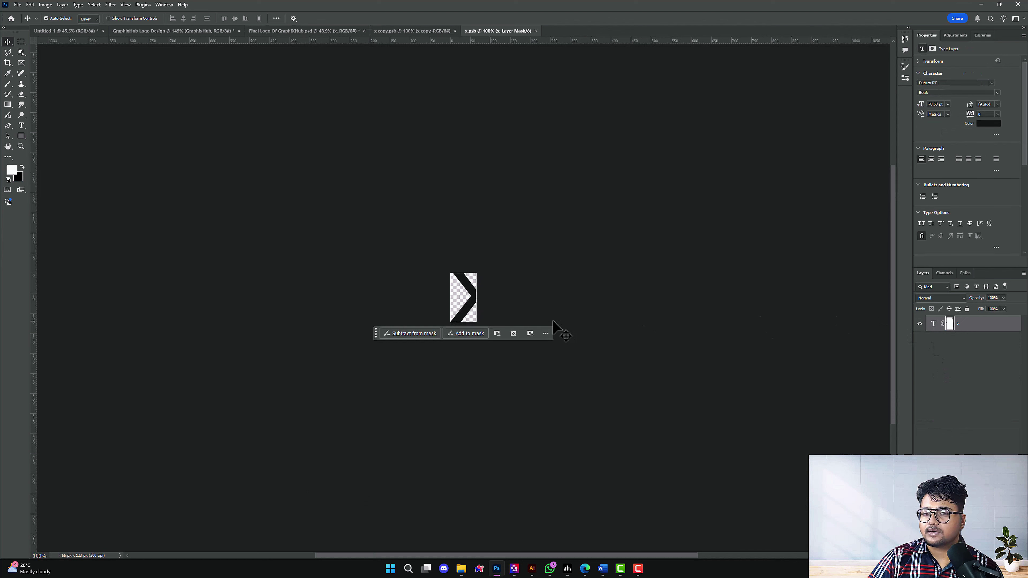
click(933, 329)
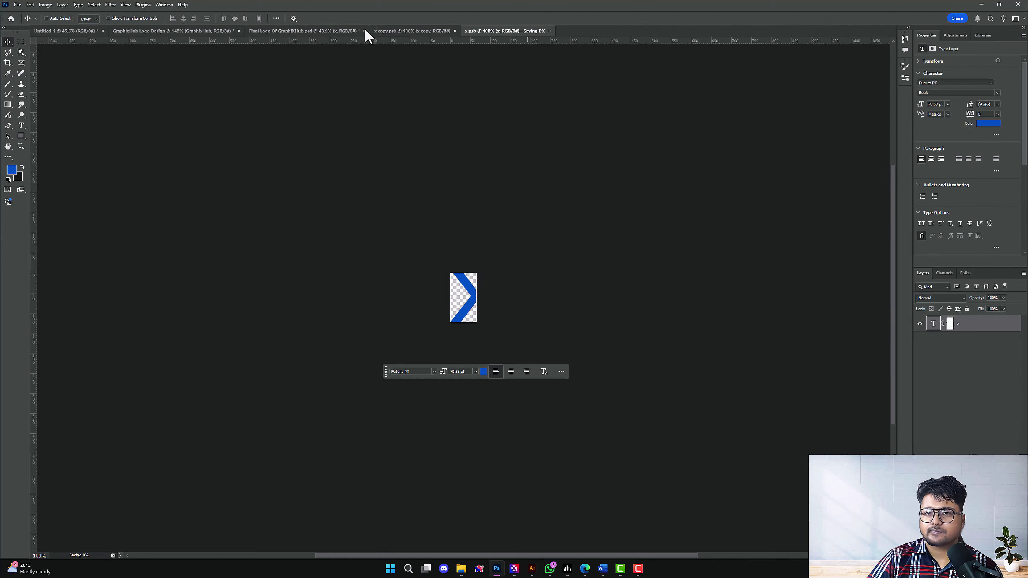
click(406, 32)
click(325, 32)
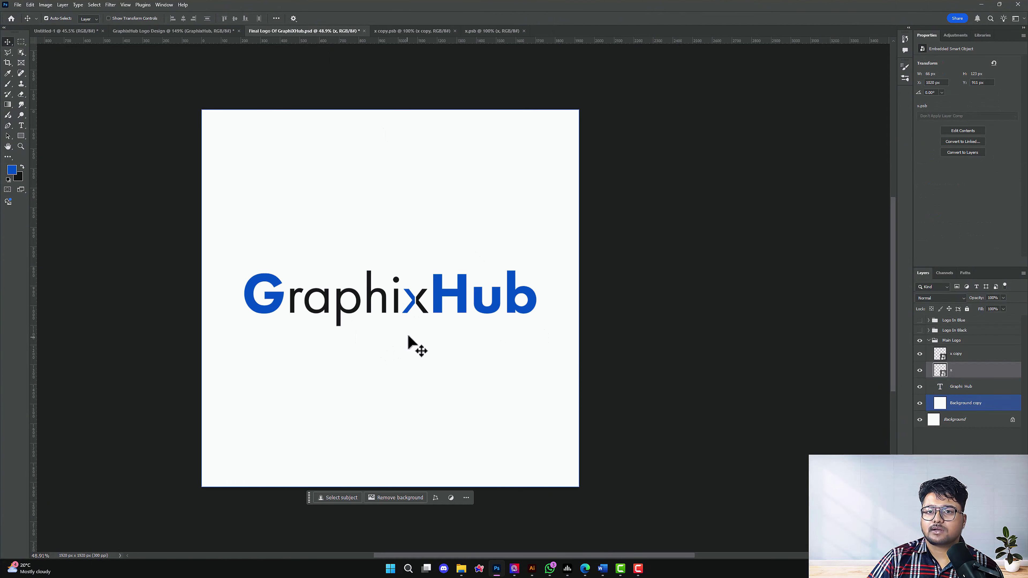
scroll(417, 346, up, 3)
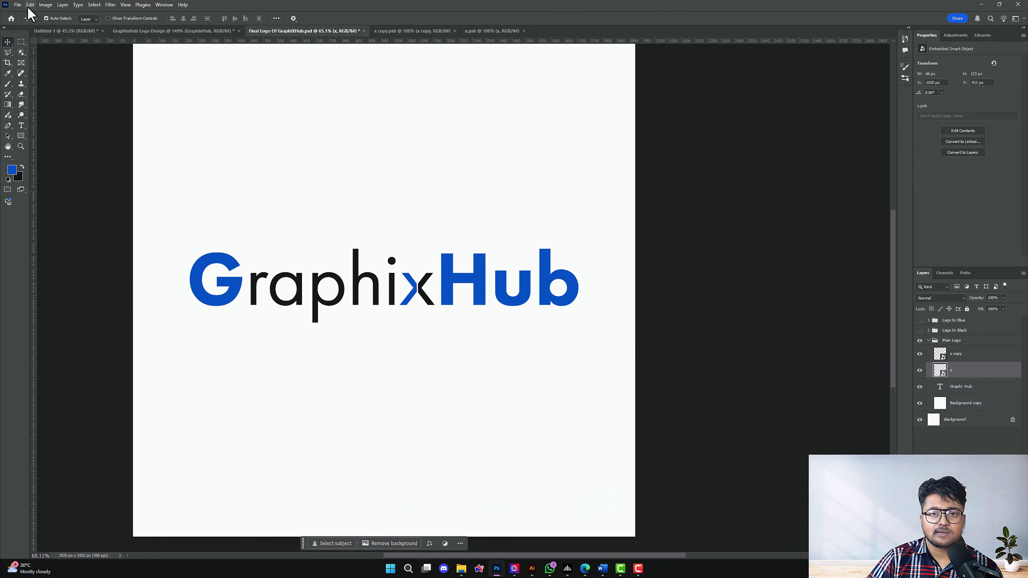
click(17, 4)
mouse_move(76, 146)
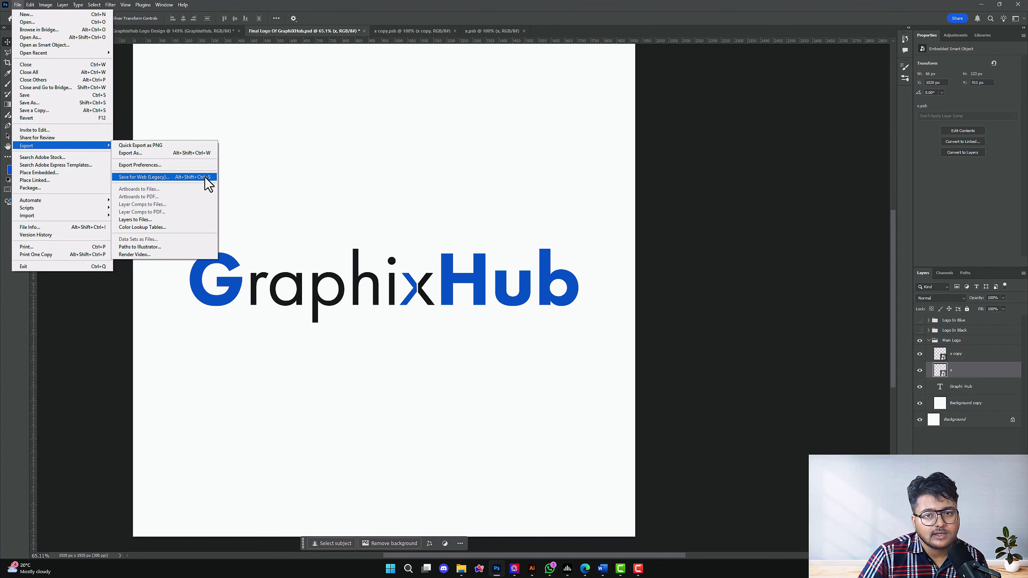
click(308, 167)
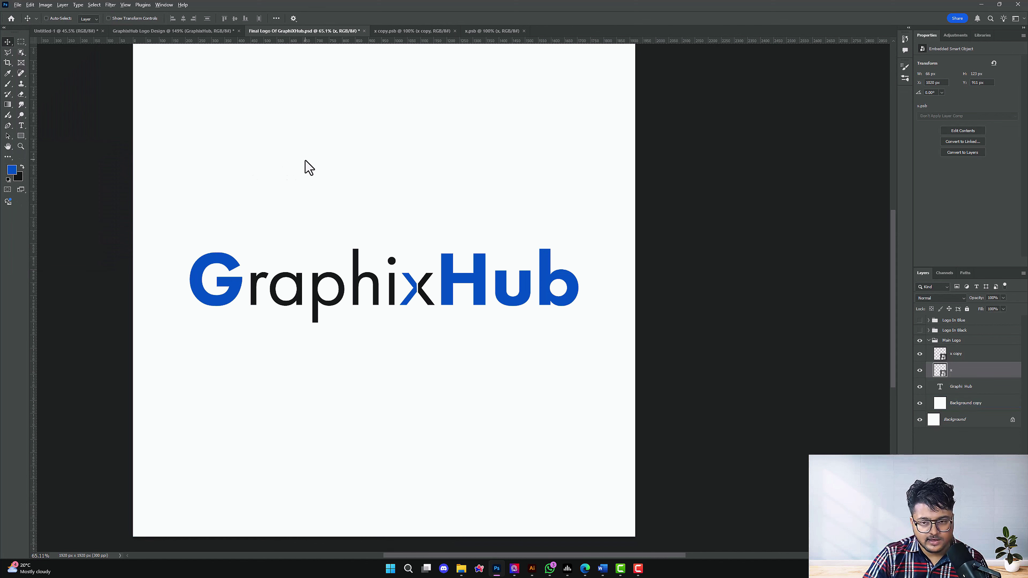
Set up a Save for Web export of the white-background logo in PNG-24 format, with the wordmark in the preview
key(ctrl+alt+shift+s)
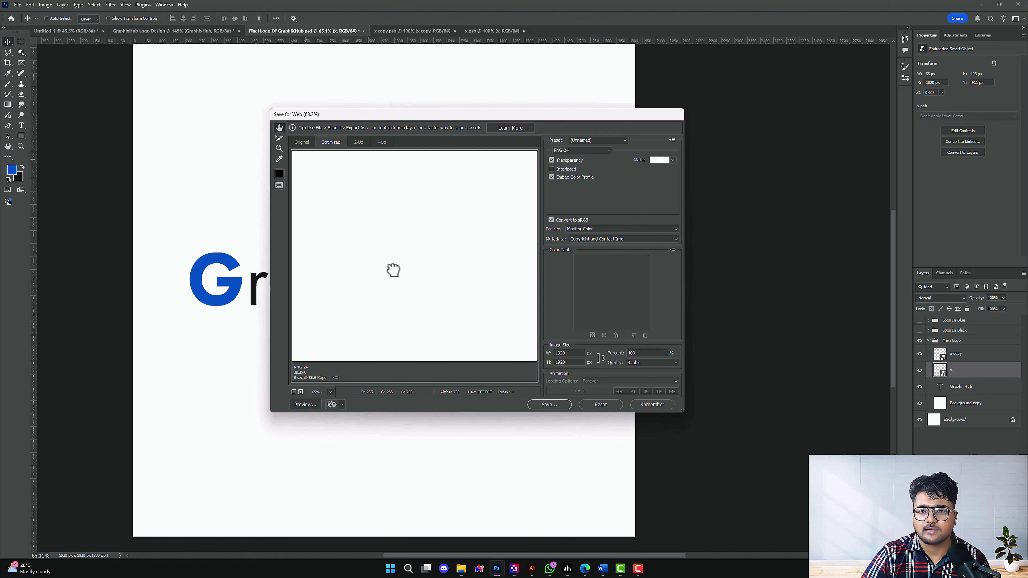
scroll(393, 270, down, 3)
key(ctrl+minus)
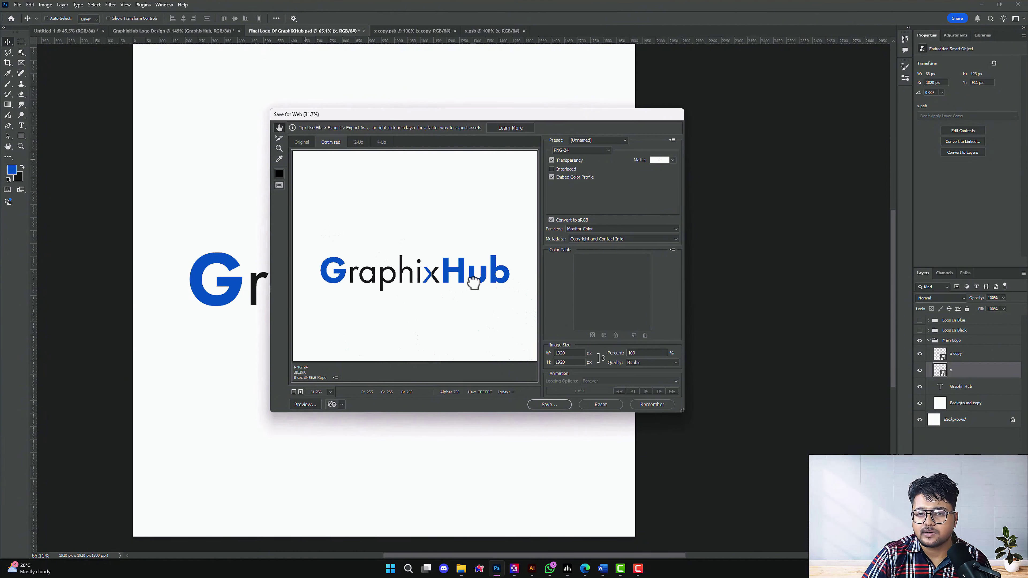
scroll(473, 282, up, 1)
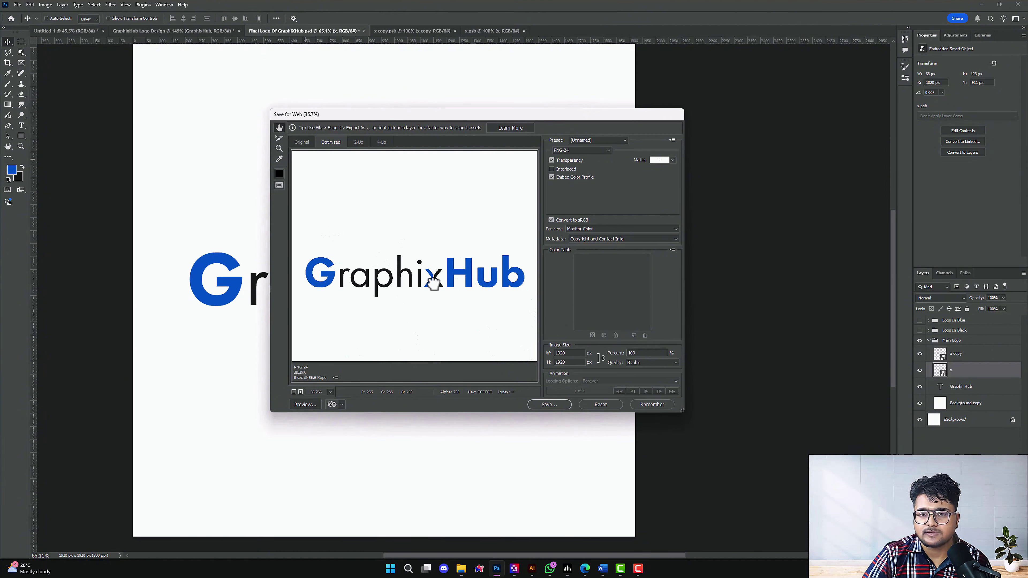
click(565, 151)
click(563, 149)
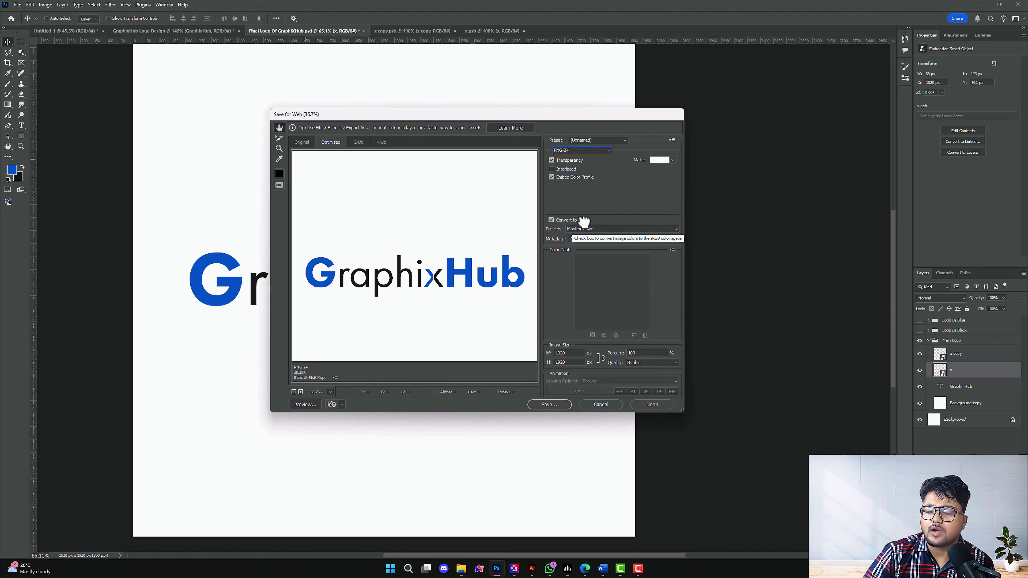
Save the exported PNG as Logo In white Background in the GraphixHub Logo folder
click(558, 404)
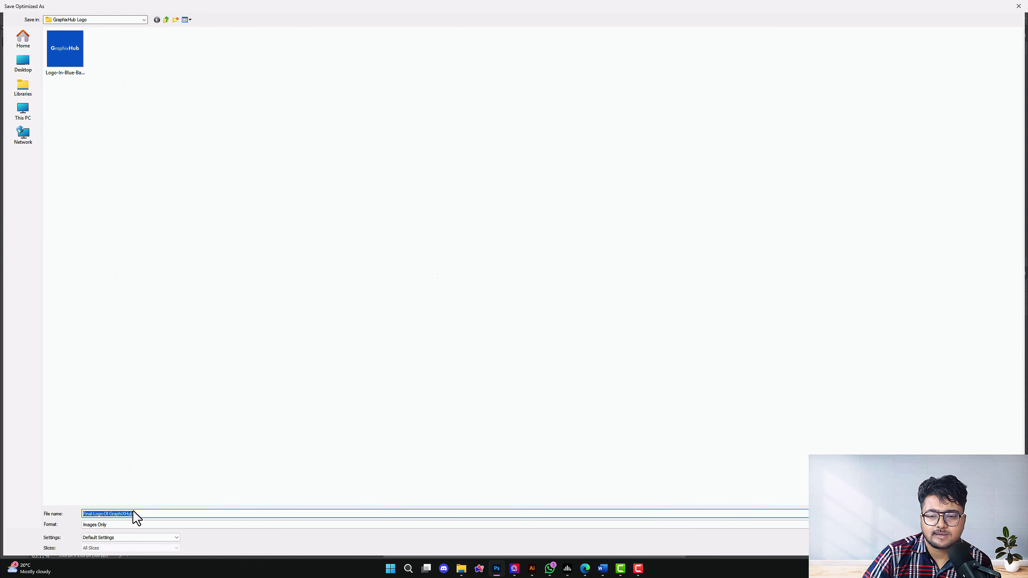
text(Logo In white Background)
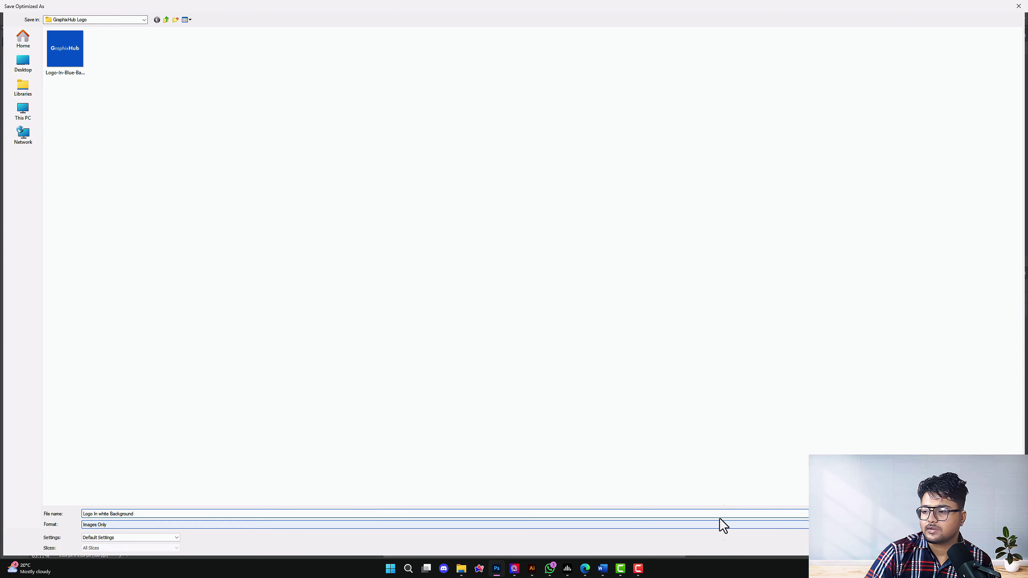
key(Return)
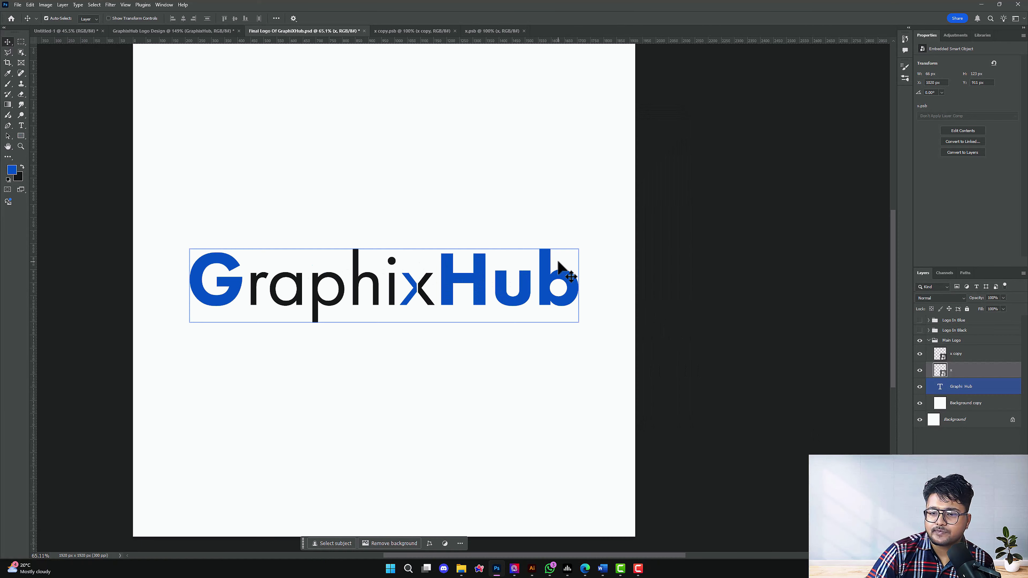
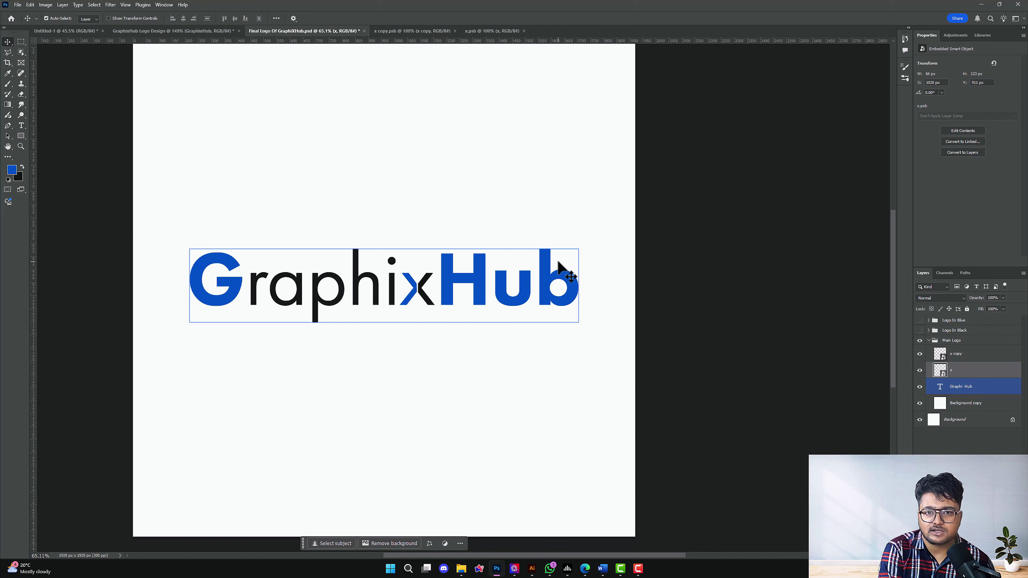
Hide the Background copy and Background layers to leave the main logo on transparency
click(594, 279)
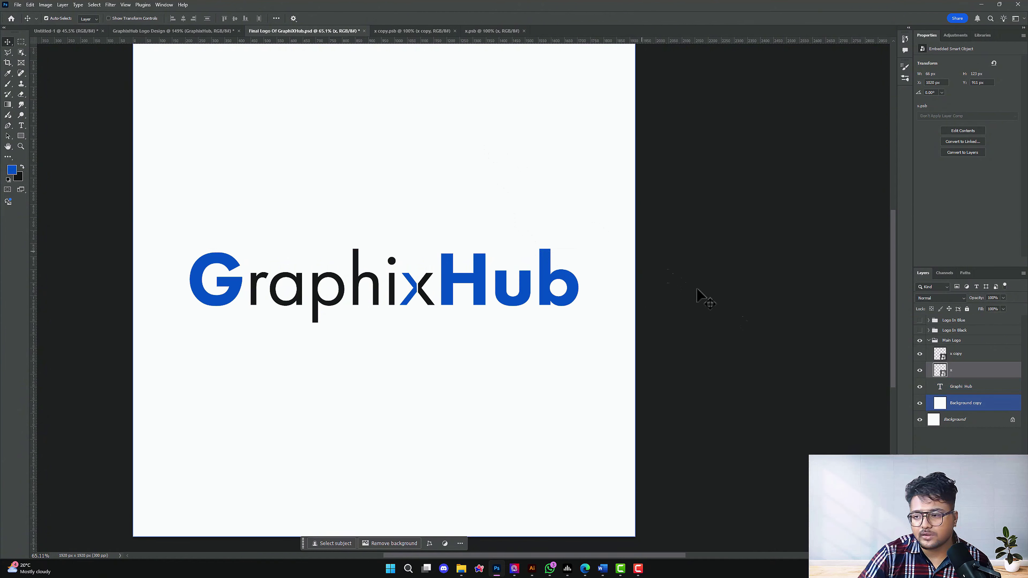
click(919, 403)
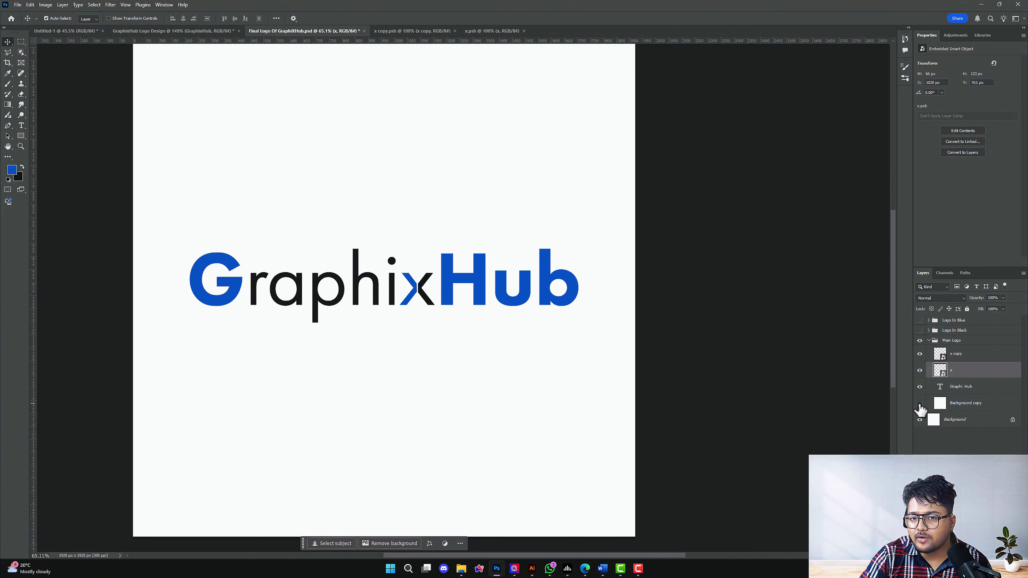
click(920, 420)
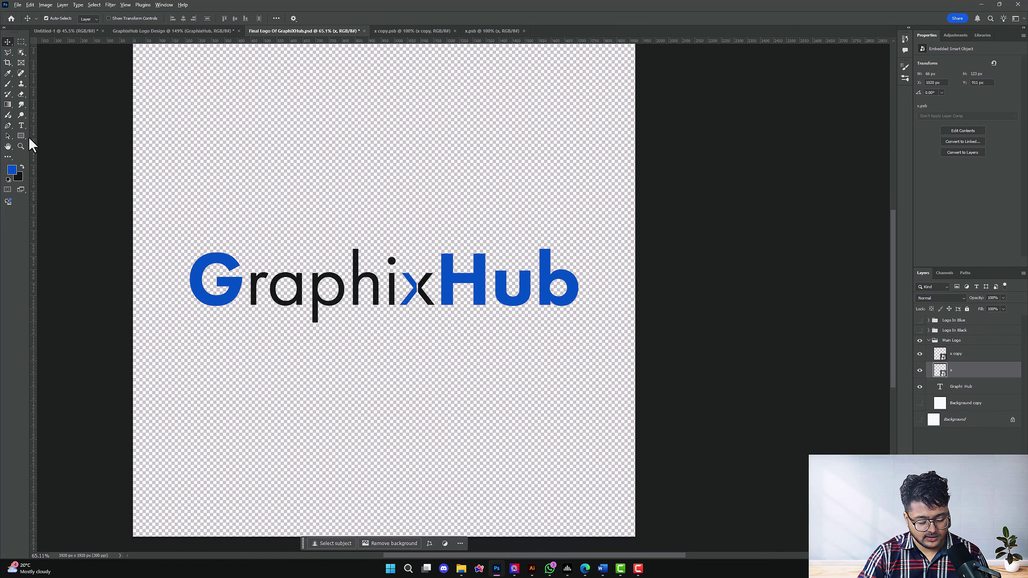
Set up a Save for Web export of the background-free logo in PNG-24 format, with the full wordmark in the preview
key(ctrl+alt+shift+s)
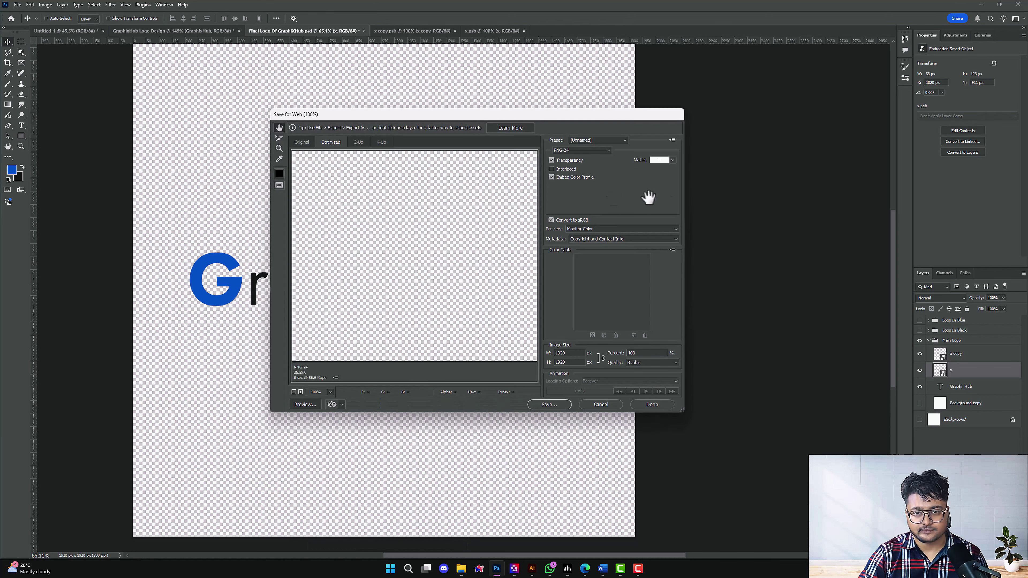
click(650, 404)
click(18, 5)
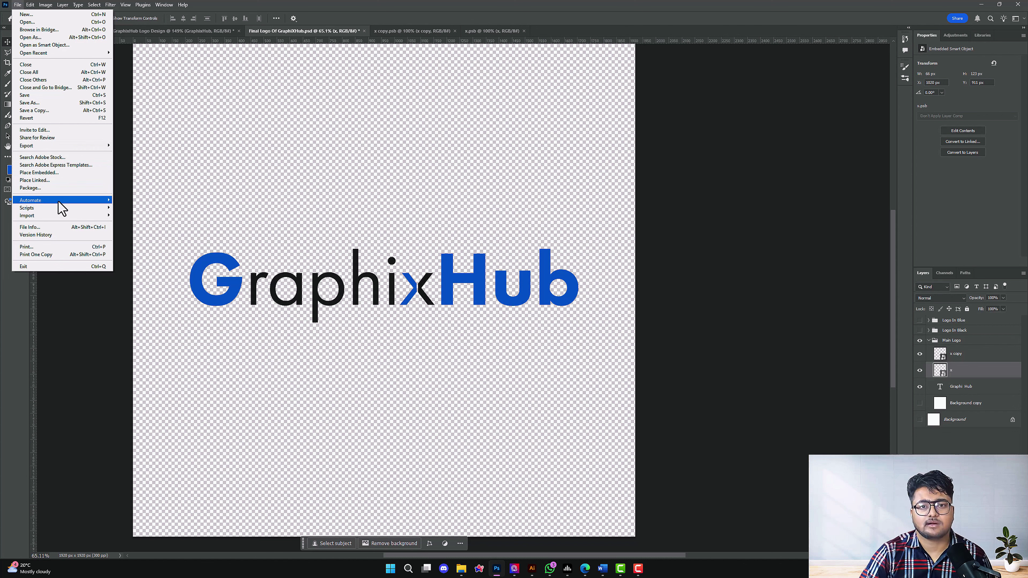
mouse_move(50, 146)
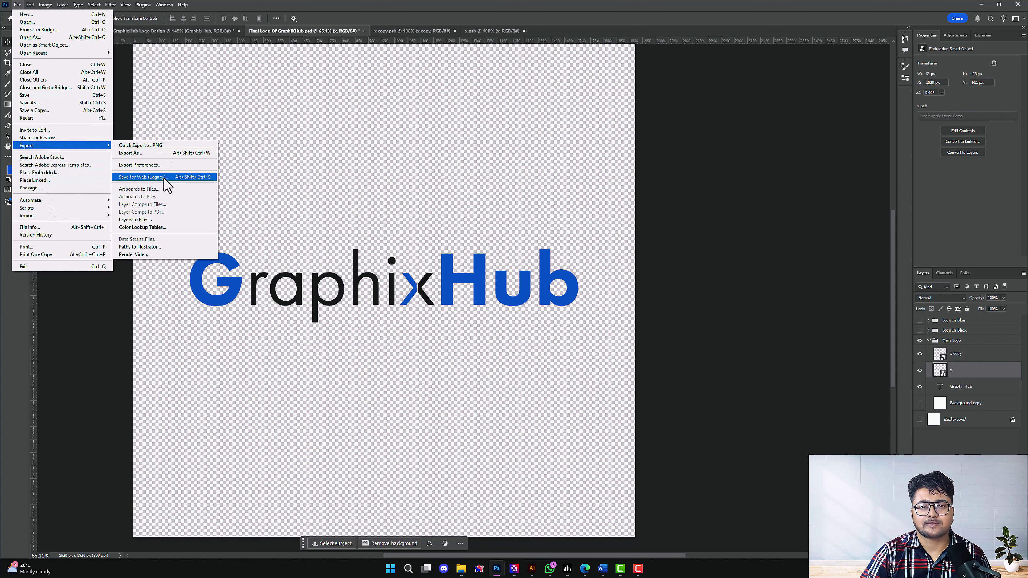
click(168, 186)
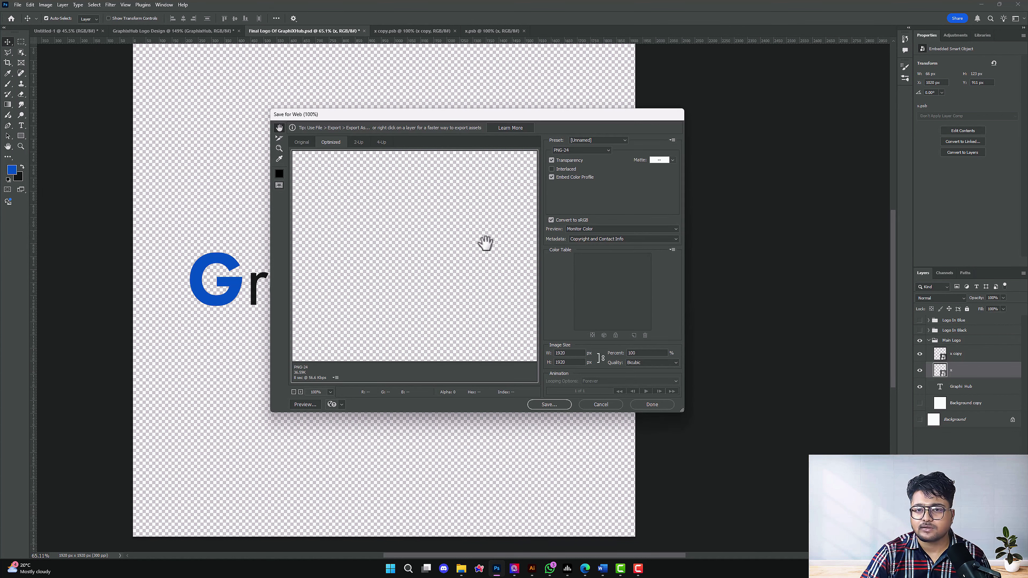
alt+click(475, 259)
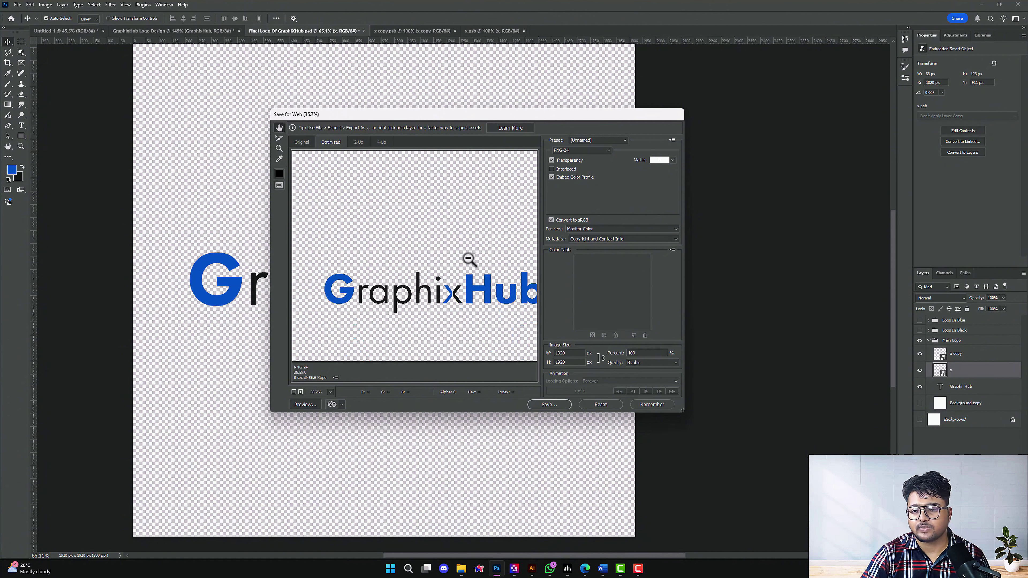
scroll(445, 271, up, 5)
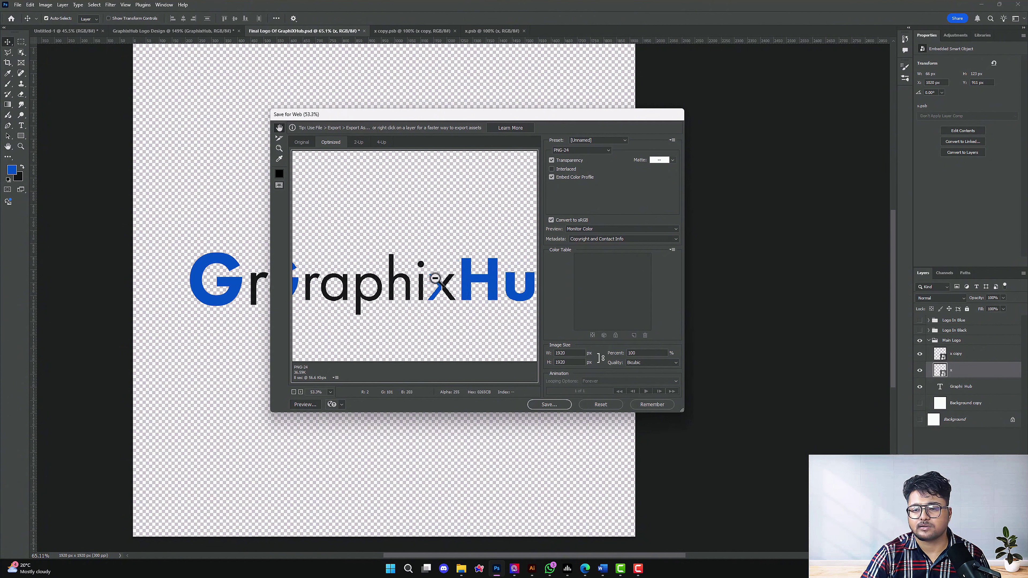
scroll(435, 278, down, 5)
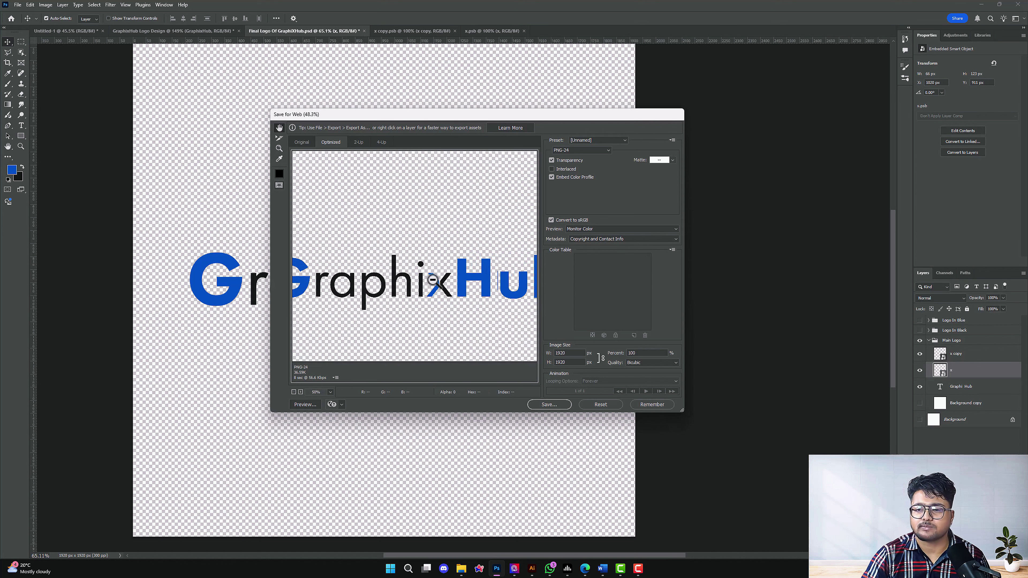
click(566, 150)
click(566, 150)
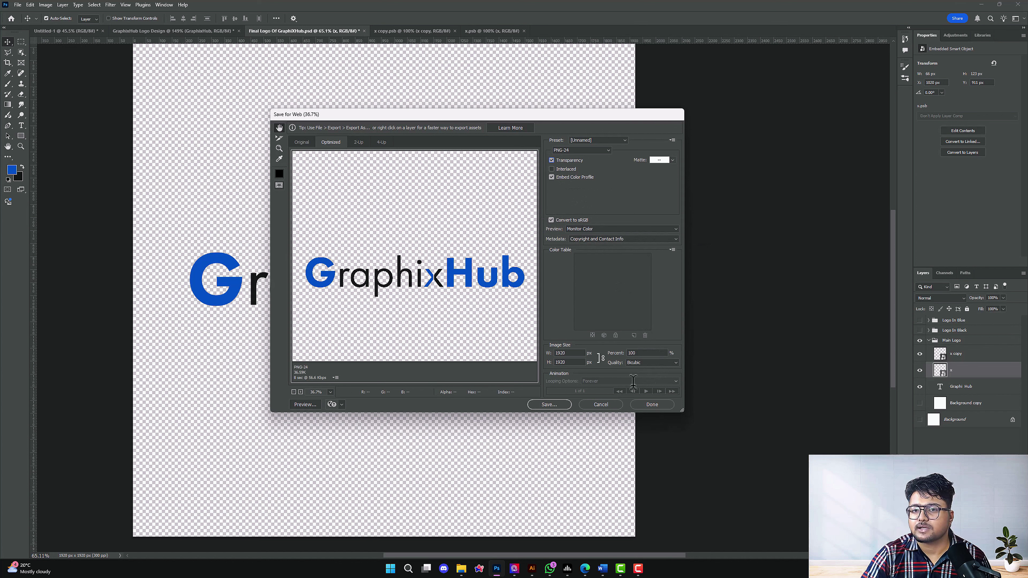
Save the transparent PNG as Logo Without Background in the GraphixHub Logo folder
click(547, 404)
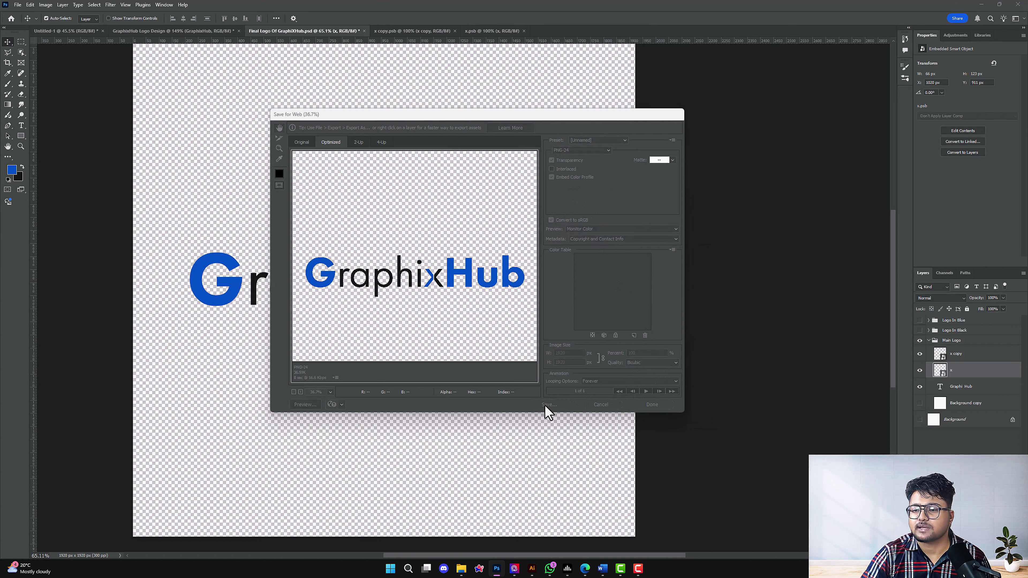
text(Logo Without Background)
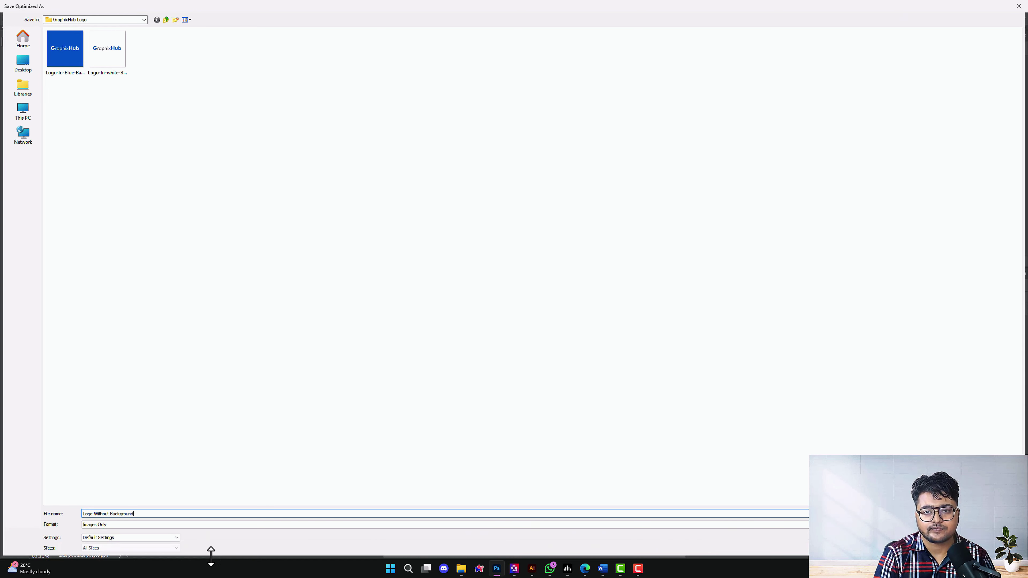
key(Return)
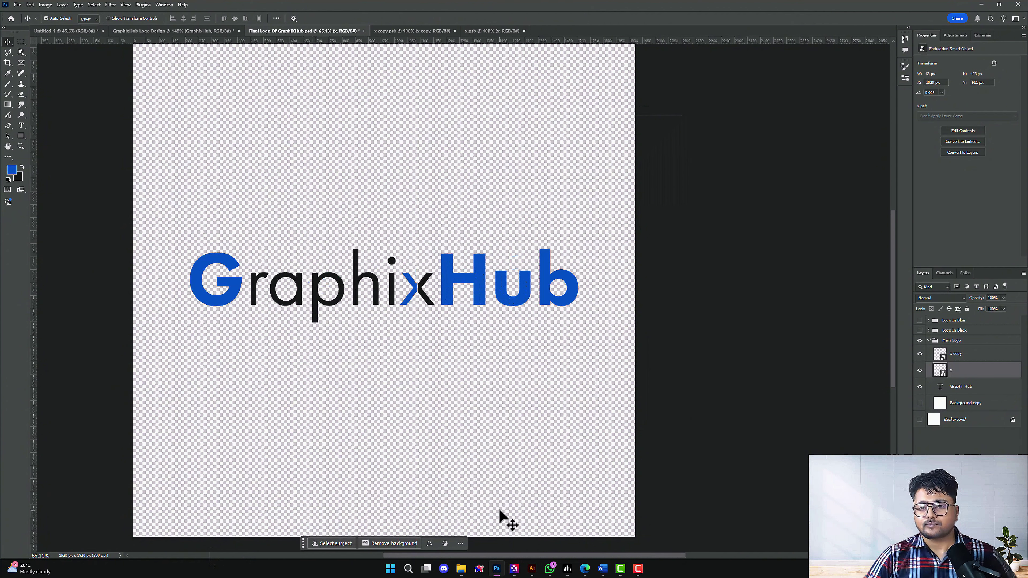
Switch to File Explorer, open the Logos folder and delete the folder named New folder
mouse_move(458, 567)
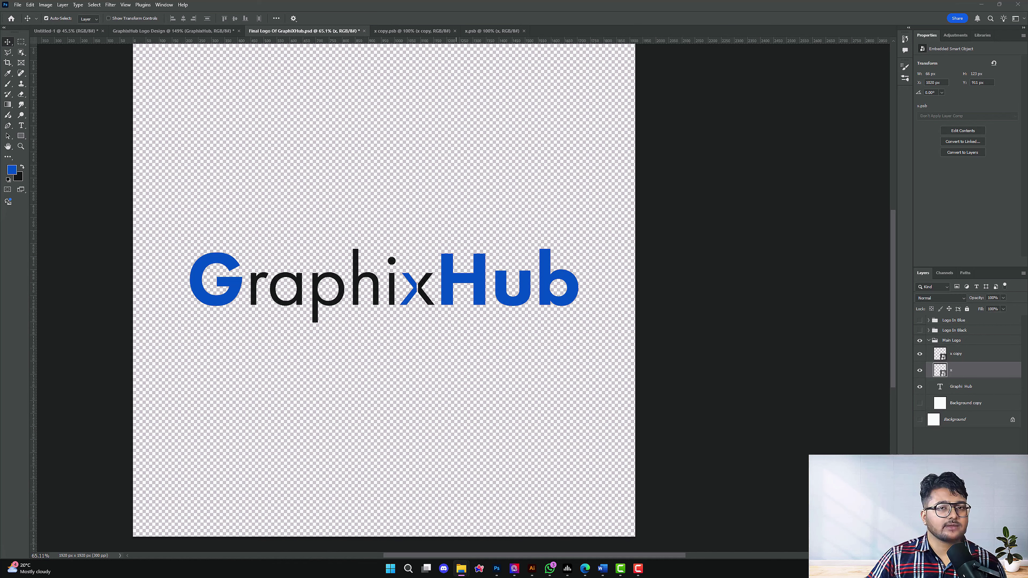
drag(0, 13, 469, 114)
double_click(469, 114)
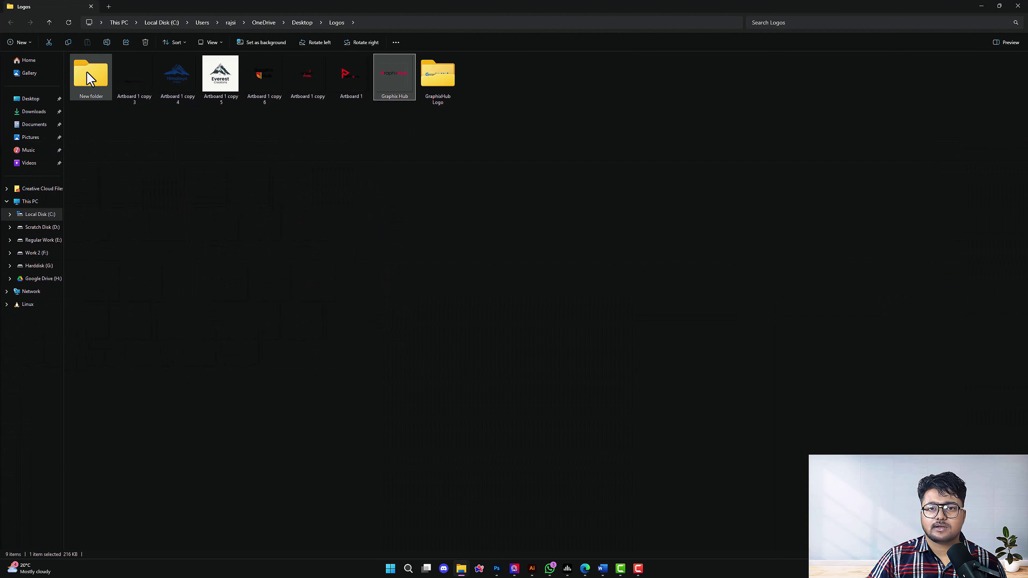
click(90, 79)
click(604, 289)
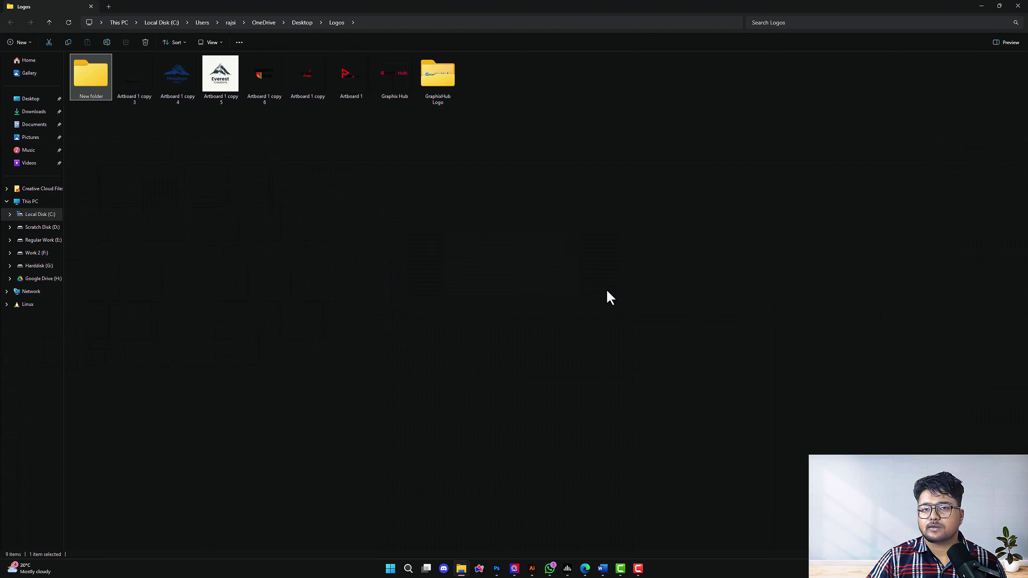
right_click(461, 248)
Open the GraphixHub Logo folder and view the exported blue, white and background-free PNGs in the image viewer
double_click(426, 83)
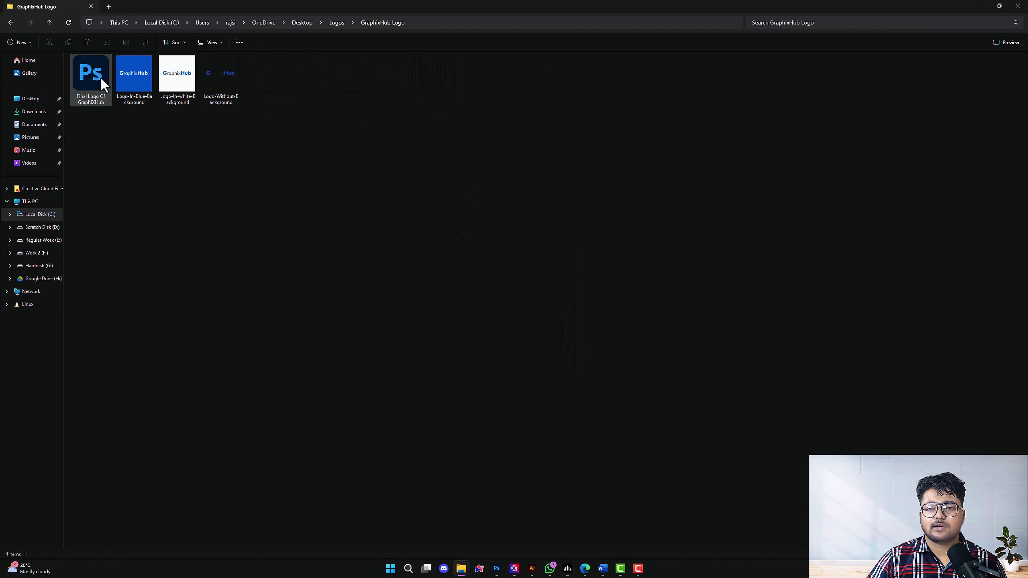
double_click(126, 82)
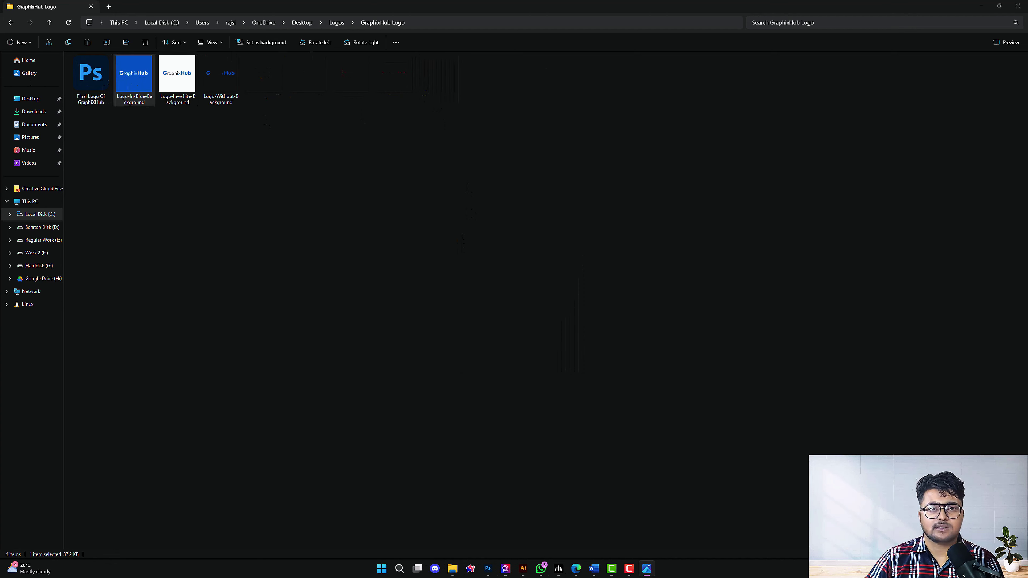
key(alt+Tab)
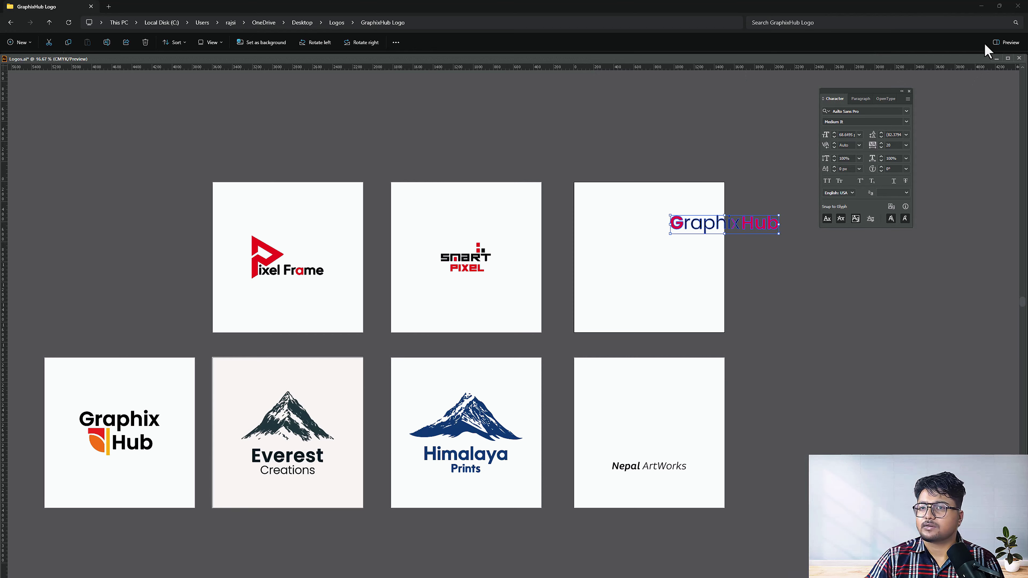
key(alt+Tab)
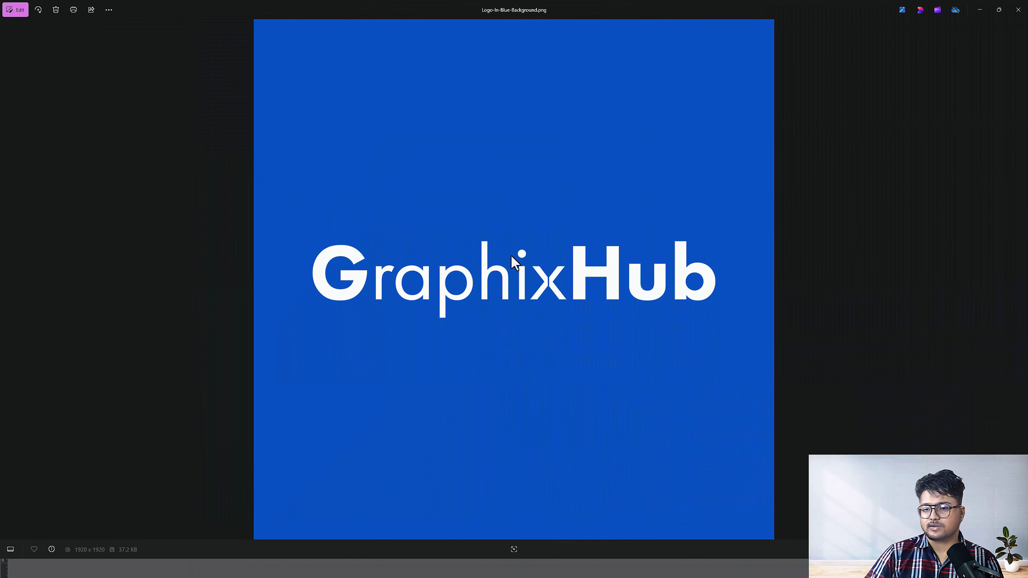
key(Right)
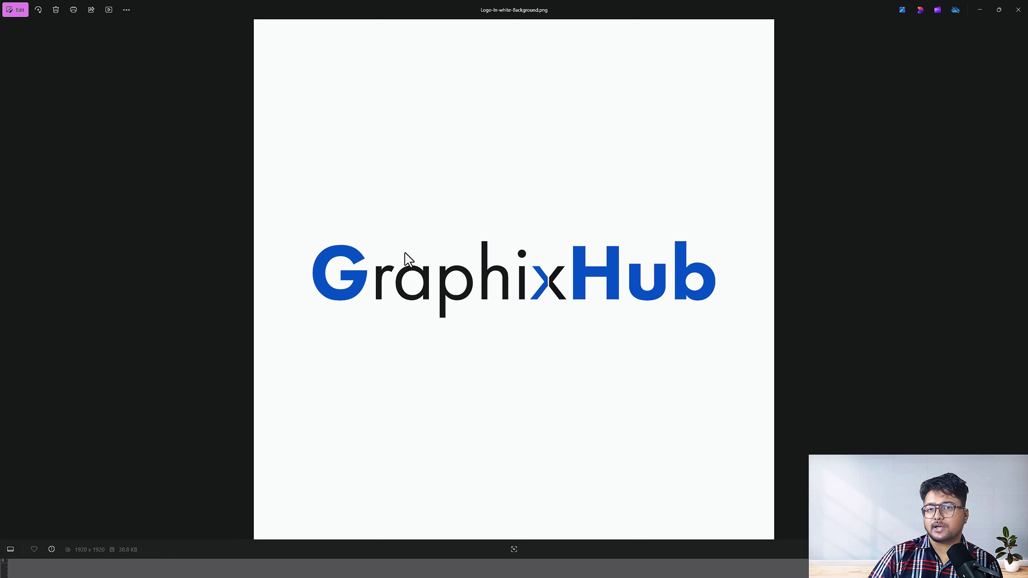
key(Right)
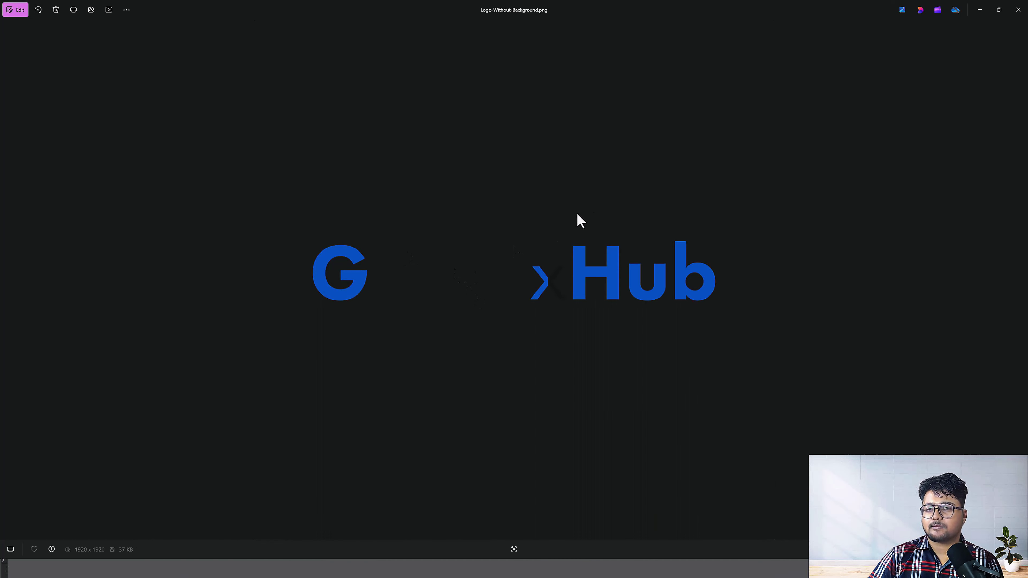
Compare the background-free PNG with the white and blue versions, and close the image viewer
scroll(483, 318, up, 1)
scroll(483, 318, up, 2)
scroll(408, 323, down, 3)
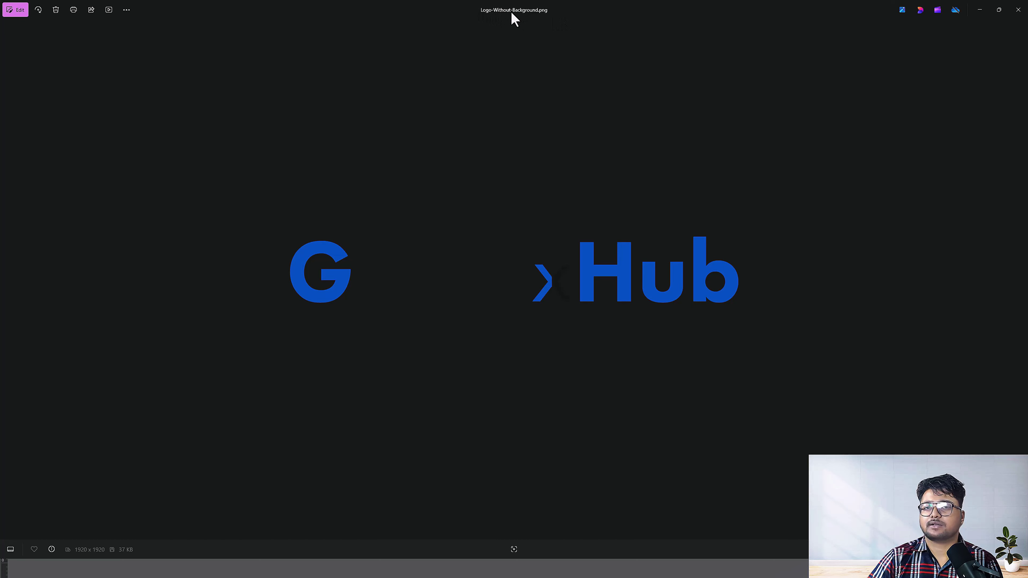
key(Left)
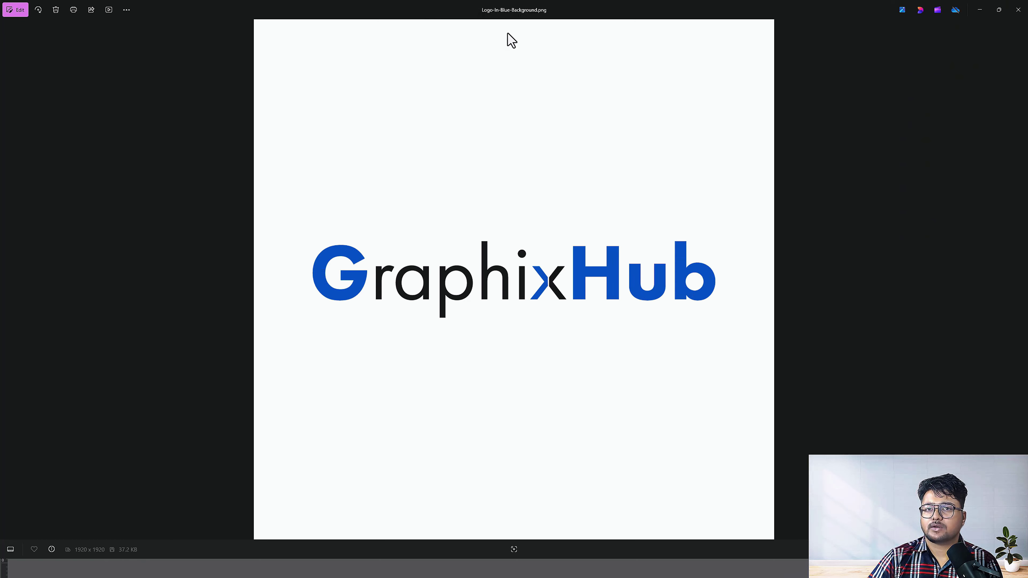
key(Left)
key(Right)
key(Right)
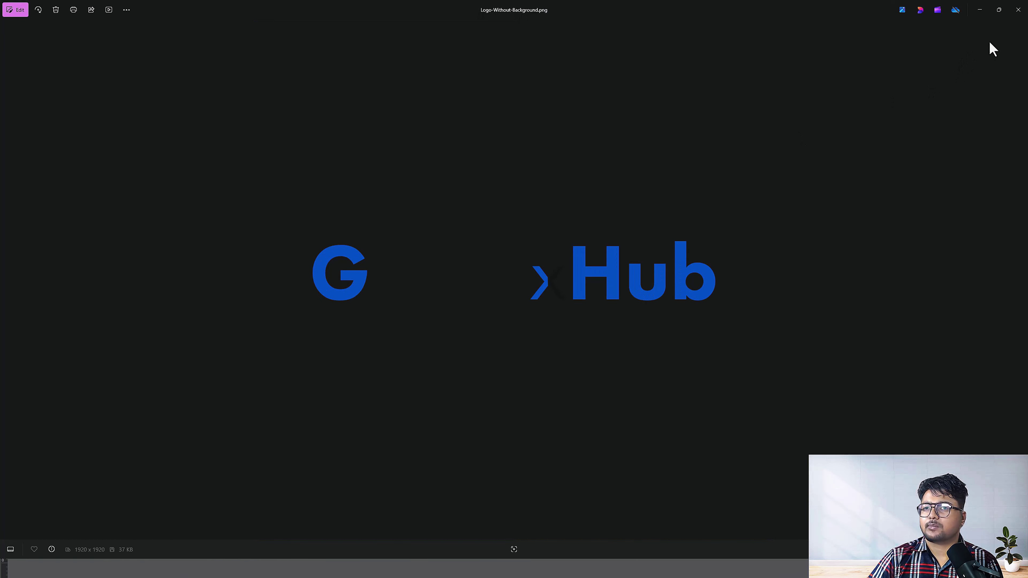
click(1020, 16)
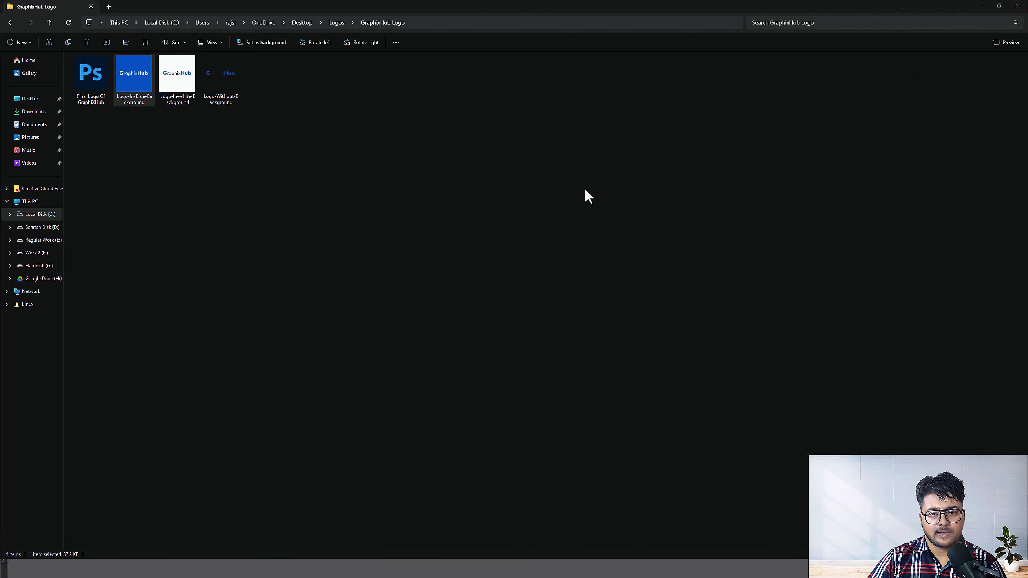
Return to the Logos folder and open its Artboard 1 series and Graphix Hub PNG files in Photoshop
click(292, 225)
key(alt+Left)
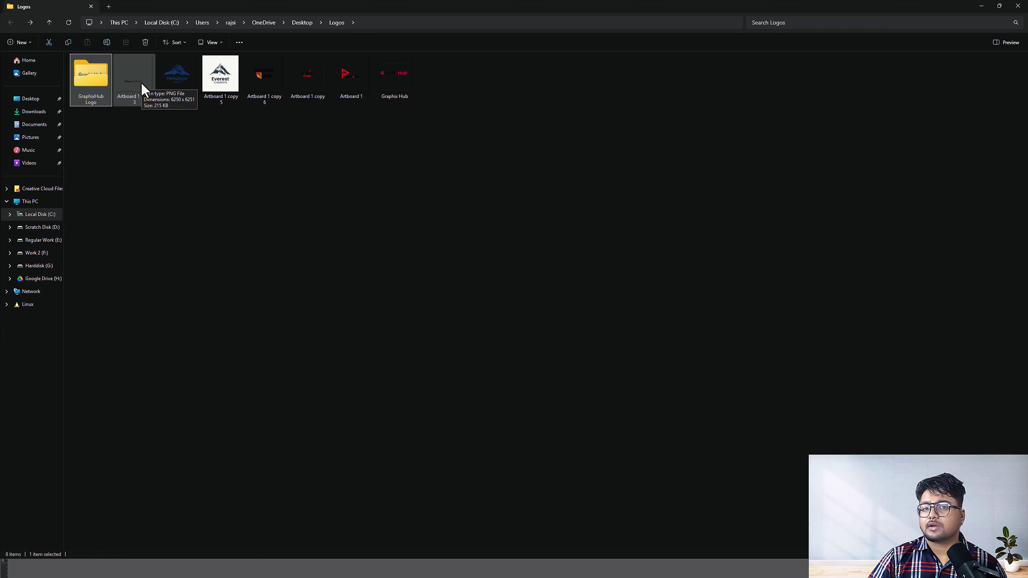
drag(510, 164, 283, 394)
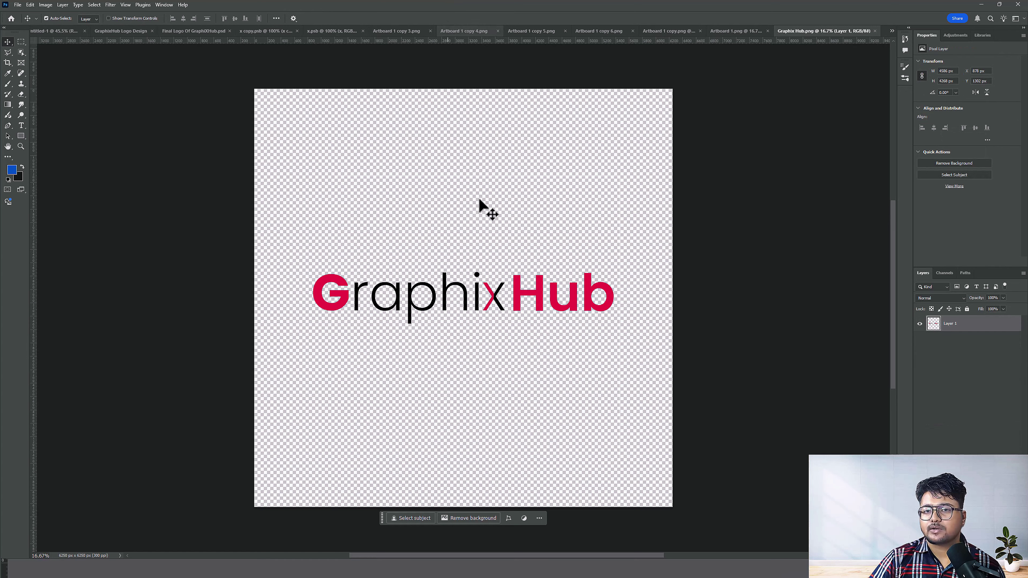
Inspect the red-and-black Graphix Hub wordmark, and shift the Pixel Frame logo slightly down and left in Artboard 1.png
scroll(516, 309, up, 3)
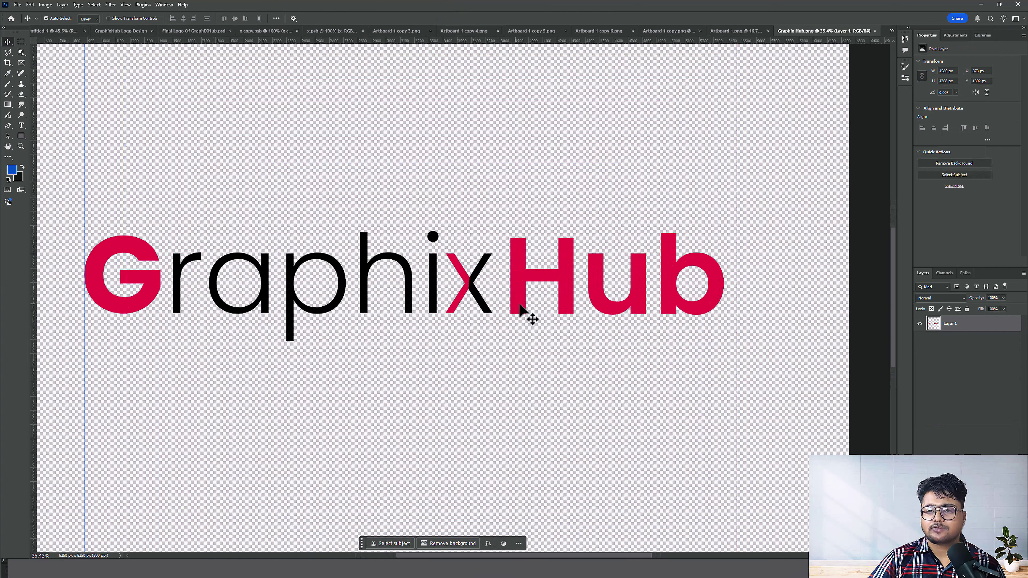
scroll(447, 299, up, 2)
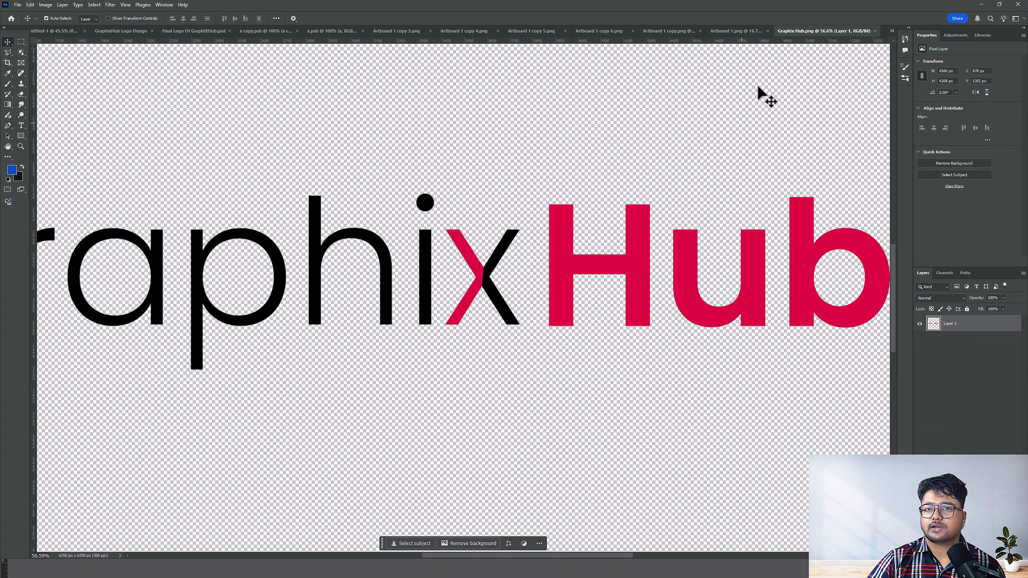
click(740, 31)
scroll(356, 346, up, 3)
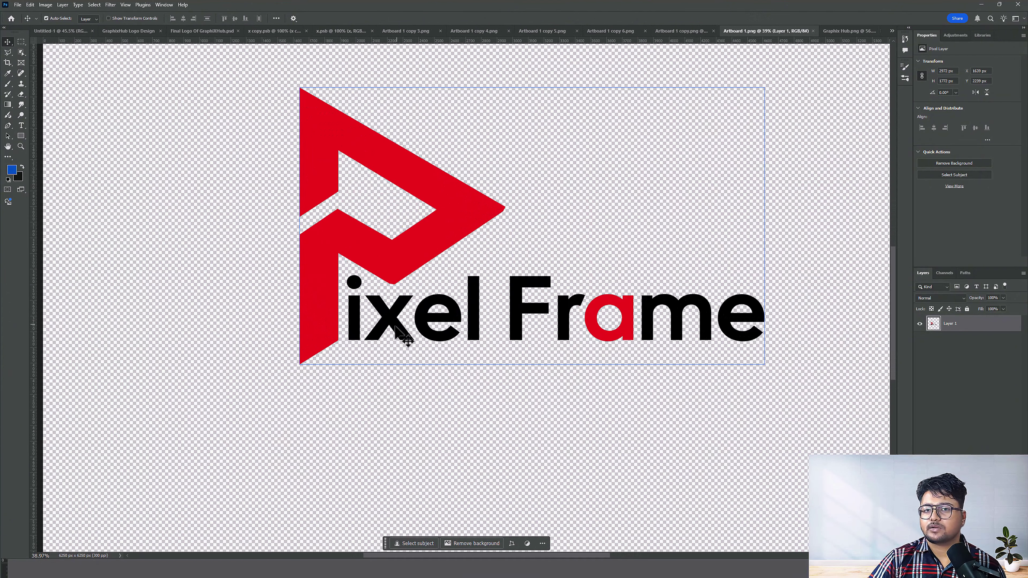
drag(402, 346, 378, 382)
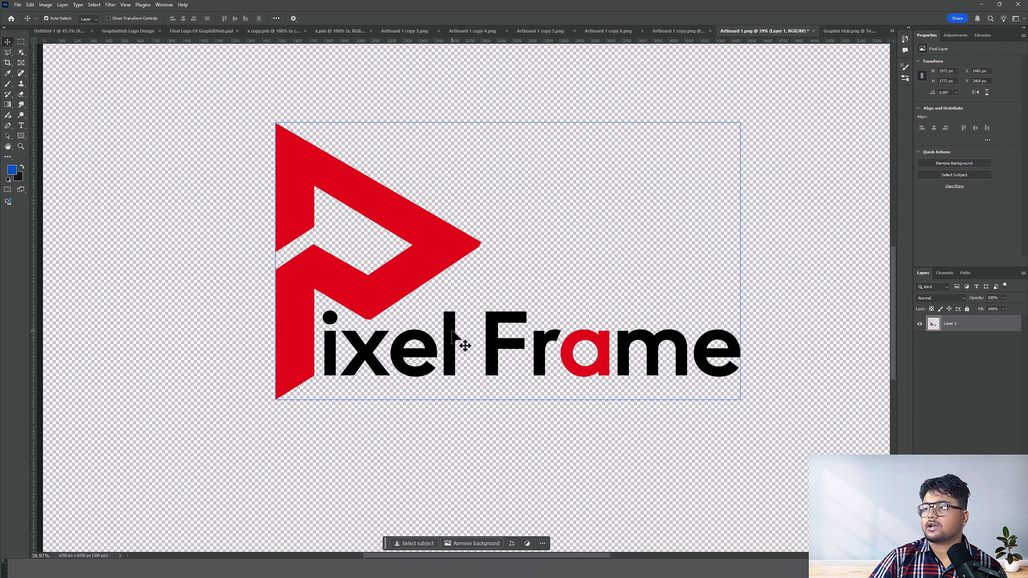
Examine the Smart Pixel, stacked Graphix Hub and Everest Creations logos in their opened PNG documents
click(672, 31)
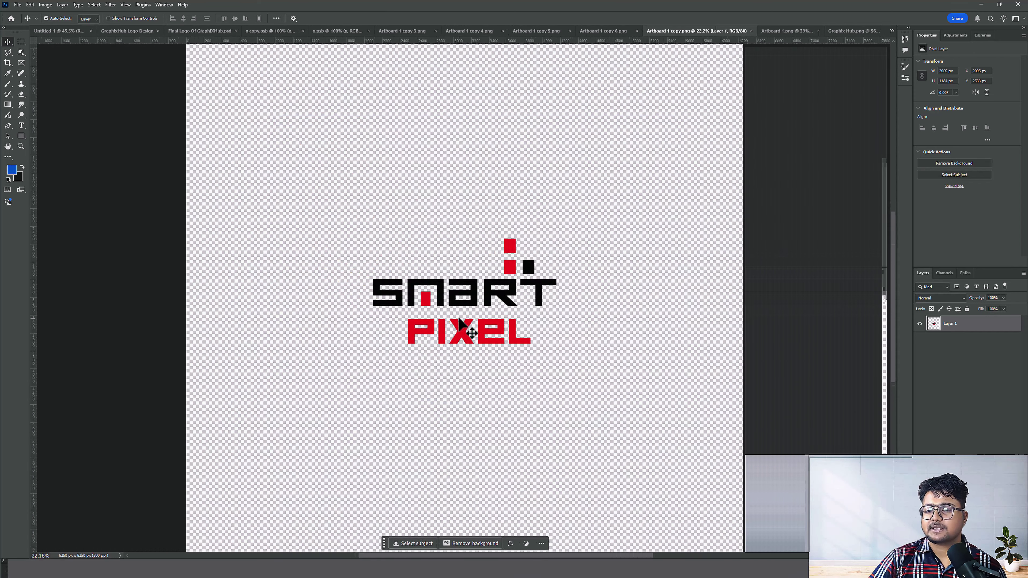
scroll(460, 321, up, 5)
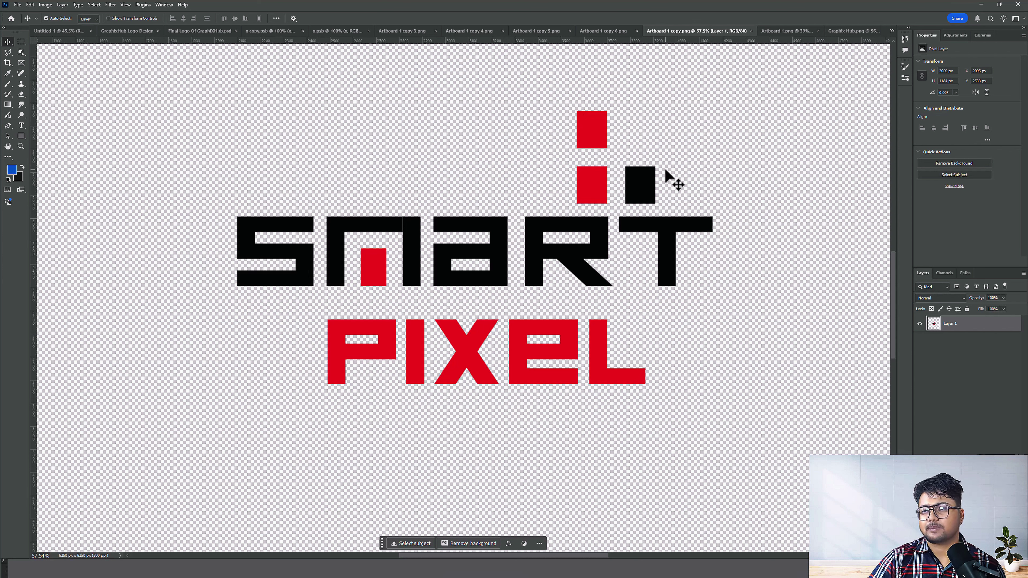
click(606, 31)
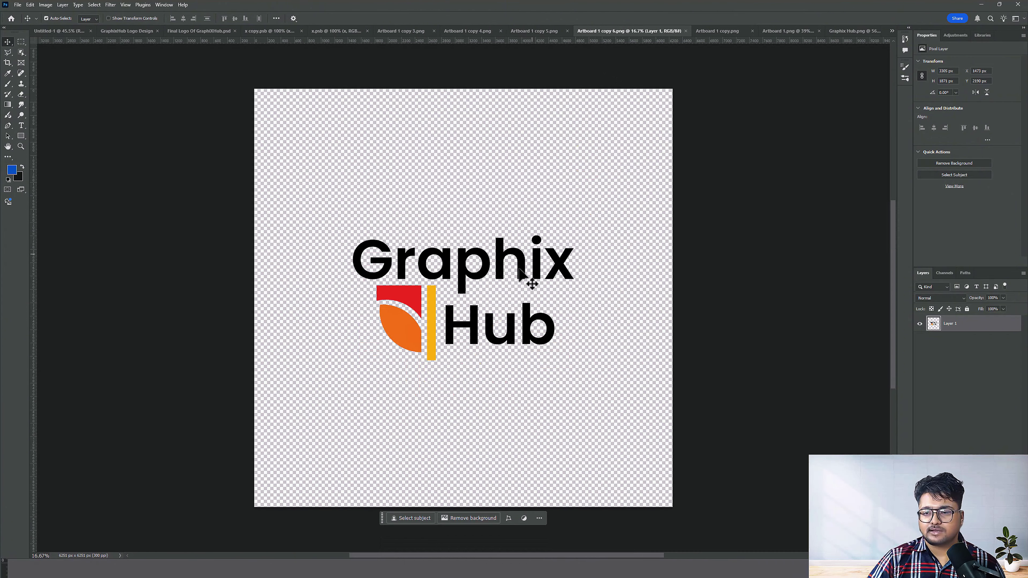
scroll(433, 280, up, 3)
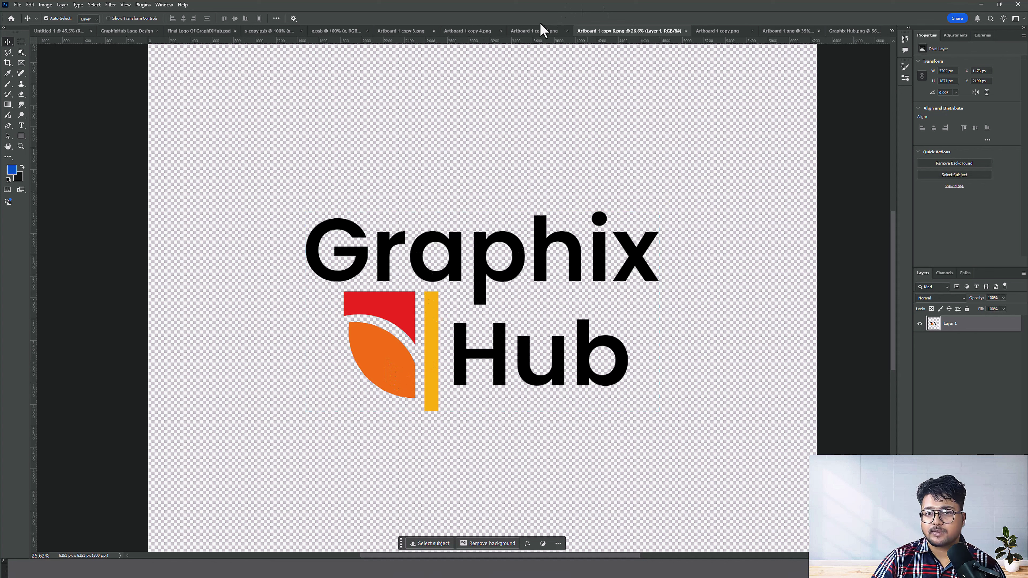
click(534, 31)
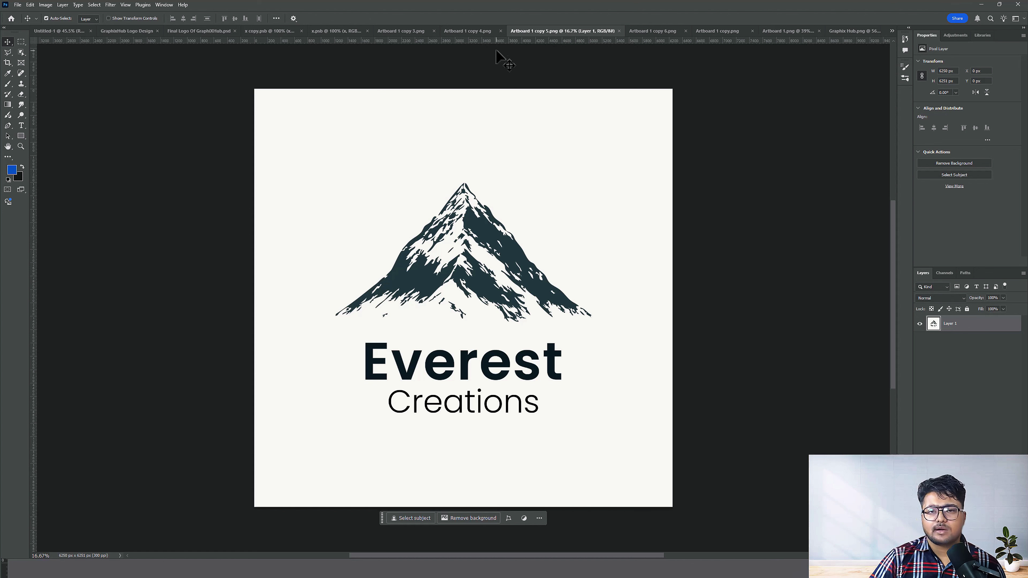
Examine the Himalaya Prints and Nepal ArtWorks logos in their opened PNG documents, and close Artboard 1 copy 3.png
click(472, 30)
drag(488, 344, 489, 356)
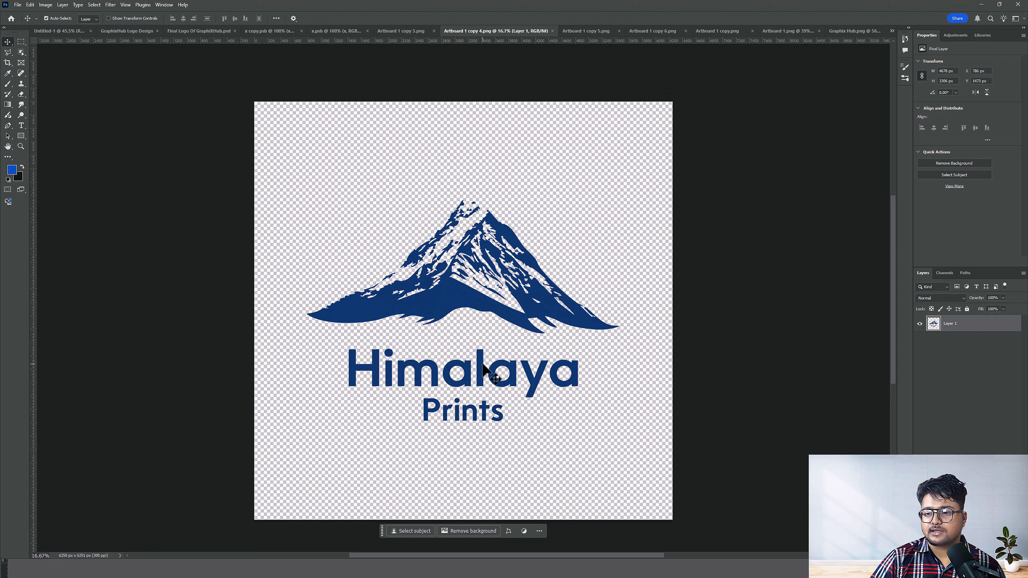
scroll(483, 364, up, 2)
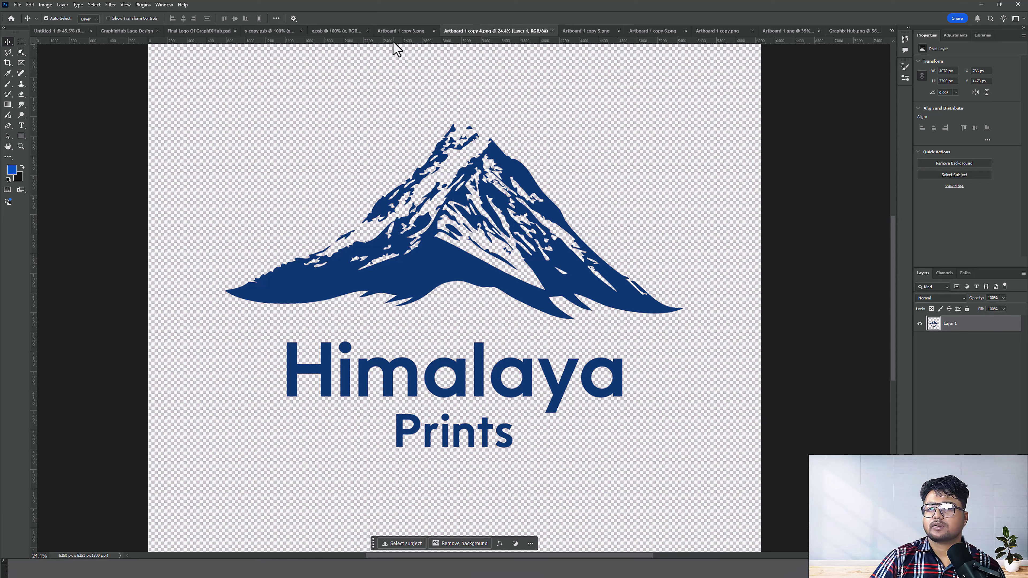
click(394, 32)
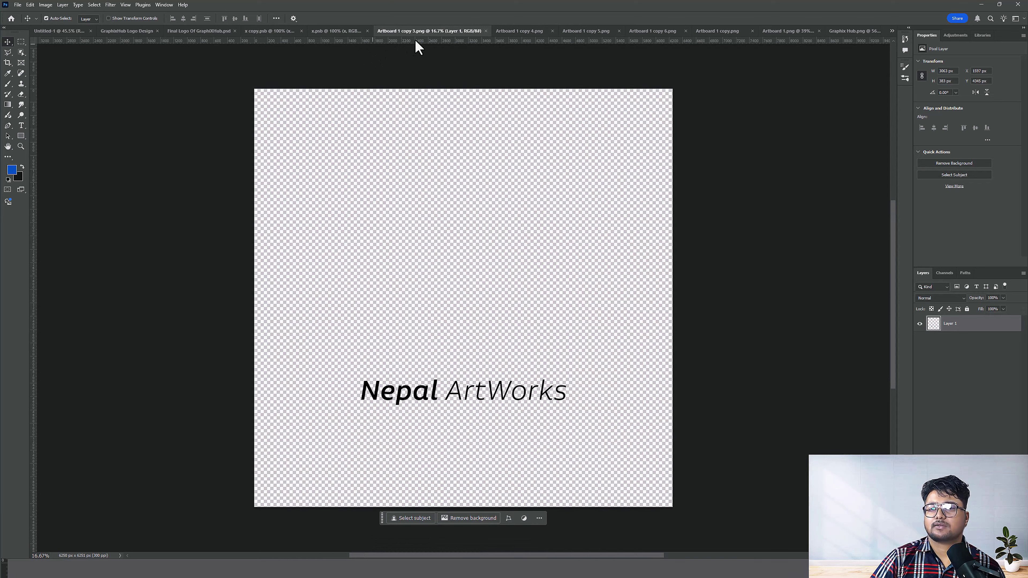
click(485, 31)
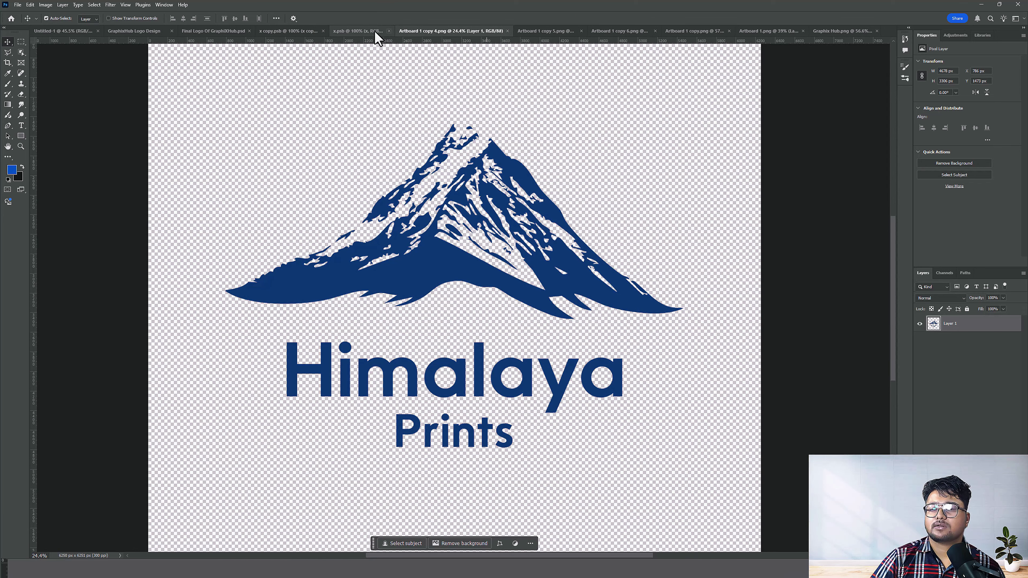
Close the x copy.psb and x.psb smart object documents, and return to the main wordmark in Final Logo Of GraphixHub.psd
click(367, 31)
click(301, 32)
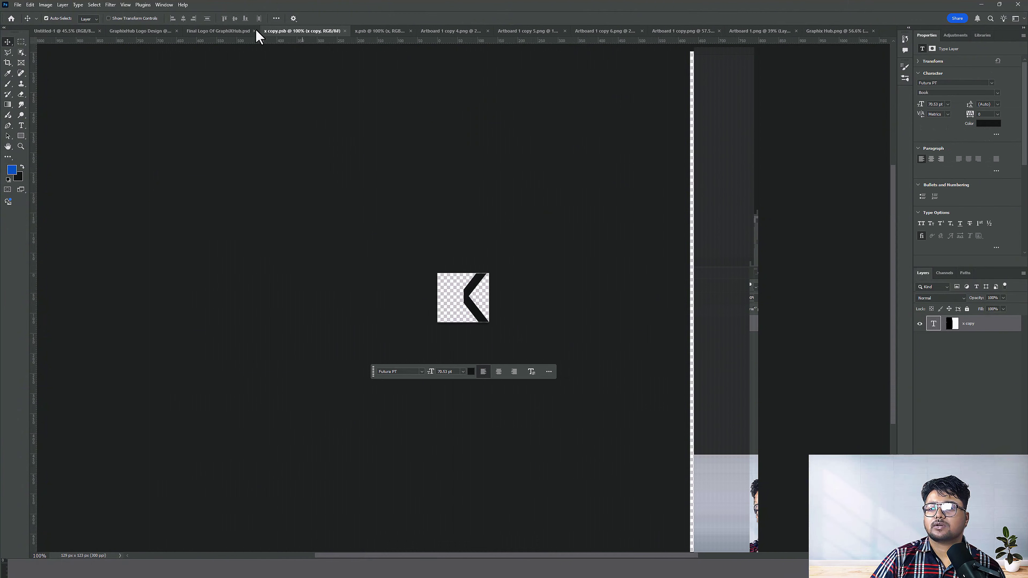
click(222, 32)
click(368, 31)
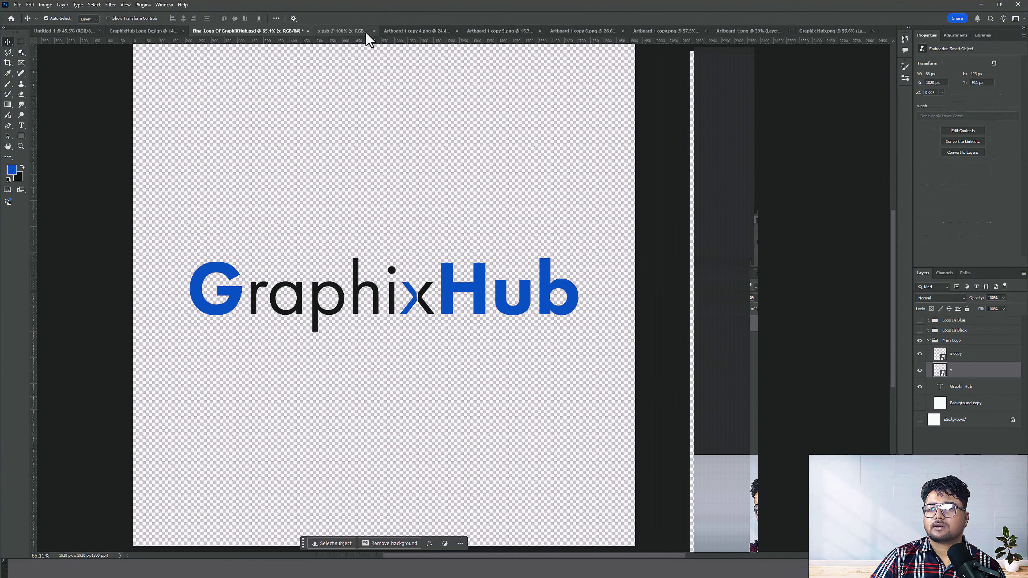
click(374, 31)
click(366, 282)
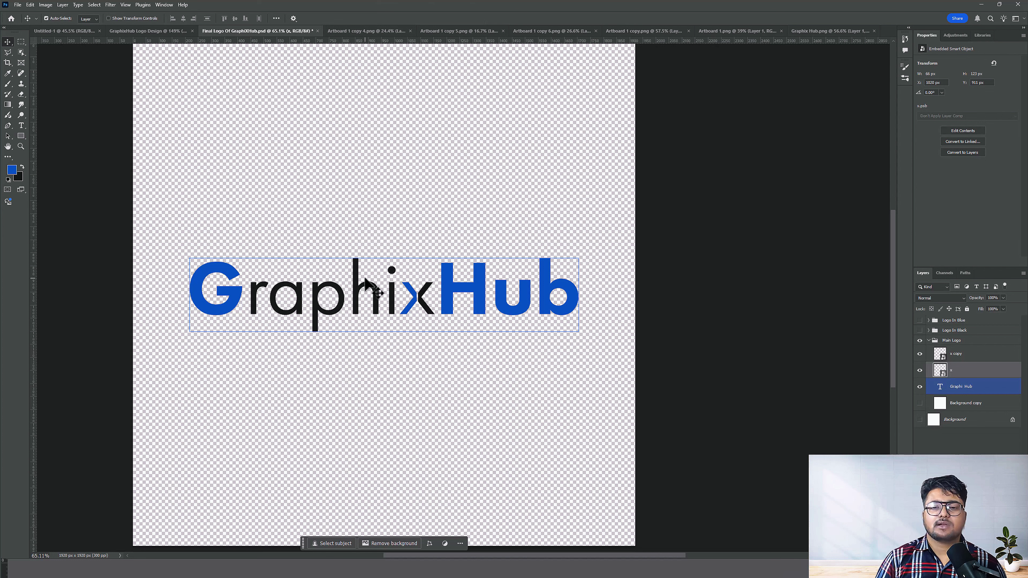